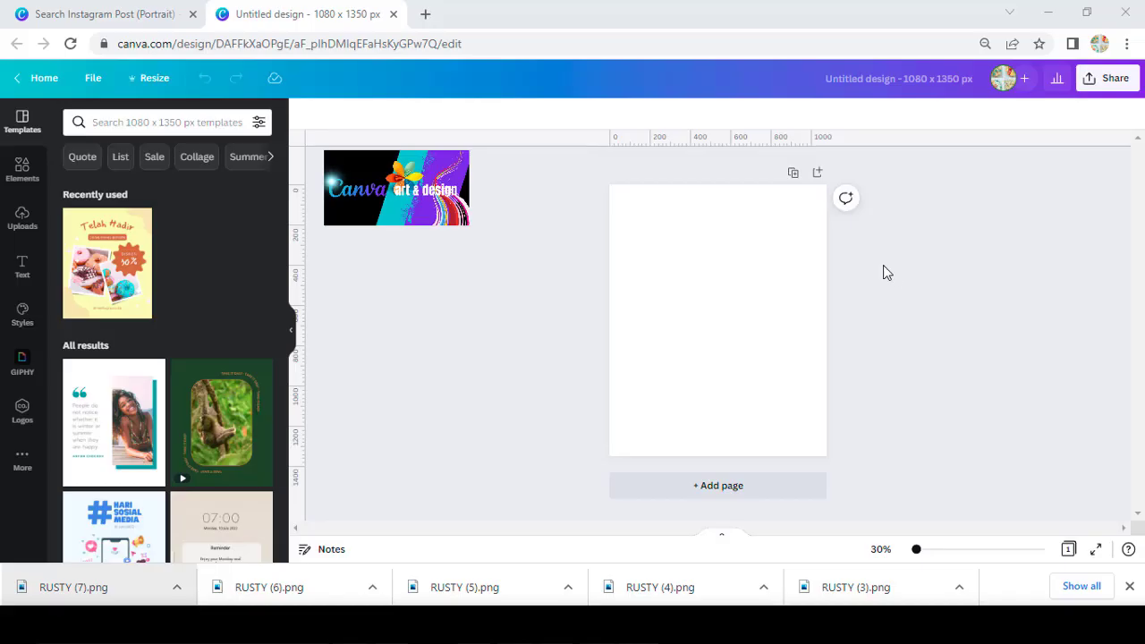
Set the 1080 × 1350 page background to black from Default Colors
{"action": "left_click", "coordinate": [304, 117]}
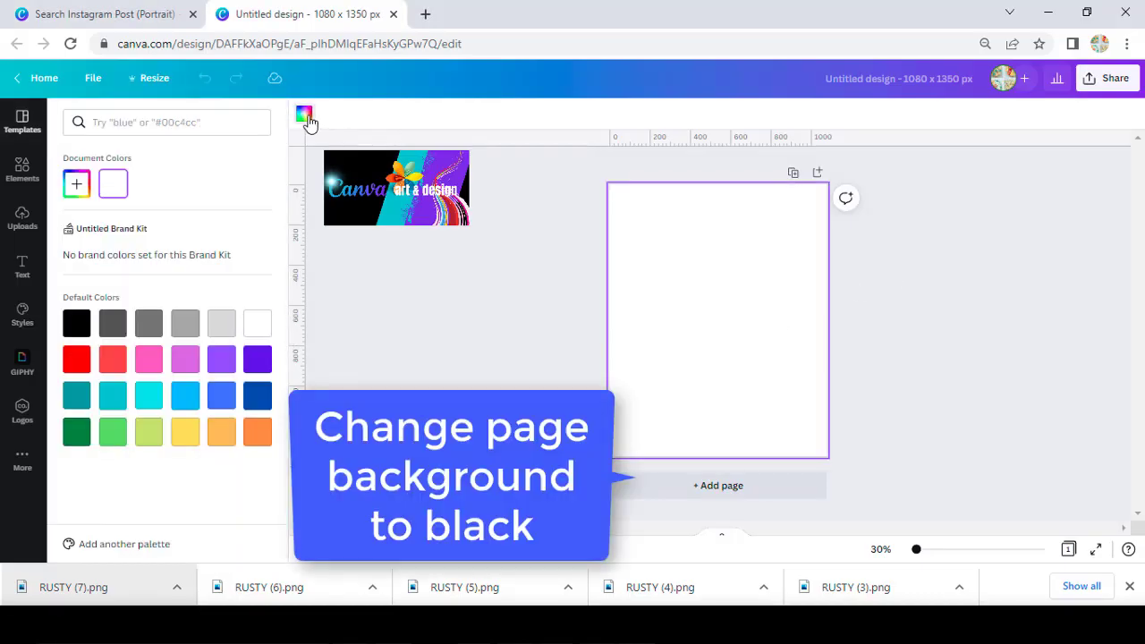
{"action": "left_click", "coordinate": [77, 325]}
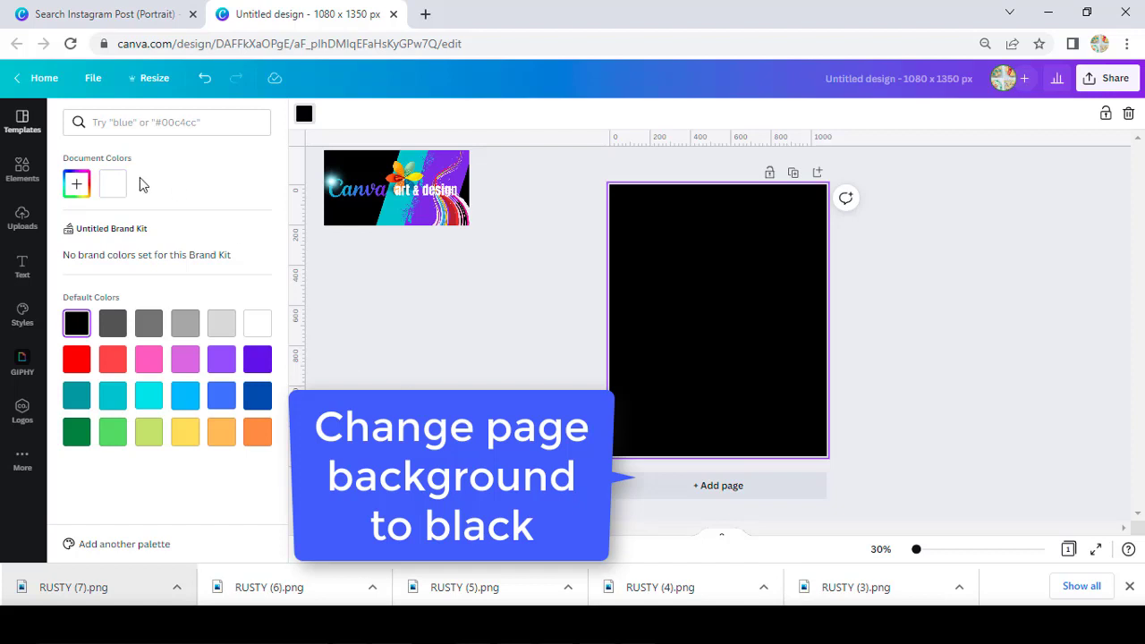
{"action": "left_click", "coordinate": [22, 178]}
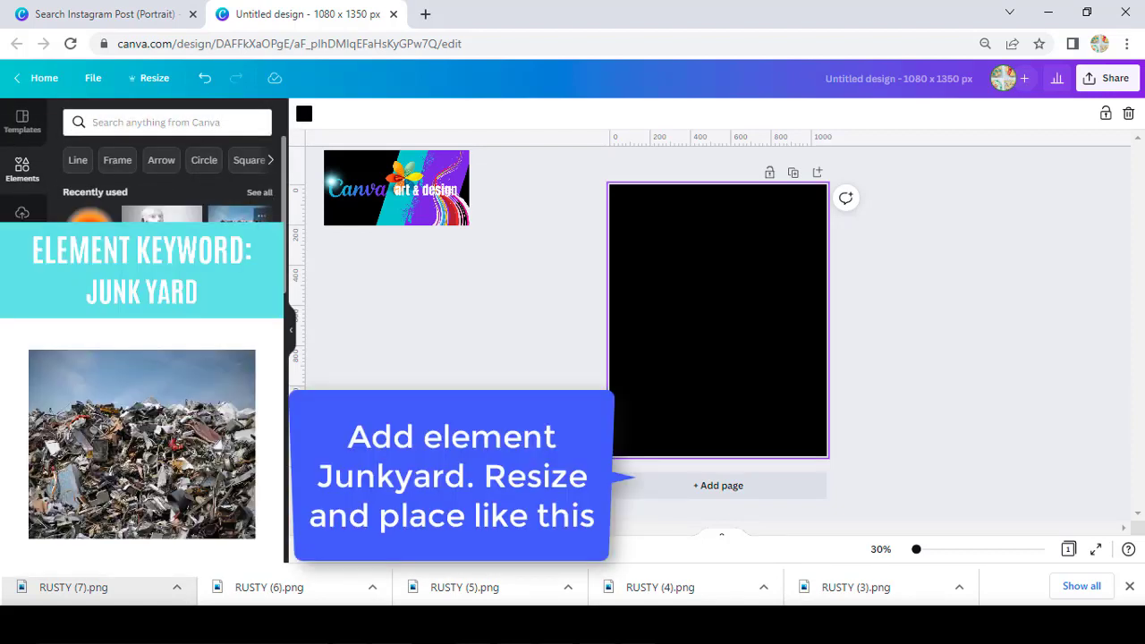
Add the junkyard photo and stretch it to fill the black page
{"action": "left_click", "coordinate": [239, 215]}
{"action": "mouse_move", "coordinate": [719, 228]}
{"action": "left_mouse_down"}
{"action": "mouse_move", "coordinate": [721, 212]}
{"action": "mouse_move", "coordinate": [700, 212]}
{"action": "left_mouse_up"}
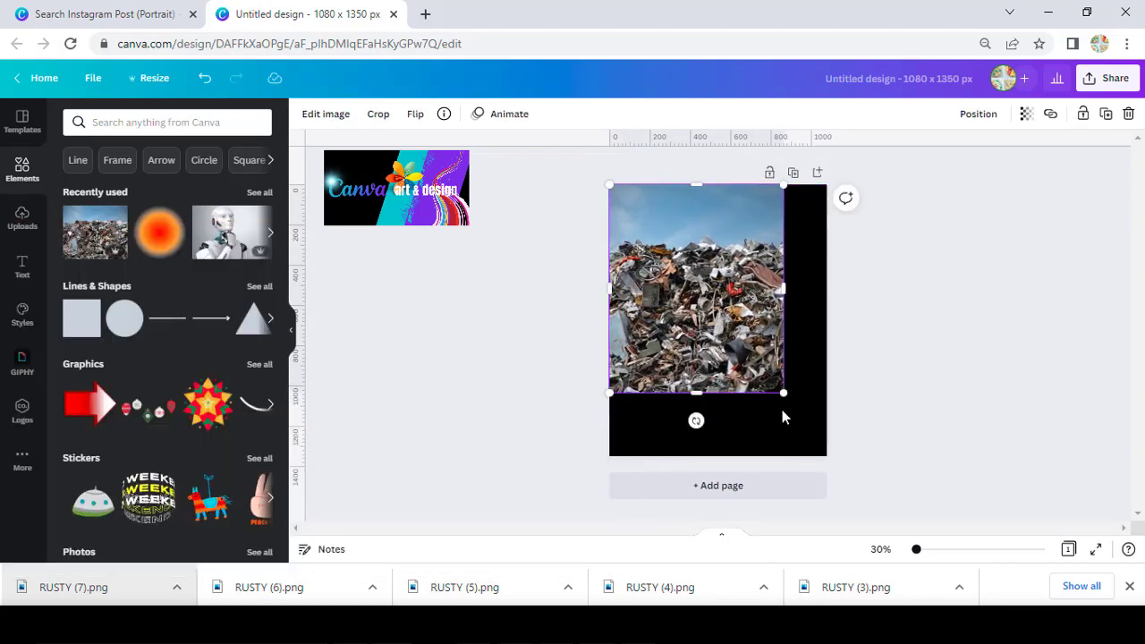
{"action": "left_click_drag", "start_coordinate": [784, 392], "coordinate": [833, 458]}
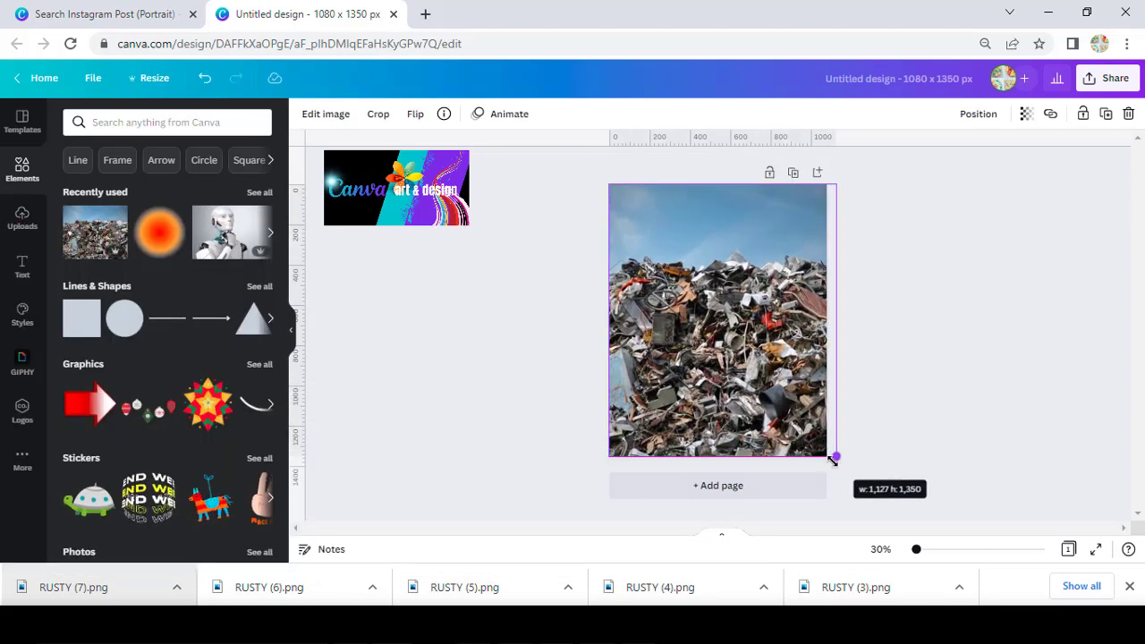
Darken the junkyard photo to brightness -71 with vignette 100, fitting its width to the page
{"action": "left_click", "coordinate": [322, 115]}
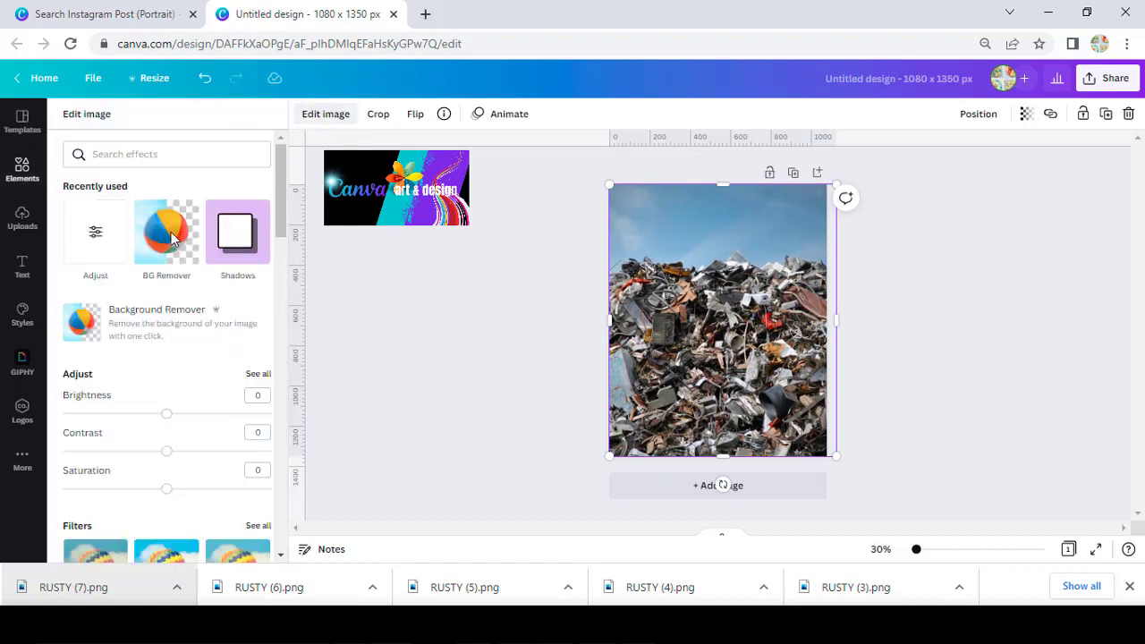
{"action": "left_click", "coordinate": [95, 232]}
{"action": "left_click_drag", "start_coordinate": [166, 172], "coordinate": [93, 173]}
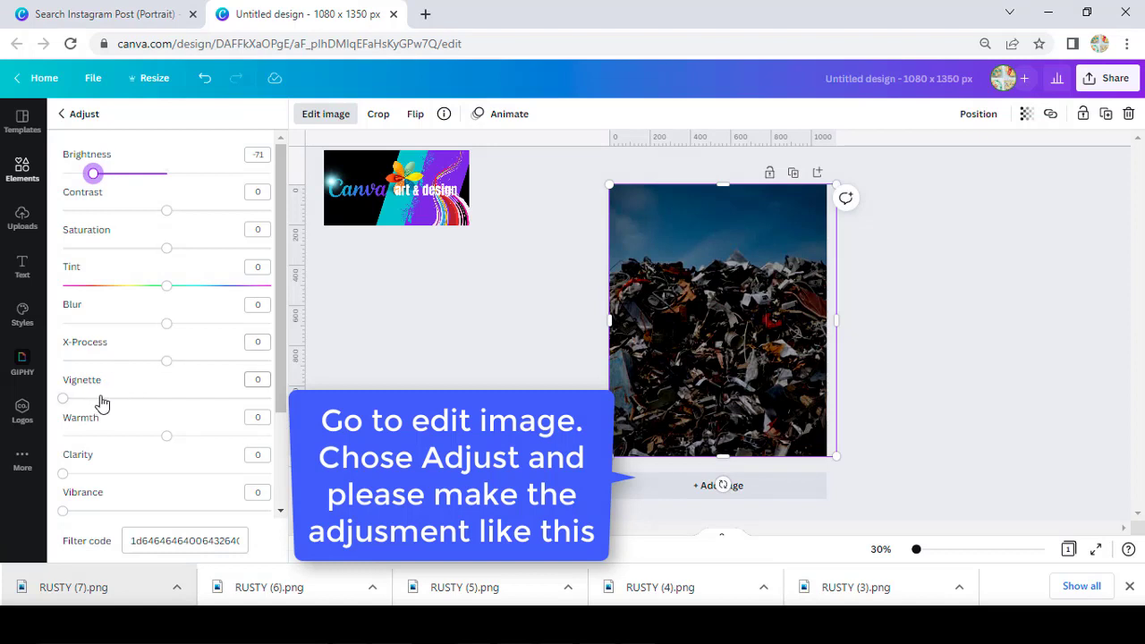
{"action": "left_click_drag", "start_coordinate": [62, 398], "coordinate": [270, 398]}
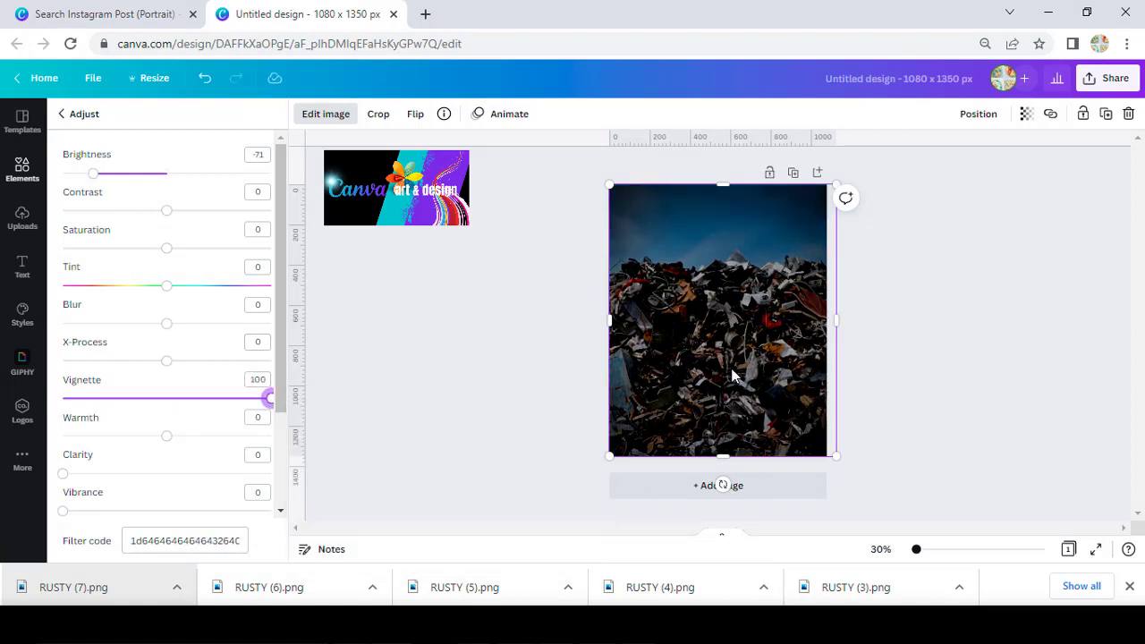
{"action": "left_click_drag", "start_coordinate": [832, 326], "coordinate": [827, 325]}
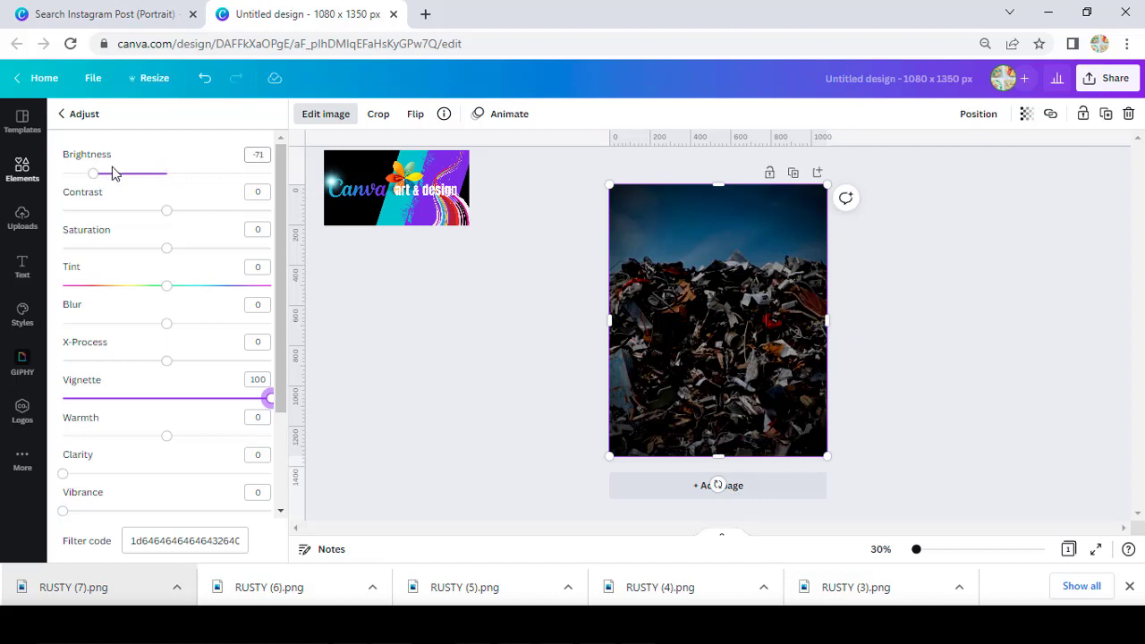
{"action": "left_click", "coordinate": [22, 171]}
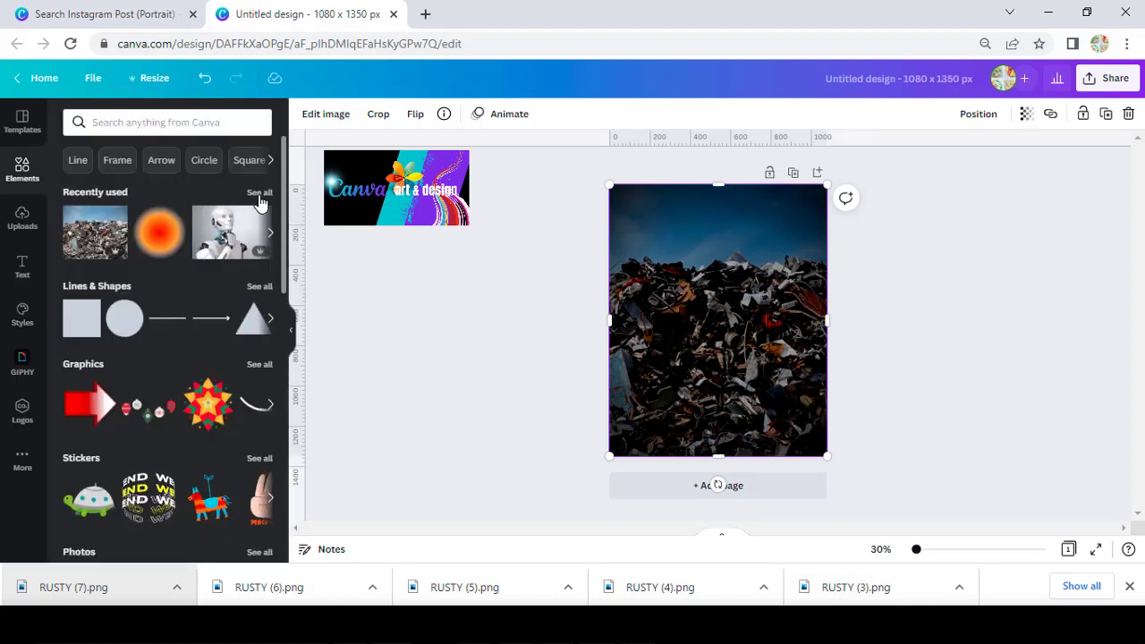
Add the futuristic abstract image, rotated vertical and enlarged over the page's right side
{"action": "left_click", "coordinate": [260, 192]}
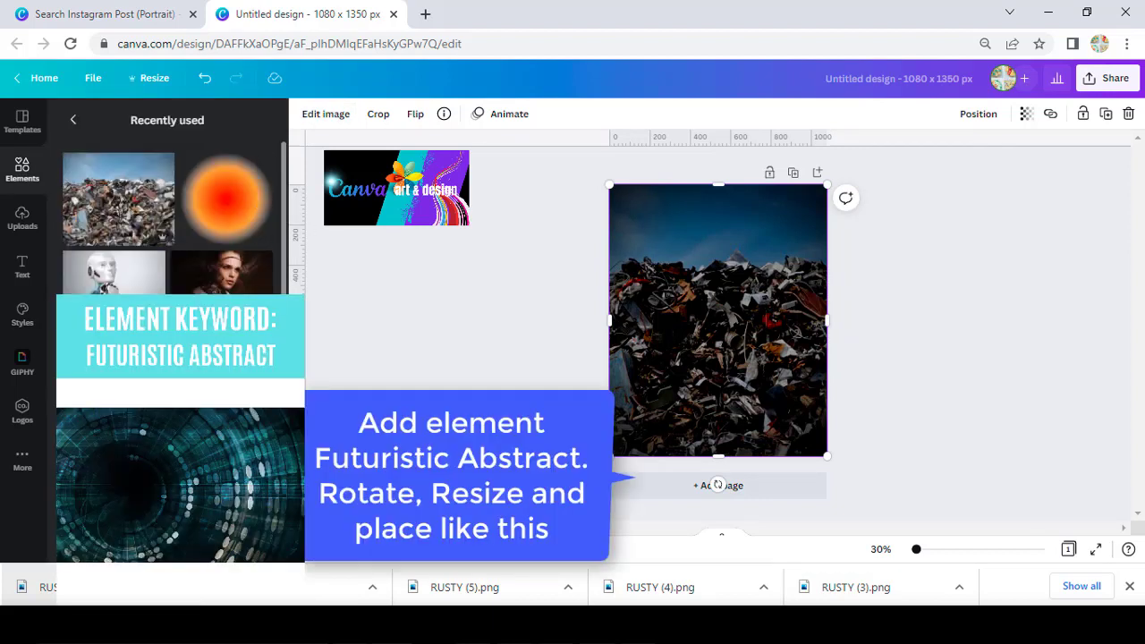
{"action": "left_click", "coordinate": [179, 483]}
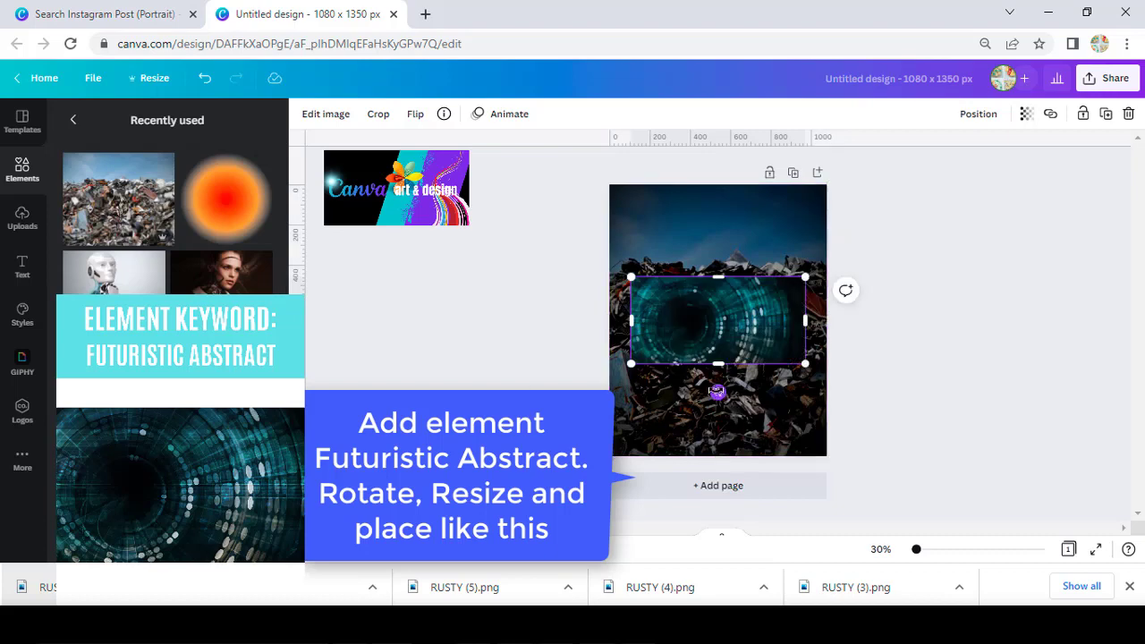
{"action": "mouse_move", "coordinate": [717, 390]}
{"action": "left_mouse_down"}
{"action": "mouse_move", "coordinate": [789, 322]}
{"action": "mouse_move", "coordinate": [809, 257]}
{"action": "left_mouse_up"}
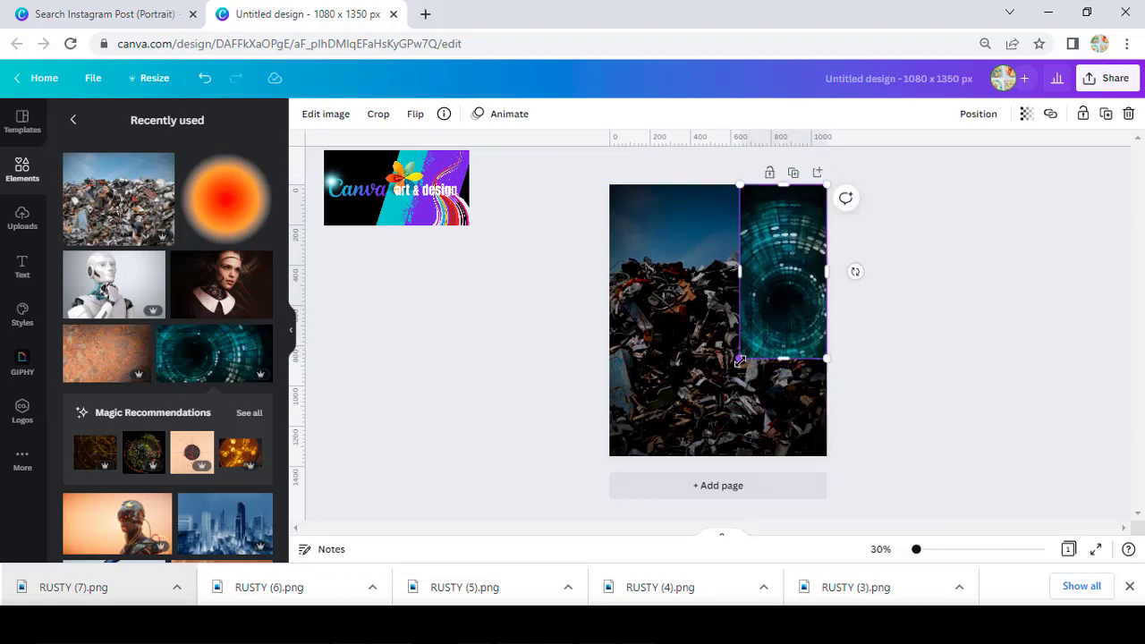
{"action": "mouse_move", "coordinate": [740, 362]}
{"action": "left_mouse_down"}
{"action": "mouse_move", "coordinate": [691, 456]}
{"action": "mouse_move", "coordinate": [761, 367]}
{"action": "left_mouse_up"}
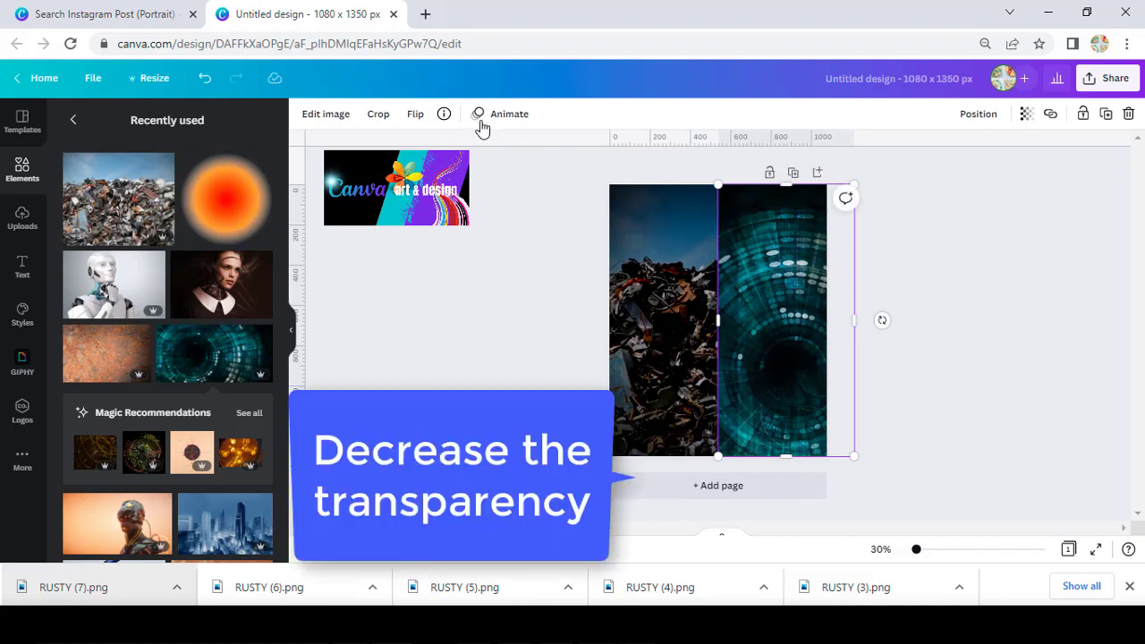
Set the futuristic image's transparency to about 61
{"action": "left_click", "coordinate": [1025, 114]}
{"action": "left_click_drag", "start_coordinate": [1019, 167], "coordinate": [977, 175]}
{"action": "left_click", "coordinate": [948, 312]}
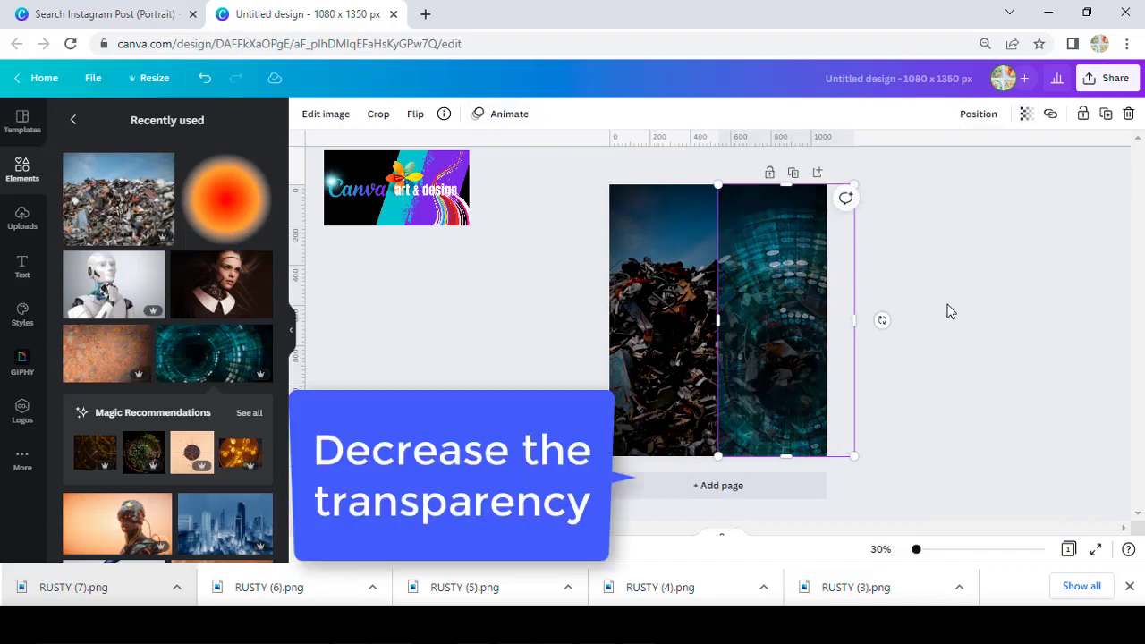
{"action": "left_click", "coordinate": [898, 257]}
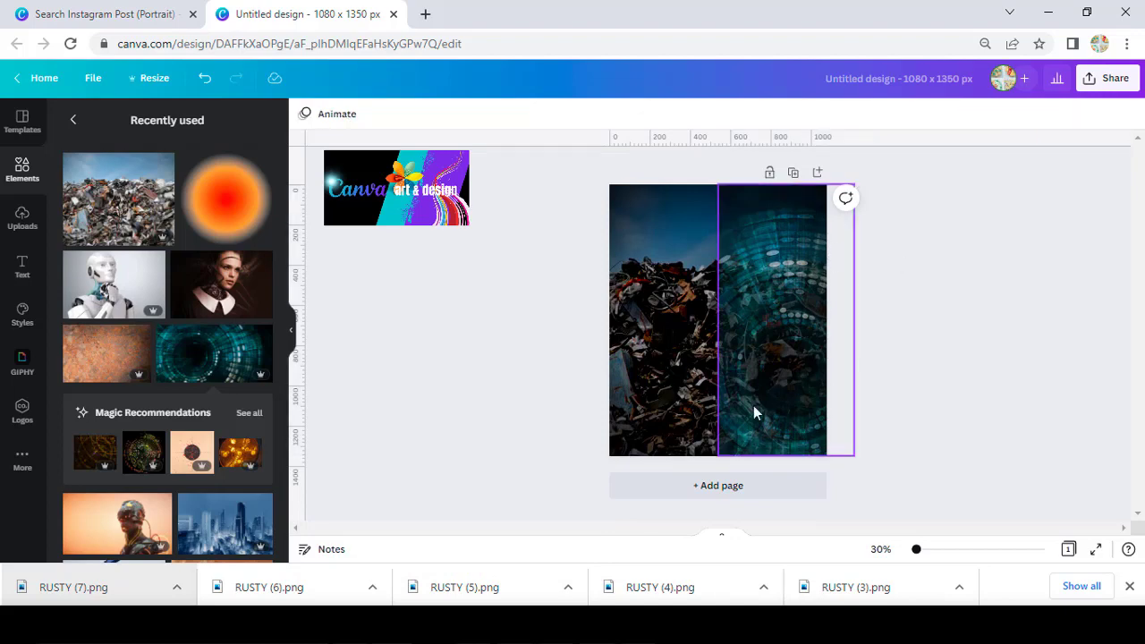
{"action": "mouse_move", "coordinate": [220, 284]}
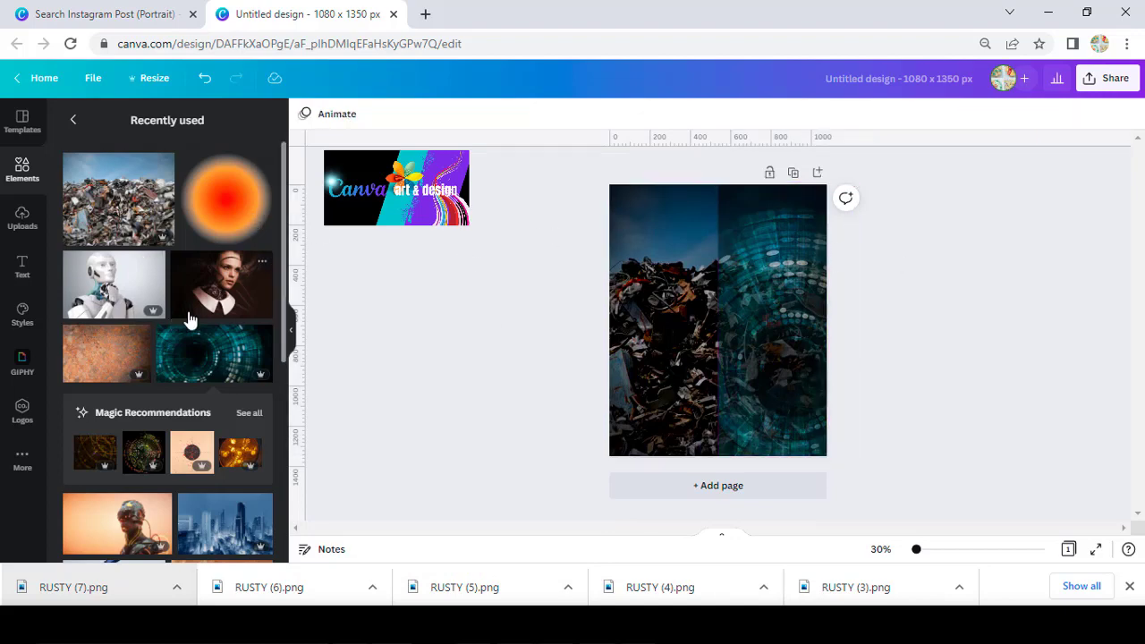
Add the robot woman's face image, flipped horizontally and enlarged across the page top
{"action": "left_click", "coordinate": [228, 298]}
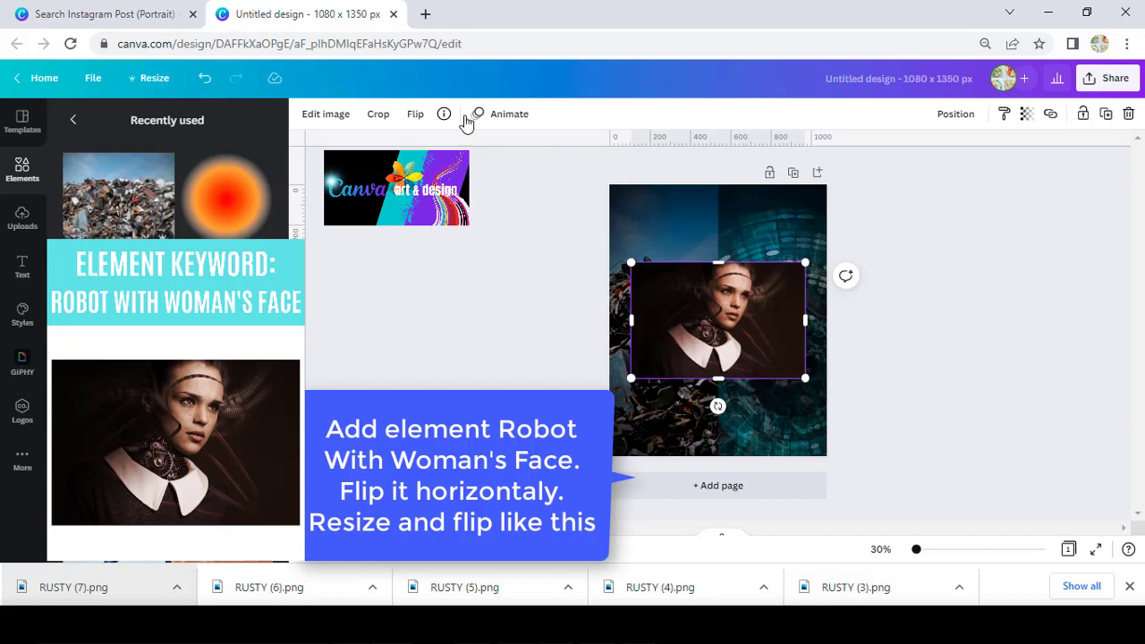
{"action": "left_click", "coordinate": [414, 116]}
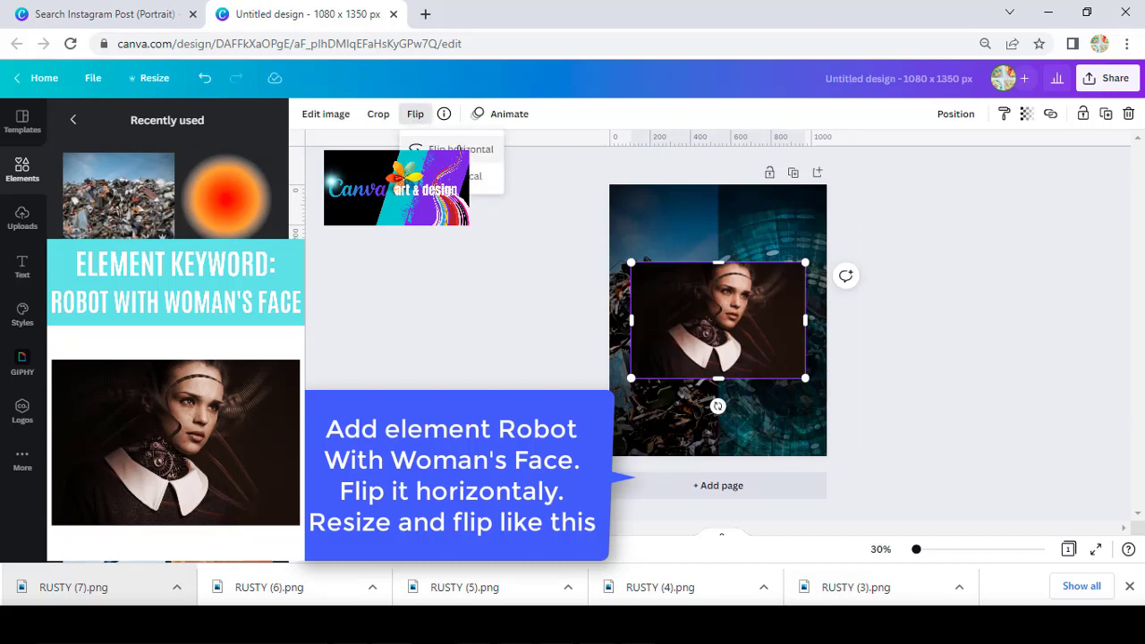
{"action": "left_click", "coordinate": [459, 150]}
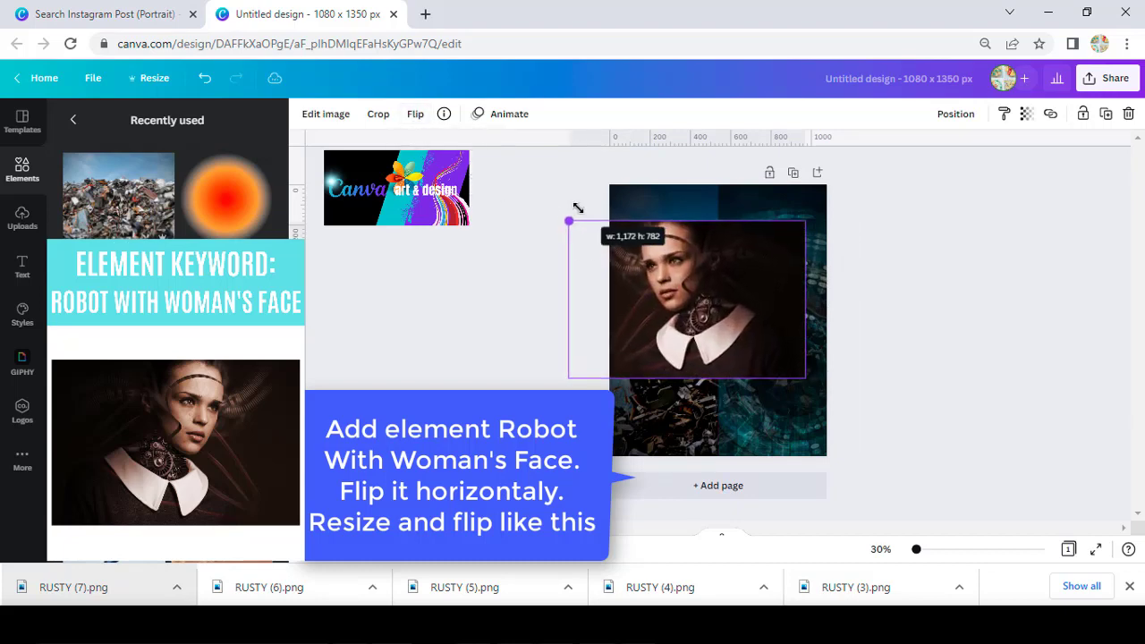
{"action": "left_click_drag", "start_coordinate": [630, 264], "coordinate": [514, 184]}
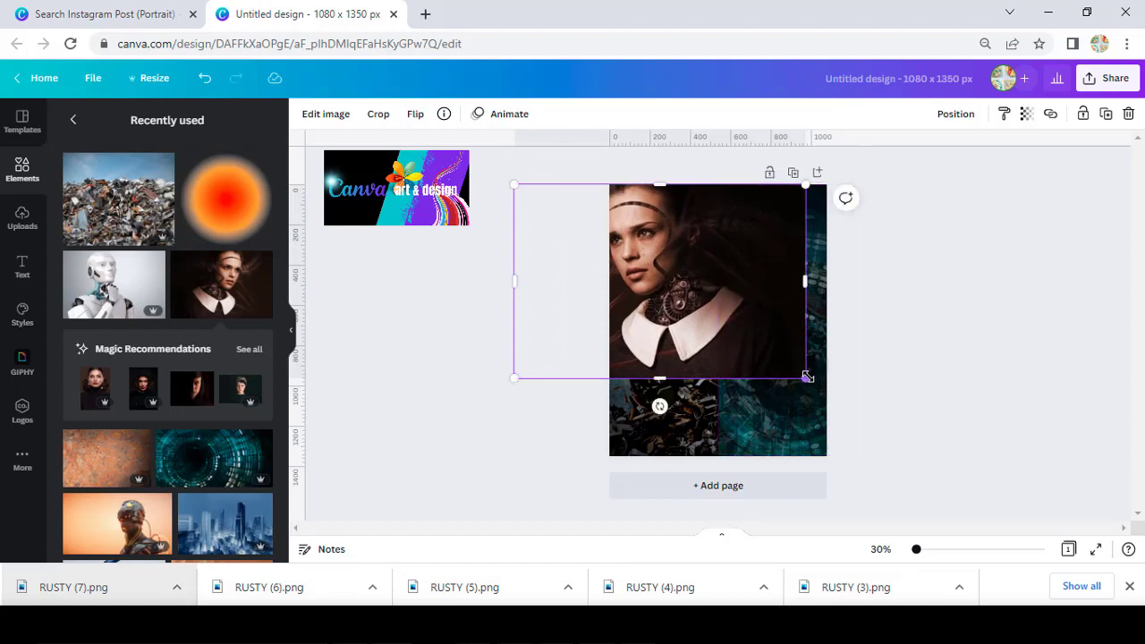
{"action": "left_click_drag", "start_coordinate": [767, 353], "coordinate": [788, 349]}
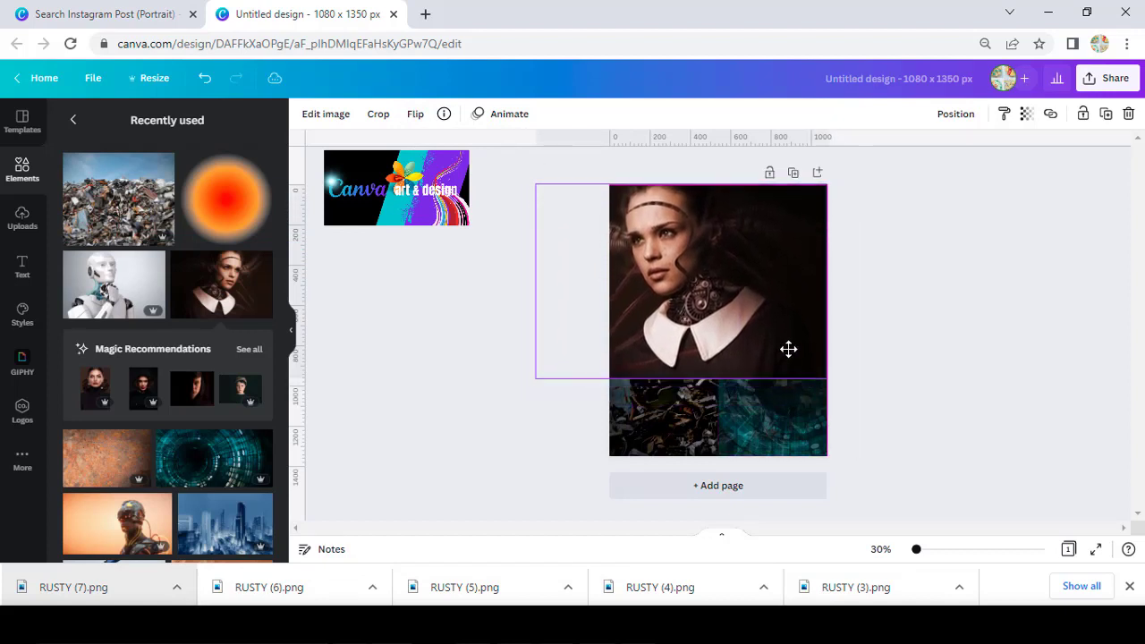
Adjust the woman image to brightness -35, saturation -37 and blur -61
{"action": "left_click", "coordinate": [342, 119]}
{"action": "left_click", "coordinate": [94, 236]}
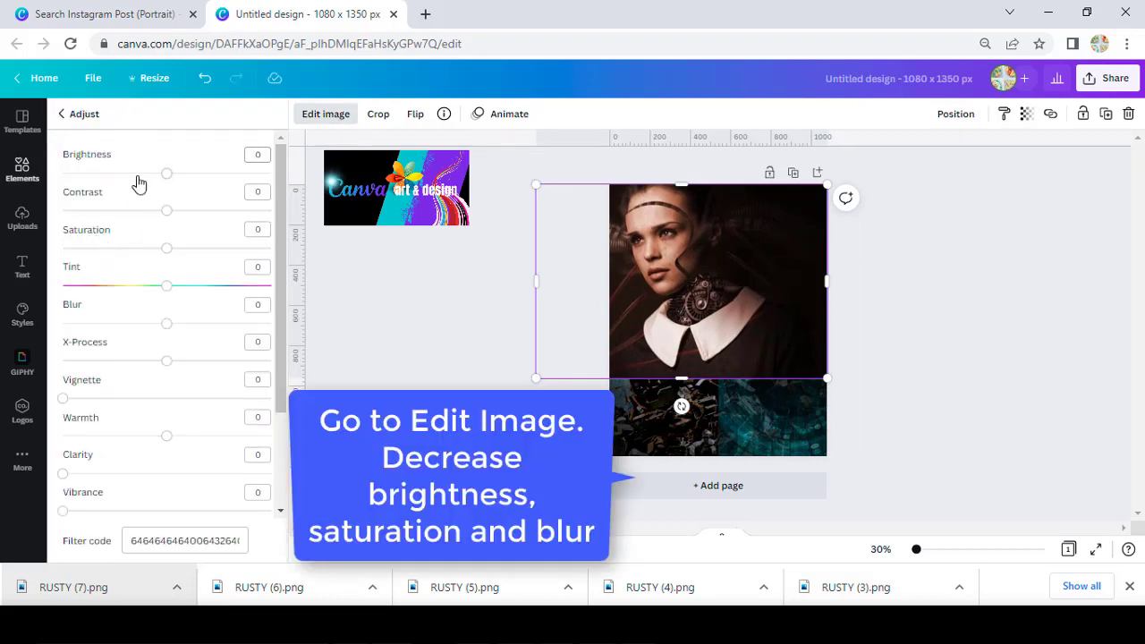
{"action": "left_click", "coordinate": [138, 174]}
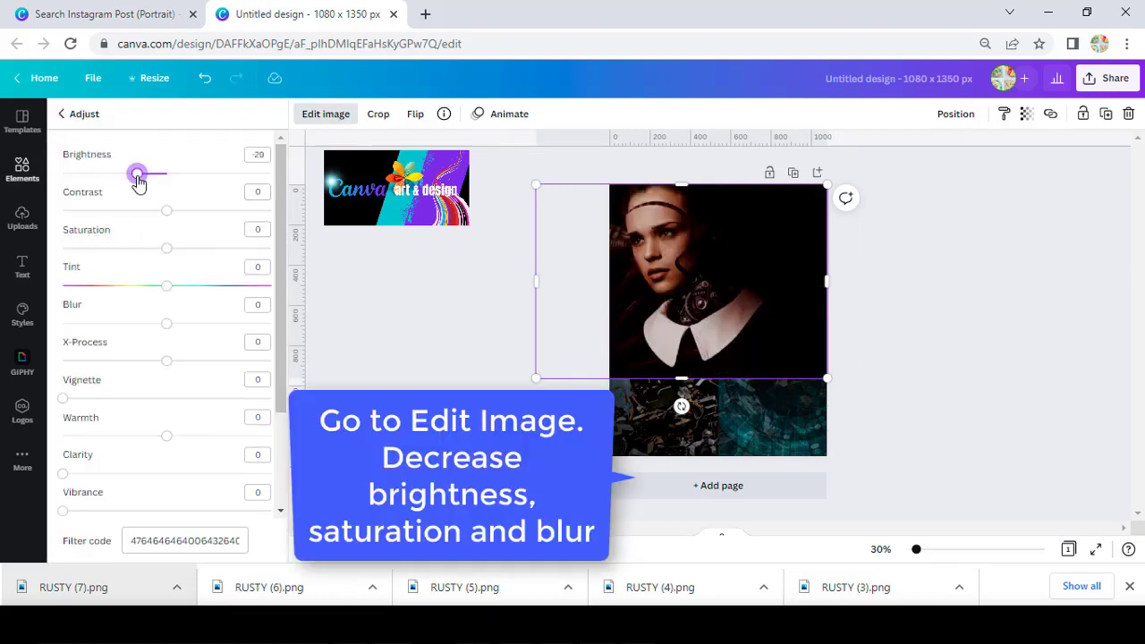
{"action": "left_click_drag", "start_coordinate": [138, 179], "coordinate": [132, 179]}
{"action": "left_click_drag", "start_coordinate": [167, 248], "coordinate": [130, 249]}
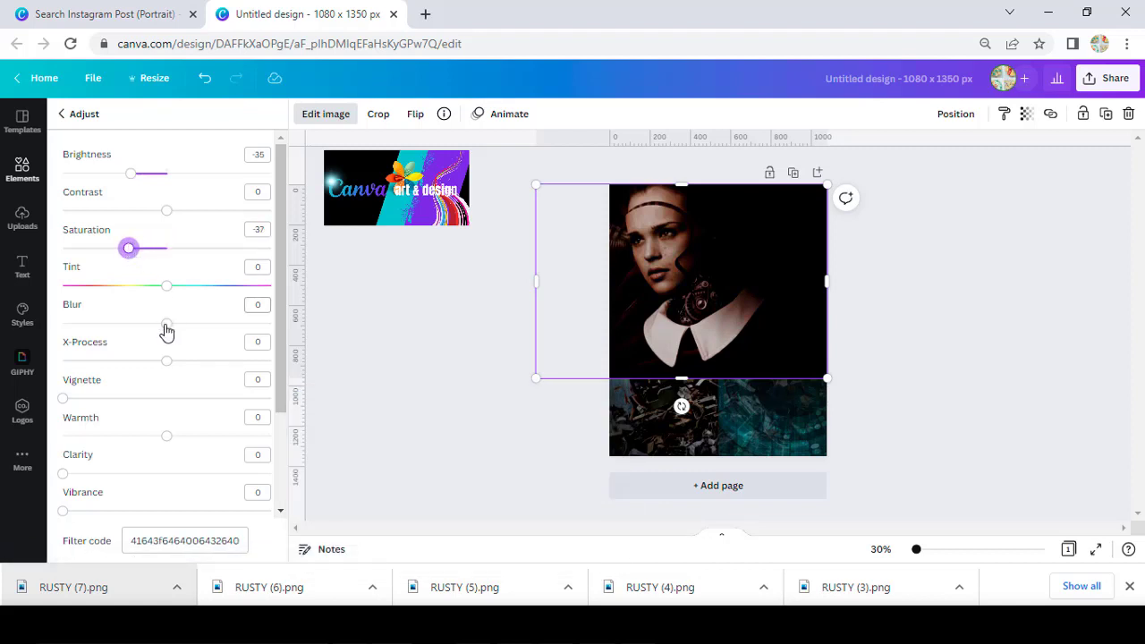
{"action": "left_click_drag", "start_coordinate": [165, 325], "coordinate": [104, 324]}
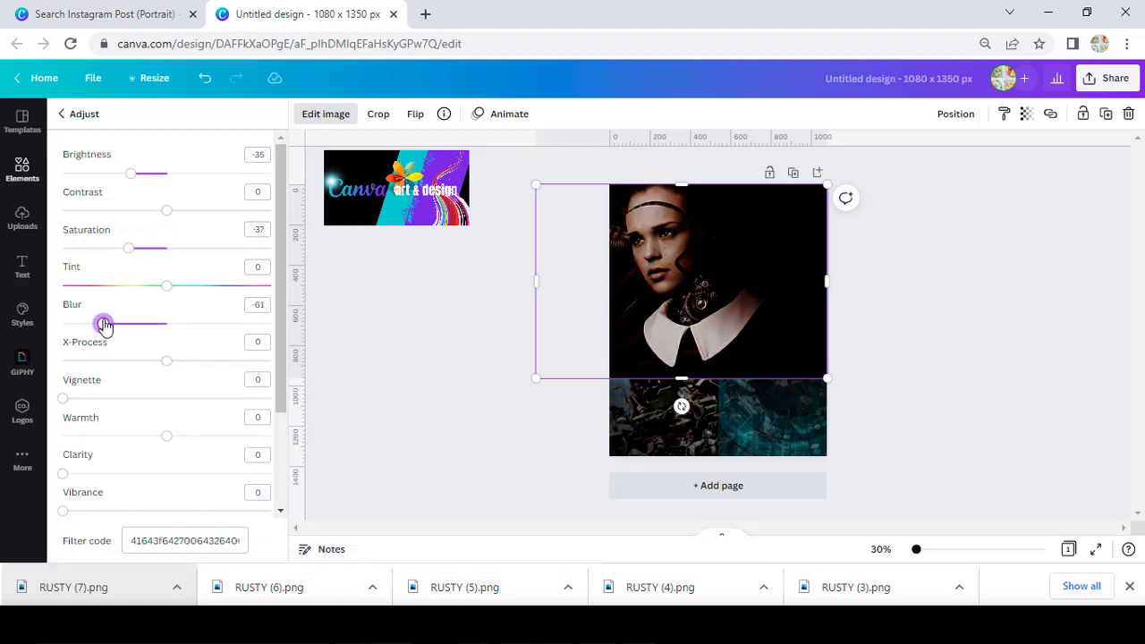
Set the woman image's transparency to 70
{"action": "left_click", "coordinate": [1025, 113]}
{"action": "left_click", "coordinate": [980, 170]}
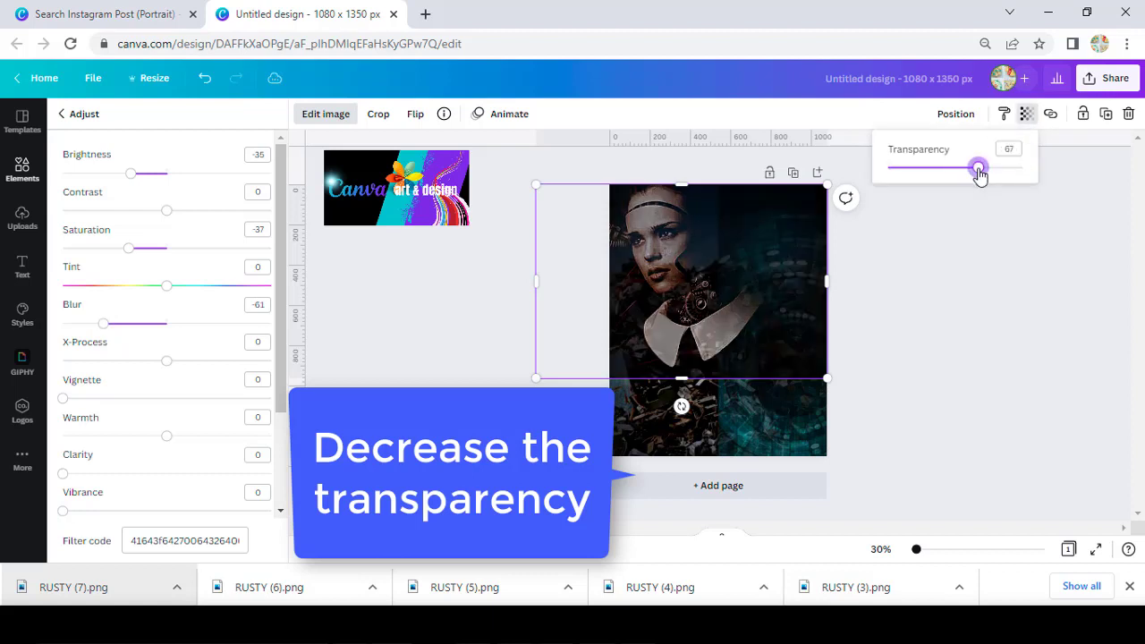
{"action": "left_click_drag", "start_coordinate": [979, 174], "coordinate": [984, 175]}
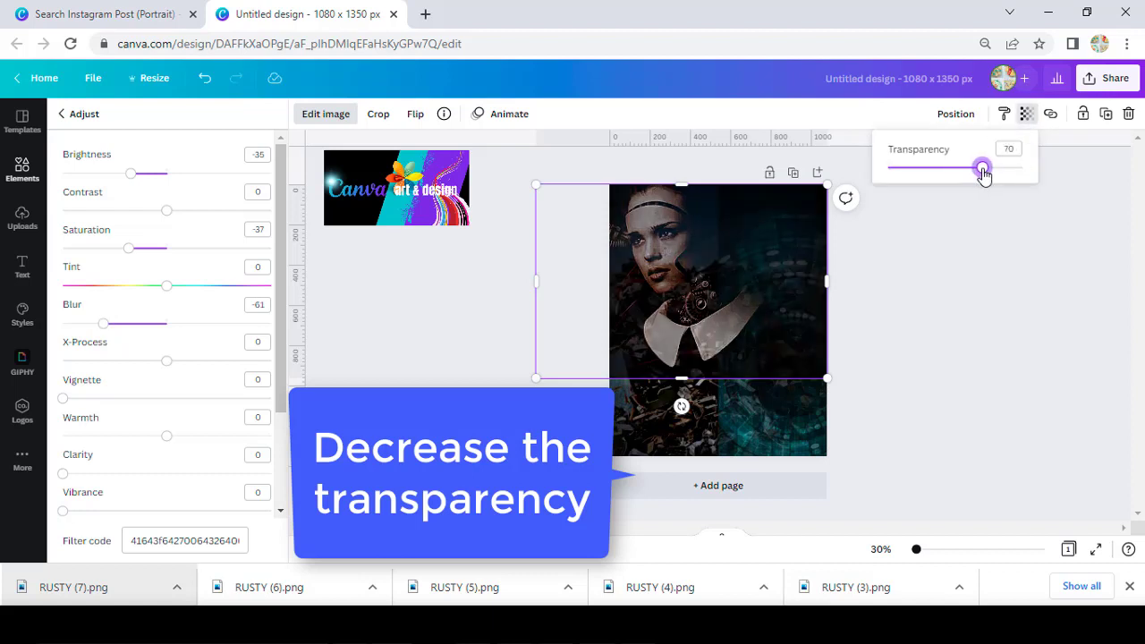
{"action": "left_click", "coordinate": [25, 170]}
{"action": "left_click", "coordinate": [258, 192]}
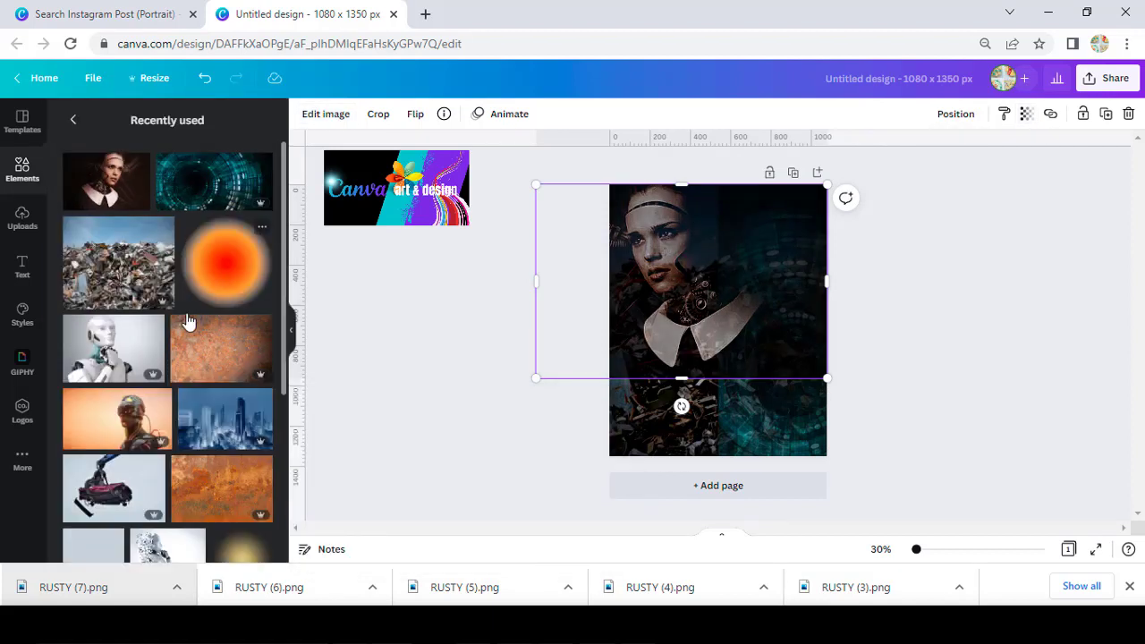
Add the white robot photo, remove its background, and enlarge it across the page
{"action": "left_click", "coordinate": [114, 349]}
{"action": "left_click", "coordinate": [325, 114]}
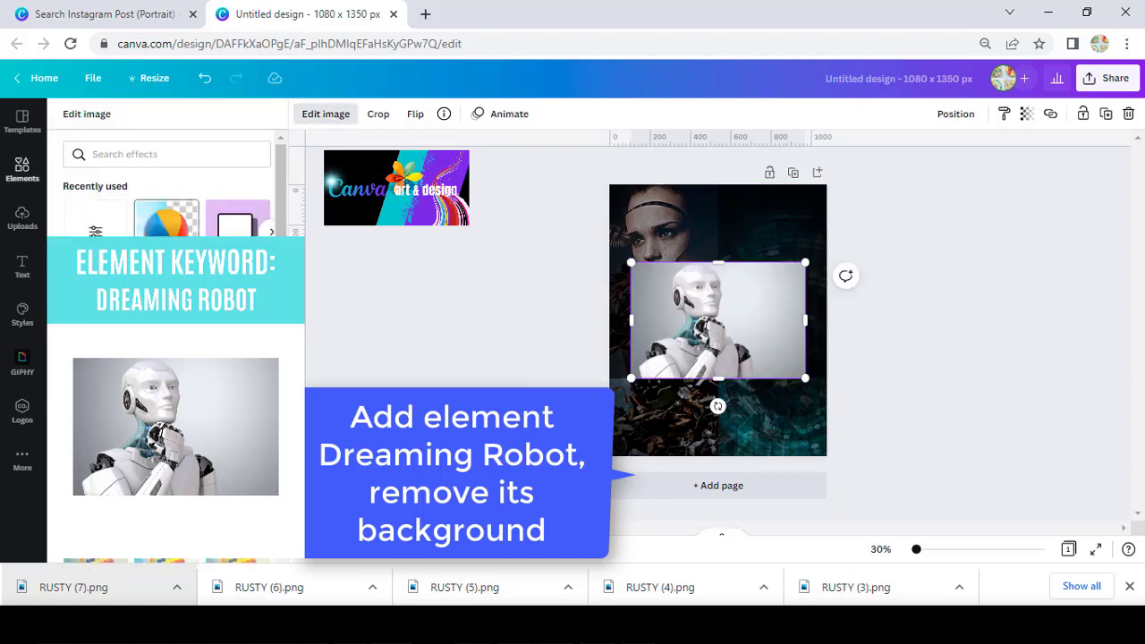
{"action": "mouse_move", "coordinate": [166, 232]}
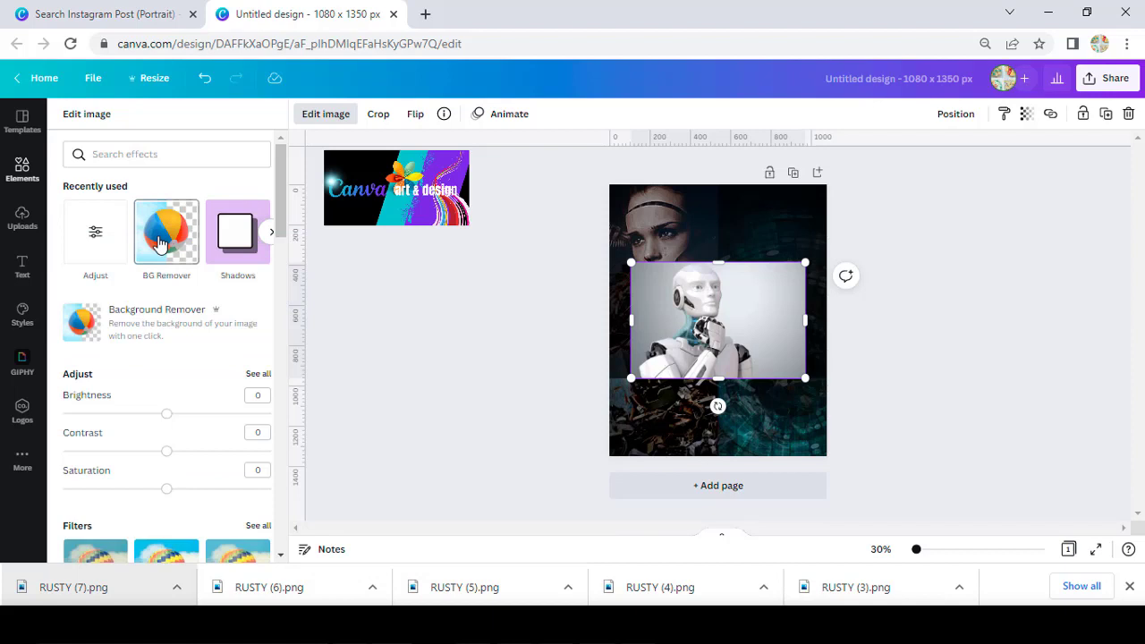
{"action": "left_click", "coordinate": [160, 244]}
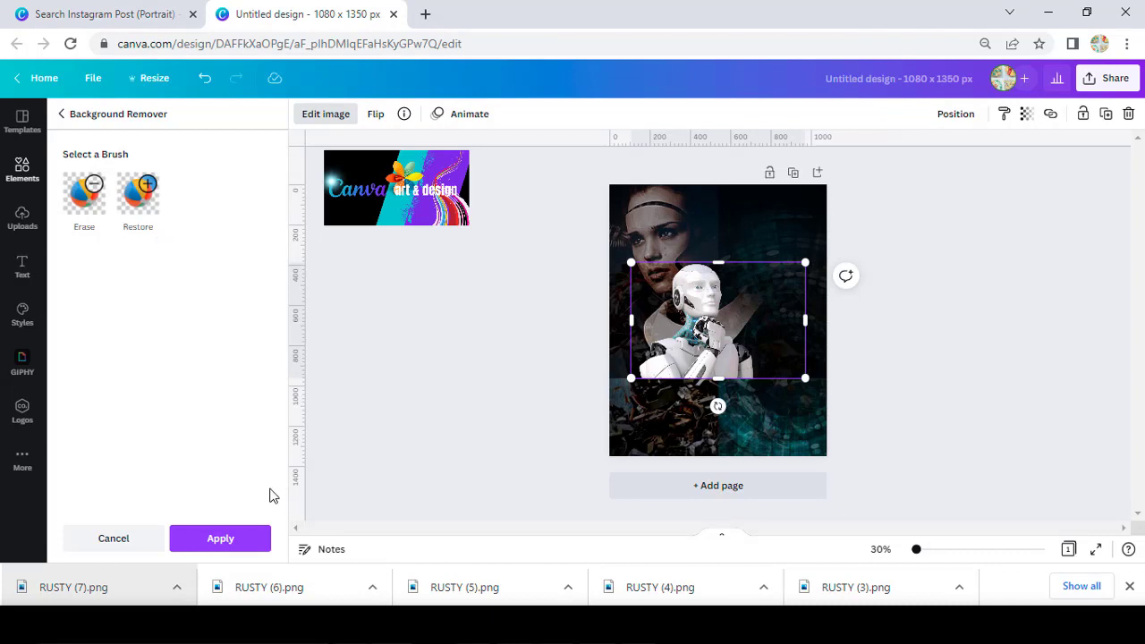
{"action": "left_click", "coordinate": [243, 539]}
{"action": "left_click_drag", "start_coordinate": [631, 379], "coordinate": [587, 407]}
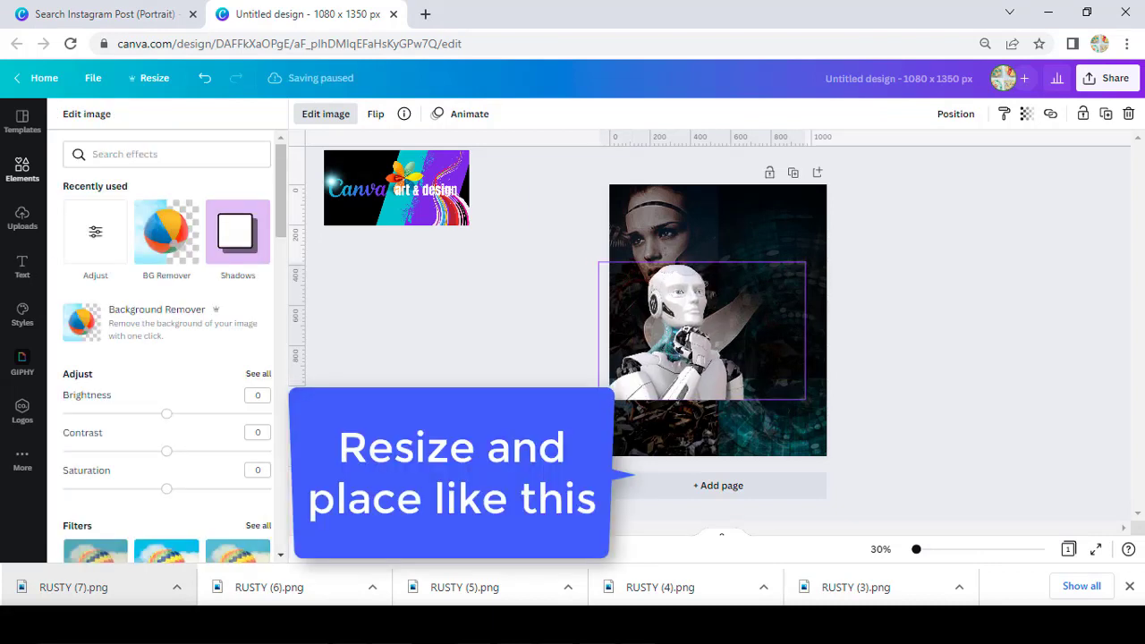
{"action": "left_click_drag", "start_coordinate": [804, 258], "coordinate": [911, 188]}
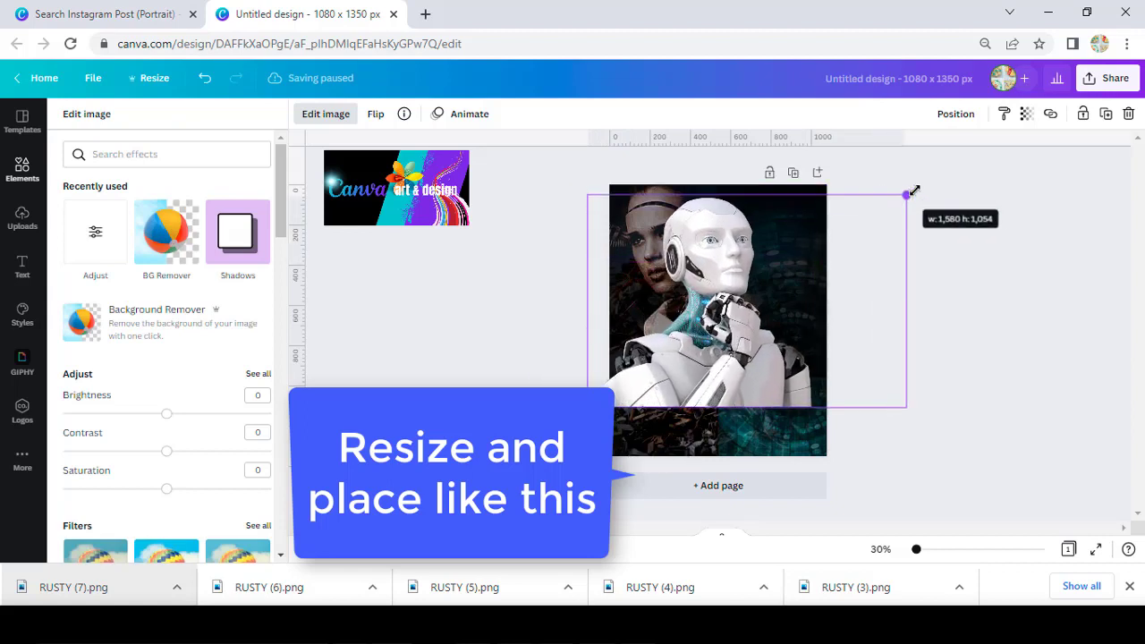
{"action": "left_click_drag", "start_coordinate": [751, 355], "coordinate": [751, 383]}
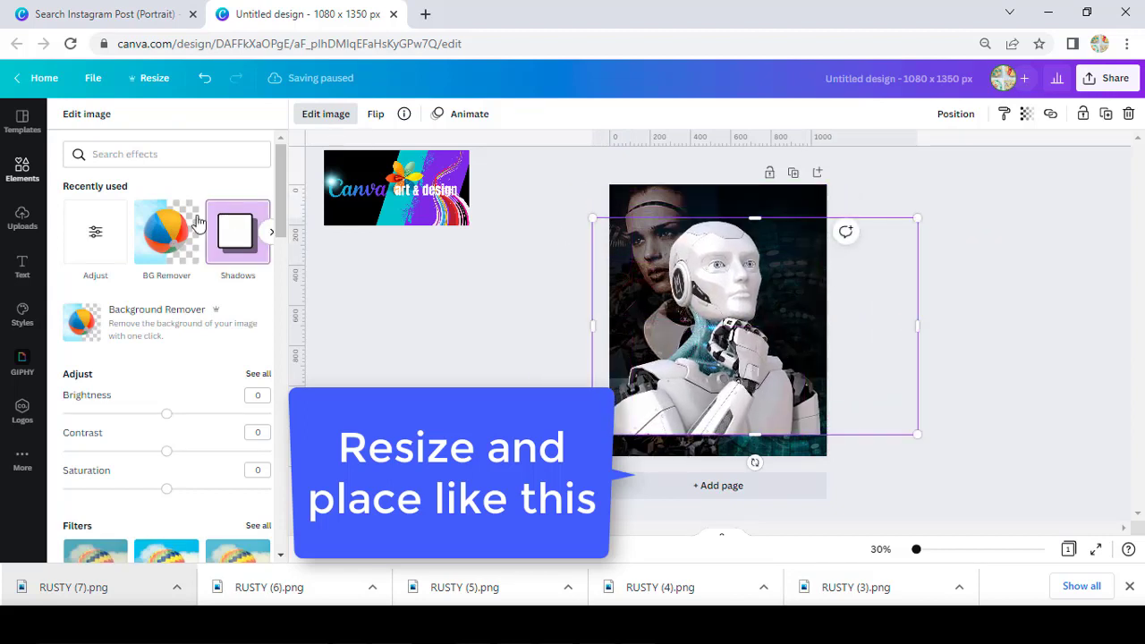
Adjust the robot photo to brightness -70, contrast 63 and saturation -53
{"action": "left_click", "coordinate": [116, 247]}
{"action": "left_click", "coordinate": [116, 248]}
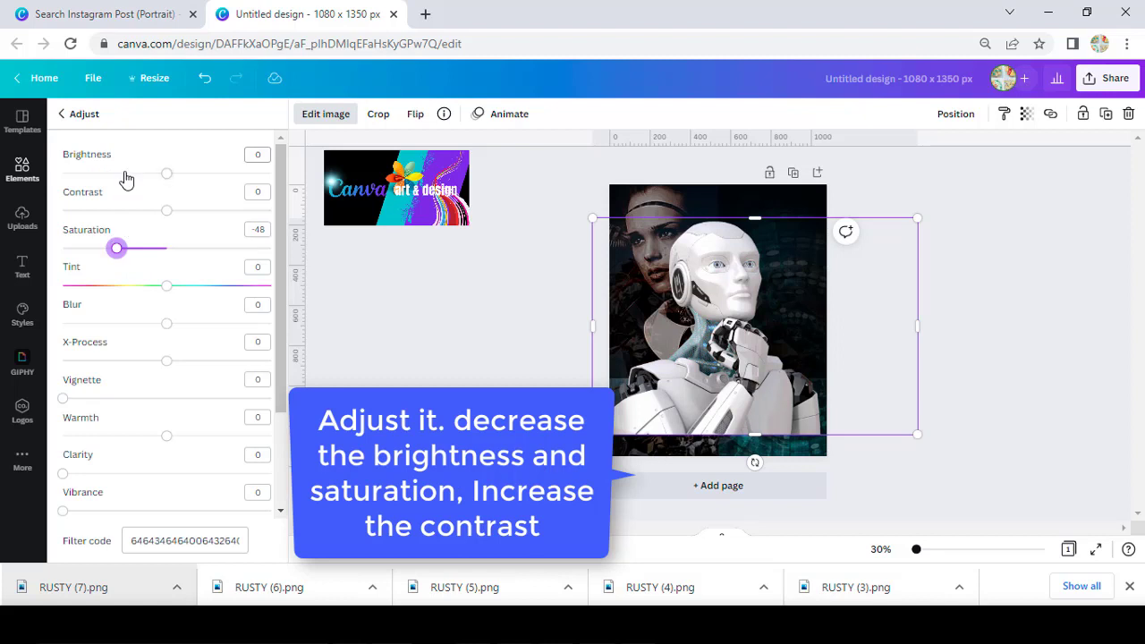
{"action": "left_click", "coordinate": [124, 173]}
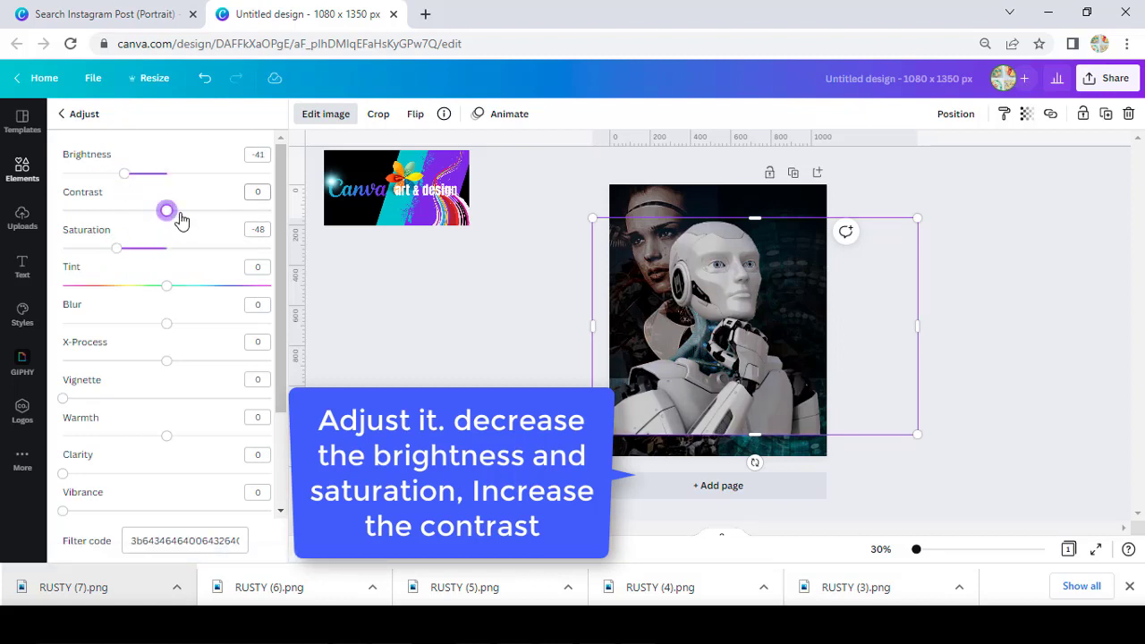
{"action": "left_click_drag", "start_coordinate": [166, 210], "coordinate": [204, 210]}
{"action": "left_click_drag", "start_coordinate": [121, 172], "coordinate": [100, 173]}
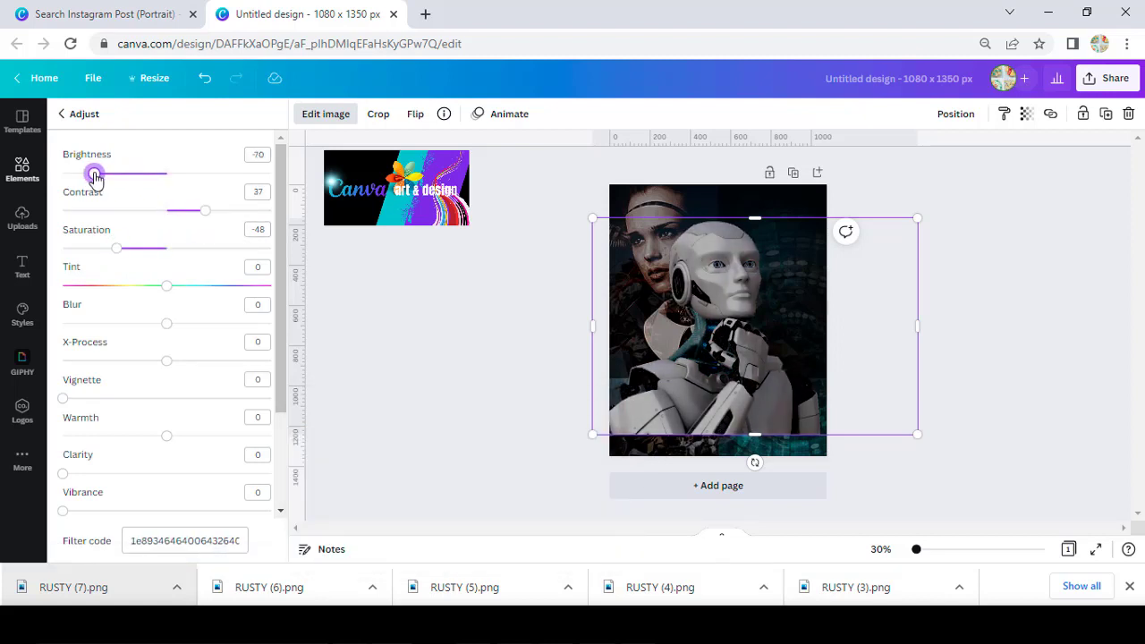
{"action": "left_click_drag", "start_coordinate": [205, 214], "coordinate": [233, 213]}
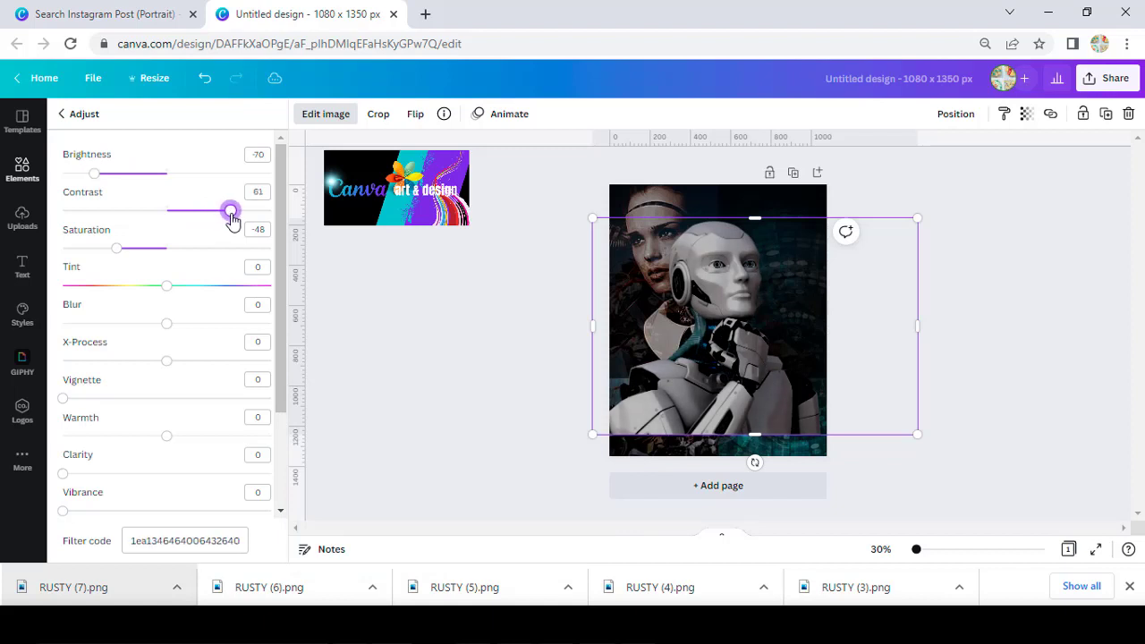
{"action": "left_click_drag", "start_coordinate": [116, 248], "coordinate": [111, 250]}
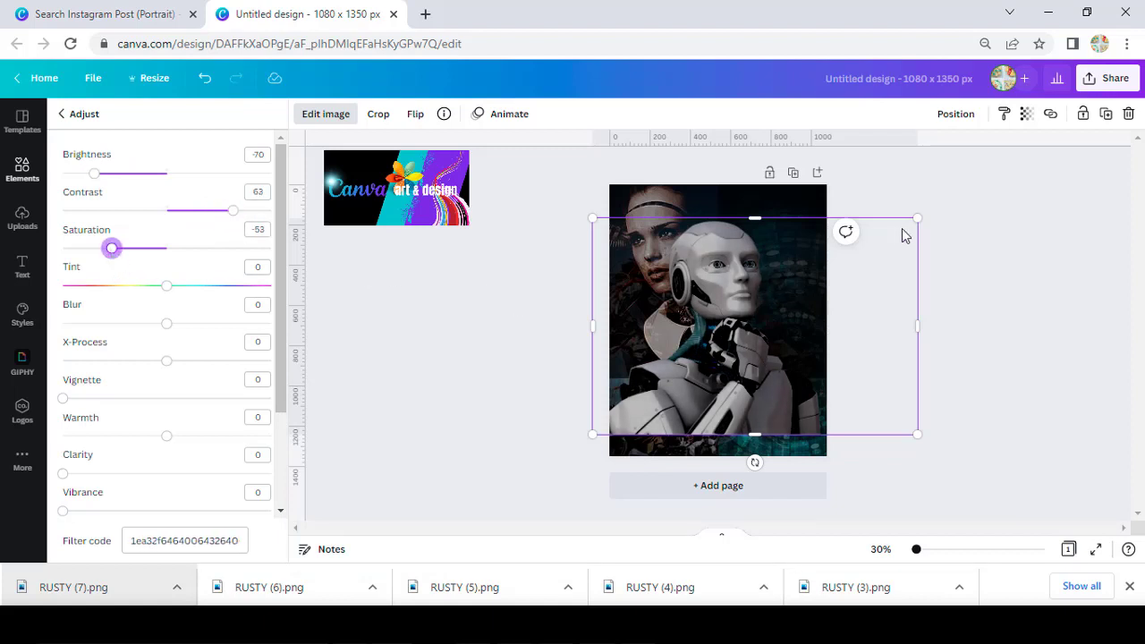
{"action": "left_click", "coordinate": [21, 168]}
Add the futuristic cyborg head picture and remove its background
{"action": "left_click", "coordinate": [260, 193]}
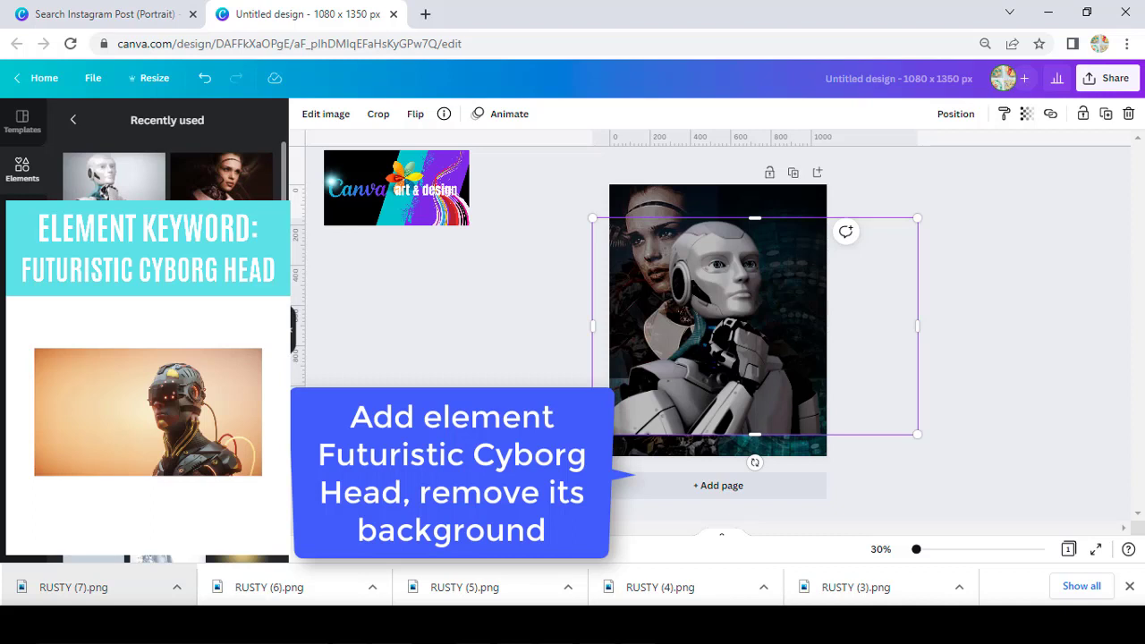
{"action": "left_click", "coordinate": [329, 116]}
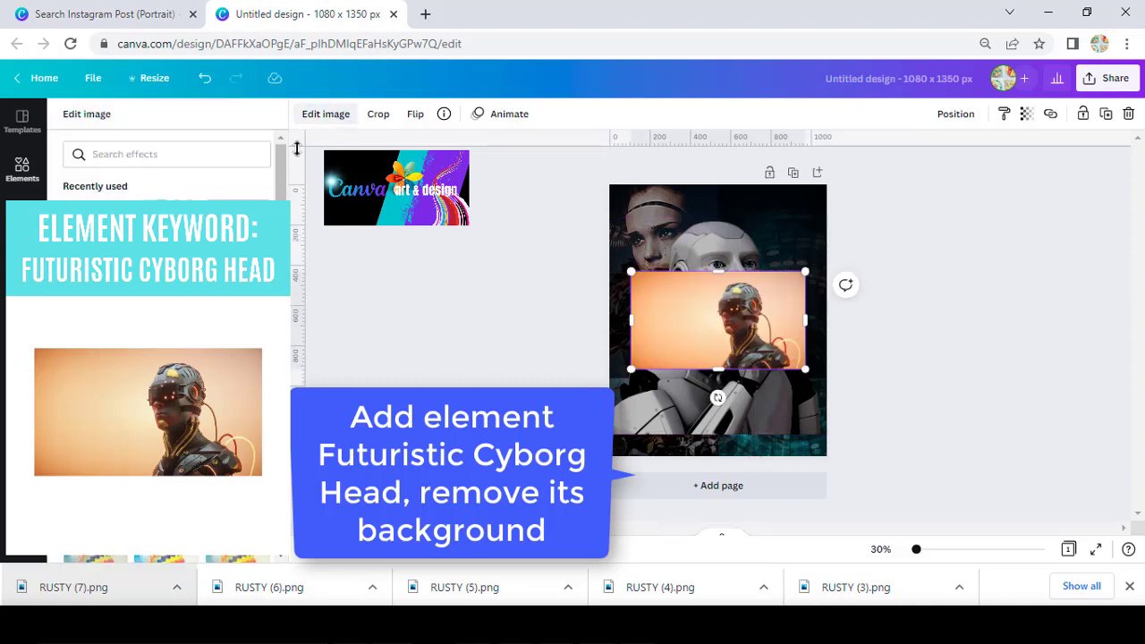
{"action": "left_click", "coordinate": [174, 246]}
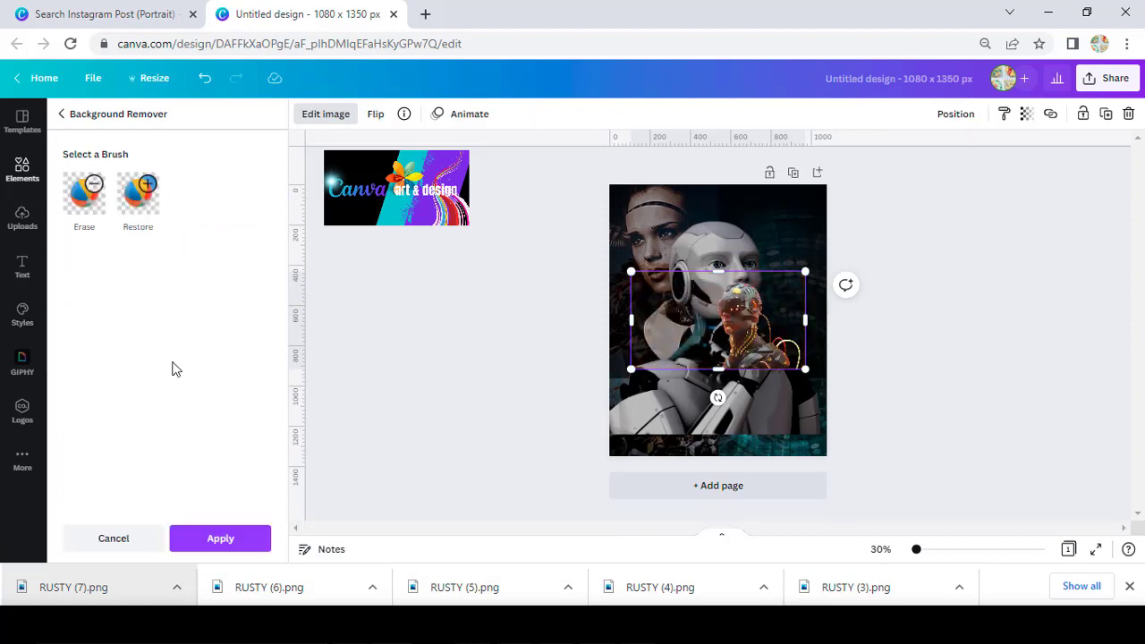
{"action": "left_click", "coordinate": [228, 539]}
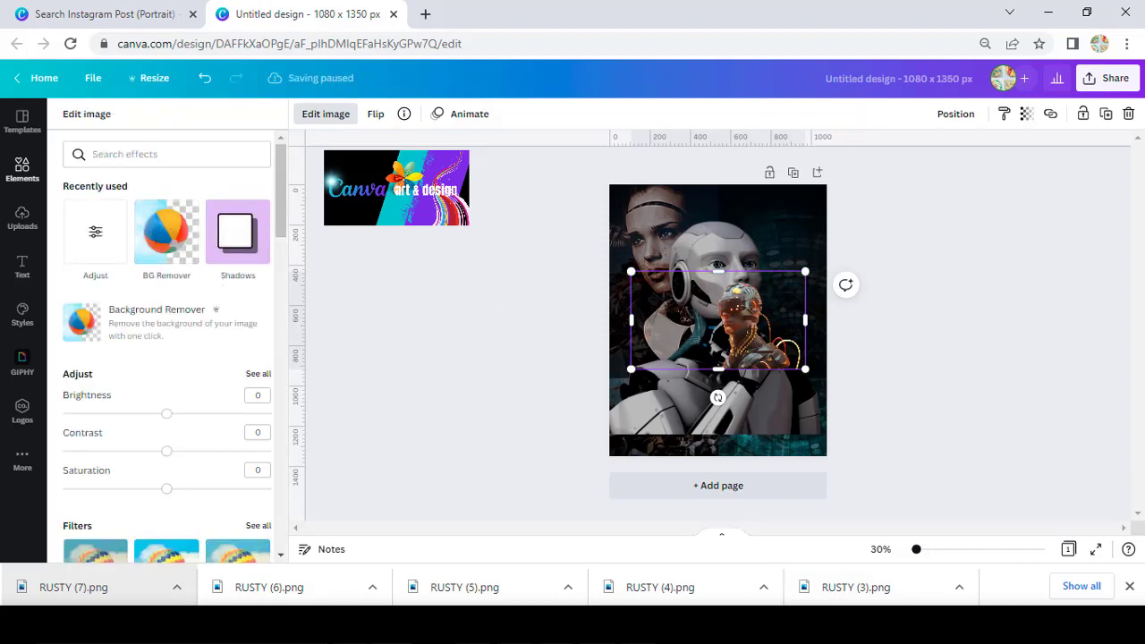
Flip the cyborg cutout horizontally and set brightness -17, saturation -67
{"action": "left_click", "coordinate": [375, 113]}
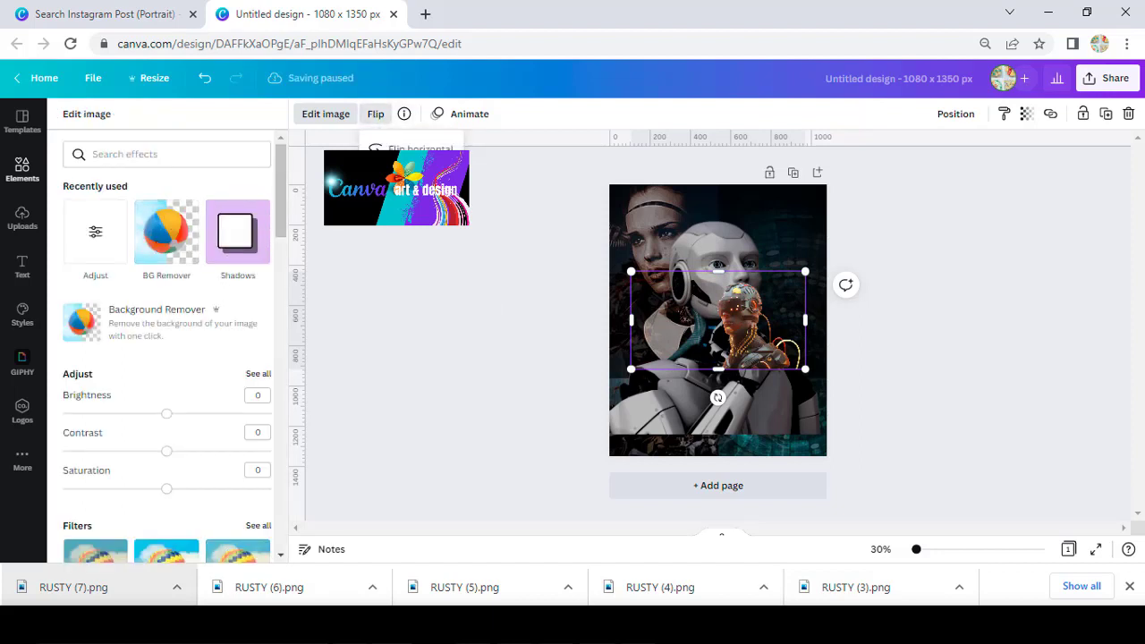
{"action": "left_click", "coordinate": [416, 150]}
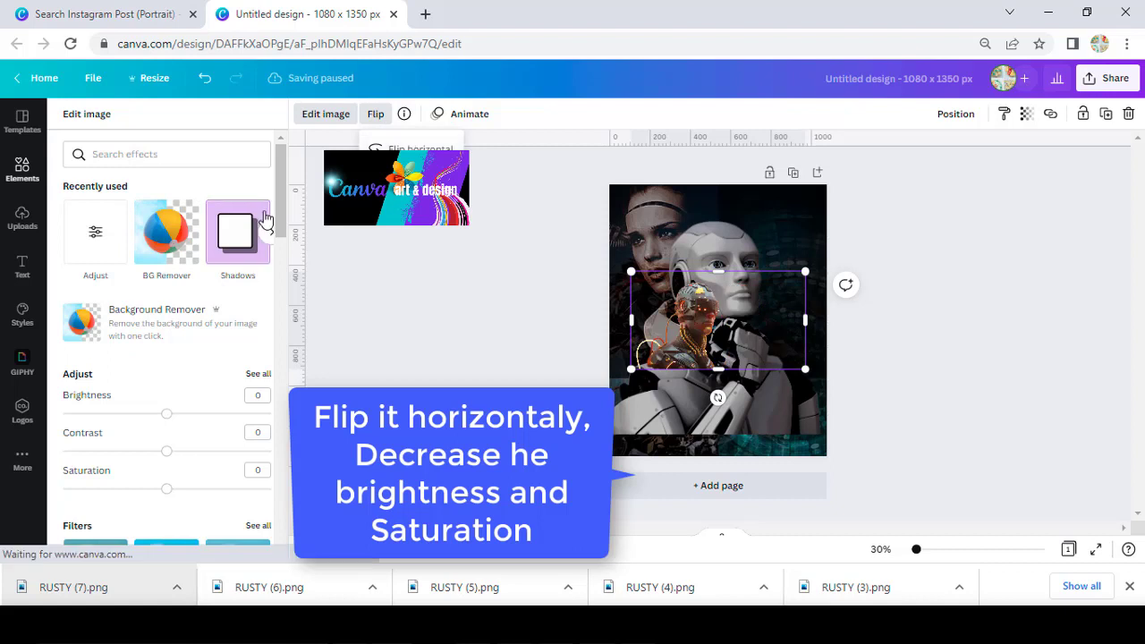
{"action": "left_click", "coordinate": [95, 234]}
{"action": "left_click_drag", "start_coordinate": [166, 173], "coordinate": [150, 174]}
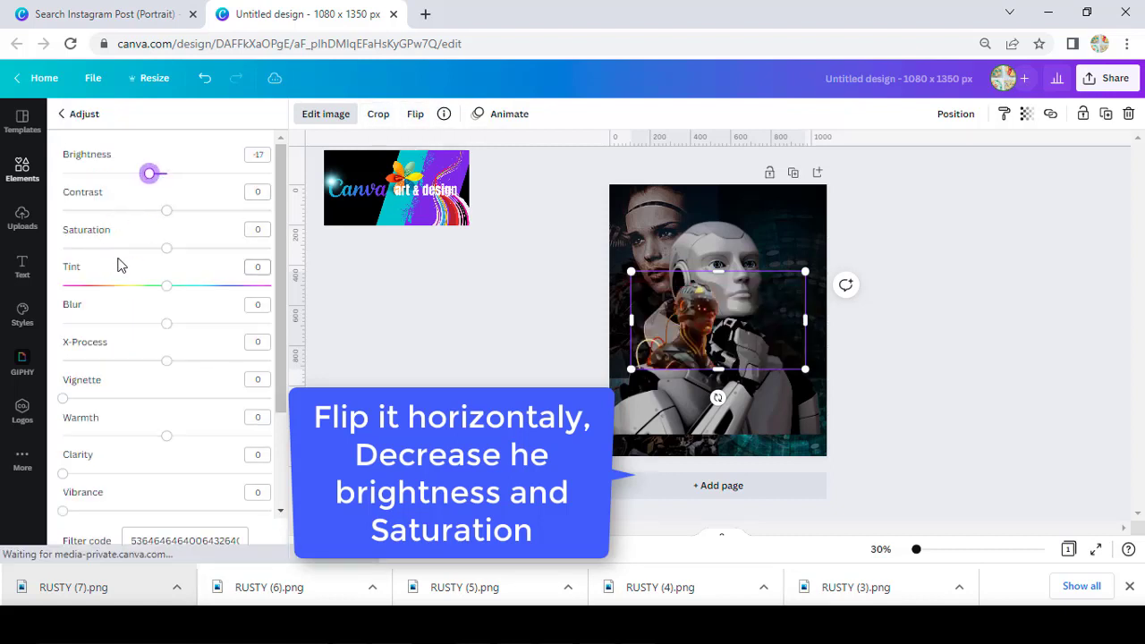
{"action": "mouse_move", "coordinate": [117, 248]}
{"action": "left_mouse_down"}
{"action": "mouse_move", "coordinate": [87, 251]}
{"action": "mouse_move", "coordinate": [96, 249]}
{"action": "left_mouse_up"}
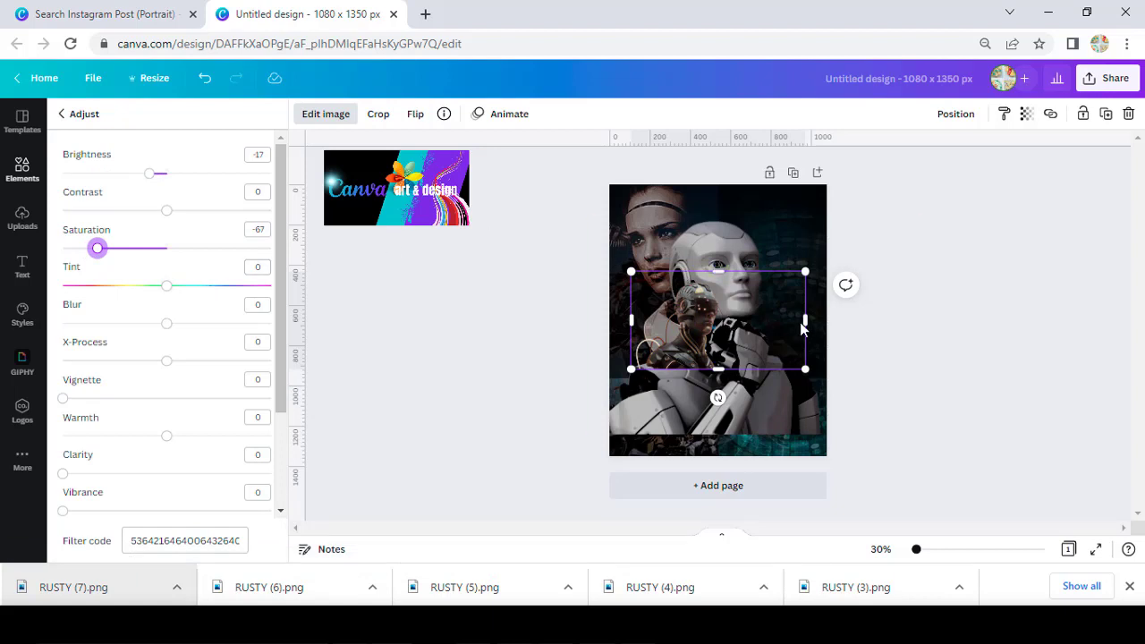
Place the cyborg cutout beside the robot's head, nudging the blurred background layer into place
{"action": "left_click_drag", "start_coordinate": [699, 330], "coordinate": [785, 329]}
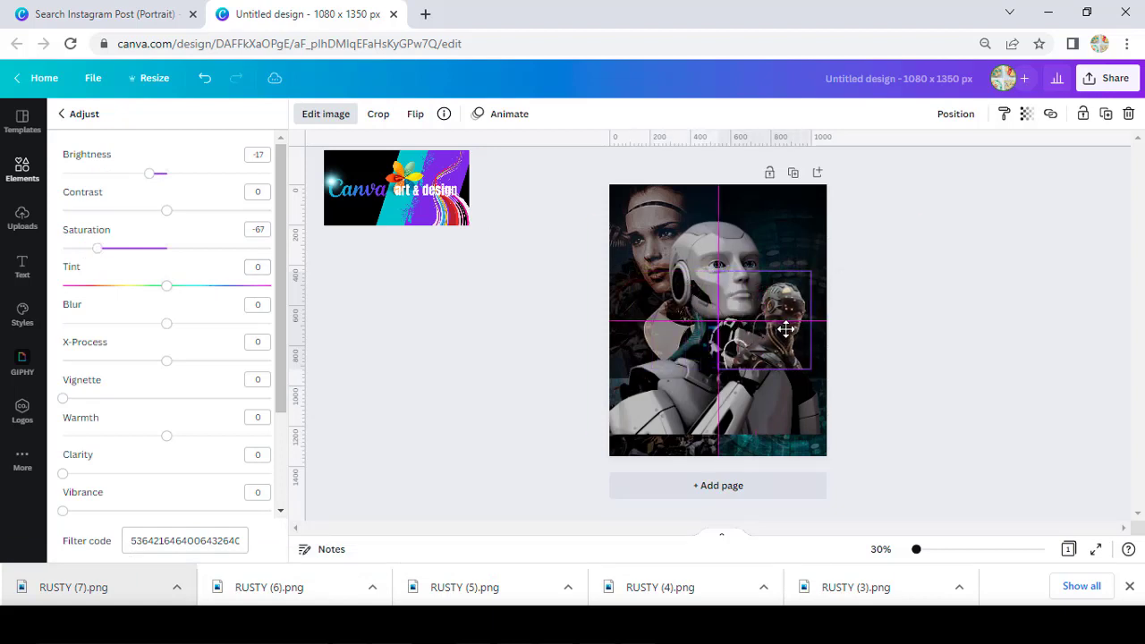
{"action": "left_click", "coordinate": [680, 231]}
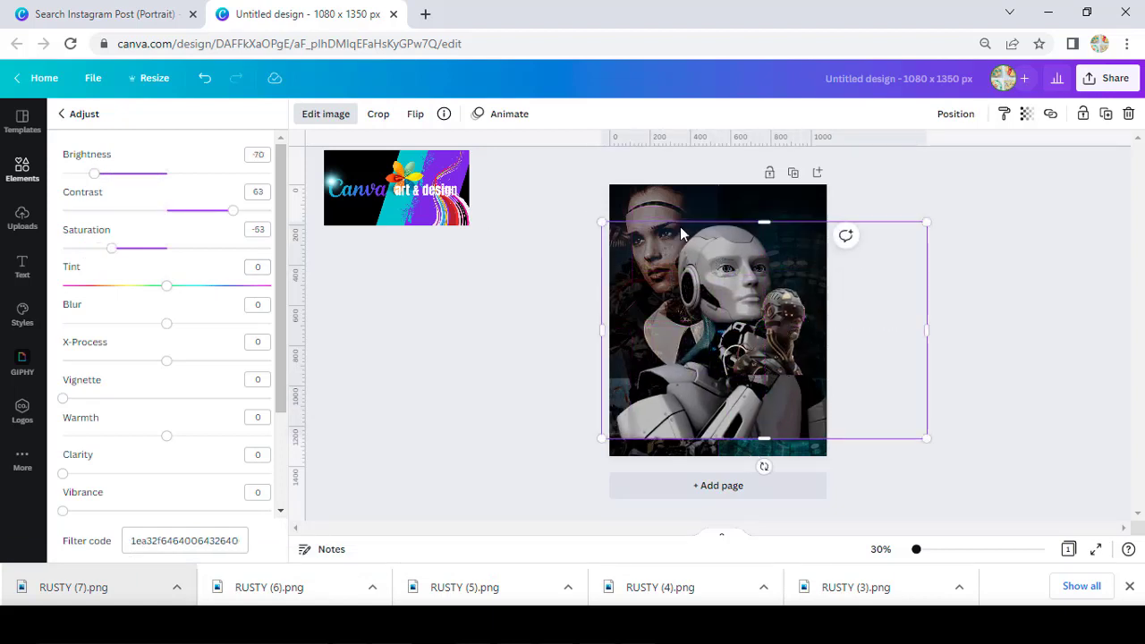
{"action": "left_click", "coordinate": [643, 202]}
{"action": "left_click_drag", "start_coordinate": [534, 380], "coordinate": [492, 414]}
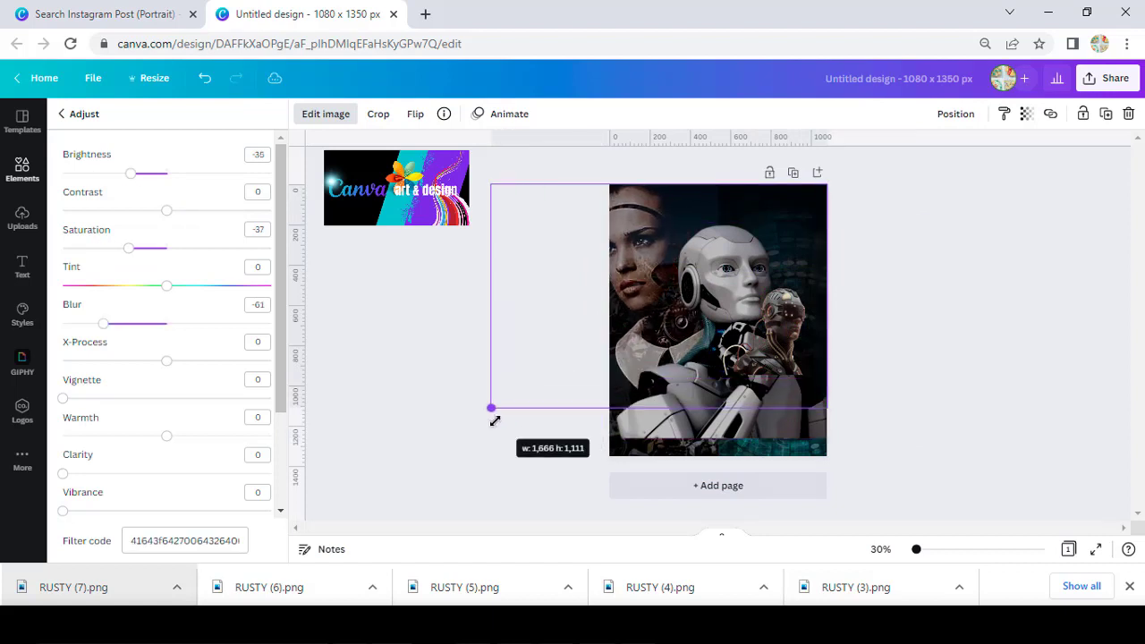
{"action": "left_click", "coordinate": [638, 286]}
{"action": "left_click", "coordinate": [638, 206]}
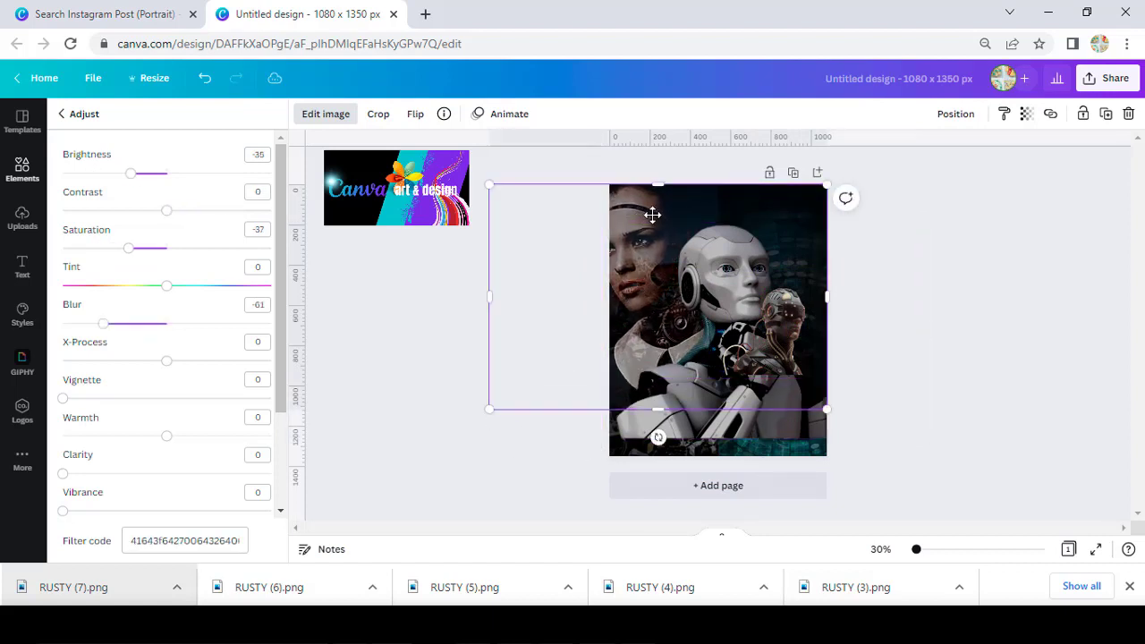
{"action": "left_click_drag", "start_coordinate": [649, 215], "coordinate": [658, 213]}
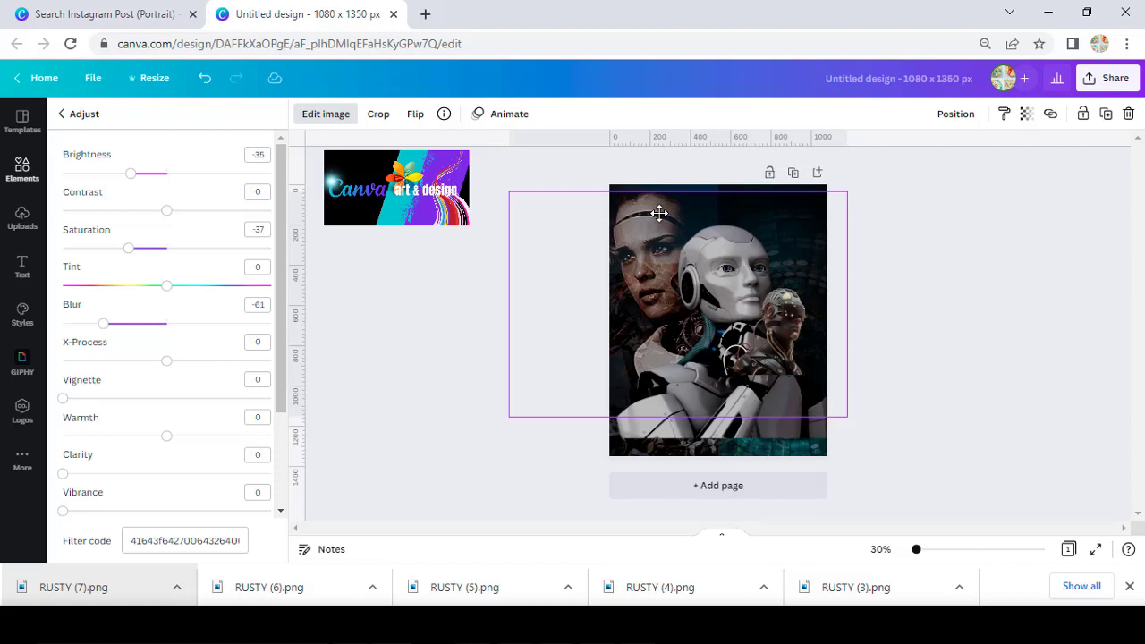
{"action": "left_click", "coordinate": [770, 295]}
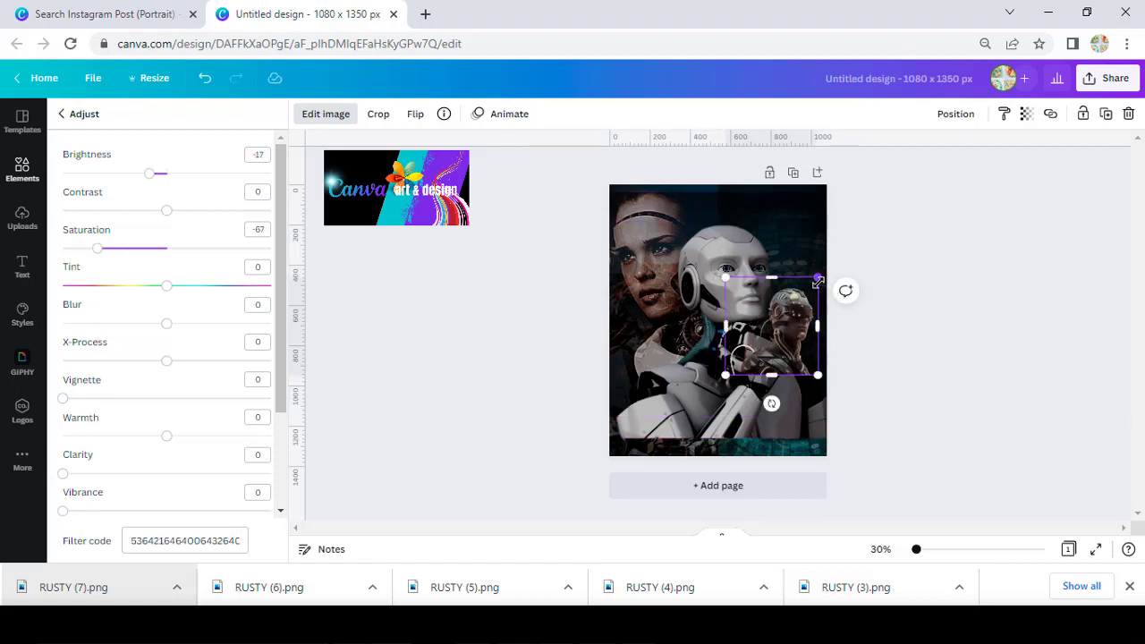
{"action": "left_click_drag", "start_coordinate": [818, 283], "coordinate": [826, 270]}
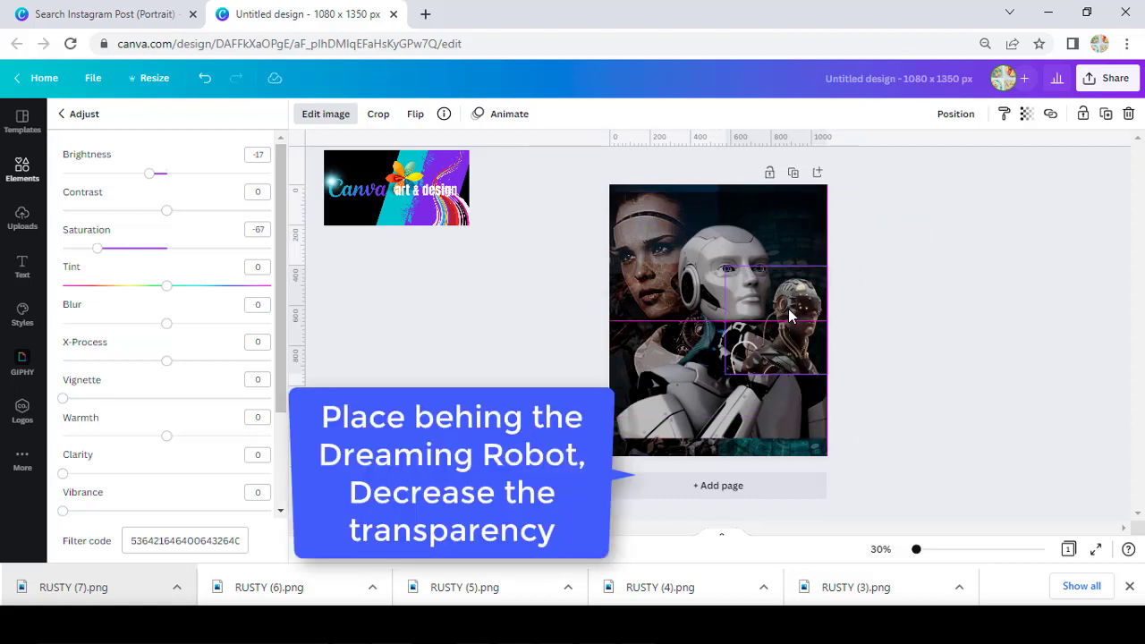
Send the cyborg cutout behind the robot and set its transparency to 68
{"action": "right_click", "coordinate": [814, 303]}
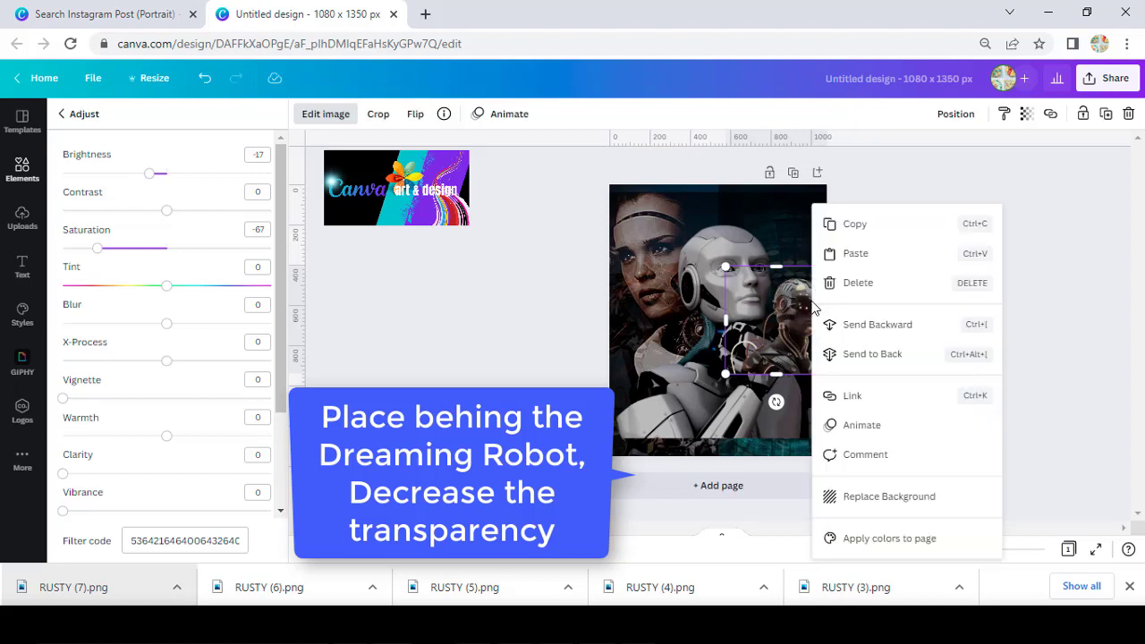
{"action": "left_click", "coordinate": [870, 329]}
{"action": "left_click", "coordinate": [1024, 113]}
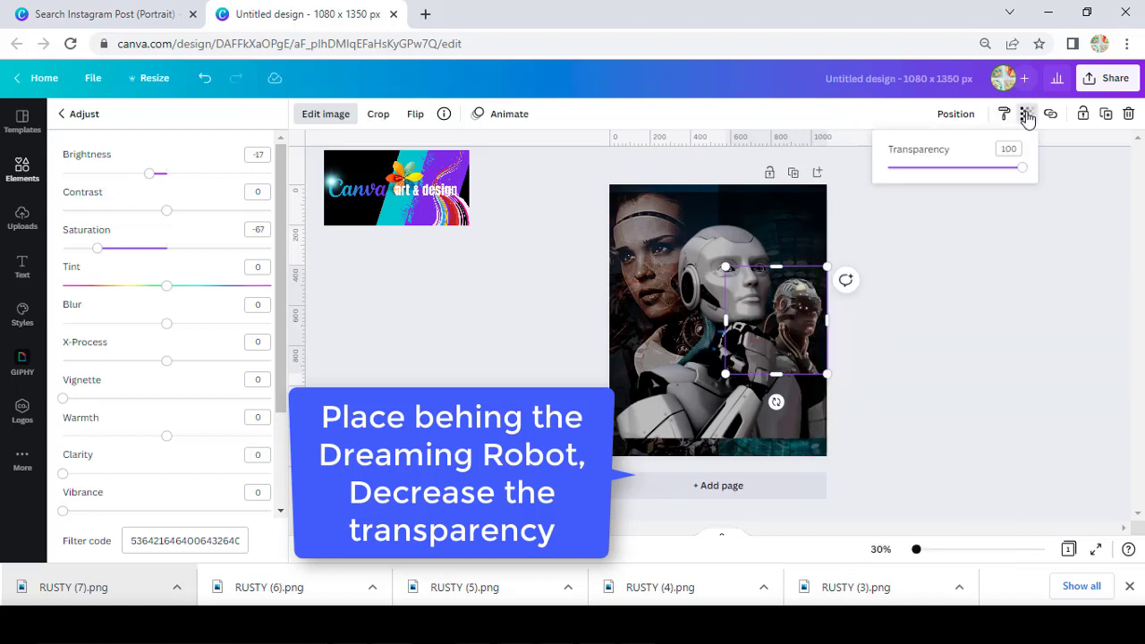
{"action": "left_click_drag", "start_coordinate": [992, 170], "coordinate": [984, 171]}
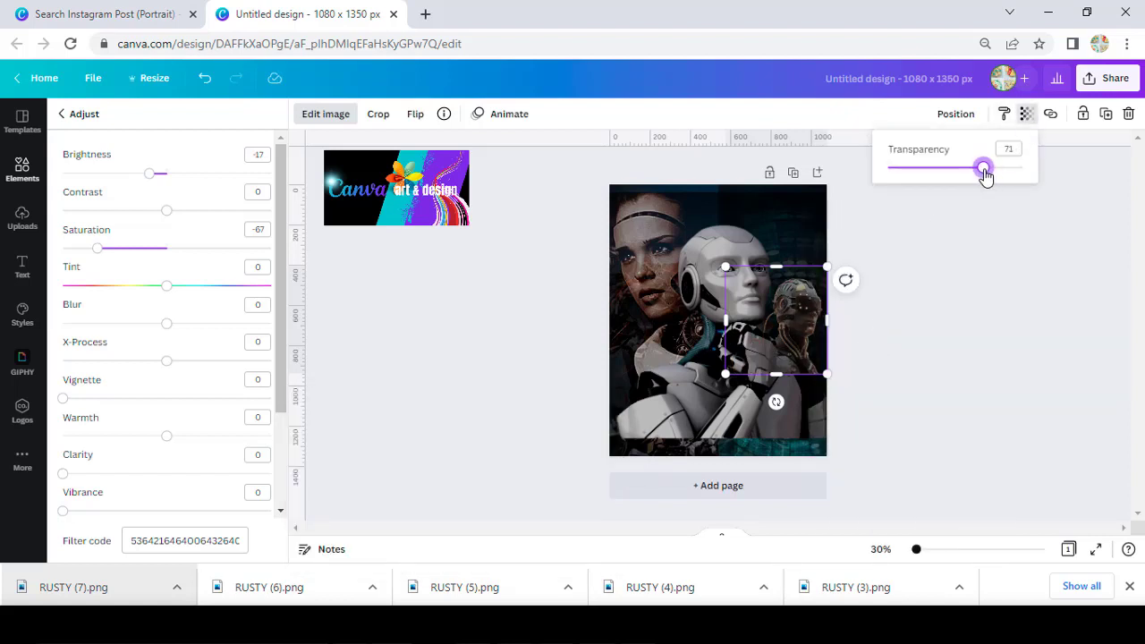
{"action": "key", "text": "Left"}
{"action": "key", "text": "Left"}
{"action": "key", "text": "Left"}
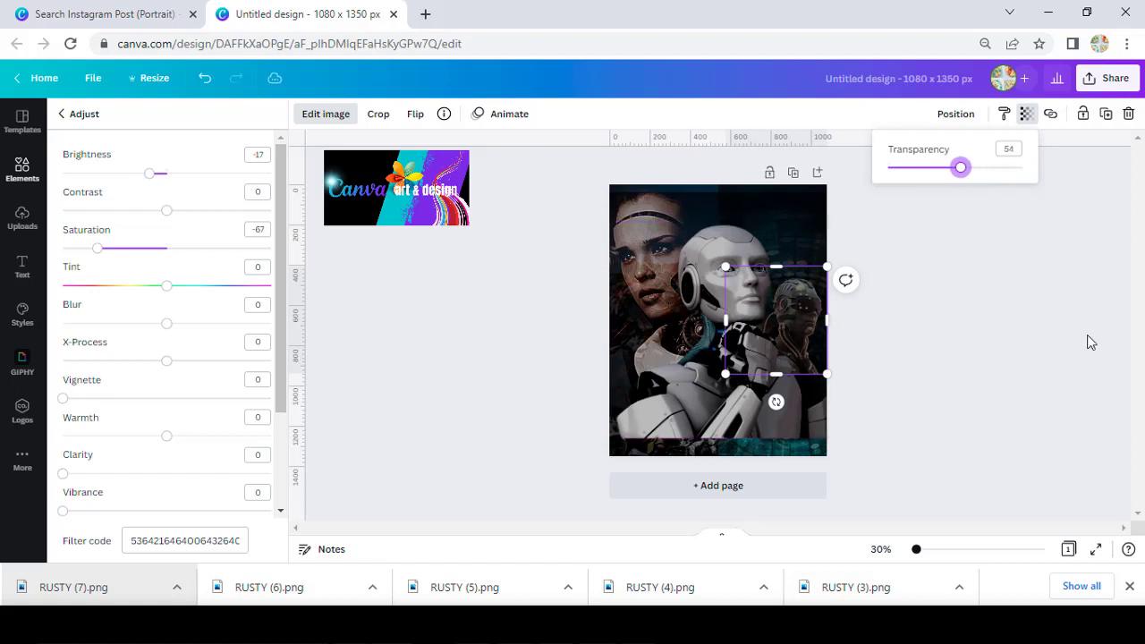
{"action": "key", "text": "Left"}
{"action": "key", "text": "Left"}
{"action": "key", "text": "Left"}
{"action": "key", "text": "Right"}
{"action": "key", "text": "Right"}
{"action": "key", "text": "Right"}
{"action": "left_click_drag", "start_coordinate": [970, 167], "coordinate": [979, 168]}
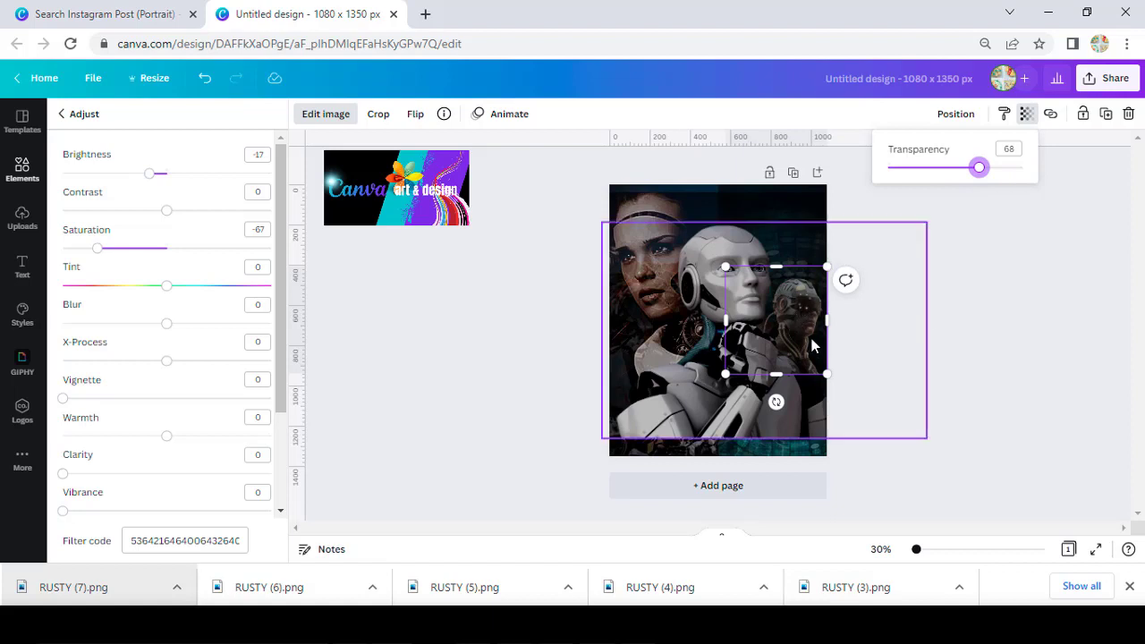
Widen the main robot photo, fine-tune the cutout's position, and add a blank second page
{"action": "left_click", "coordinate": [788, 395]}
{"action": "mouse_move", "coordinate": [927, 330]}
{"action": "left_mouse_down"}
{"action": "mouse_move", "coordinate": [792, 330]}
{"action": "mouse_move", "coordinate": [800, 313]}
{"action": "left_mouse_up"}
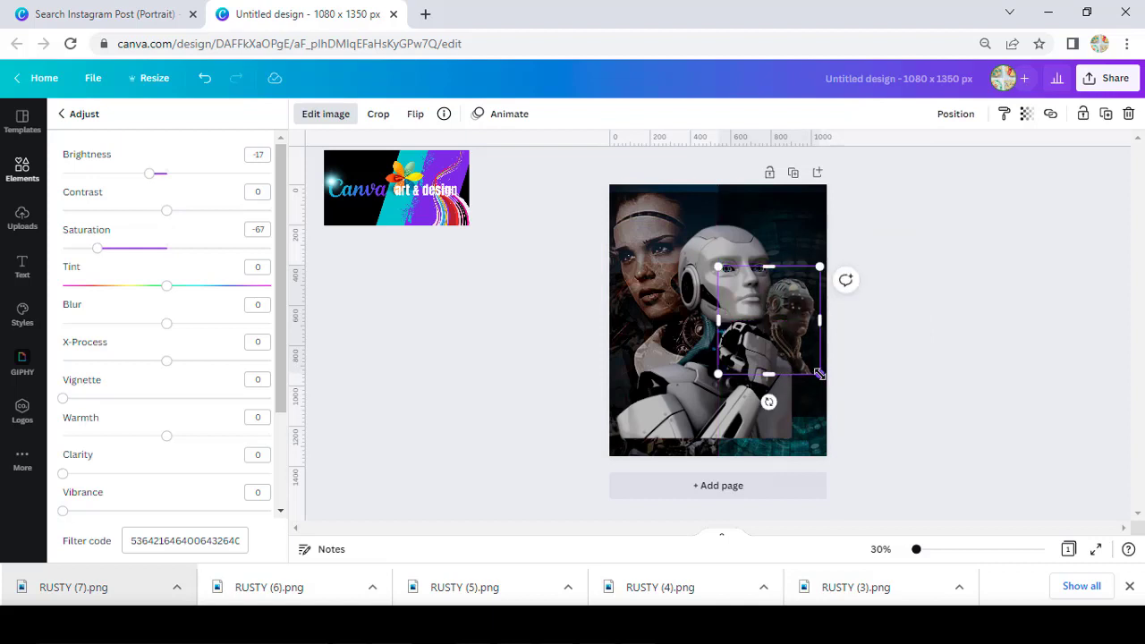
{"action": "left_click_drag", "start_coordinate": [819, 373], "coordinate": [826, 382]}
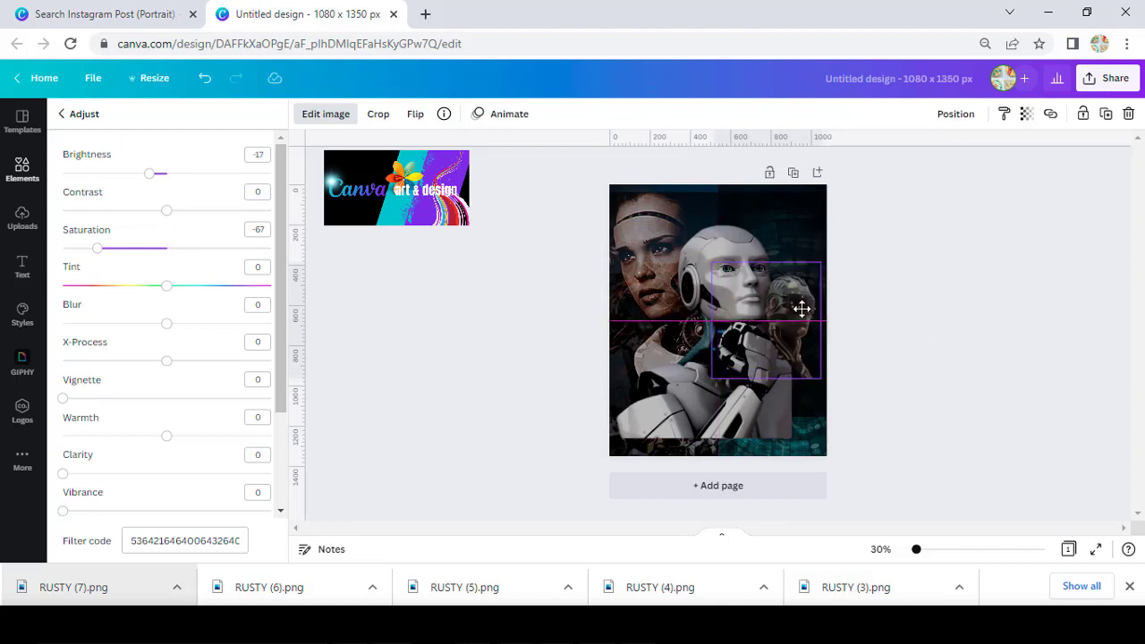
{"action": "left_click_drag", "start_coordinate": [802, 307], "coordinate": [833, 341]}
{"action": "left_click", "coordinate": [764, 411]}
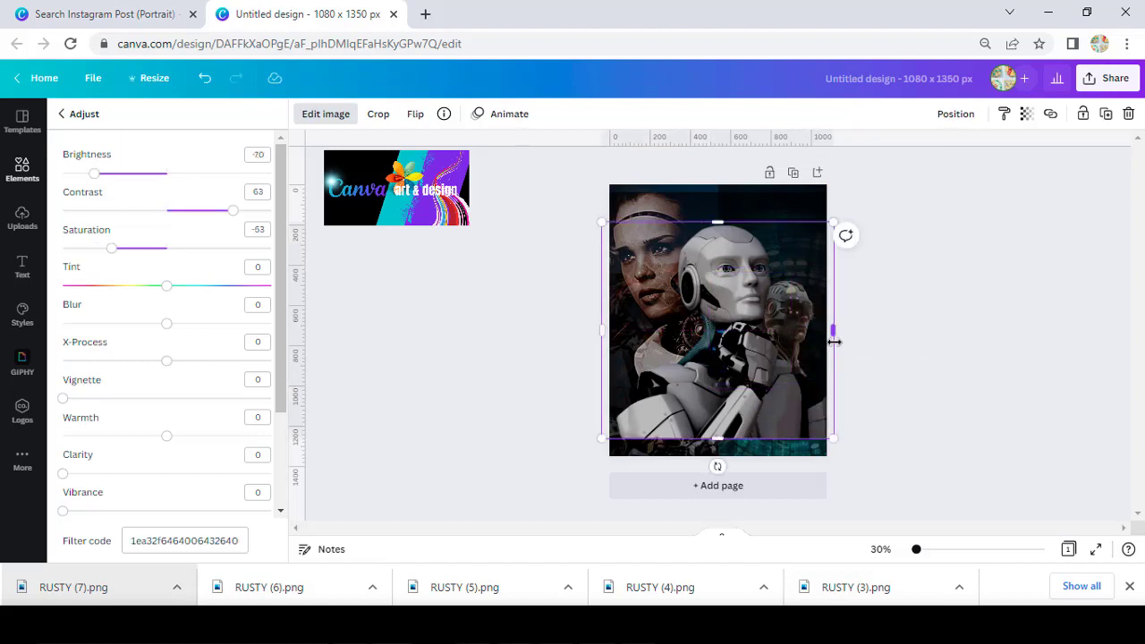
{"action": "left_click", "coordinate": [761, 488]}
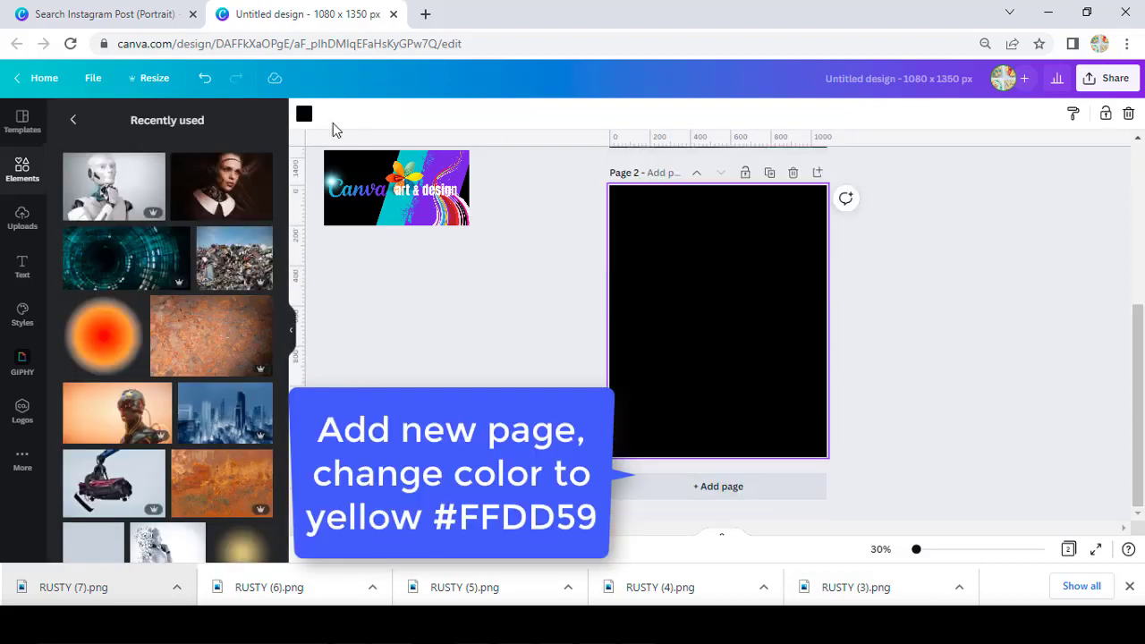
Give page 2 a yellow #FFDD59 background
{"action": "left_click", "coordinate": [304, 114]}
{"action": "scroll", "coordinate": [206, 412], "scroll_direction": "down", "scroll_amount": 2}
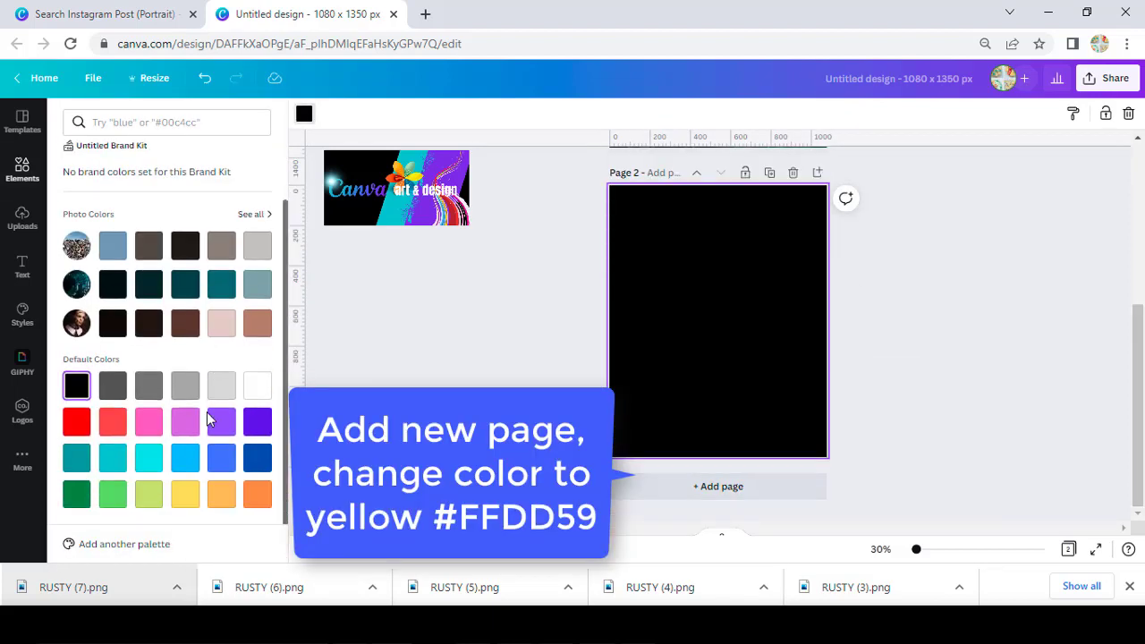
{"action": "left_click", "coordinate": [182, 501]}
{"action": "left_click", "coordinate": [22, 268]}
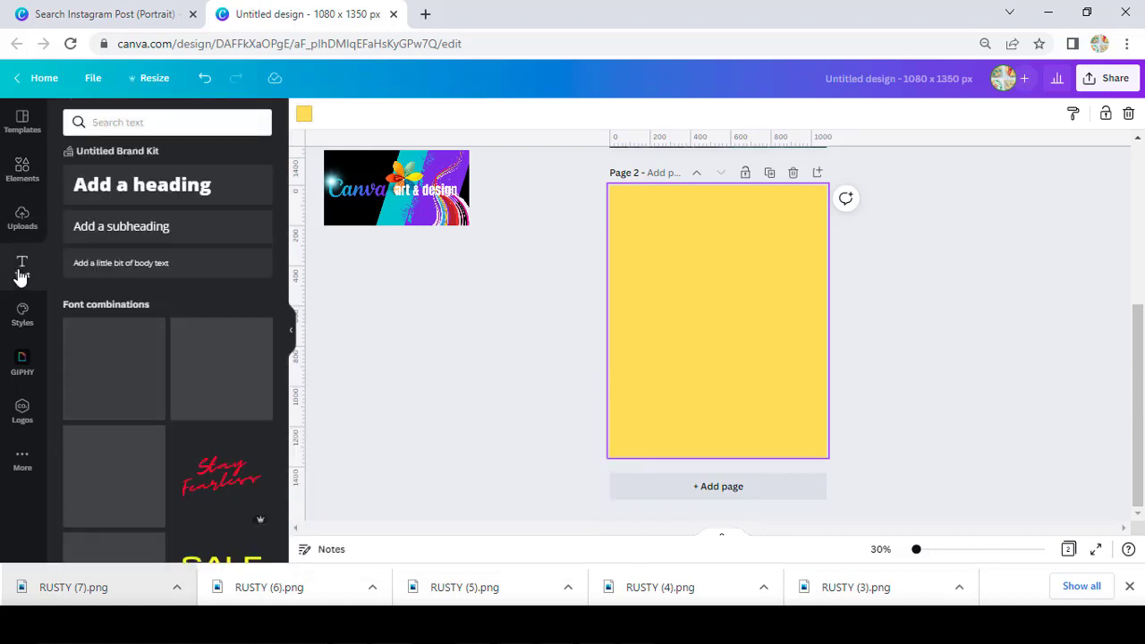
Add a heading reading 'Junk citY' centred on page 2
{"action": "left_click", "coordinate": [116, 186]}
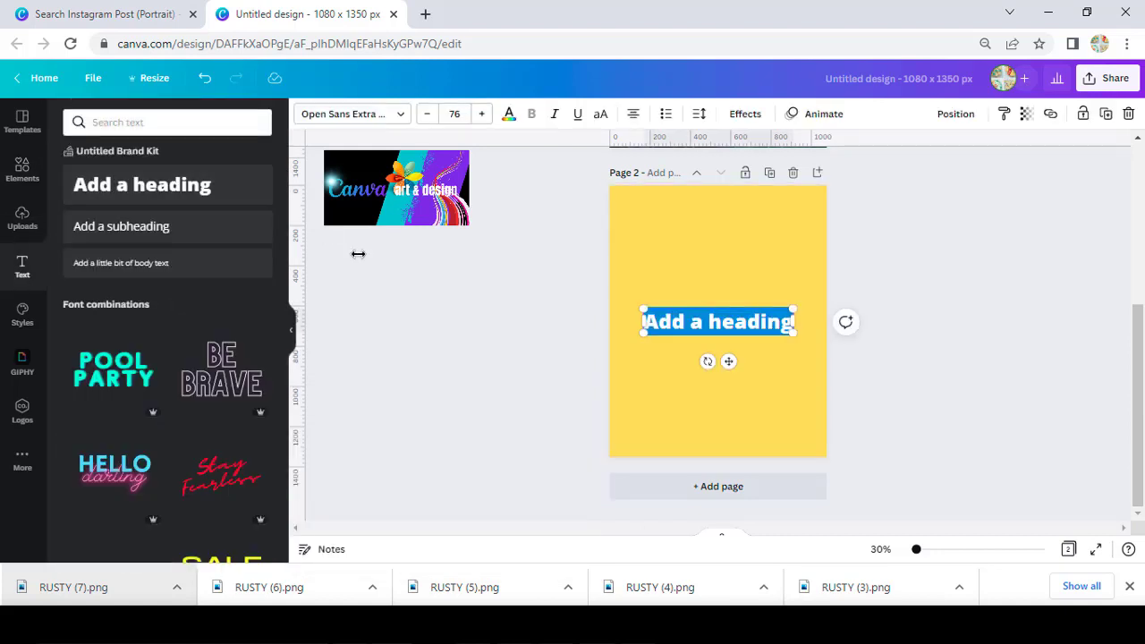
{"action": "type", "text": "junk"}
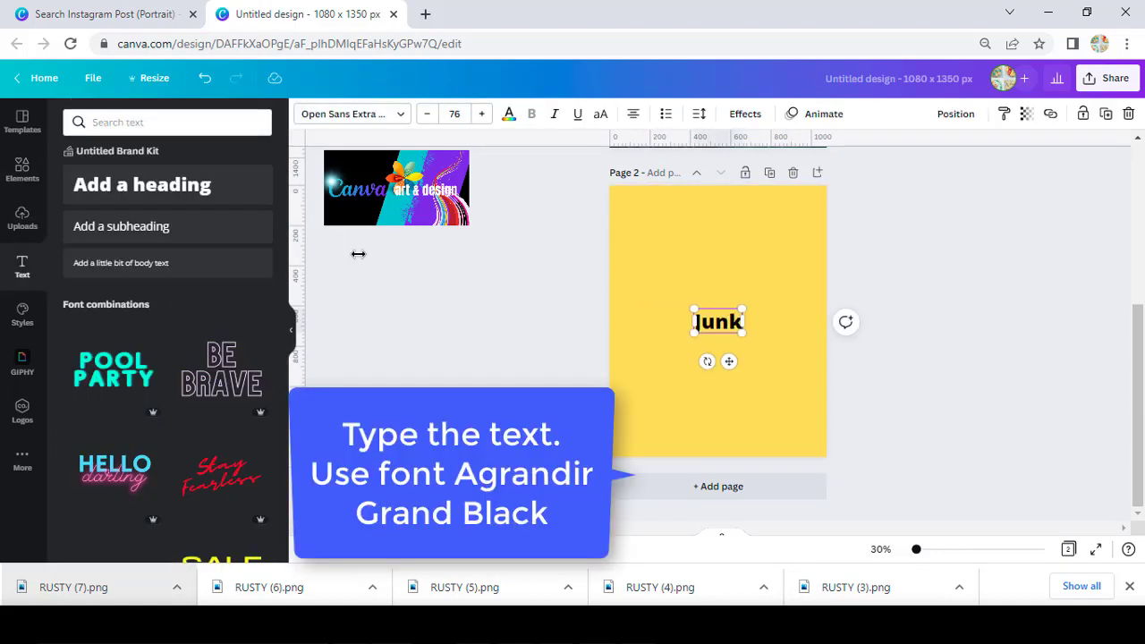
{"action": "type", "text": " ya"}
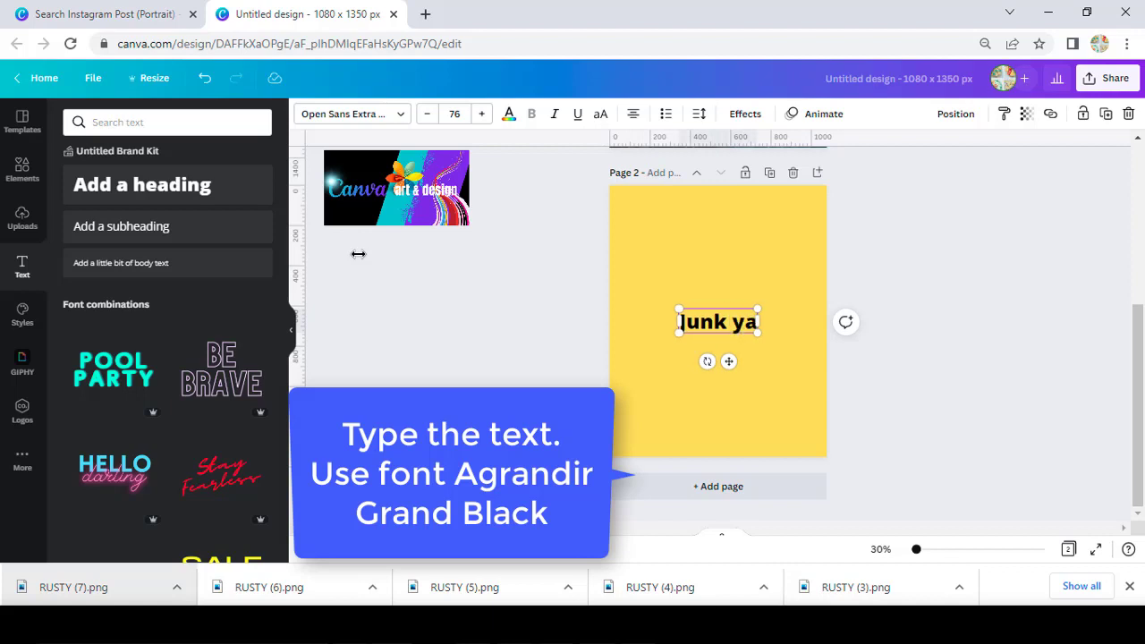
{"action": "key", "text": "BackSpace"}
{"action": "key", "text": "BackSpace"}
{"action": "key", "text": "BackSpace"}
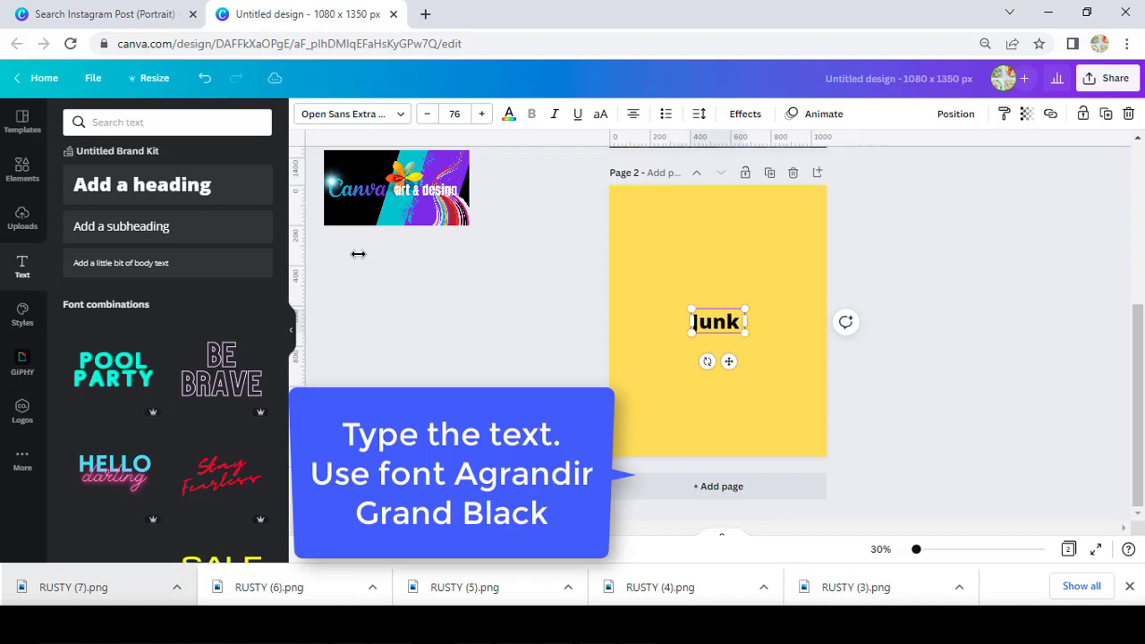
{"action": "type", "text": "citY"}
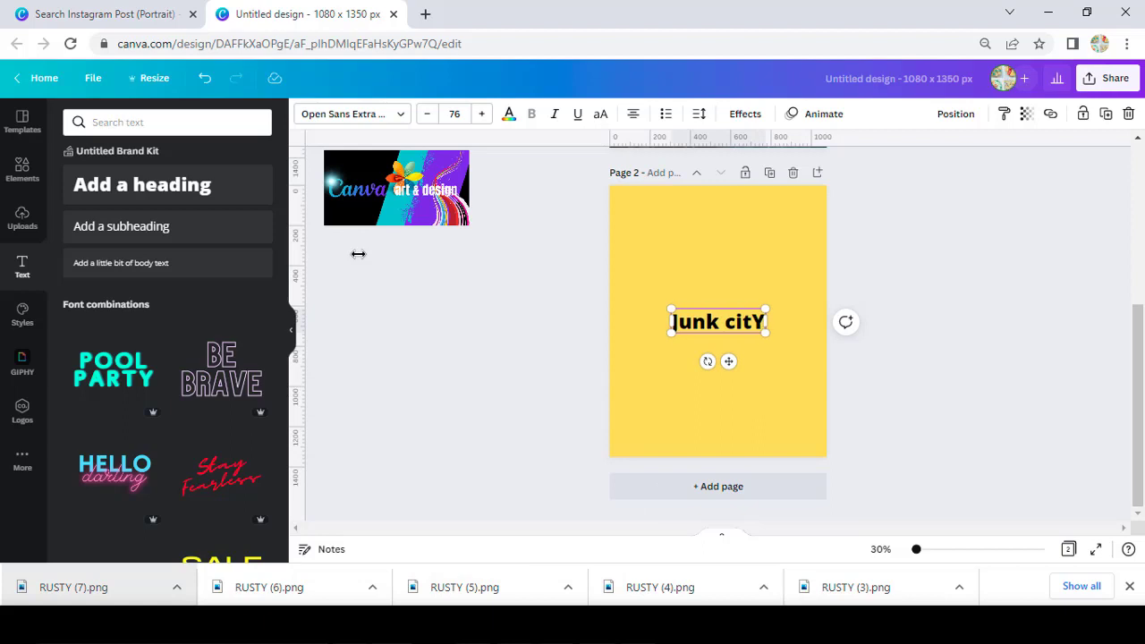
{"action": "key", "text": "ctrl+a"}
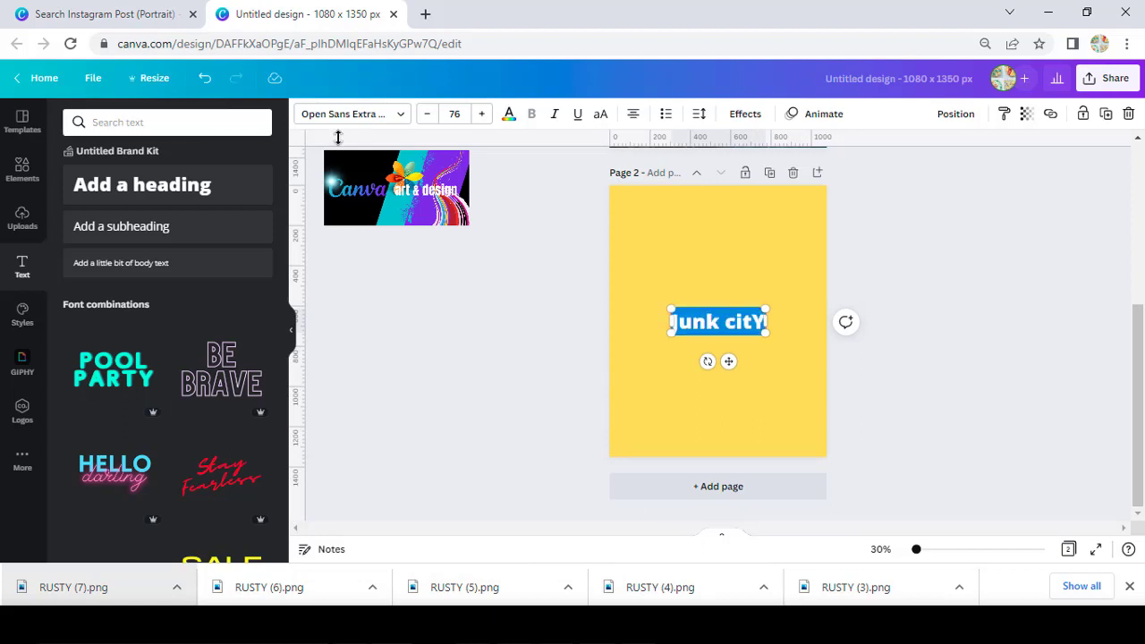
Set the title in Agrandir Grand Black and resize it to fit one line
{"action": "left_click", "coordinate": [402, 117]}
{"action": "scroll", "coordinate": [152, 357], "scroll_direction": "down", "scroll_amount": 10}
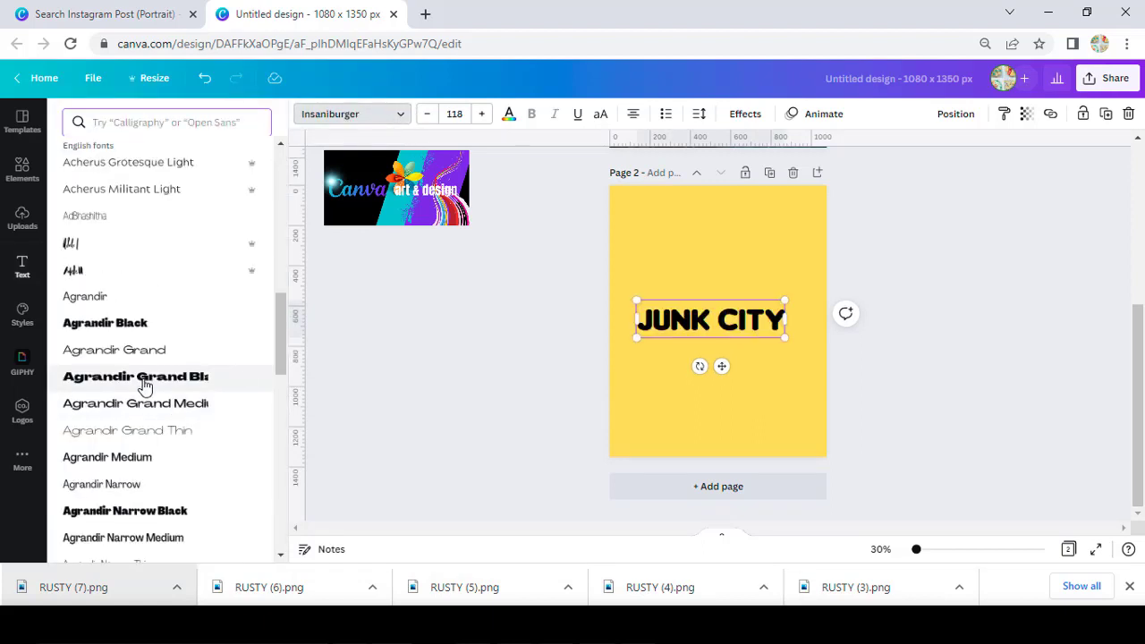
{"action": "left_click", "coordinate": [145, 385]}
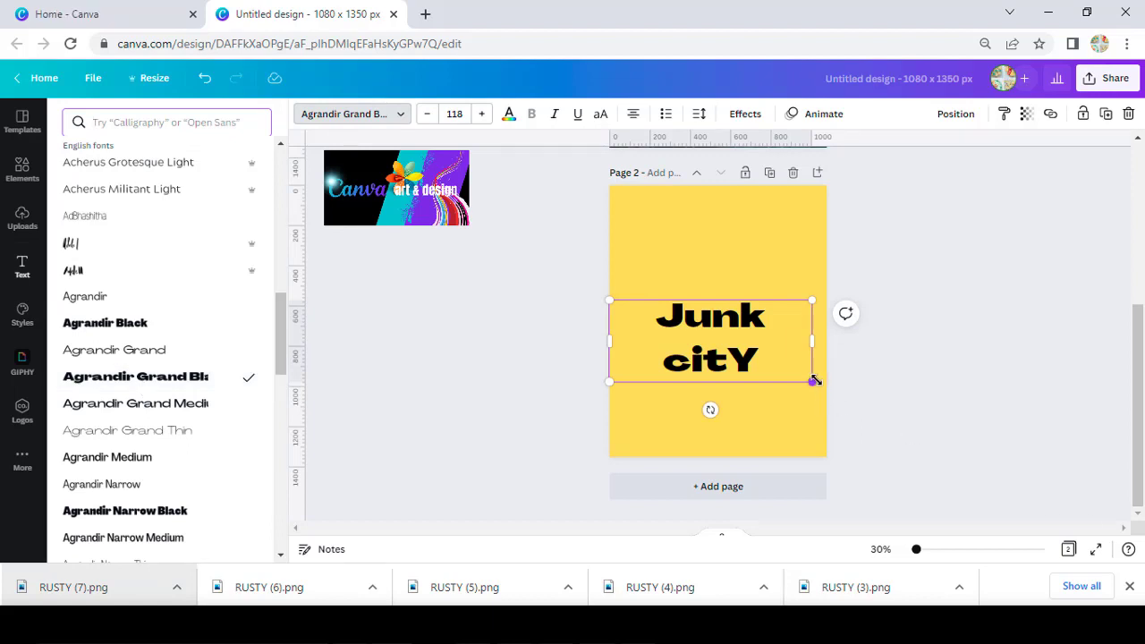
{"action": "mouse_move", "coordinate": [813, 380]}
{"action": "left_mouse_down"}
{"action": "mouse_move", "coordinate": [790, 368]}
{"action": "mouse_move", "coordinate": [815, 346]}
{"action": "left_mouse_up"}
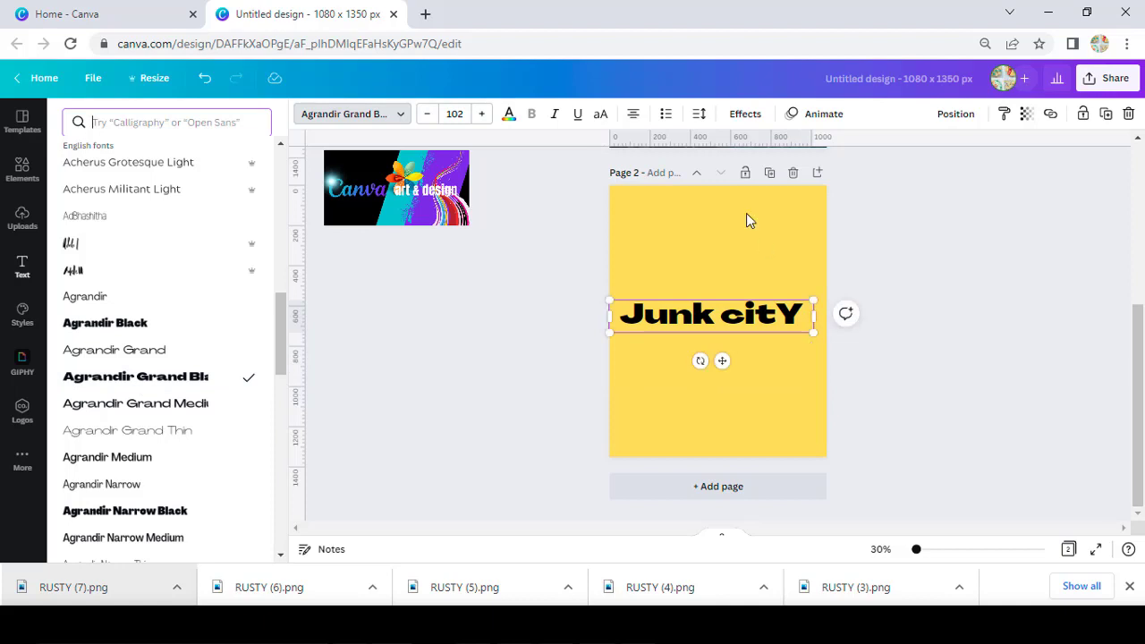
Apply the Curve effect to the title with curve strength 44
{"action": "left_click", "coordinate": [740, 114]}
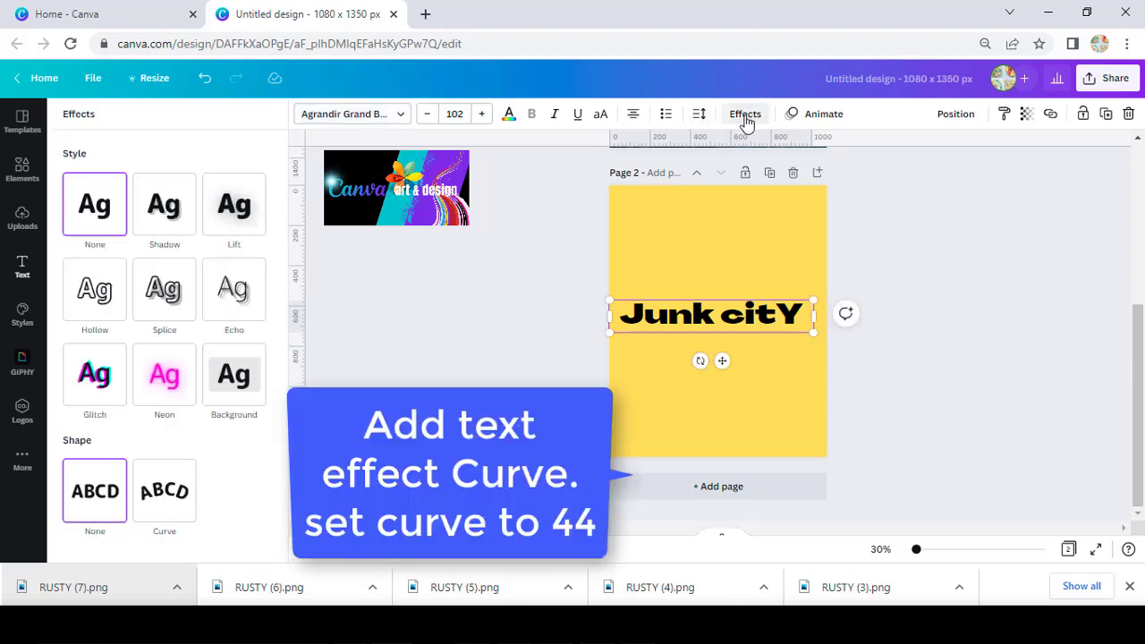
{"action": "left_click", "coordinate": [166, 501]}
{"action": "left_click", "coordinate": [205, 538]}
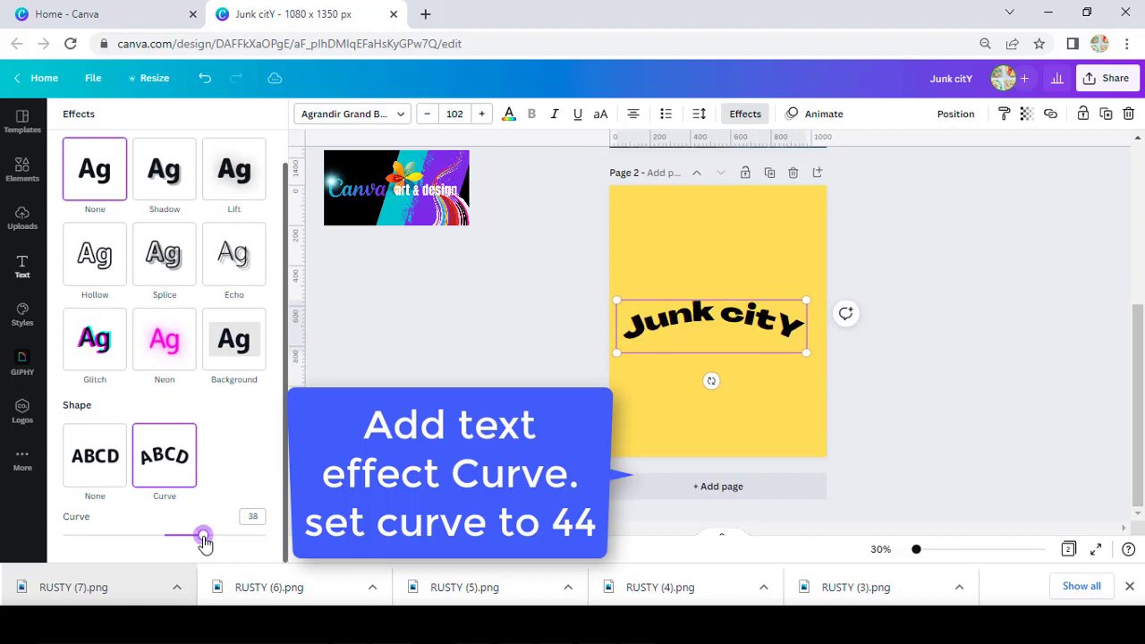
{"action": "left_click_drag", "start_coordinate": [205, 540], "coordinate": [210, 541]}
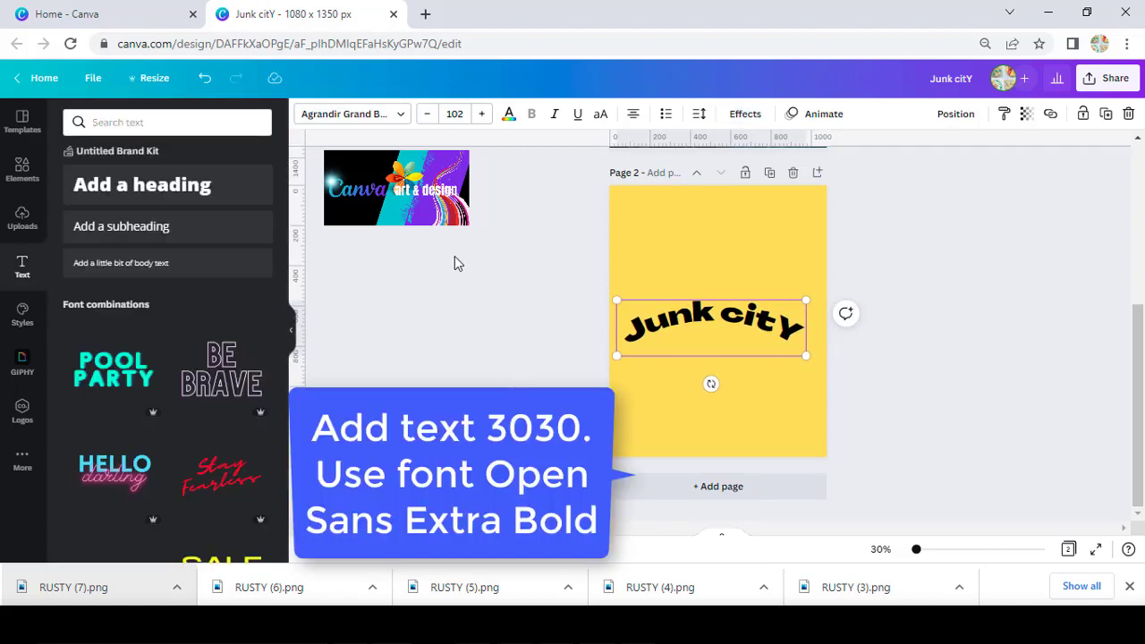
Add a '3030' heading and narrow its text box
{"action": "left_click", "coordinate": [142, 184]}
{"action": "type", "text": "3030"}
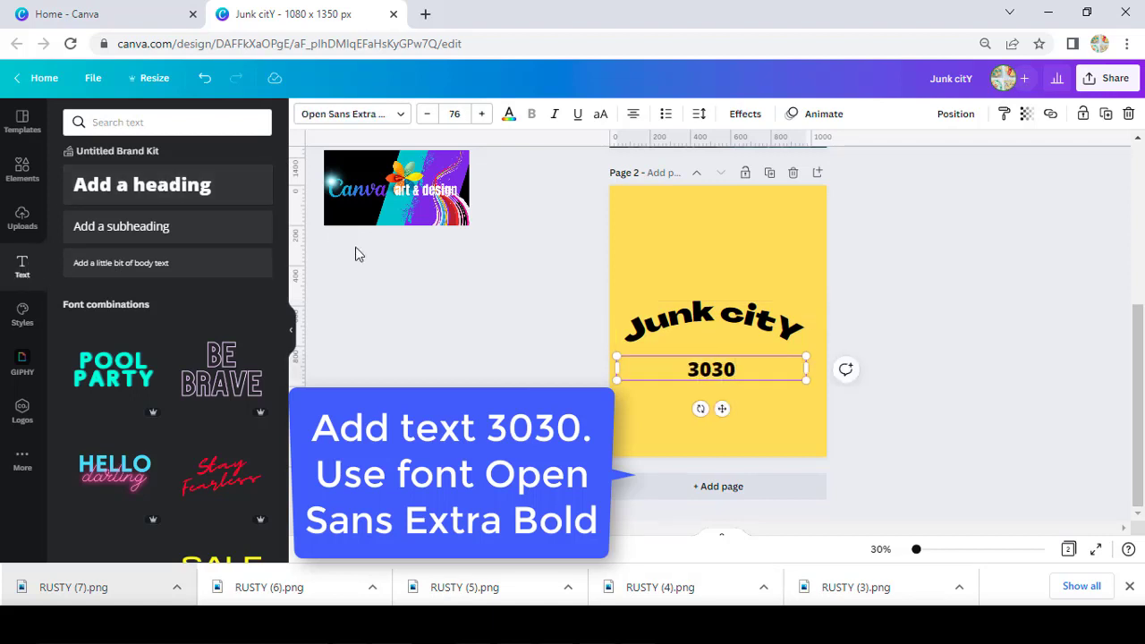
{"action": "mouse_move", "coordinate": [806, 369]}
{"action": "left_mouse_down"}
{"action": "mouse_move", "coordinate": [693, 369]}
{"action": "mouse_move", "coordinate": [696, 391]}
{"action": "mouse_move", "coordinate": [776, 372]}
{"action": "mouse_move", "coordinate": [742, 367]}
{"action": "left_mouse_up"}
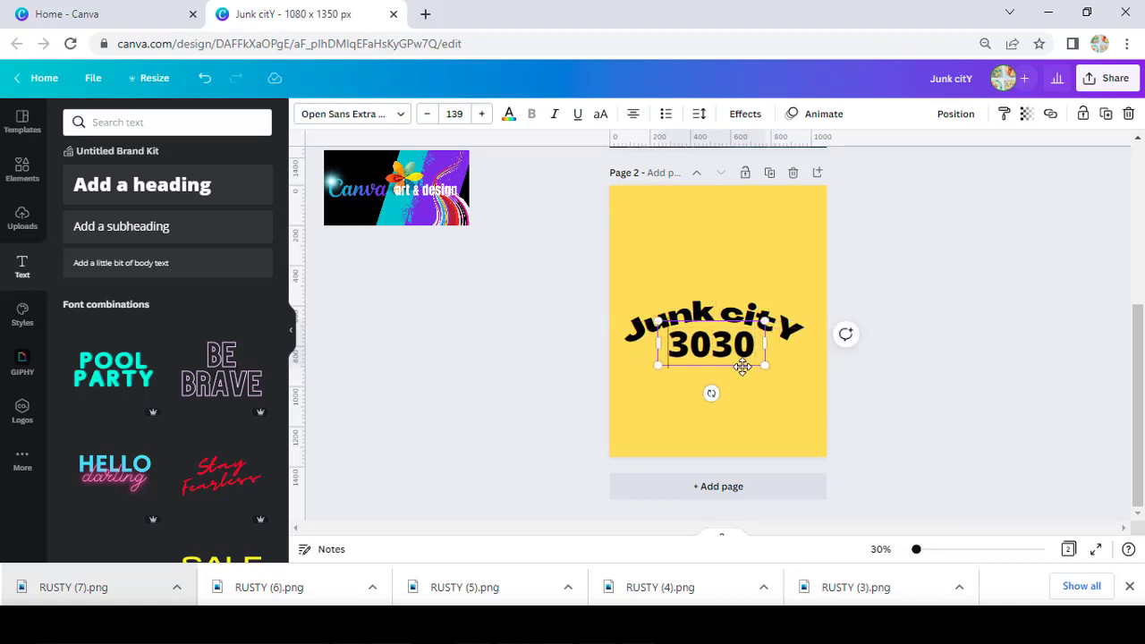
Centre 3030 beneath the curved title, nudging the title slightly right
{"action": "left_click", "coordinate": [743, 388]}
{"action": "left_click_drag", "start_coordinate": [726, 338], "coordinate": [731, 338]}
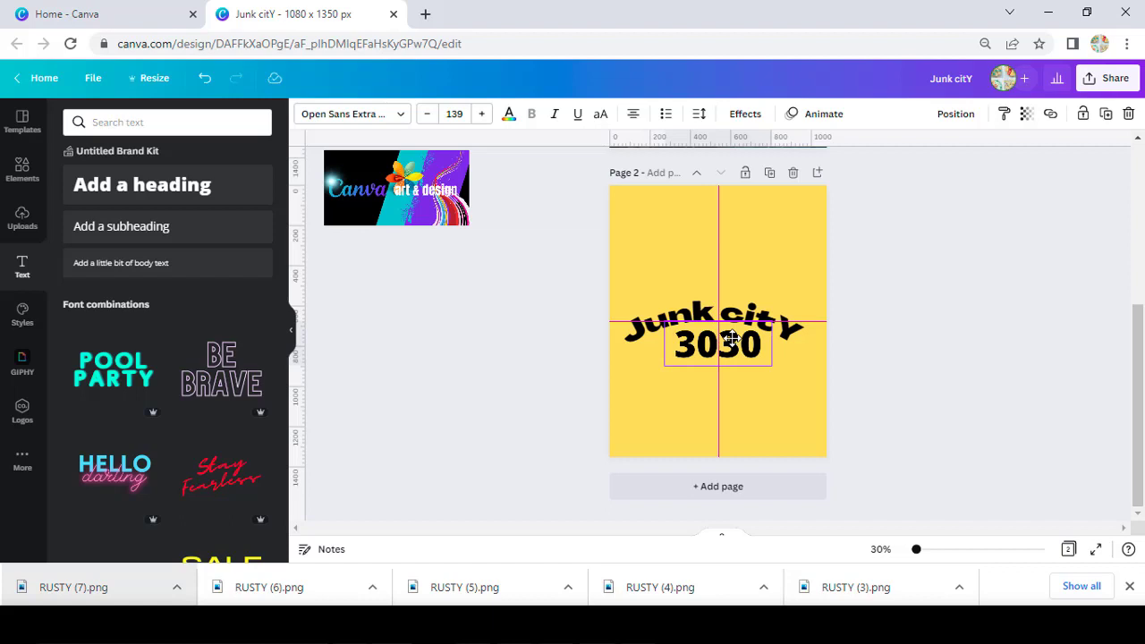
{"action": "left_click_drag", "start_coordinate": [754, 309], "coordinate": [761, 307]}
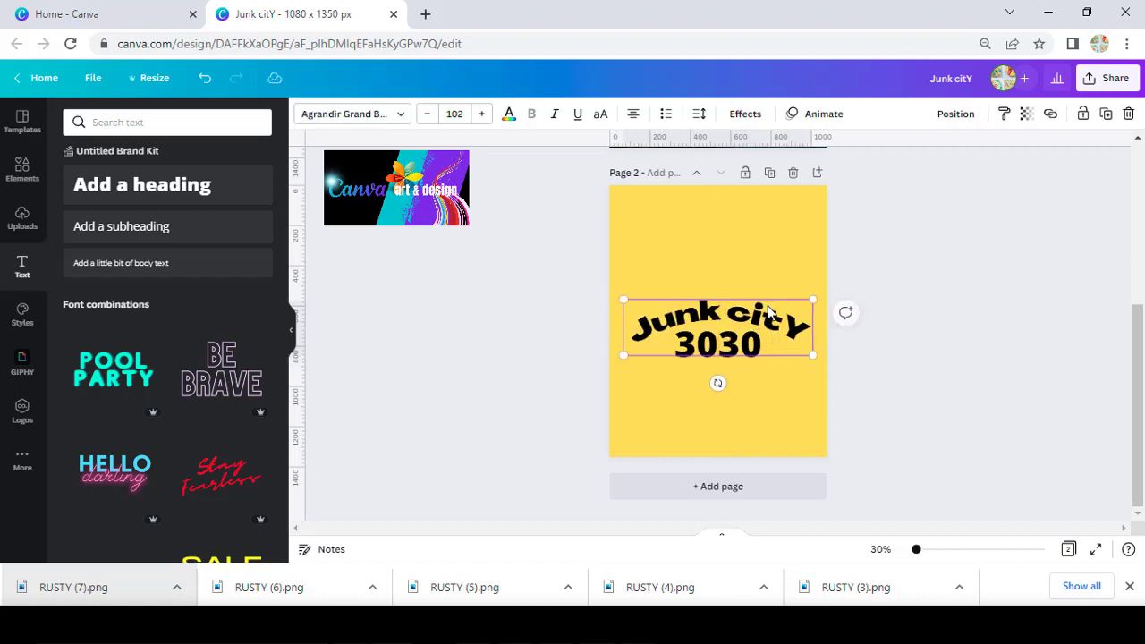
{"action": "left_click", "coordinate": [772, 421]}
{"action": "left_click", "coordinate": [748, 357]}
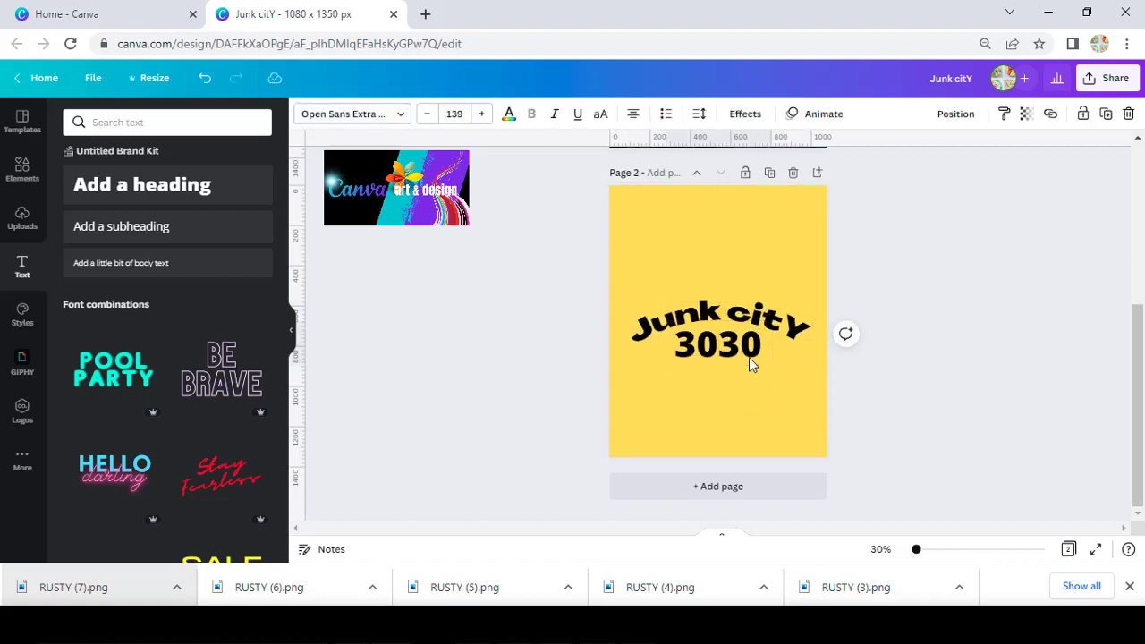
{"action": "left_click", "coordinate": [927, 367]}
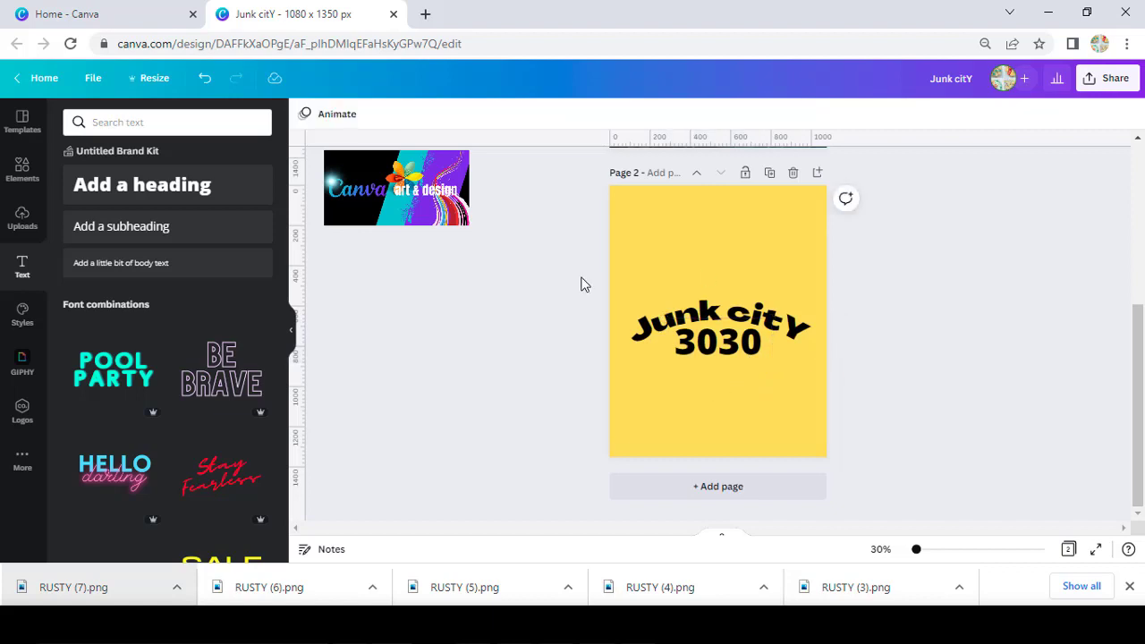
Make both the Junk city and 3030 title texts white
{"action": "left_click_drag", "start_coordinate": [581, 286], "coordinate": [815, 362]}
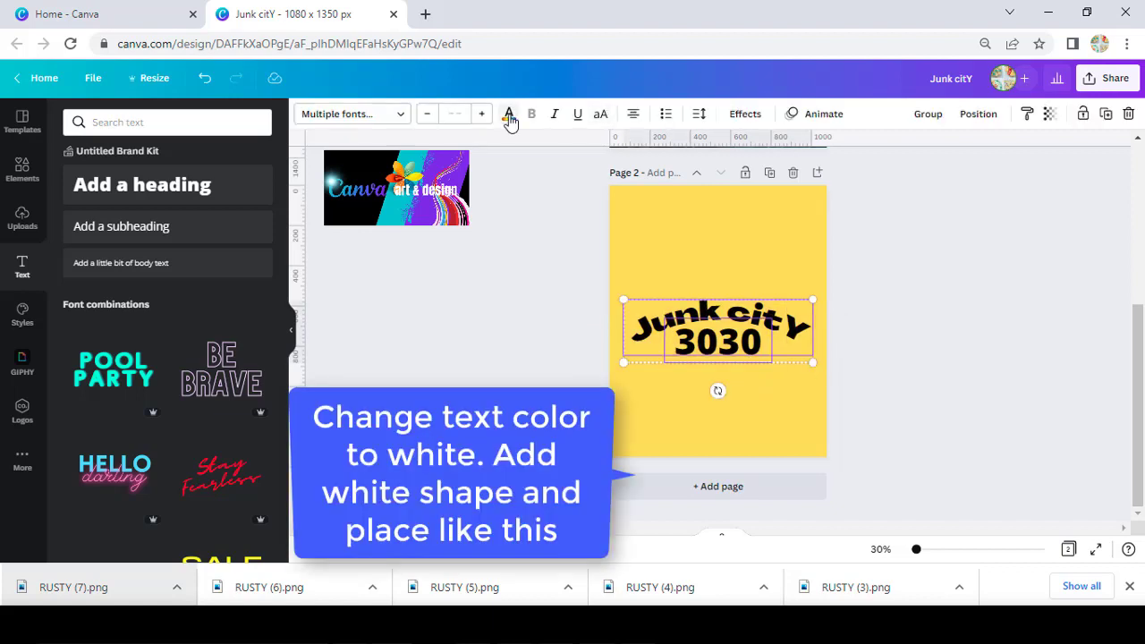
{"action": "left_click", "coordinate": [508, 113]}
{"action": "left_click", "coordinate": [256, 470]}
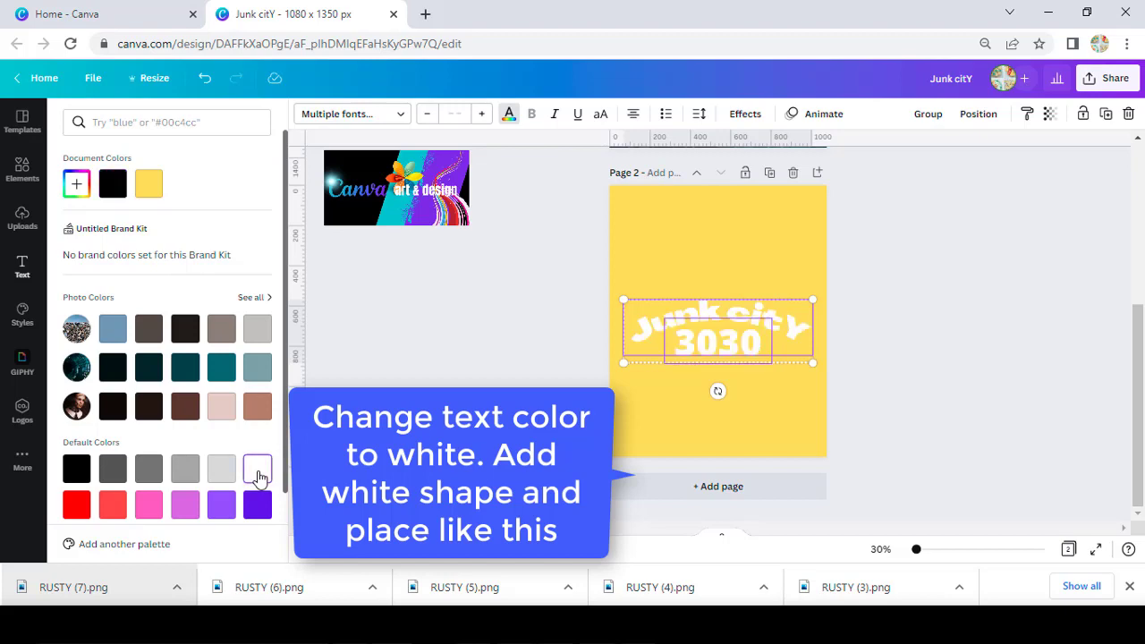
{"action": "left_click", "coordinate": [21, 172]}
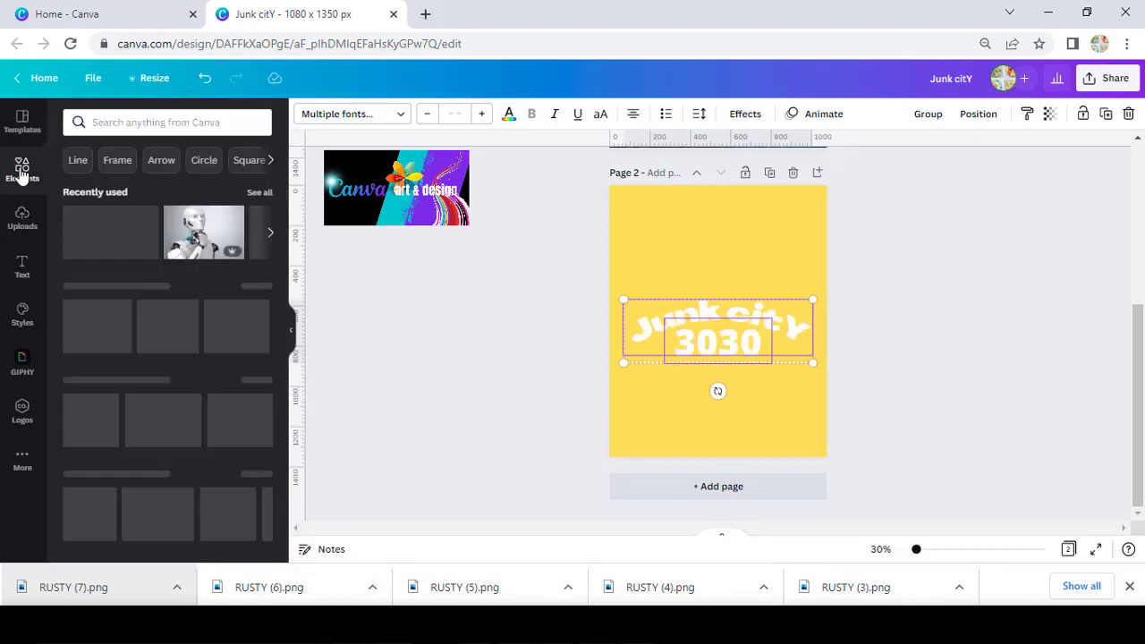
Add a square shape from Elements and colour it white
{"action": "left_click", "coordinate": [80, 321]}
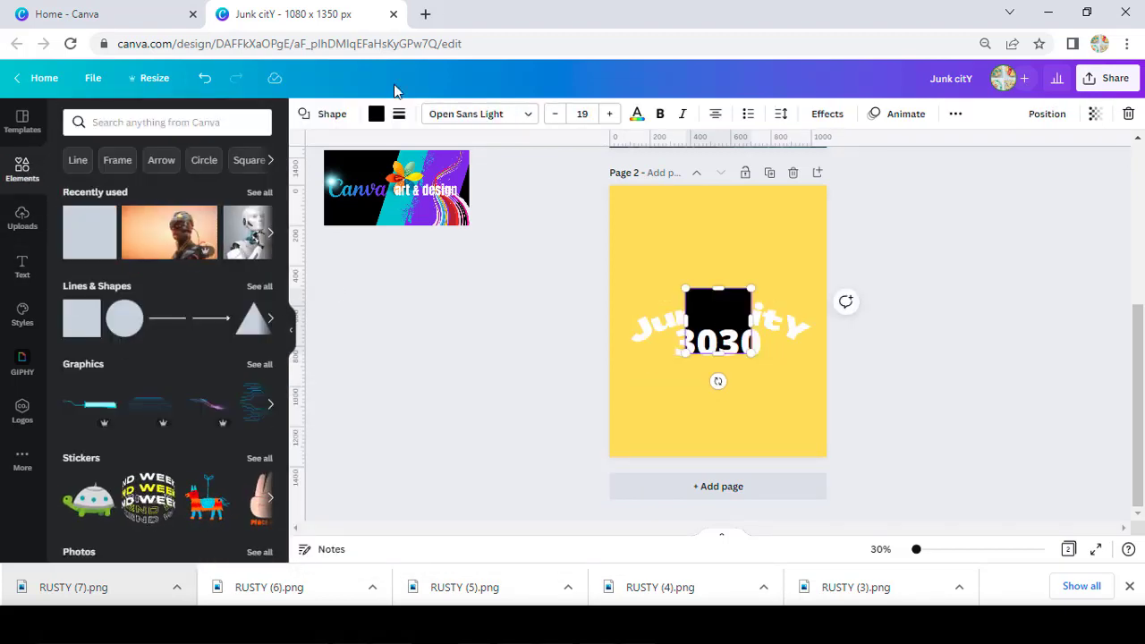
{"action": "left_click", "coordinate": [375, 114]}
{"action": "left_click", "coordinate": [221, 184]}
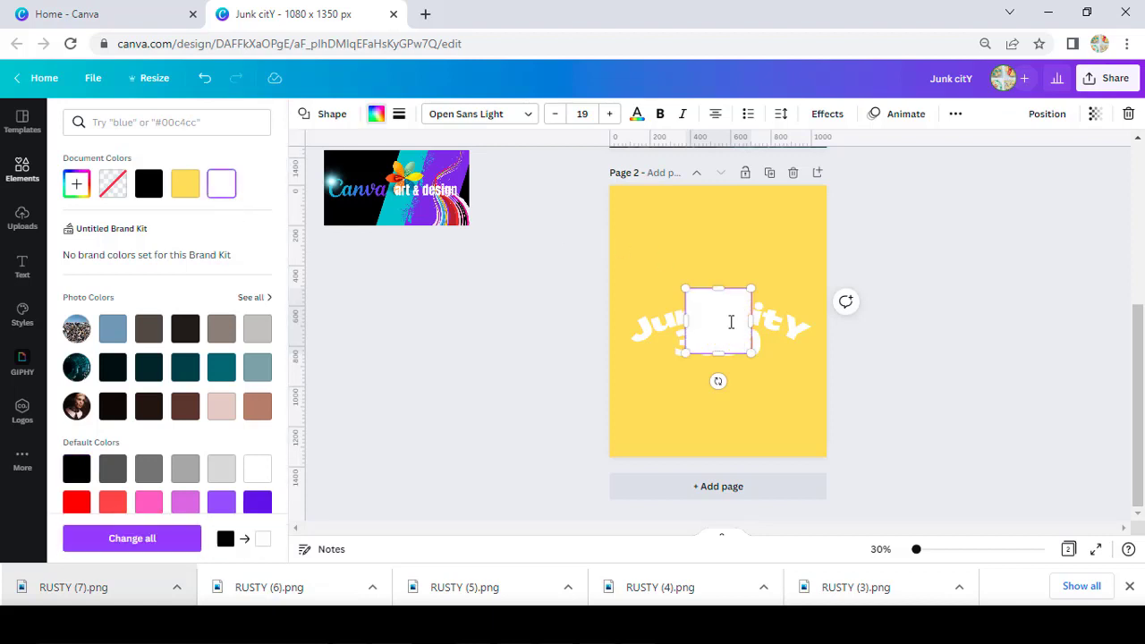
{"action": "left_click", "coordinate": [735, 320]}
{"action": "mouse_move", "coordinate": [733, 340]}
{"action": "left_mouse_down"}
{"action": "mouse_move", "coordinate": [714, 286]}
{"action": "mouse_move", "coordinate": [646, 198]}
{"action": "mouse_move", "coordinate": [864, 217]}
{"action": "mouse_move", "coordinate": [835, 217]}
{"action": "left_mouse_up"}
{"action": "key", "text": "ctrl+z"}
Stretch, duplicate, narrow and tilt the white rectangles to leave an angled yellow banner behind the title
{"action": "mouse_move", "coordinate": [721, 250]}
{"action": "left_mouse_down"}
{"action": "mouse_move", "coordinate": [713, 414]}
{"action": "mouse_move", "coordinate": [710, 332]}
{"action": "left_mouse_up"}
{"action": "key", "text": "ctrl+d"}
{"action": "mouse_move", "coordinate": [825, 332]}
{"action": "left_mouse_down"}
{"action": "mouse_move", "coordinate": [623, 329]}
{"action": "mouse_move", "coordinate": [820, 333]}
{"action": "mouse_move", "coordinate": [794, 403]}
{"action": "mouse_move", "coordinate": [661, 374]}
{"action": "mouse_move", "coordinate": [805, 371]}
{"action": "mouse_move", "coordinate": [879, 324]}
{"action": "left_mouse_up"}
{"action": "key", "text": "ctrl+d"}
{"action": "left_click_drag", "start_coordinate": [805, 289], "coordinate": [623, 288]}
{"action": "left_click_drag", "start_coordinate": [680, 331], "coordinate": [782, 281]}
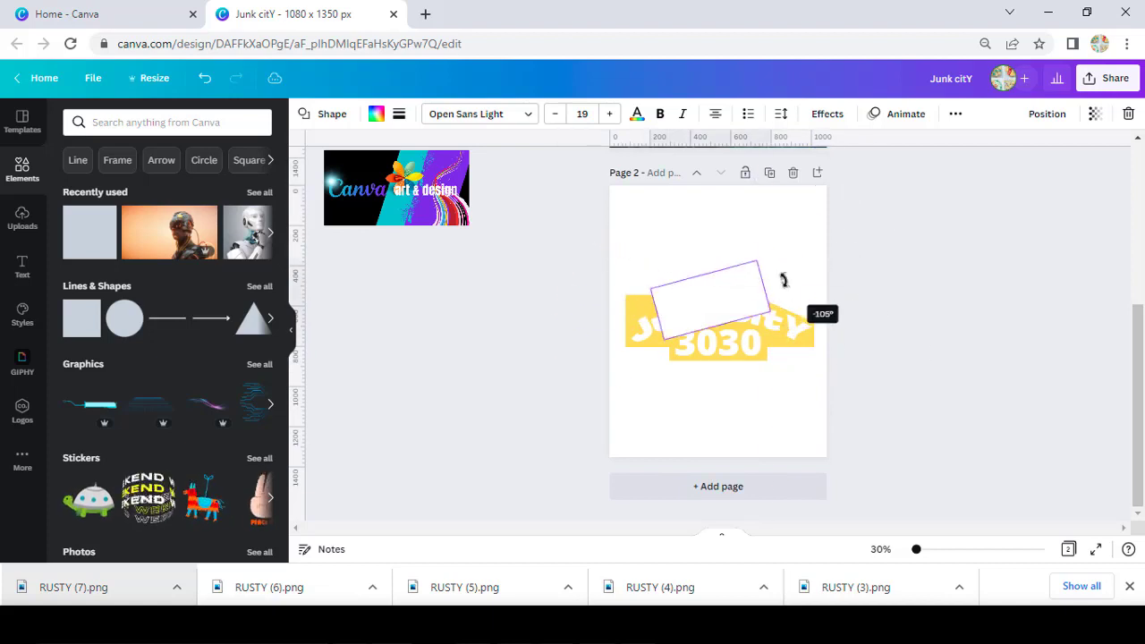
{"action": "left_click_drag", "start_coordinate": [720, 245], "coordinate": [667, 273]}
{"action": "left_click", "coordinate": [667, 274]}
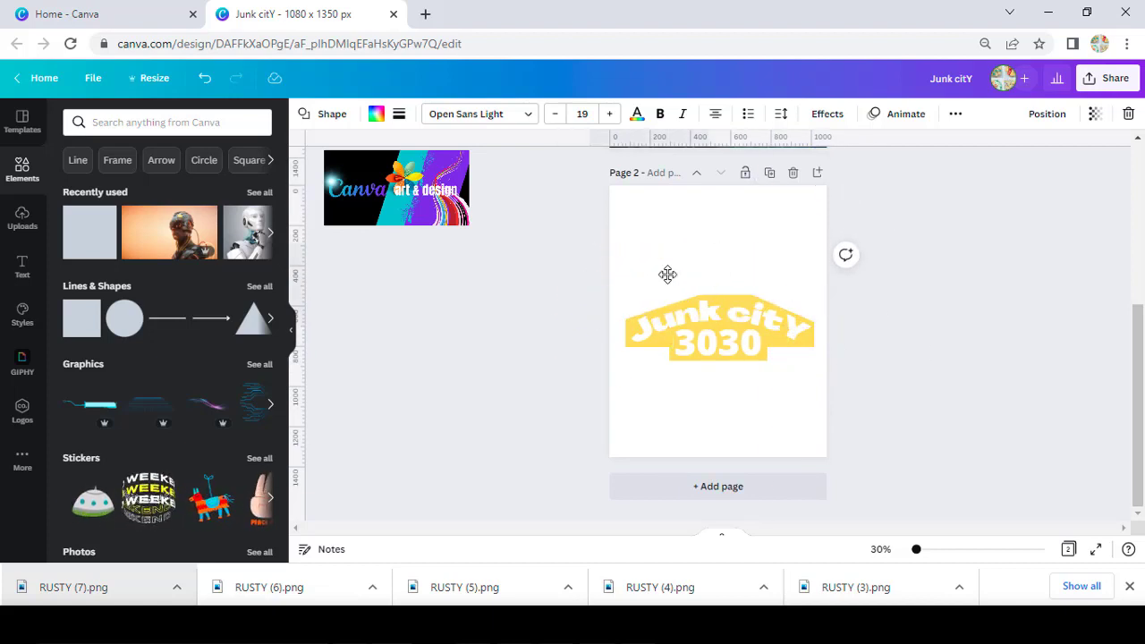
{"action": "left_click", "coordinate": [903, 356]}
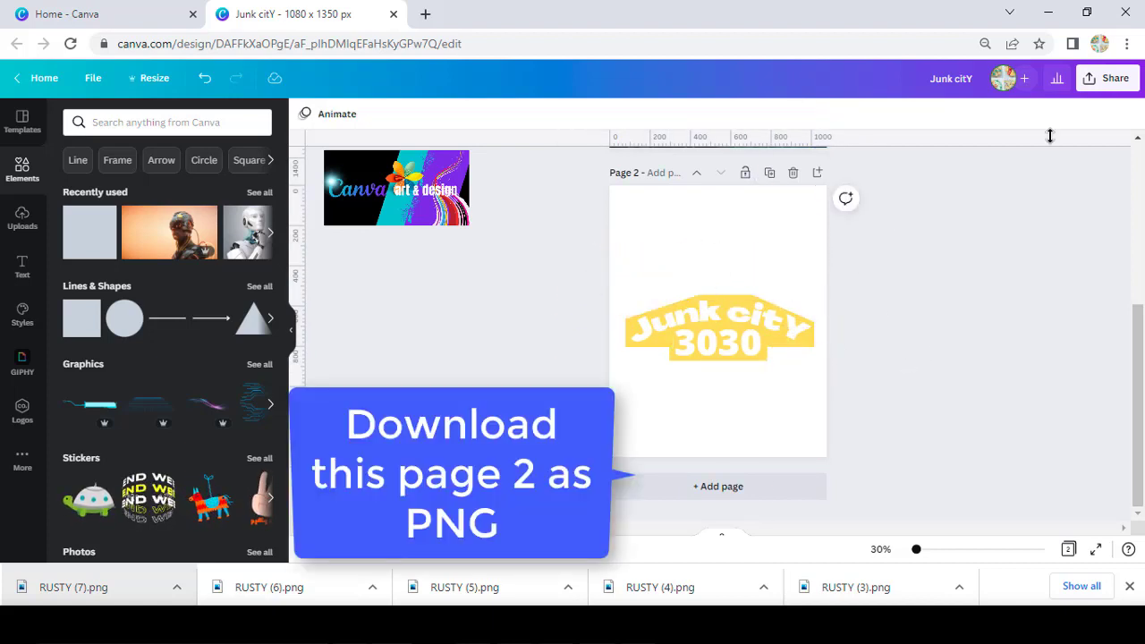
Download only page 2 of the design as a PNG
{"action": "left_click", "coordinate": [1113, 89]}
{"action": "left_click", "coordinate": [961, 408]}
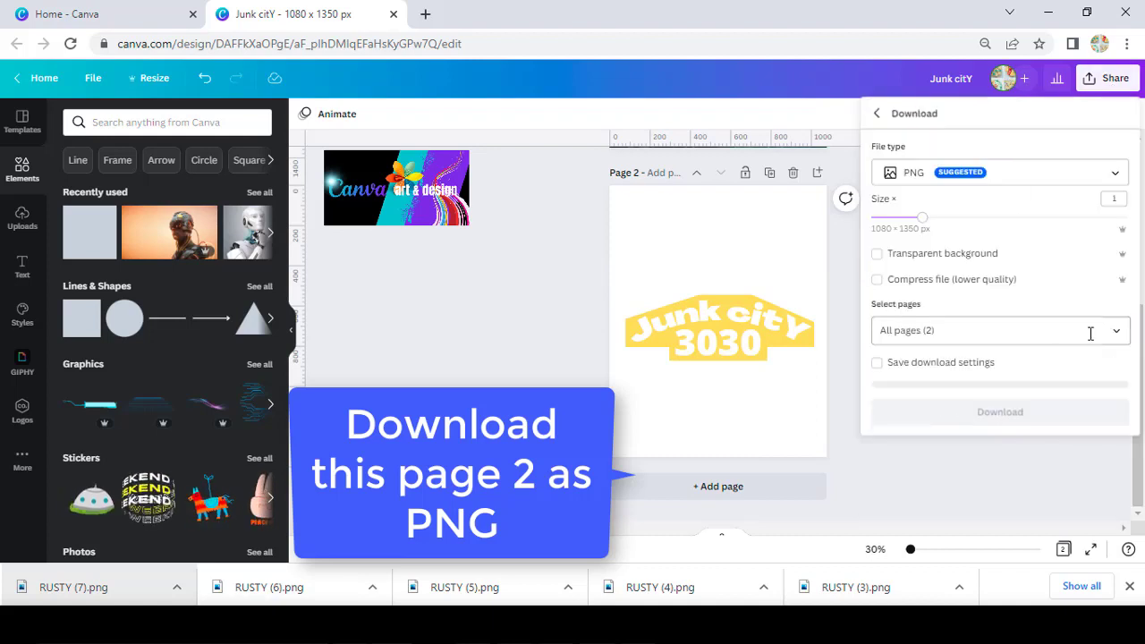
{"action": "left_click", "coordinate": [1115, 333]}
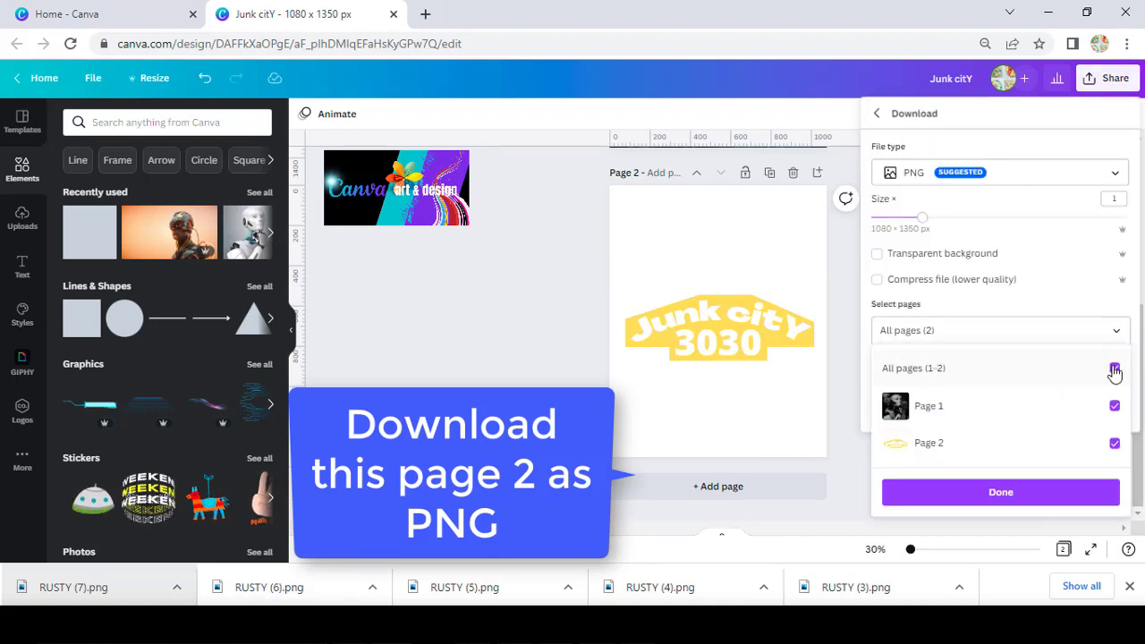
{"action": "left_click", "coordinate": [1115, 405]}
{"action": "left_click", "coordinate": [1029, 497]}
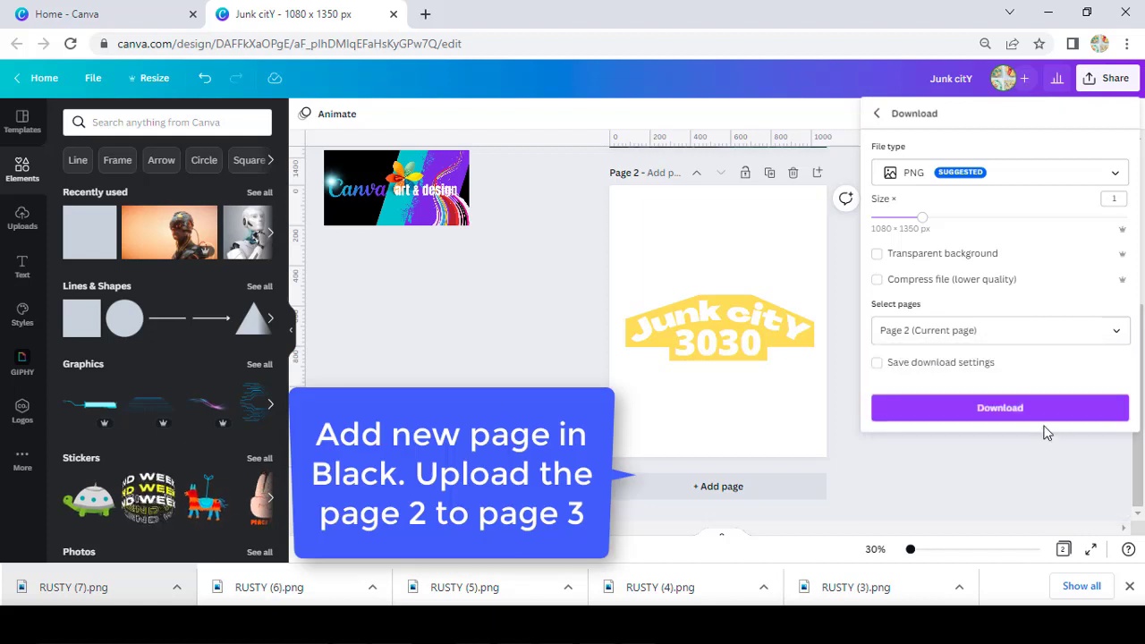
{"action": "left_click", "coordinate": [1044, 413]}
Add a black page 3 and place the downloaded Junk citY.png title on it
{"action": "left_click", "coordinate": [756, 486]}
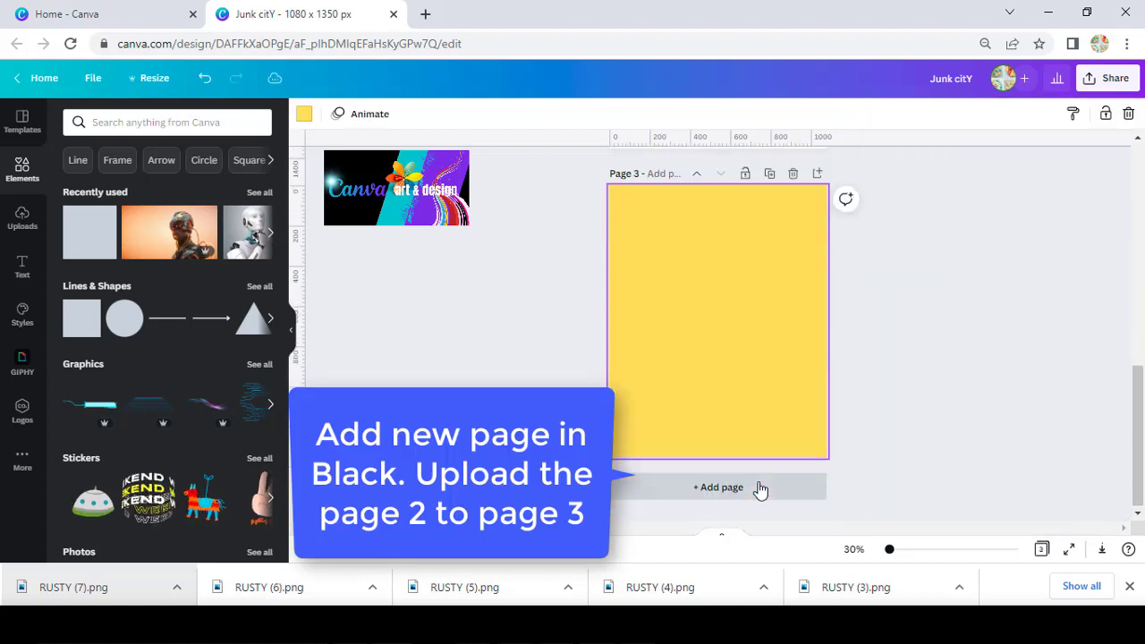
{"action": "left_click", "coordinate": [304, 114]}
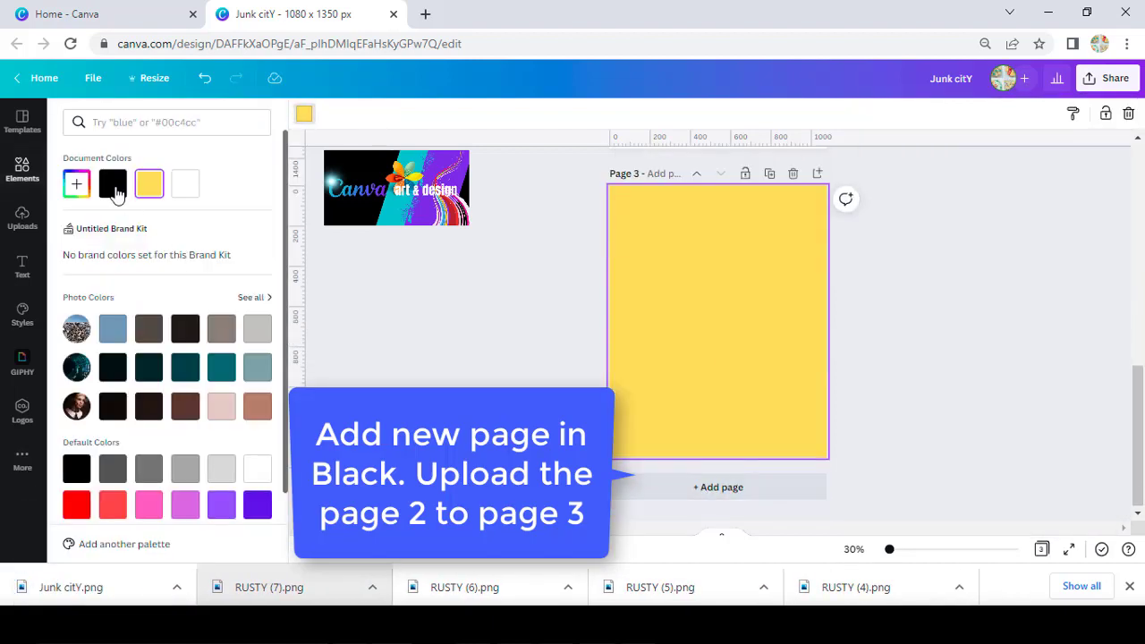
{"action": "left_click", "coordinate": [113, 183]}
{"action": "left_click_drag", "start_coordinate": [70, 587], "coordinate": [727, 345]}
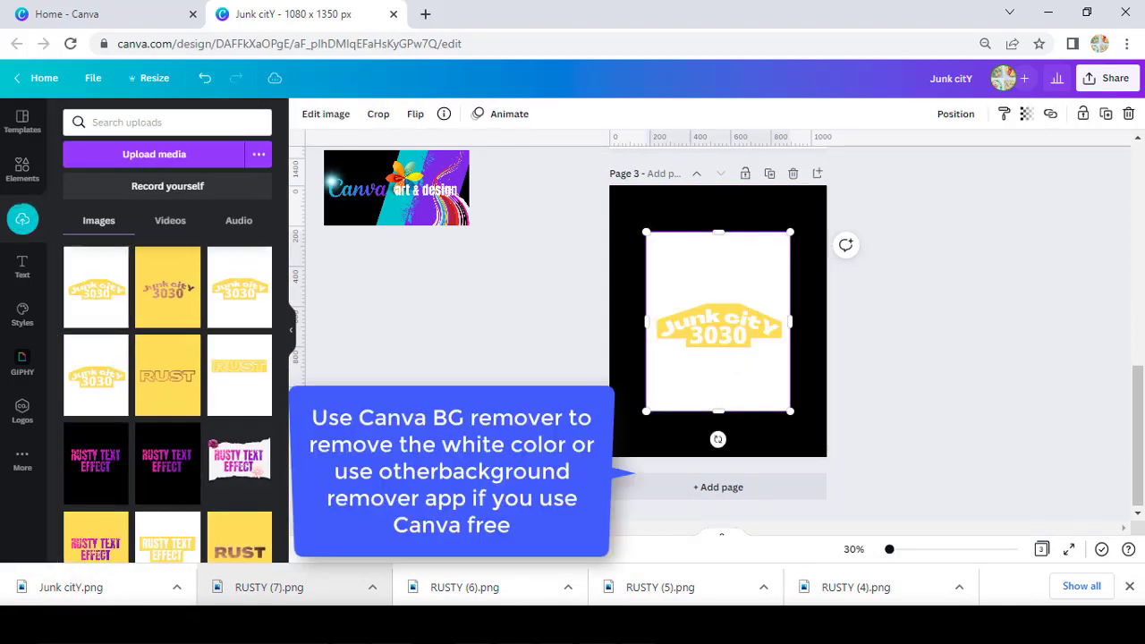
Remove the title image's white background, stretch it to page width and crop its top and bottom
{"action": "left_click", "coordinate": [325, 115]}
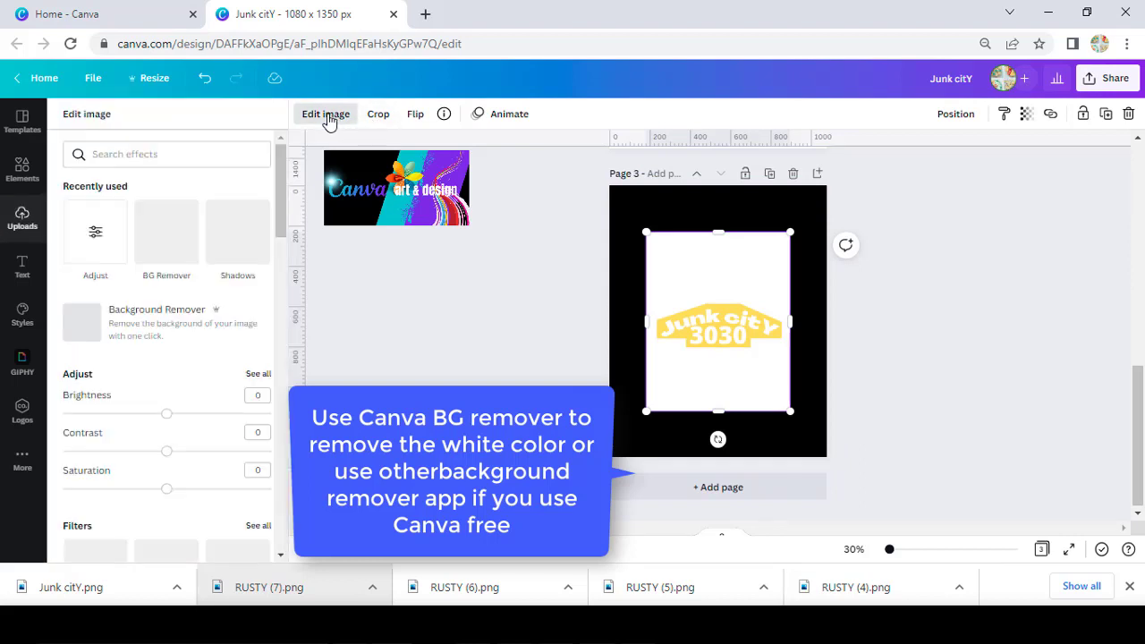
{"action": "left_click", "coordinate": [163, 241]}
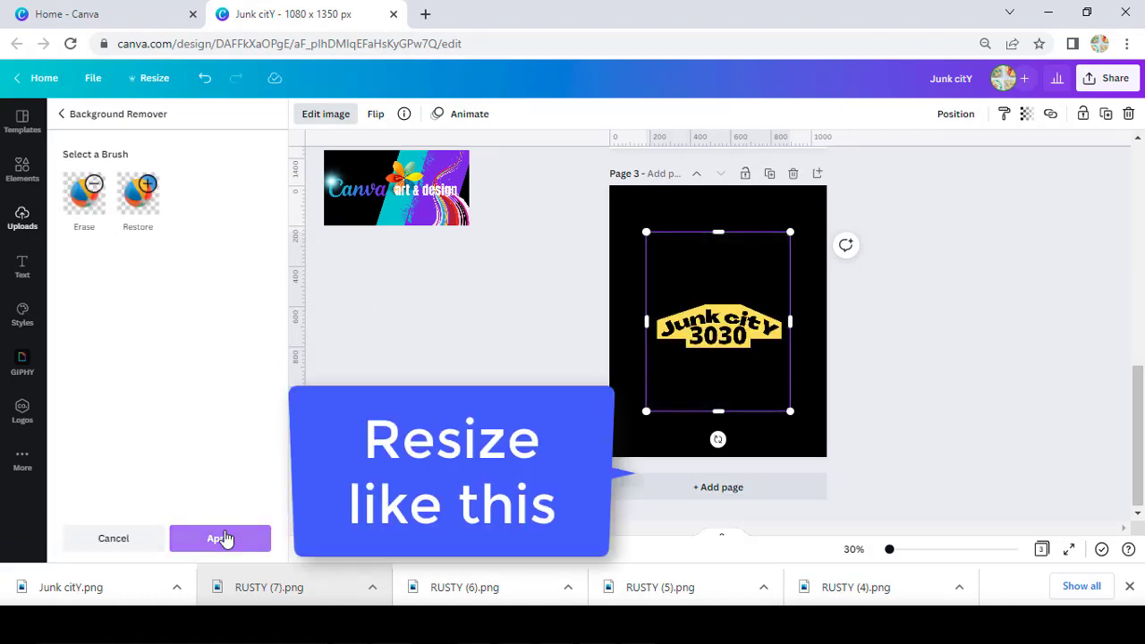
{"action": "left_click", "coordinate": [223, 539]}
{"action": "left_click_drag", "start_coordinate": [645, 411], "coordinate": [609, 457]}
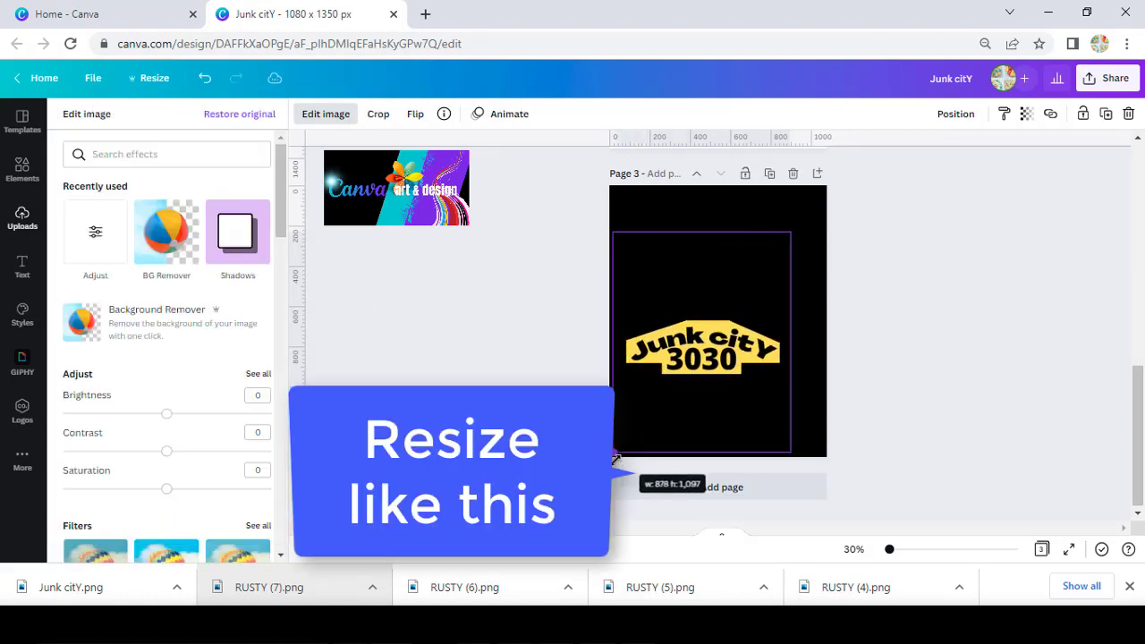
{"action": "left_click_drag", "start_coordinate": [791, 230], "coordinate": [828, 190]}
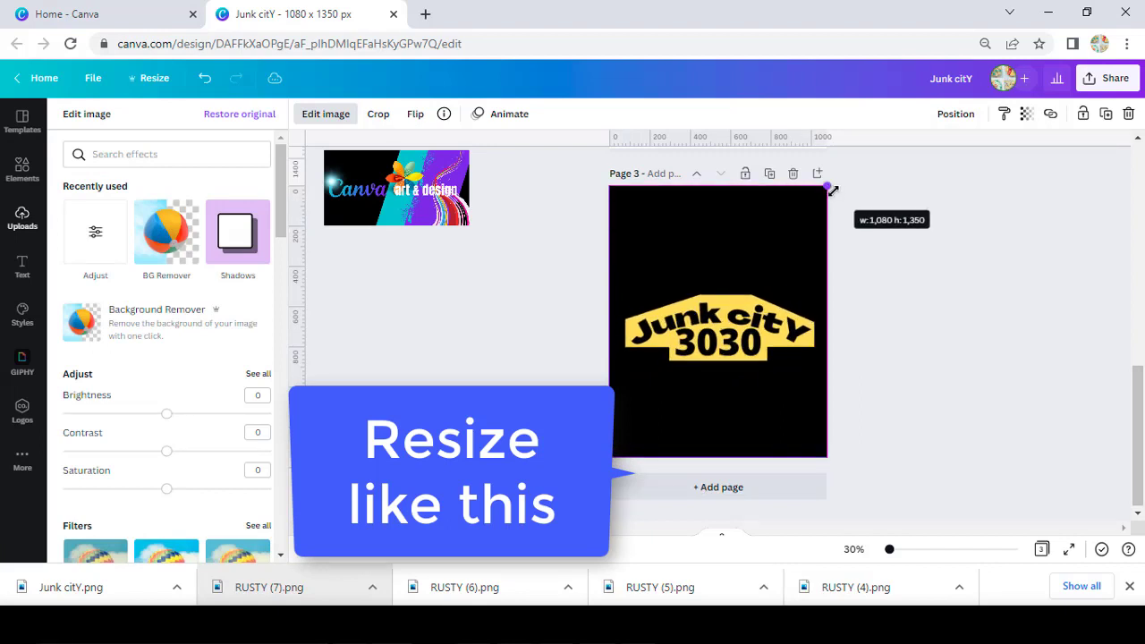
{"action": "left_click_drag", "start_coordinate": [728, 295], "coordinate": [727, 293]}
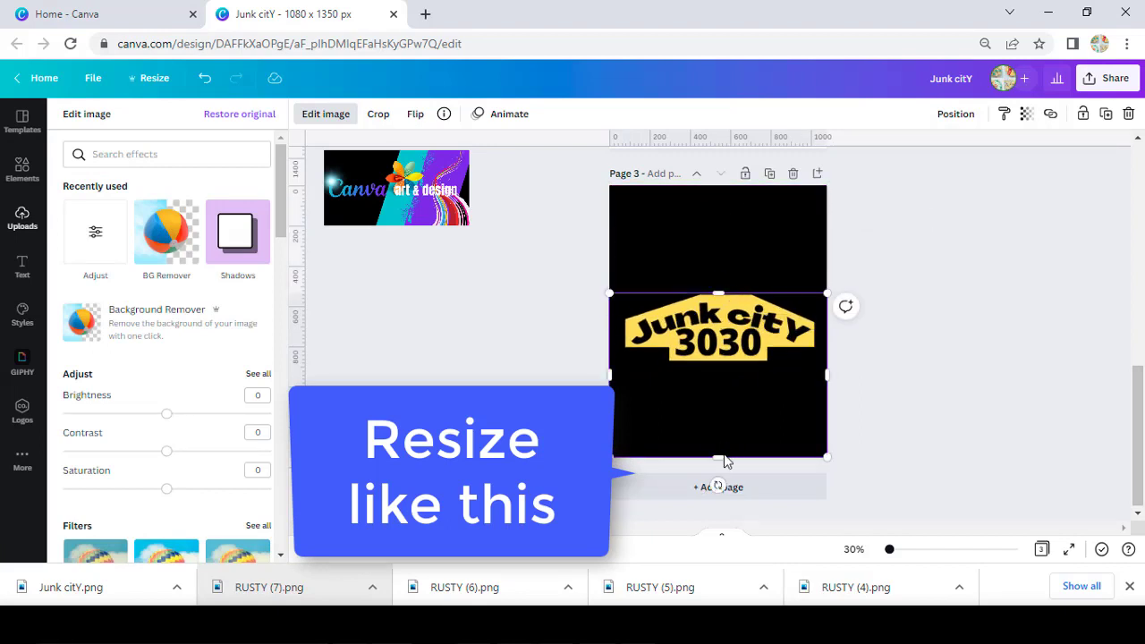
{"action": "left_click_drag", "start_coordinate": [720, 457], "coordinate": [723, 359]}
Add the recently used Rusted Metal texture, enlarge it to about 935 × 621, and send it to the back
{"action": "left_click", "coordinate": [24, 174]}
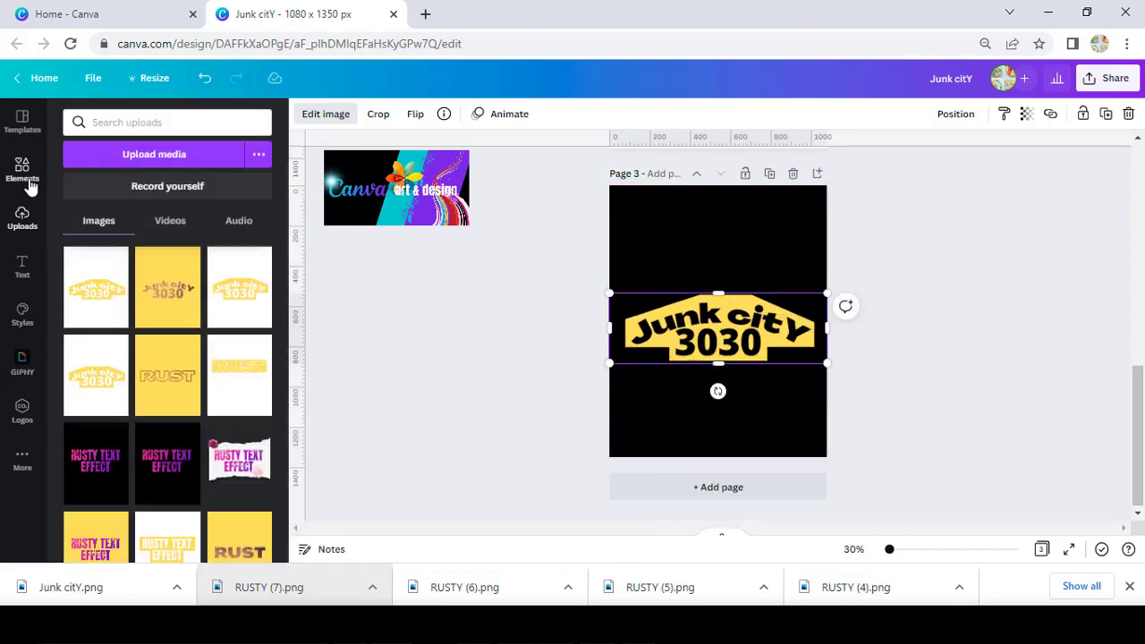
{"action": "left_click", "coordinate": [259, 193]}
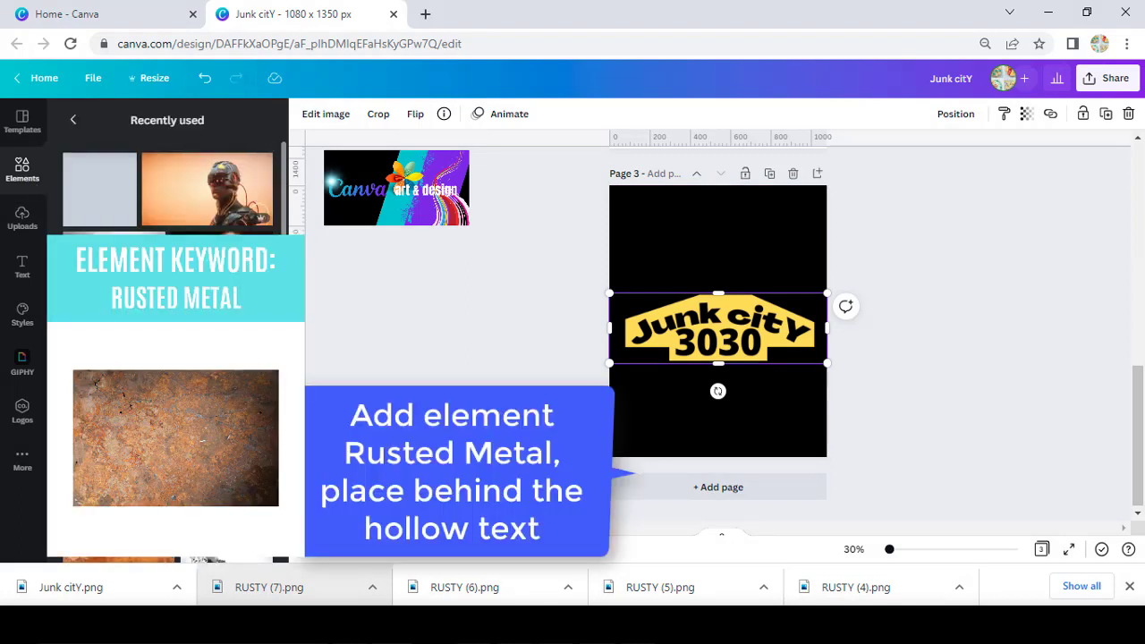
{"action": "left_click", "coordinate": [175, 437]}
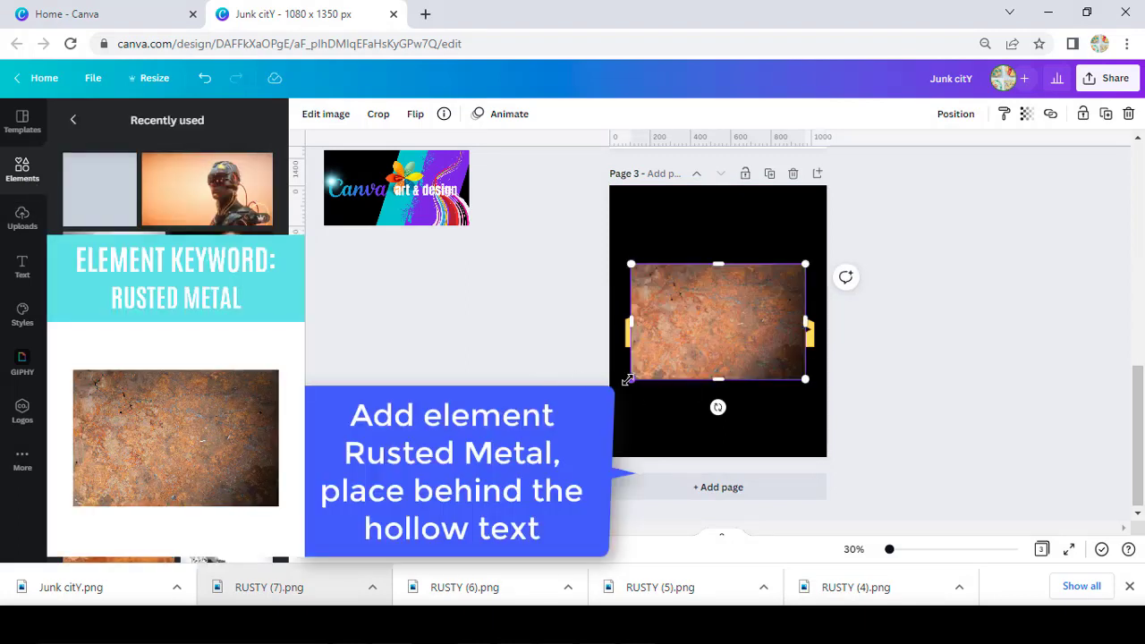
{"action": "left_click_drag", "start_coordinate": [627, 380], "coordinate": [625, 387]}
{"action": "left_click_drag", "start_coordinate": [805, 263], "coordinate": [810, 259]}
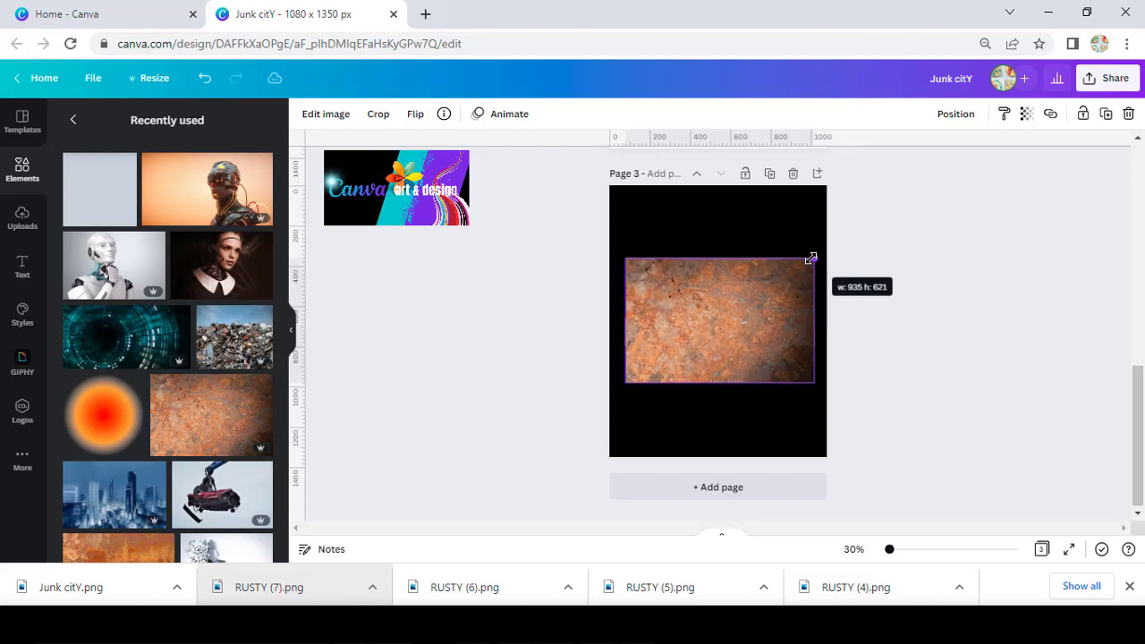
{"action": "right_click", "coordinate": [779, 312]}
{"action": "left_click", "coordinate": [837, 368]}
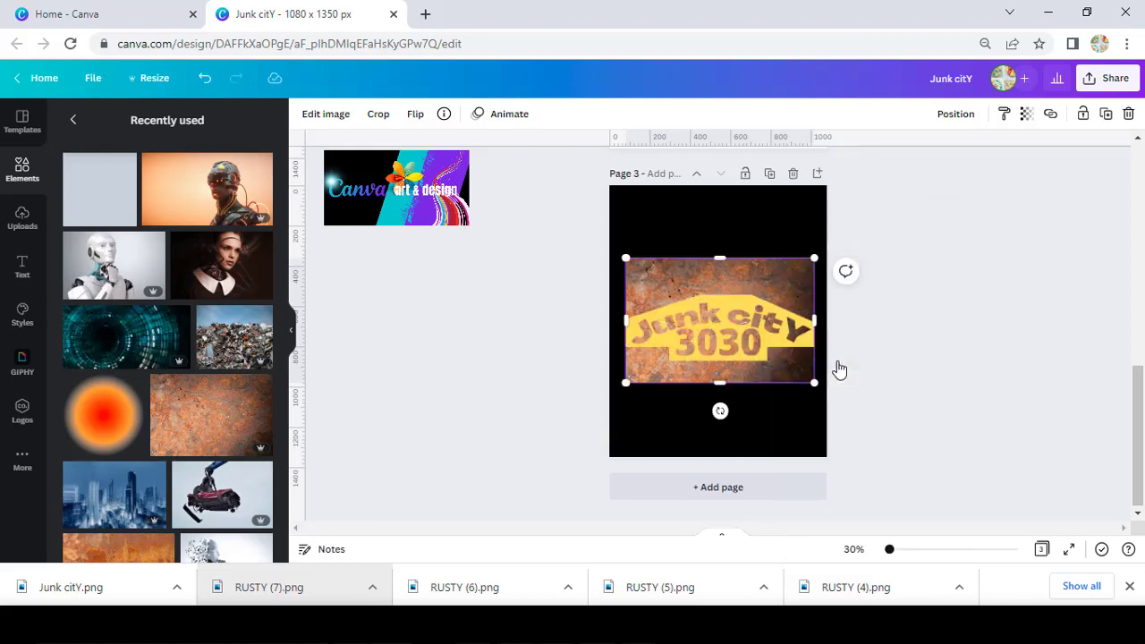
{"action": "left_click_drag", "start_coordinate": [889, 550], "coordinate": [902, 550]}
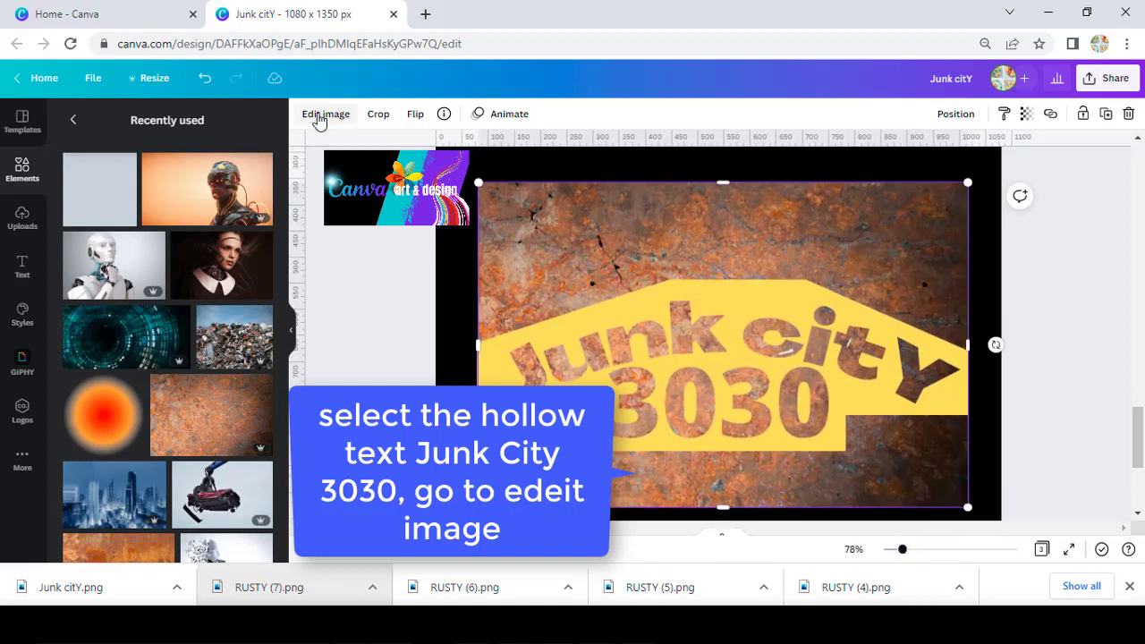
Preview Page lift and Glow shadow effects on the title image
{"action": "left_click", "coordinate": [322, 114]}
{"action": "left_click", "coordinate": [226, 247]}
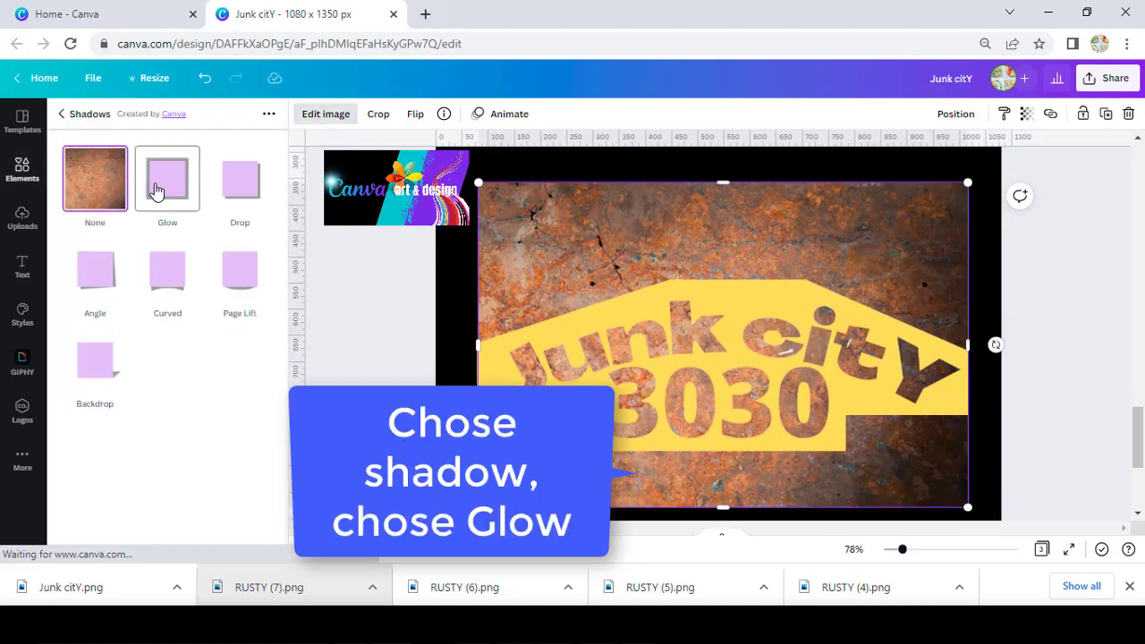
{"action": "left_click", "coordinate": [242, 247]}
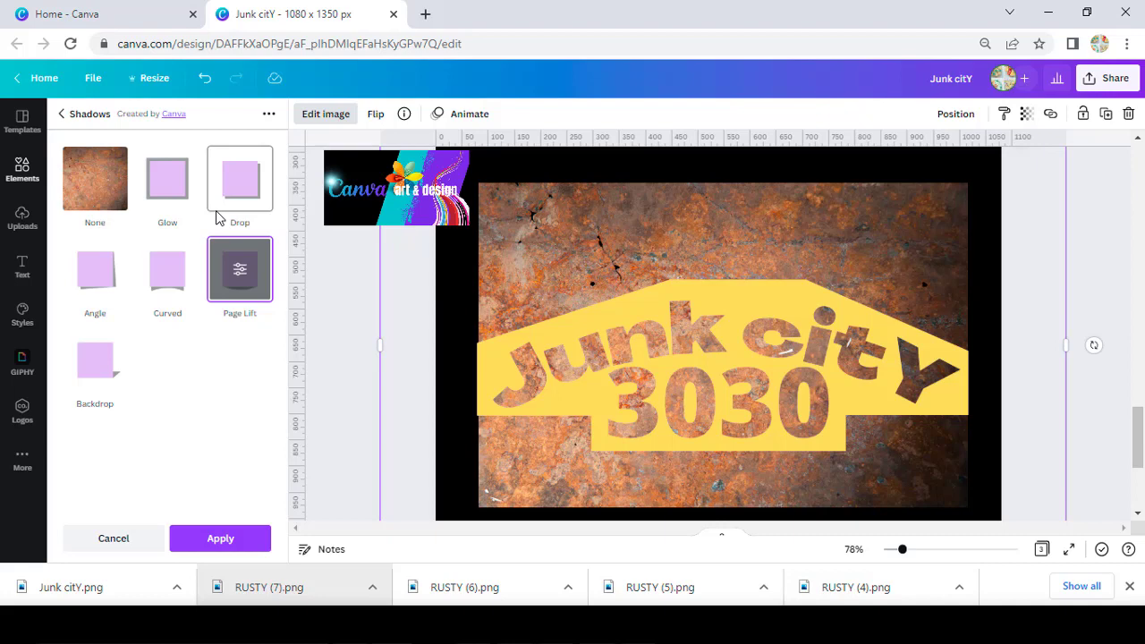
{"action": "left_click", "coordinate": [169, 182]}
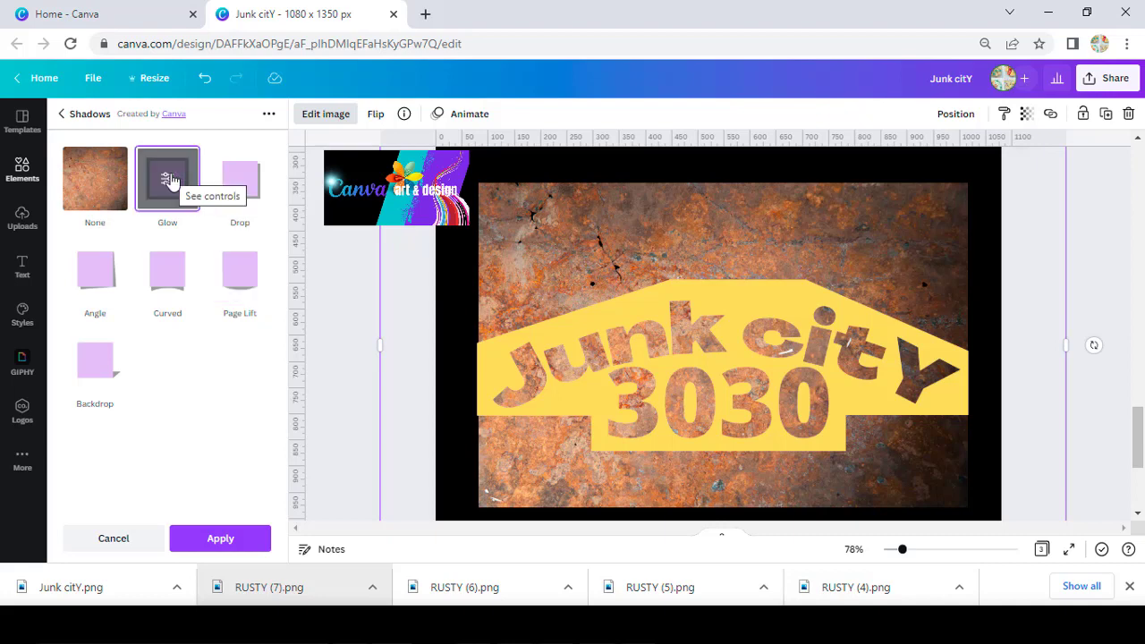
{"action": "left_click_drag", "start_coordinate": [901, 549], "coordinate": [895, 550]}
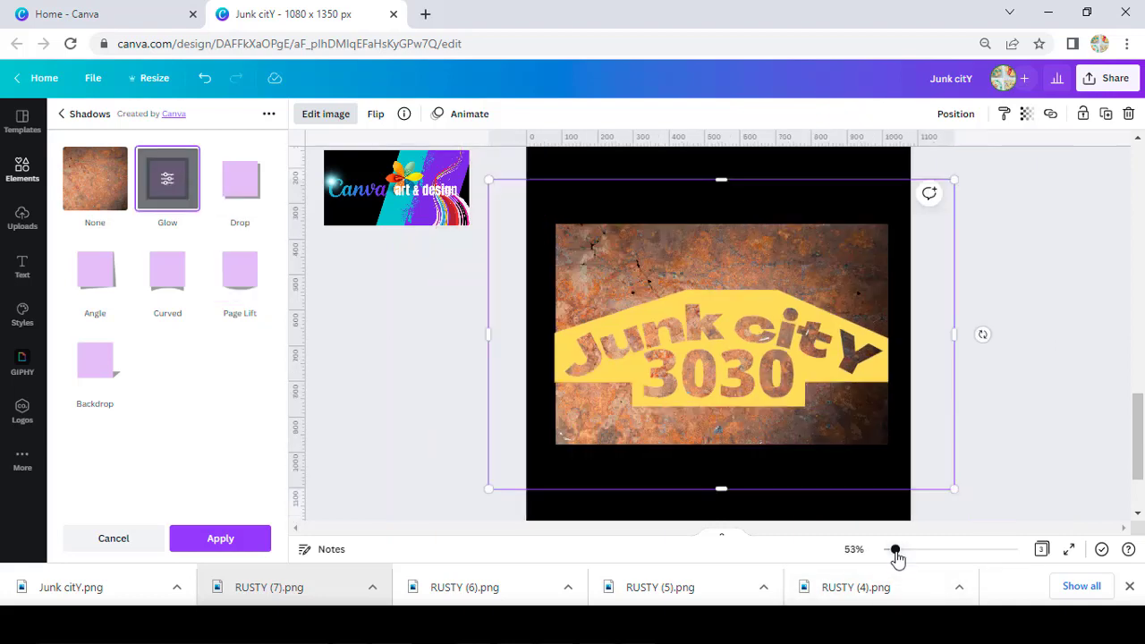
{"action": "left_click_drag", "start_coordinate": [803, 355], "coordinate": [796, 334]}
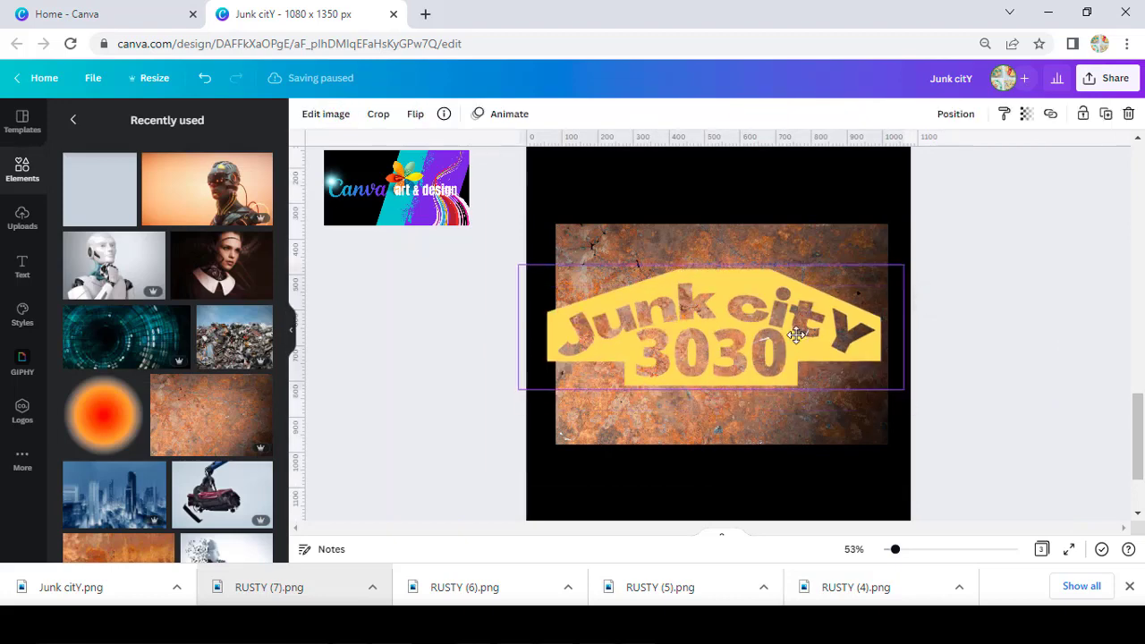
{"action": "key", "text": "ctrl+z"}
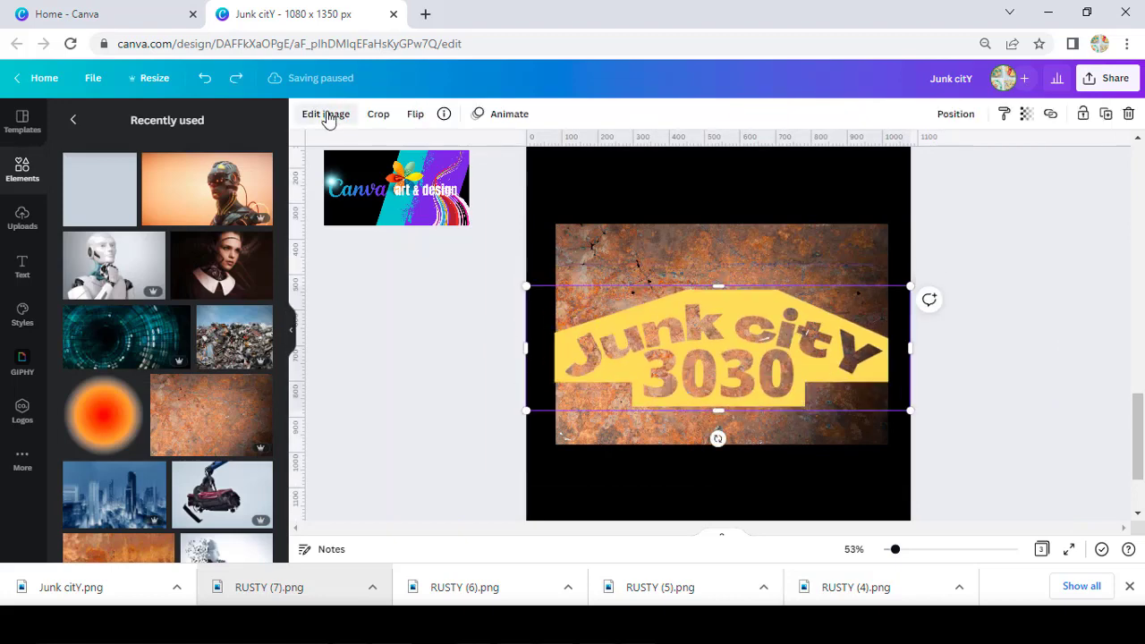
Apply a white Glow to the title with size 2, transparency 81 and blur 0
{"action": "left_click", "coordinate": [325, 113]}
{"action": "left_click", "coordinate": [233, 233]}
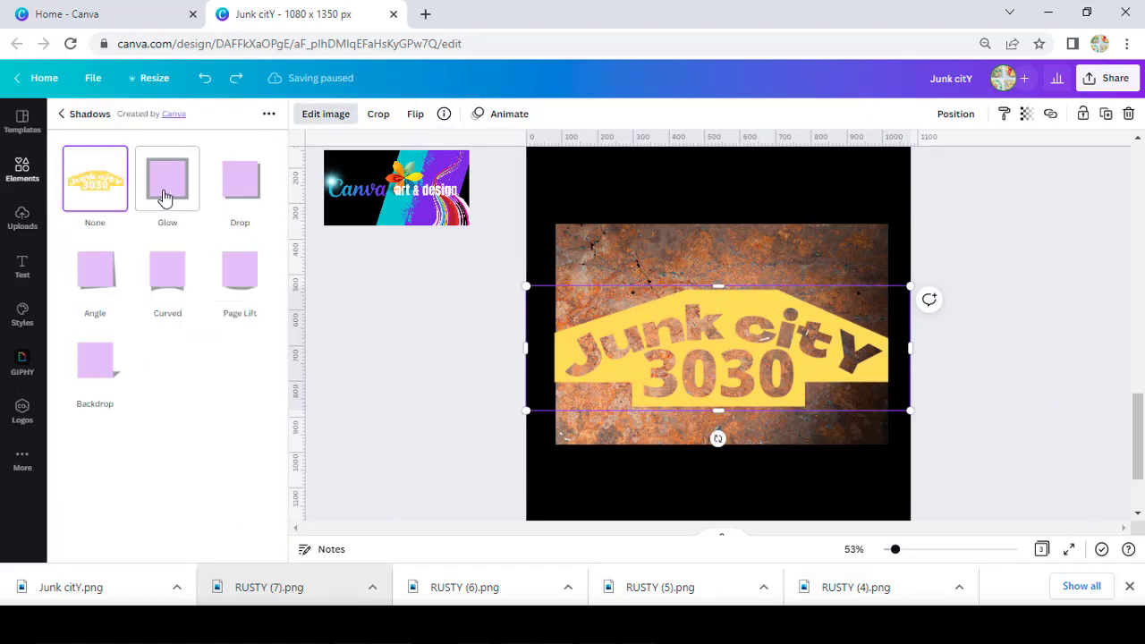
{"action": "left_click", "coordinate": [163, 197]}
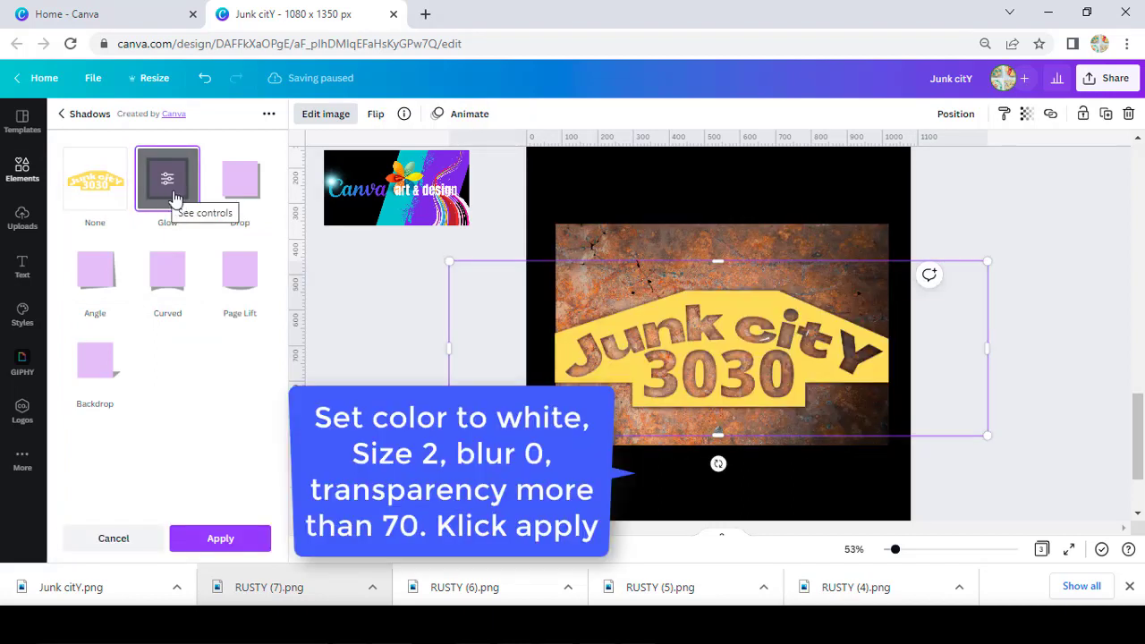
{"action": "left_click", "coordinate": [170, 183]}
{"action": "left_click", "coordinate": [258, 295]}
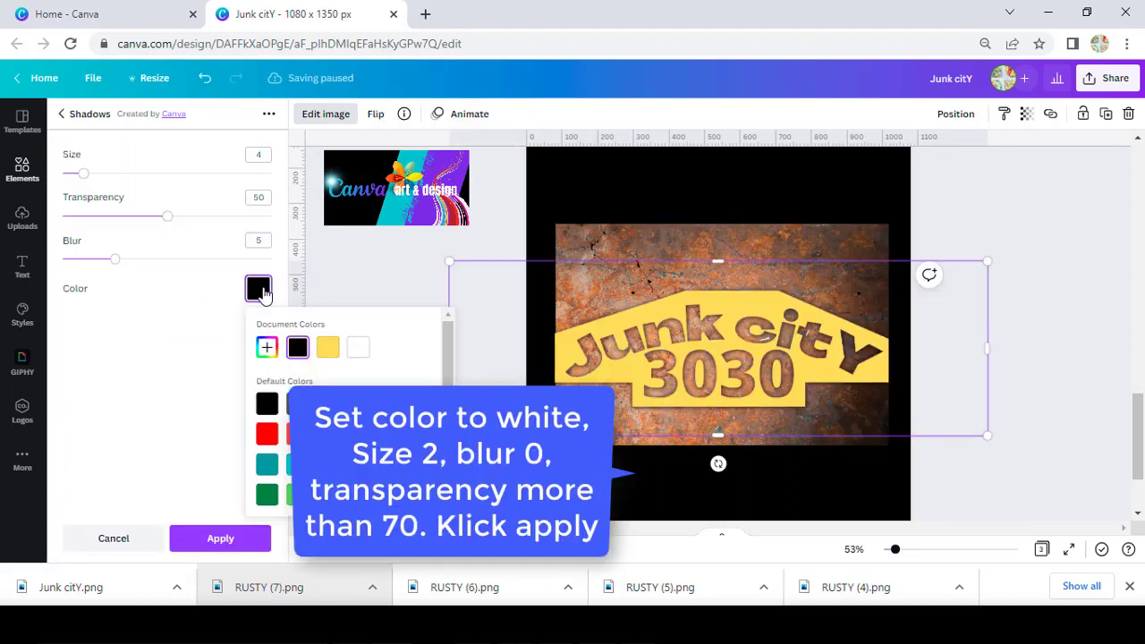
{"action": "left_click", "coordinate": [360, 354]}
{"action": "left_click_drag", "start_coordinate": [83, 173], "coordinate": [73, 175]}
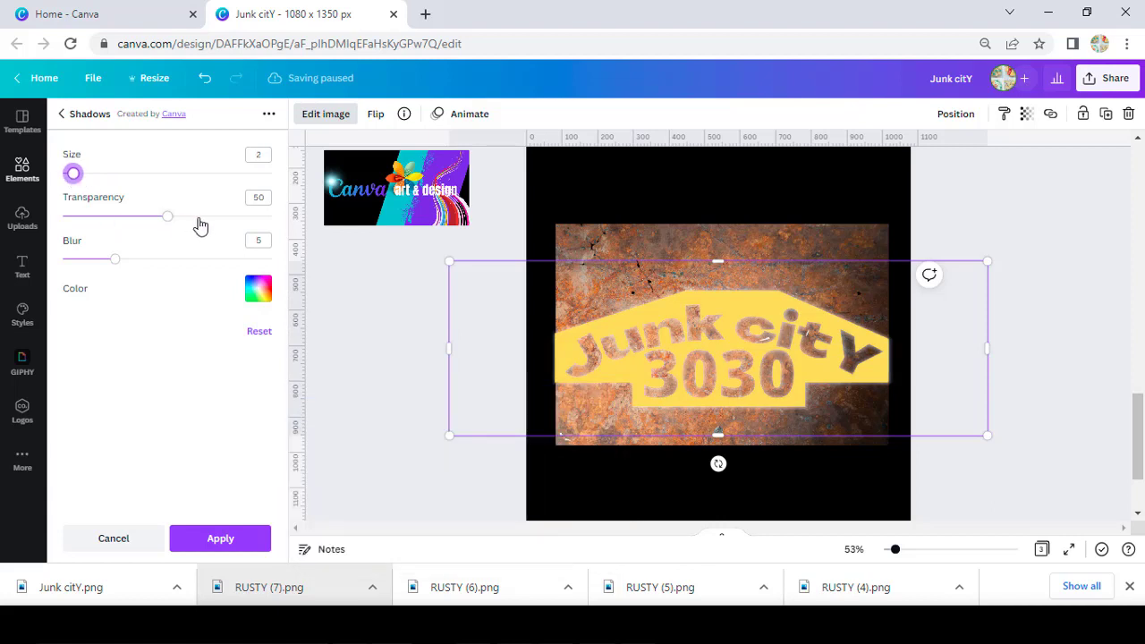
{"action": "left_click_drag", "start_coordinate": [168, 215], "coordinate": [232, 216]}
{"action": "left_click_drag", "start_coordinate": [114, 258], "coordinate": [62, 267]}
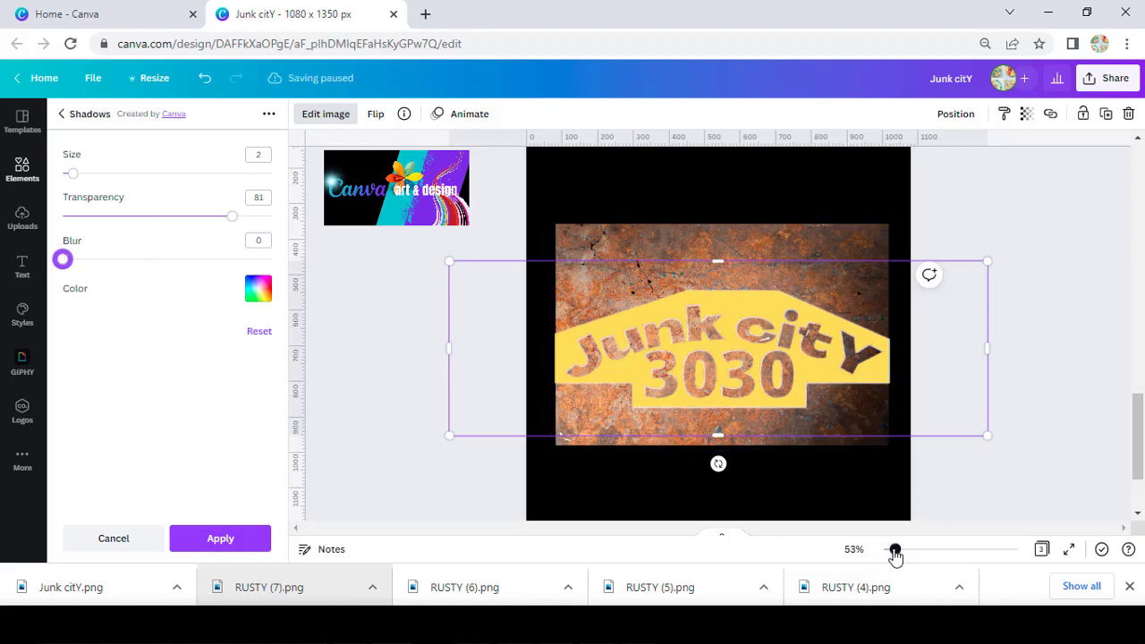
Inspect the glow up close, then nudge the rusted metal texture to re-centre it
{"action": "left_click_drag", "start_coordinate": [894, 553], "coordinate": [912, 559]}
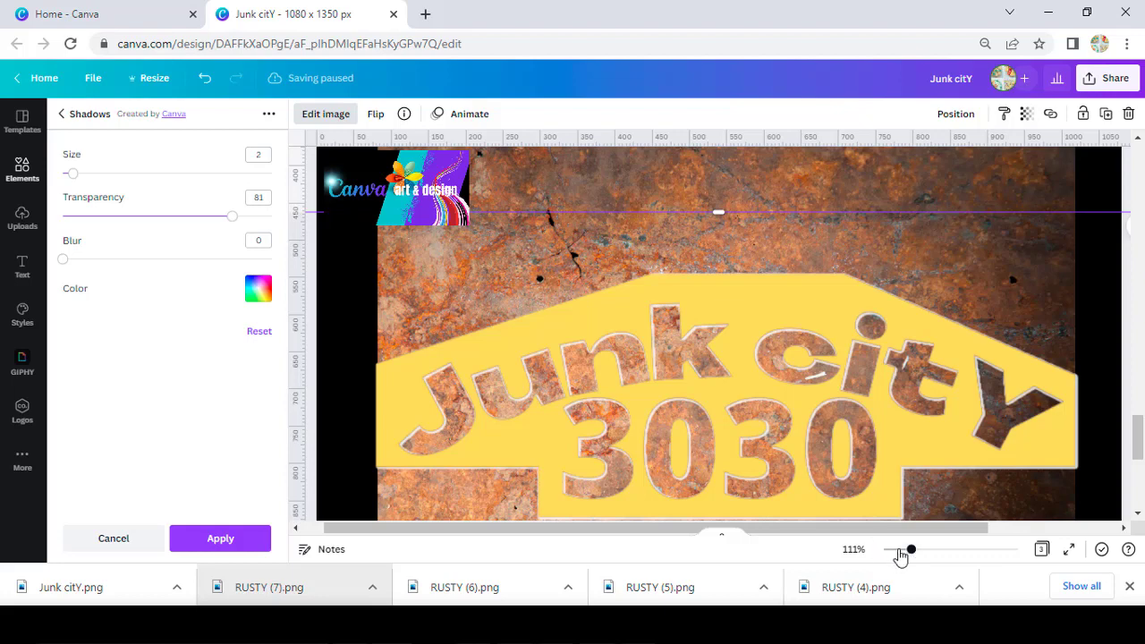
{"action": "left_click", "coordinate": [898, 549]}
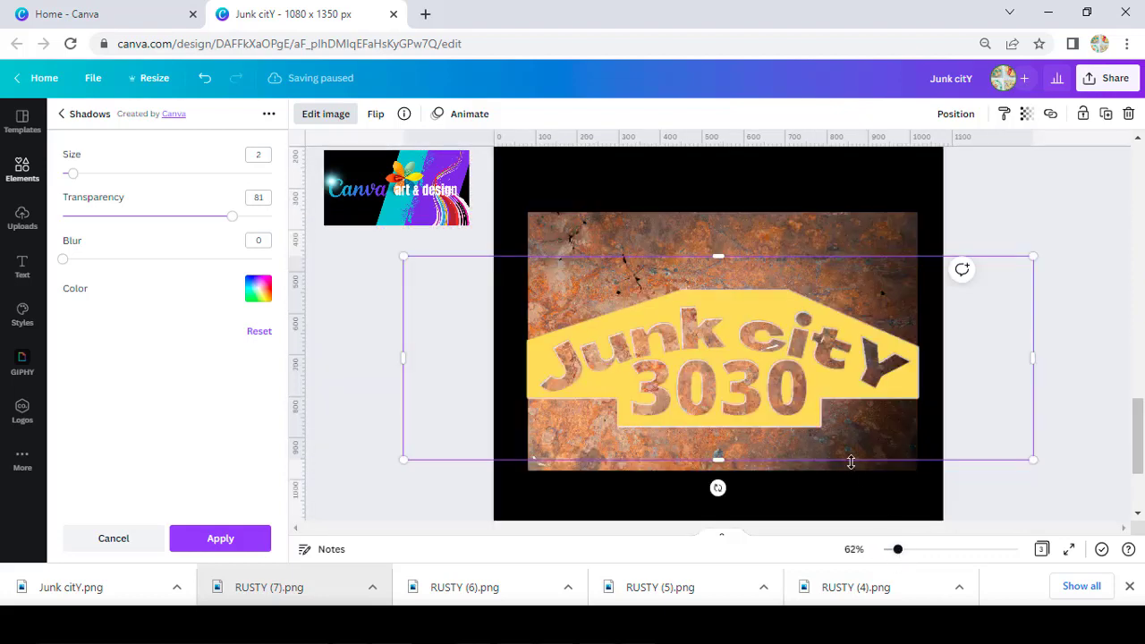
{"action": "left_click", "coordinate": [812, 235]}
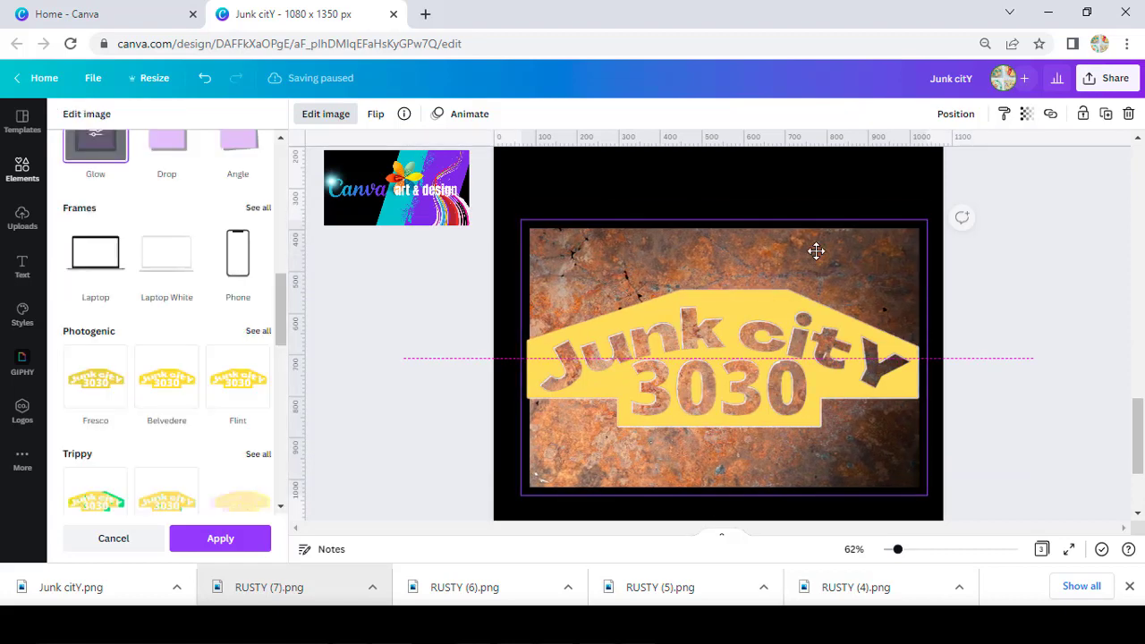
{"action": "left_click_drag", "start_coordinate": [818, 258], "coordinate": [823, 244]}
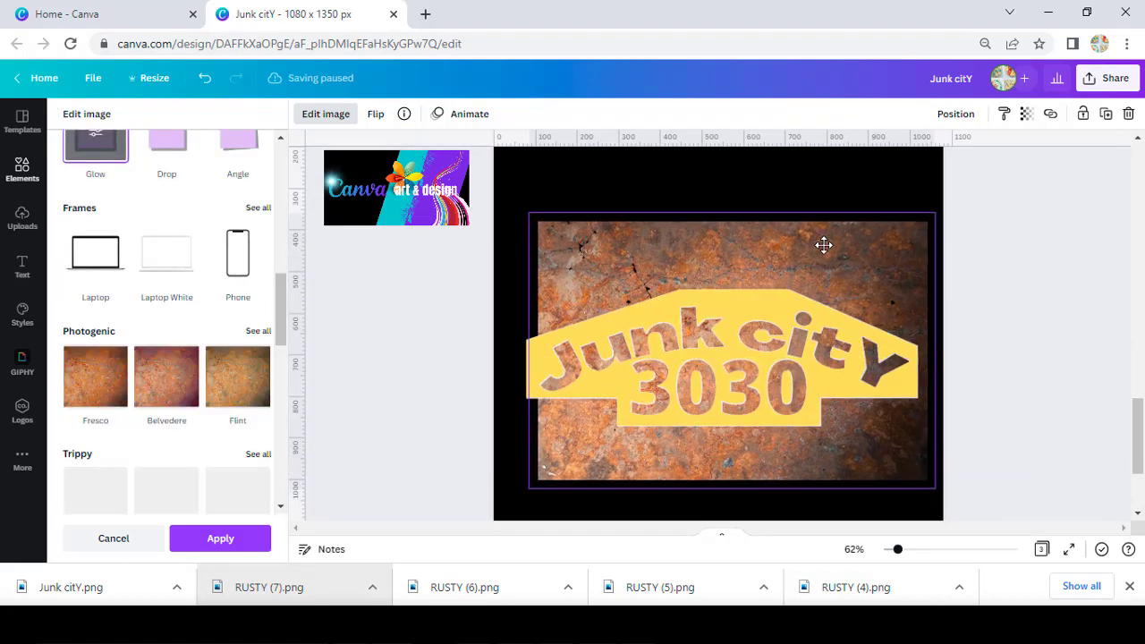
{"action": "mouse_move", "coordinate": [824, 244]}
{"action": "left_mouse_down"}
{"action": "mouse_move", "coordinate": [823, 256]}
{"action": "mouse_move", "coordinate": [823, 246]}
{"action": "left_mouse_up"}
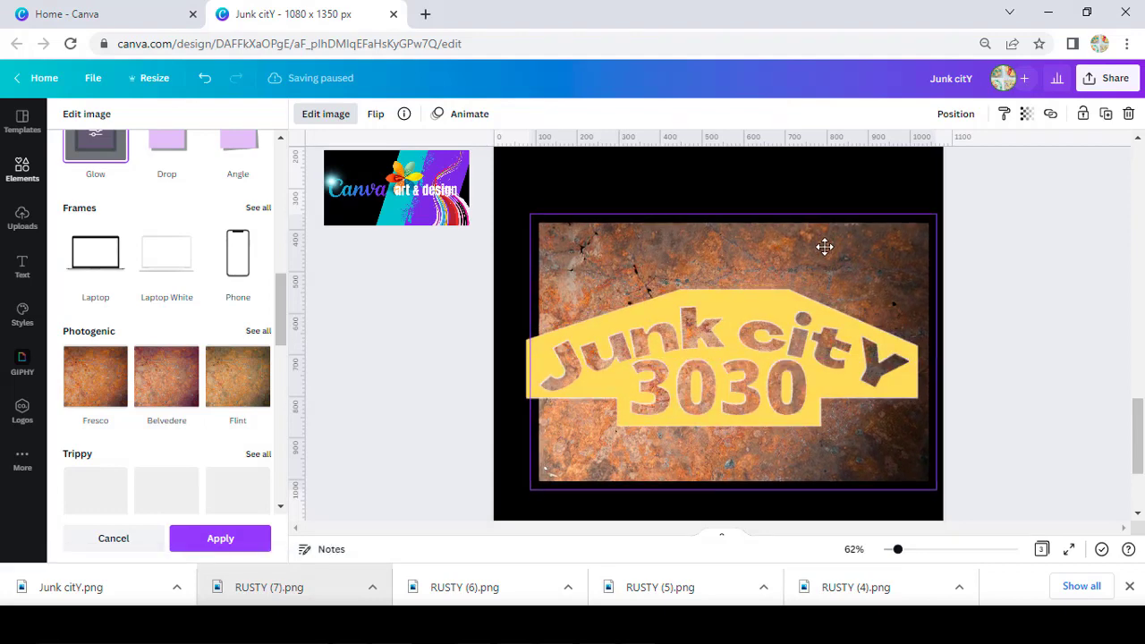
{"action": "left_click", "coordinate": [1042, 326]}
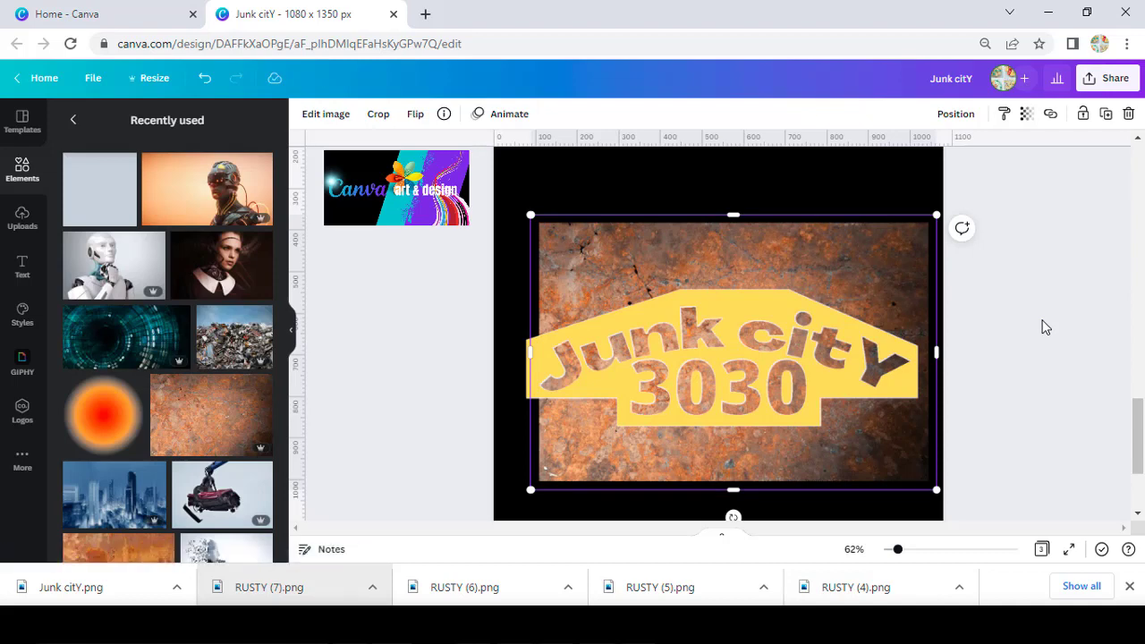
Copy page 2's title elements and paste them onto page 3
{"action": "left_click_drag", "start_coordinate": [891, 553], "coordinate": [887, 553]}
{"action": "left_click", "coordinate": [956, 411]}
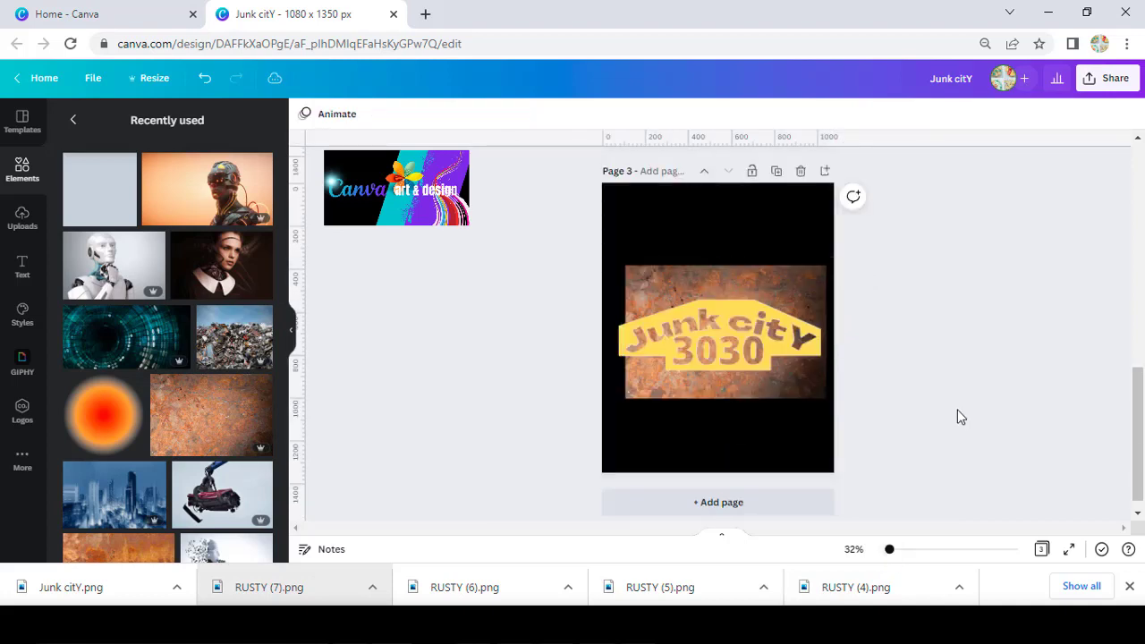
{"action": "scroll", "coordinate": [957, 411], "scroll_direction": "up", "scroll_amount": 3}
{"action": "scroll", "coordinate": [956, 416], "scroll_direction": "up", "scroll_amount": 2}
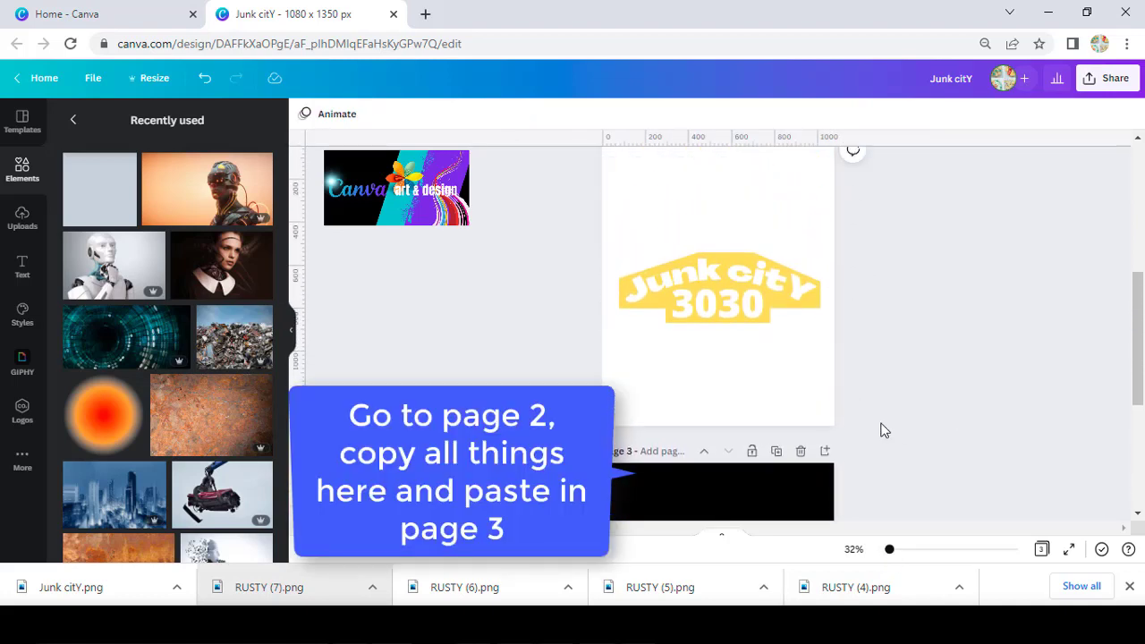
{"action": "left_click_drag", "start_coordinate": [881, 422], "coordinate": [588, 188]}
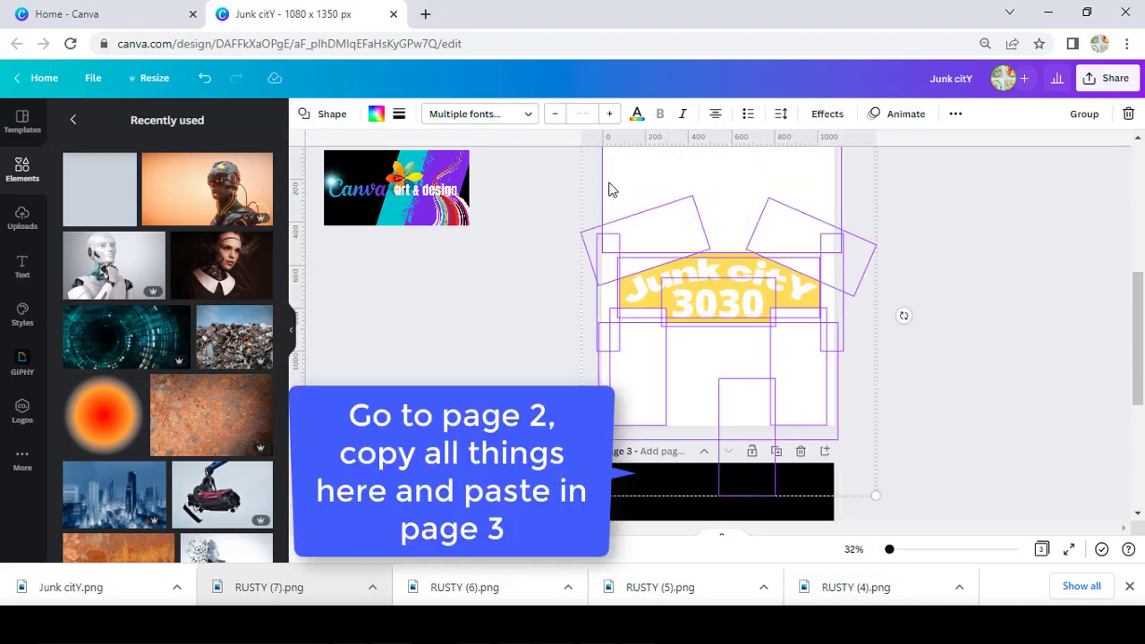
{"action": "right_click", "coordinate": [625, 184]}
{"action": "left_click", "coordinate": [668, 204]}
{"action": "scroll", "coordinate": [685, 217], "scroll_direction": "down", "scroll_amount": 5}
{"action": "key", "text": "ctrl+v"}
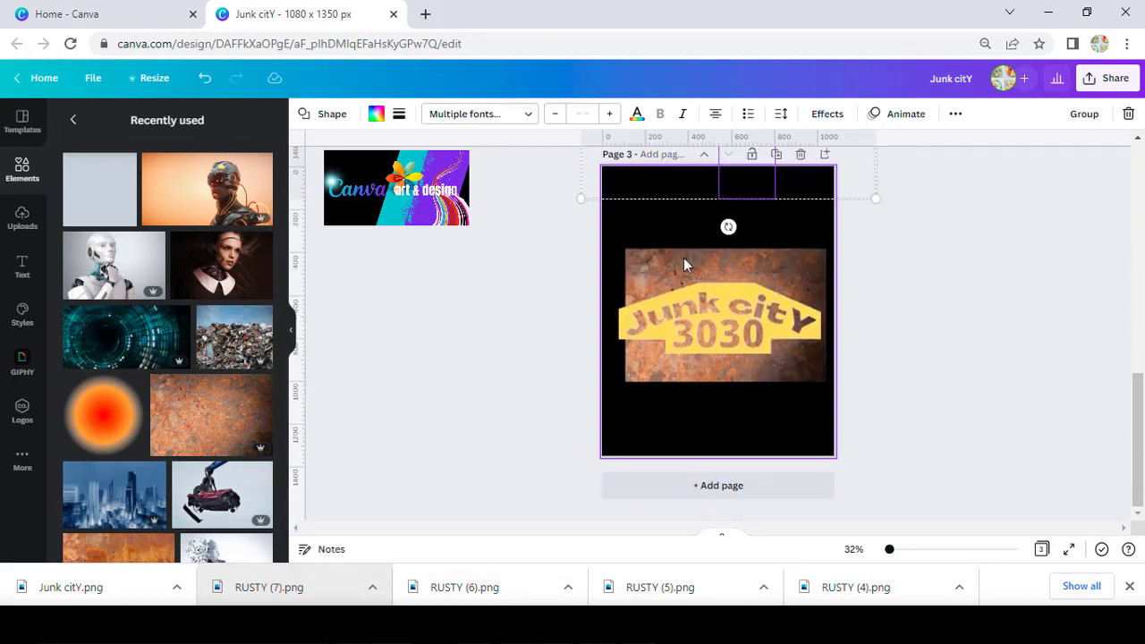
{"action": "left_click", "coordinate": [680, 273]}
{"action": "right_click", "coordinate": [681, 273]}
{"action": "left_click", "coordinate": [713, 252]}
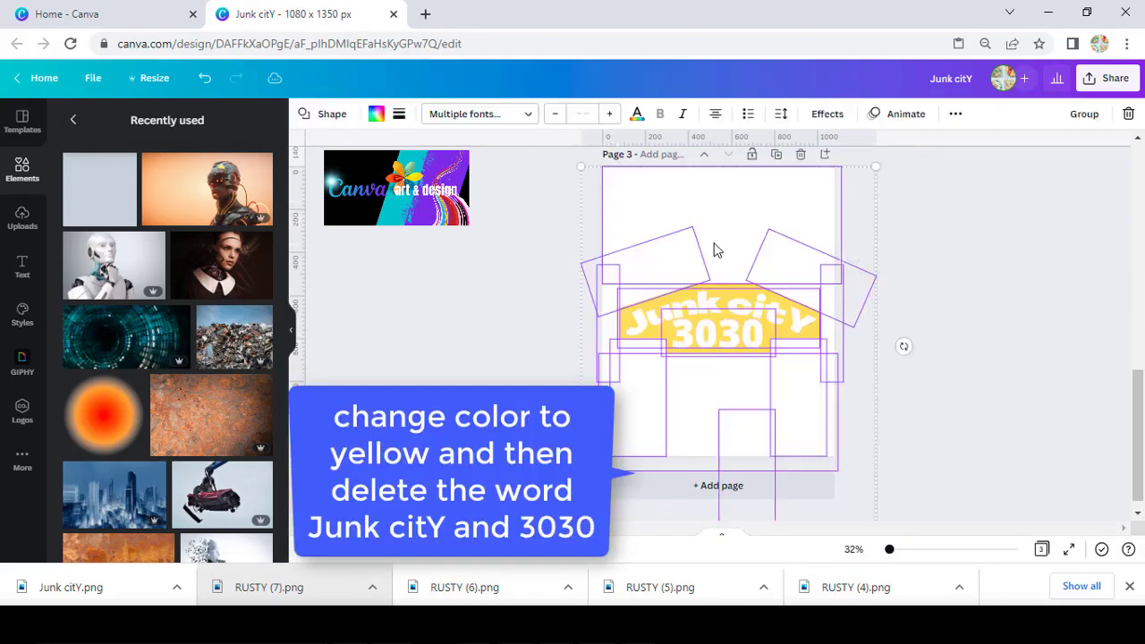
Make page 3's background yellow and delete the white 3030 text to reveal the rusty lettering
{"action": "left_click", "coordinate": [376, 117]}
{"action": "left_click", "coordinate": [186, 191]}
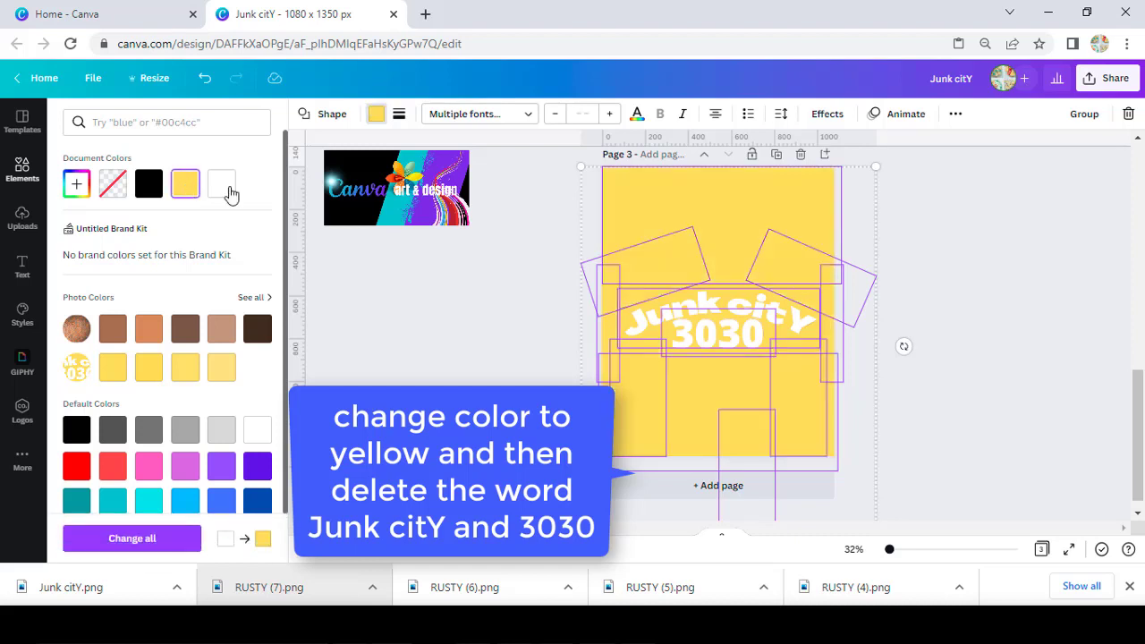
{"action": "left_click", "coordinate": [526, 310]}
{"action": "left_click", "coordinate": [677, 332]}
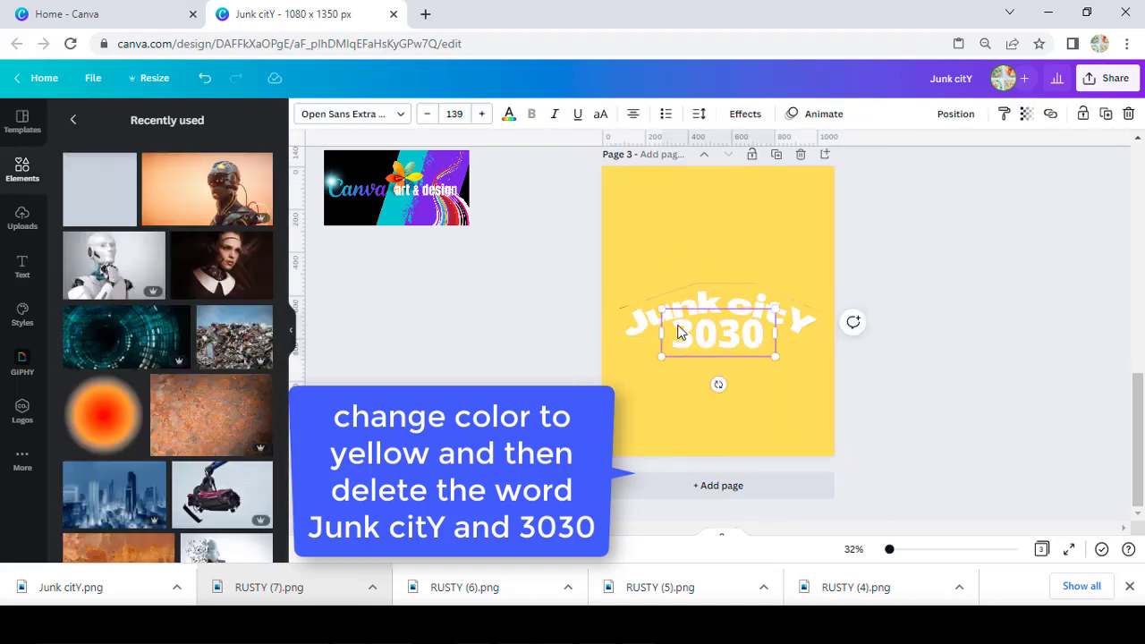
{"action": "left_click", "coordinate": [677, 332]}
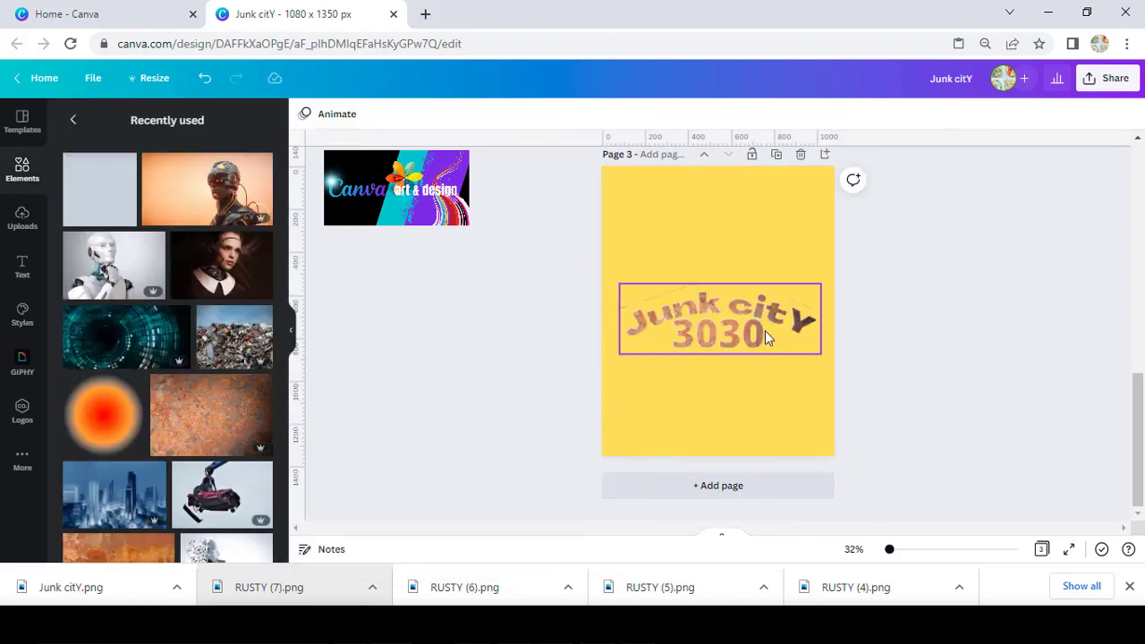
Drag the yellow shape over the thin line near the title
{"action": "scroll", "coordinate": [764, 330], "scroll_direction": "up", "scroll_amount": 2, "text": "ctrl"}
{"action": "scroll", "coordinate": [751, 286], "scroll_direction": "up", "scroll_amount": 2, "text": "ctrl"}
{"action": "scroll", "coordinate": [737, 232], "scroll_direction": "up", "scroll_amount": 2, "text": "ctrl"}
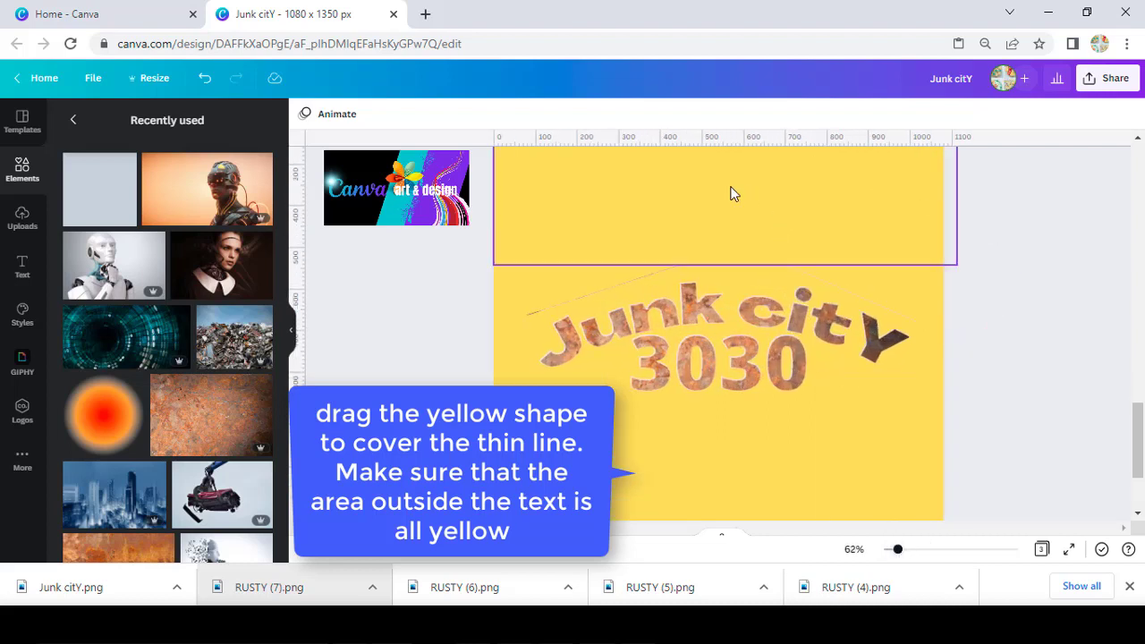
{"action": "left_click", "coordinate": [730, 193]}
{"action": "mouse_move", "coordinate": [731, 193]}
{"action": "left_mouse_down"}
{"action": "mouse_move", "coordinate": [597, 225]}
{"action": "mouse_move", "coordinate": [855, 273]}
{"action": "mouse_move", "coordinate": [878, 310]}
{"action": "left_mouse_up"}
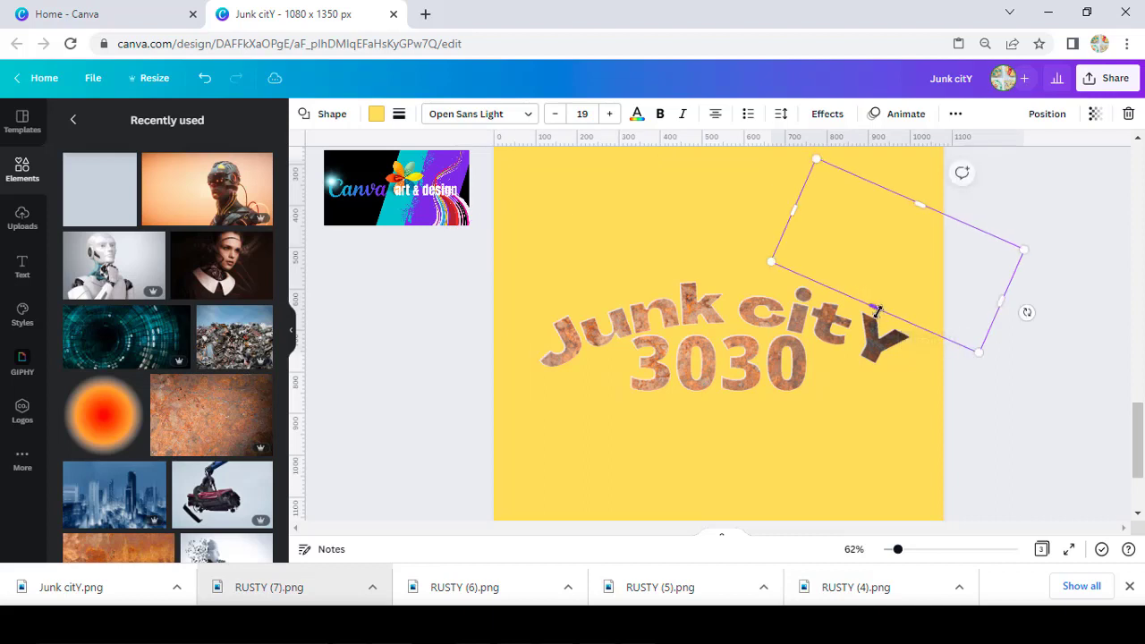
{"action": "left_click", "coordinate": [1033, 383]}
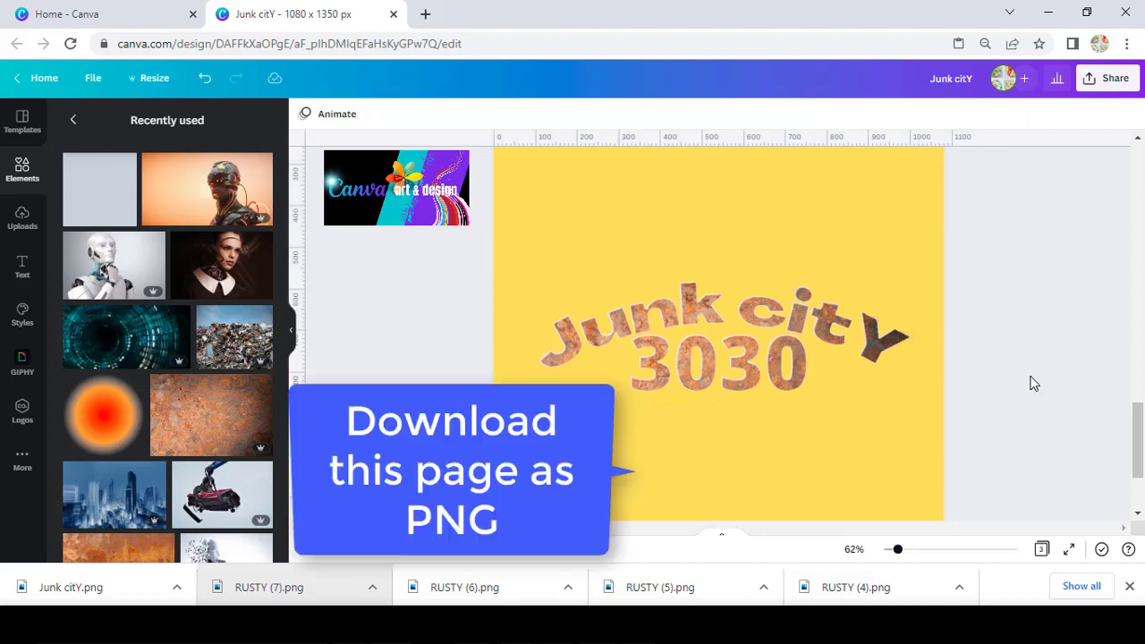
Download only page 3 as a PNG, saved as Junk citY (1).png
{"action": "left_click", "coordinate": [1113, 79]}
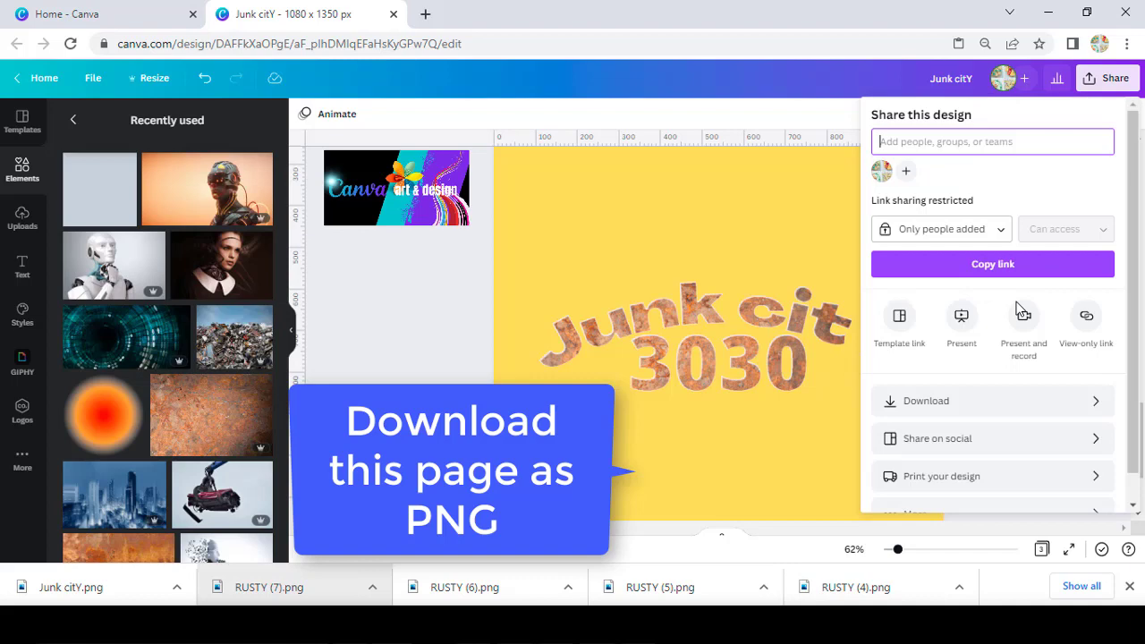
{"action": "left_click", "coordinate": [1014, 409]}
{"action": "left_click", "coordinate": [1116, 329]}
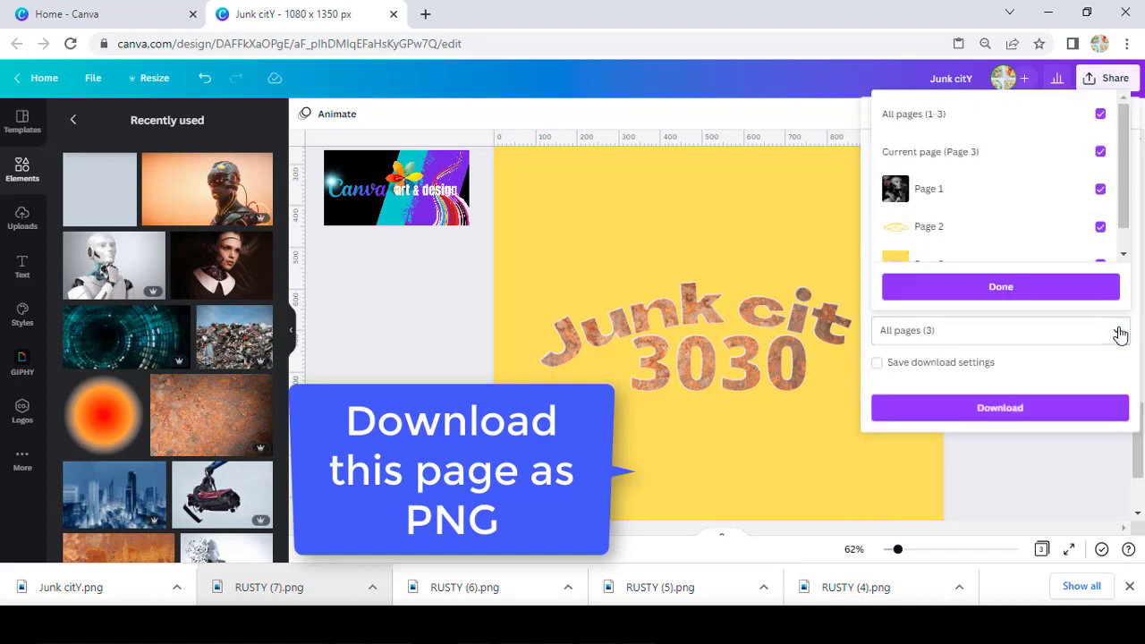
{"action": "left_click", "coordinate": [1100, 113]}
{"action": "left_click", "coordinate": [1099, 151]}
{"action": "left_click", "coordinate": [1044, 285]}
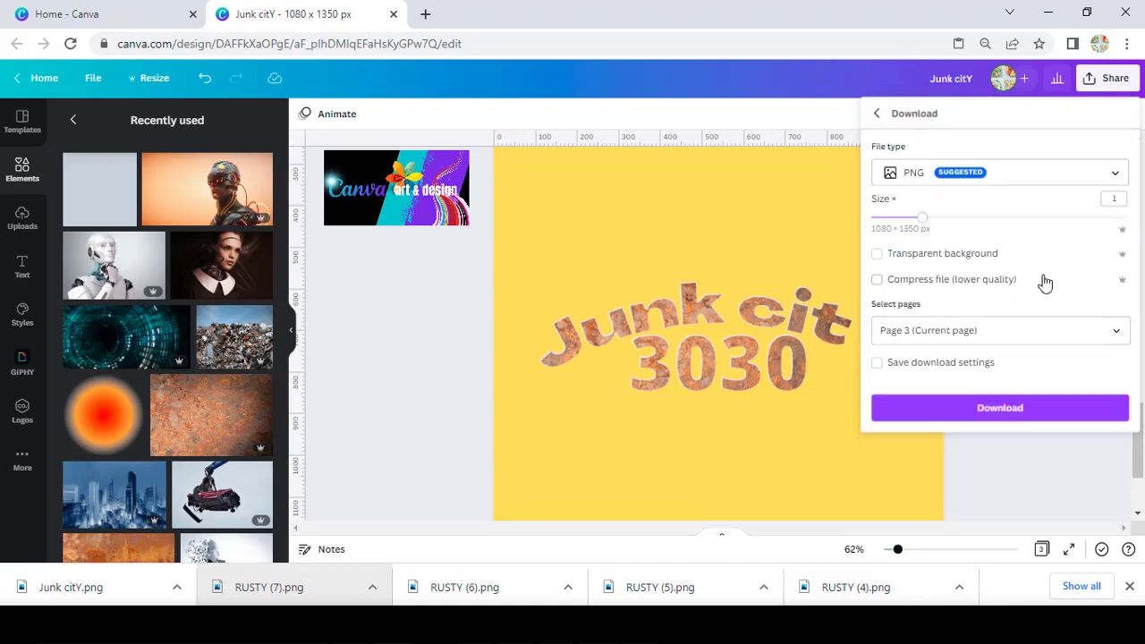
{"action": "left_click", "coordinate": [999, 410]}
{"action": "left_click", "coordinate": [457, 377]}
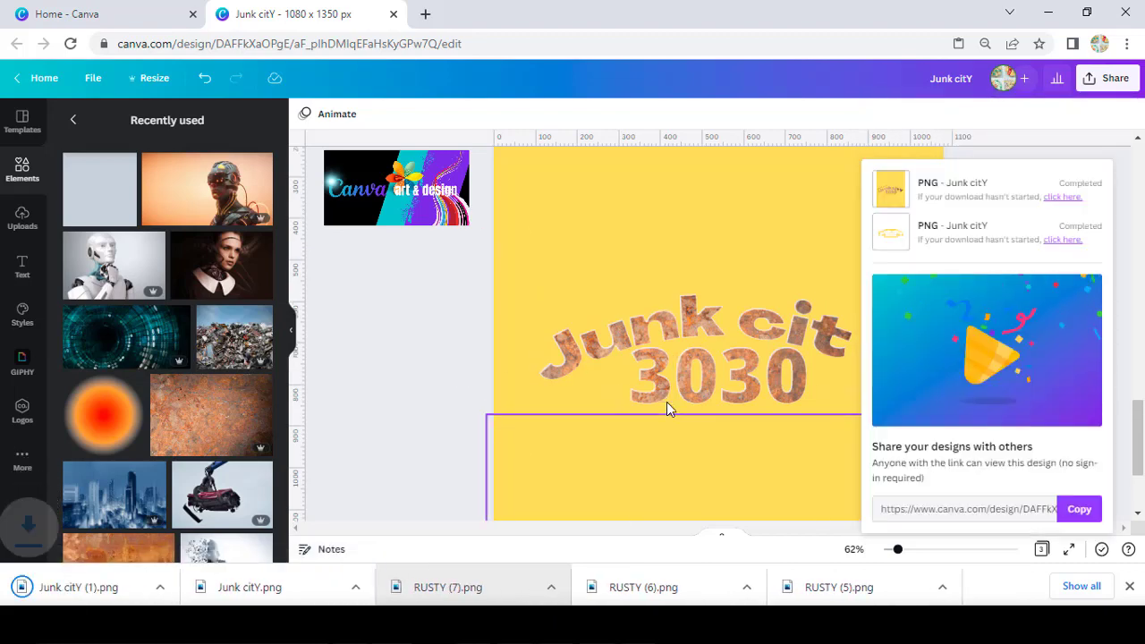
Scroll back up to page 1 and select the robots photo
{"action": "scroll", "coordinate": [667, 402], "scroll_direction": "up", "scroll_amount": 5}
{"action": "scroll", "coordinate": [666, 401], "scroll_direction": "up", "scroll_amount": 3}
{"action": "scroll", "coordinate": [667, 401], "scroll_direction": "up", "scroll_amount": 1}
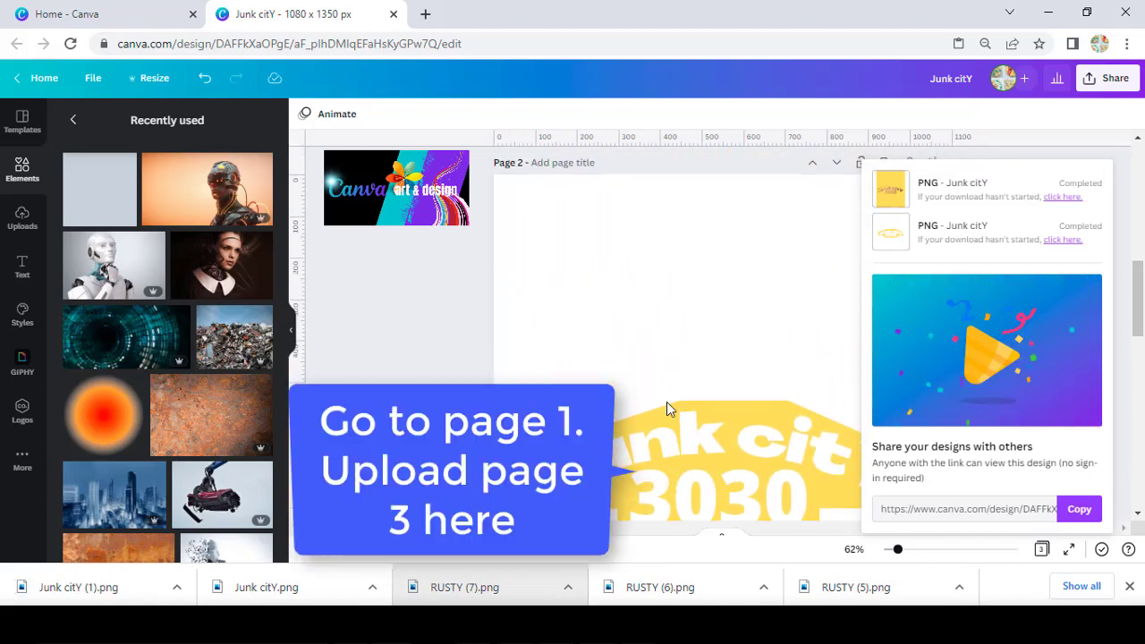
{"action": "scroll", "coordinate": [666, 402], "scroll_direction": "up", "scroll_amount": 2}
{"action": "scroll", "coordinate": [666, 402], "scroll_direction": "up", "scroll_amount": 2}
{"action": "left_click", "coordinate": [666, 402]}
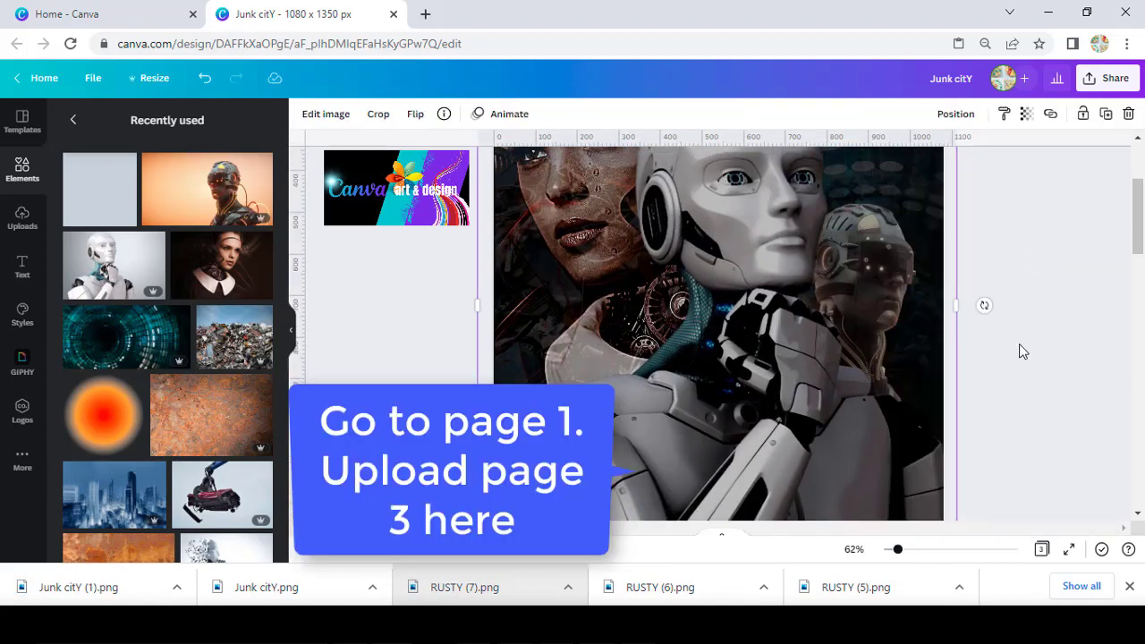
Place the downloaded title PNG on the robots photo and remove its yellow background with BG Remover
{"action": "left_click_drag", "start_coordinate": [898, 550], "coordinate": [890, 550]}
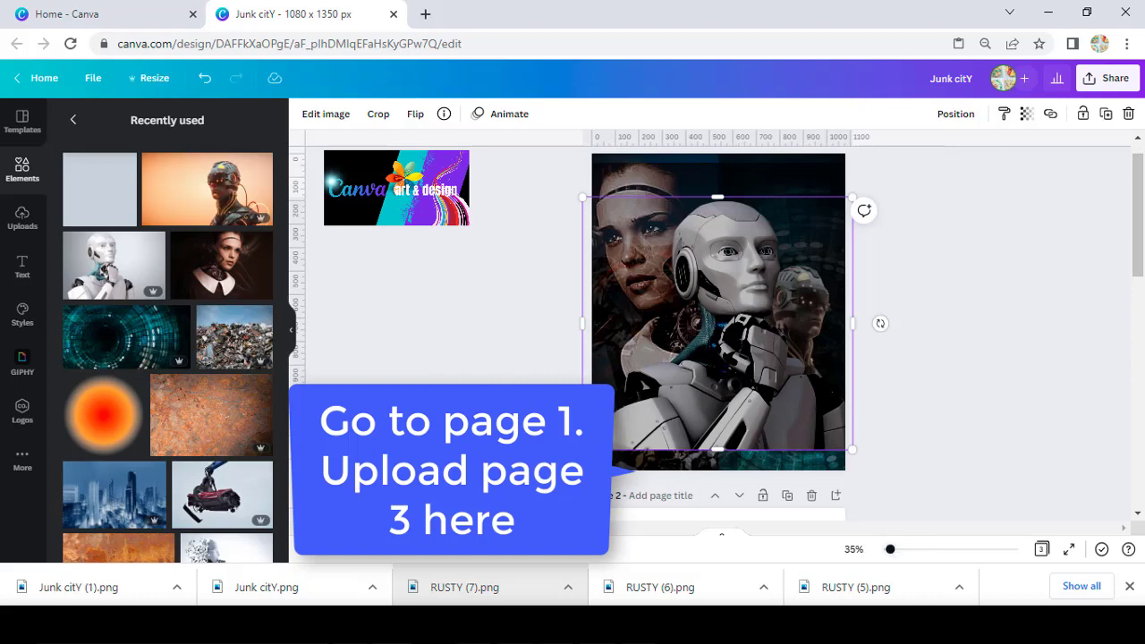
{"action": "left_click_drag", "start_coordinate": [89, 586], "coordinate": [756, 378]}
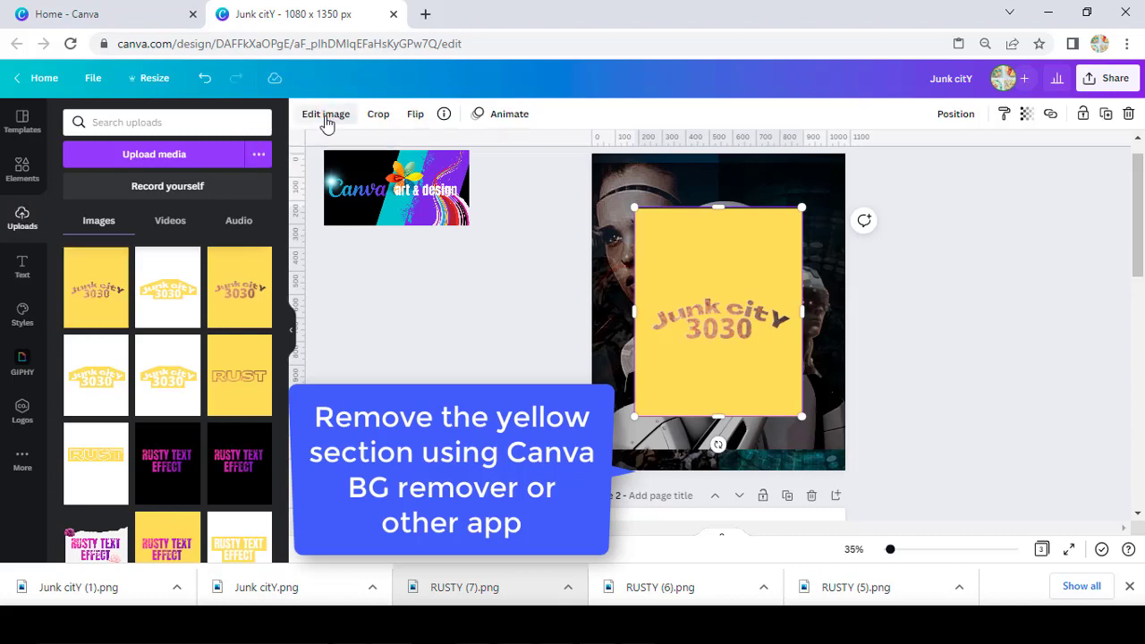
{"action": "left_click", "coordinate": [325, 119]}
{"action": "left_click", "coordinate": [178, 243]}
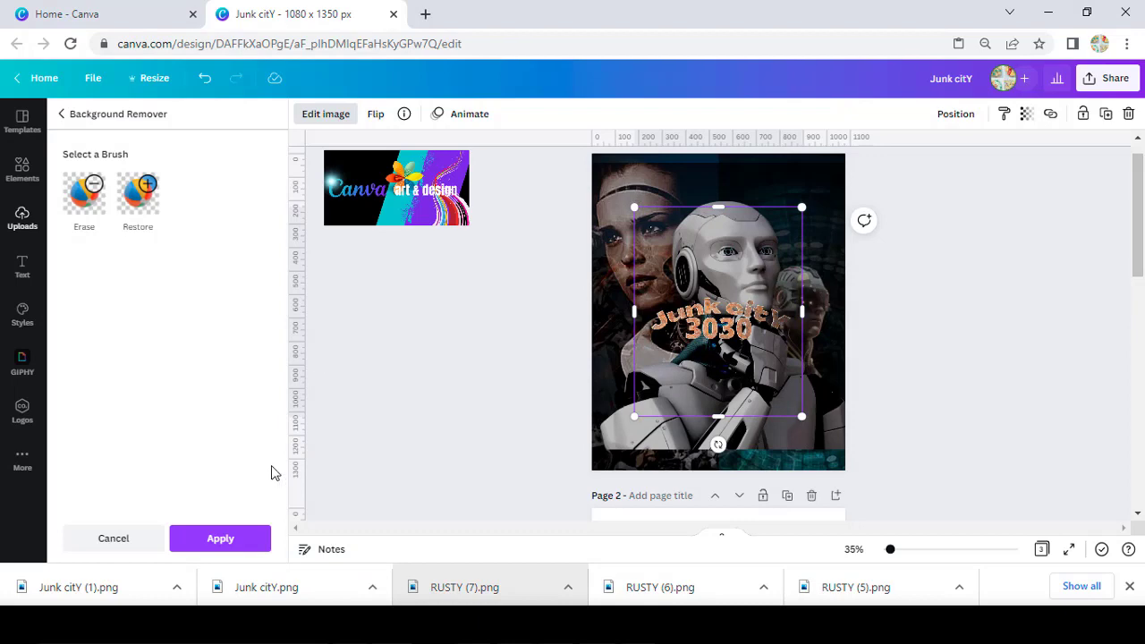
{"action": "left_click_drag", "start_coordinate": [889, 549], "coordinate": [908, 550]}
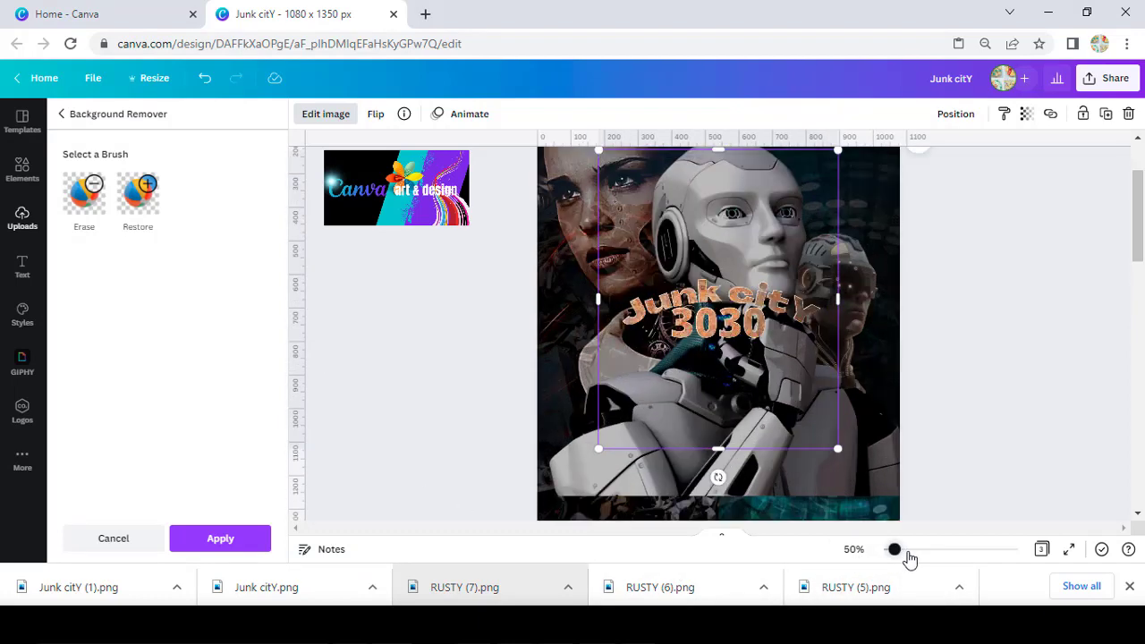
{"action": "left_click", "coordinate": [224, 540]}
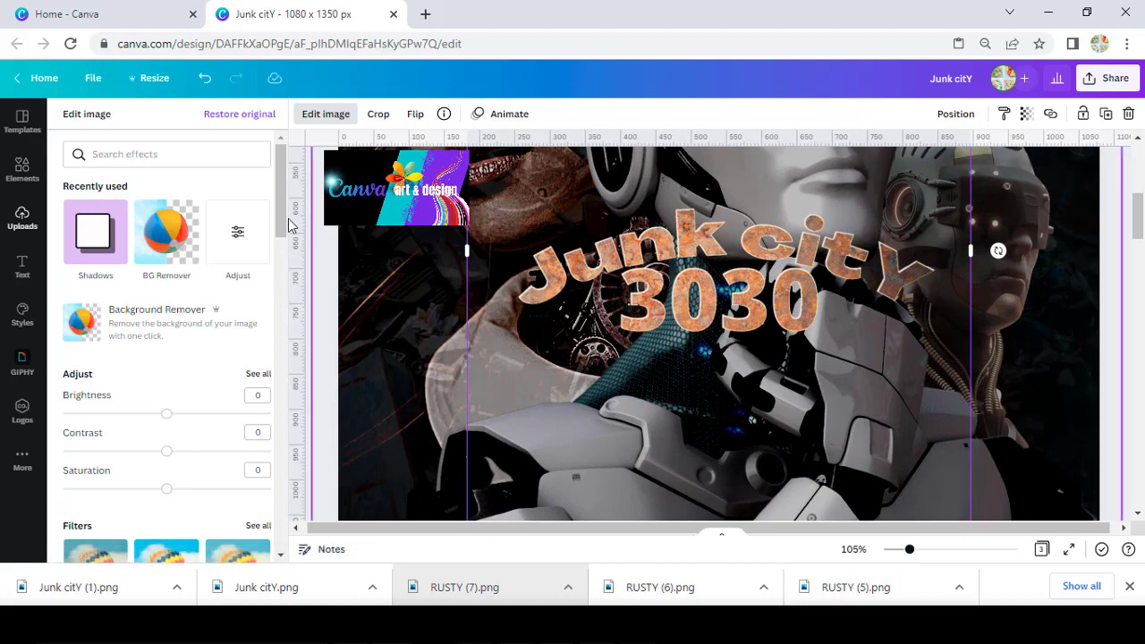
Set the title image's brightness to -38 and blur to -7
{"action": "left_click", "coordinate": [239, 234]}
{"action": "left_click", "coordinate": [129, 175]}
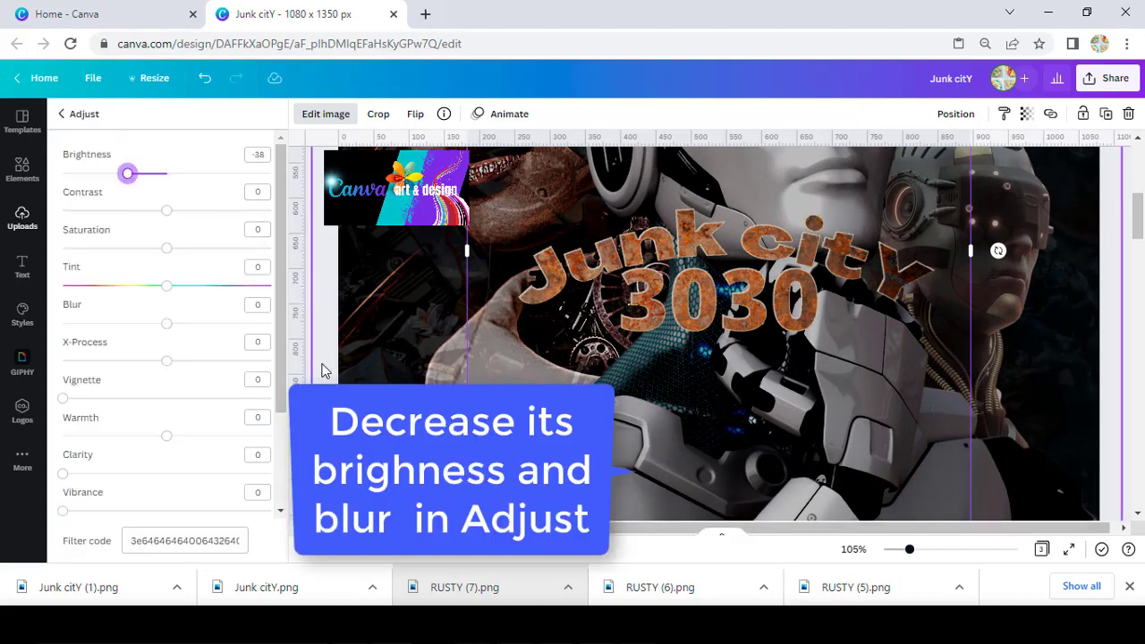
{"action": "mouse_move", "coordinate": [162, 323]}
{"action": "left_mouse_down"}
{"action": "mouse_move", "coordinate": [147, 325]}
{"action": "mouse_move", "coordinate": [160, 328]}
{"action": "left_mouse_up"}
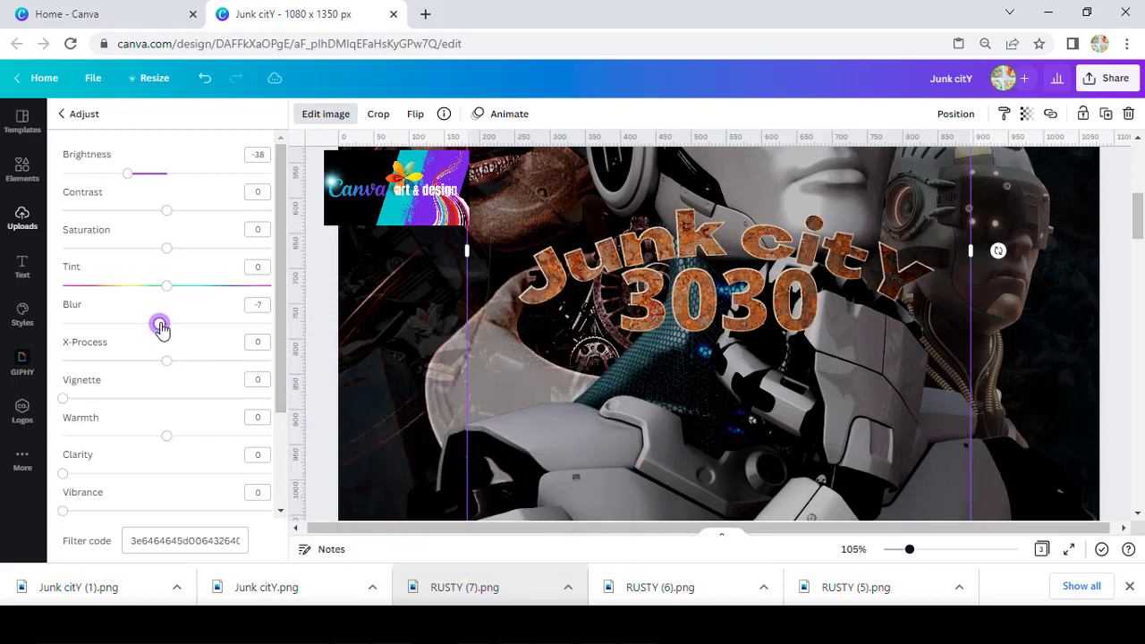
Crop the title image's top and bottom close to the lettering, about 714 × 238
{"action": "left_click", "coordinate": [895, 549]}
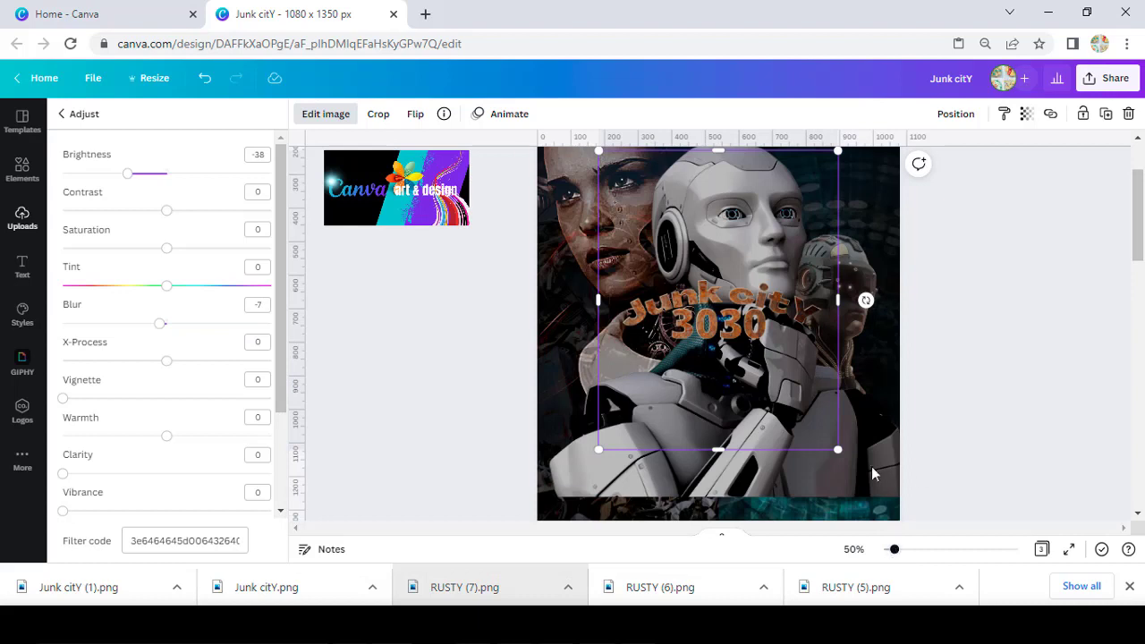
{"action": "left_click_drag", "start_coordinate": [718, 449], "coordinate": [720, 353]}
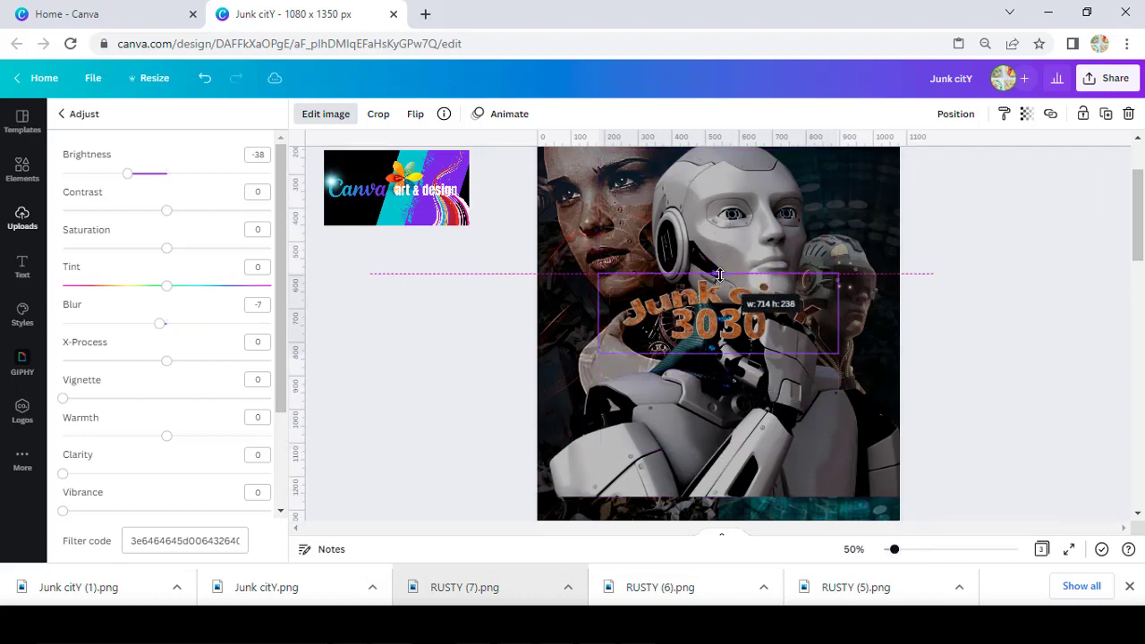
{"action": "left_click_drag", "start_coordinate": [720, 152], "coordinate": [720, 273]}
{"action": "left_click_drag", "start_coordinate": [718, 352], "coordinate": [718, 347]}
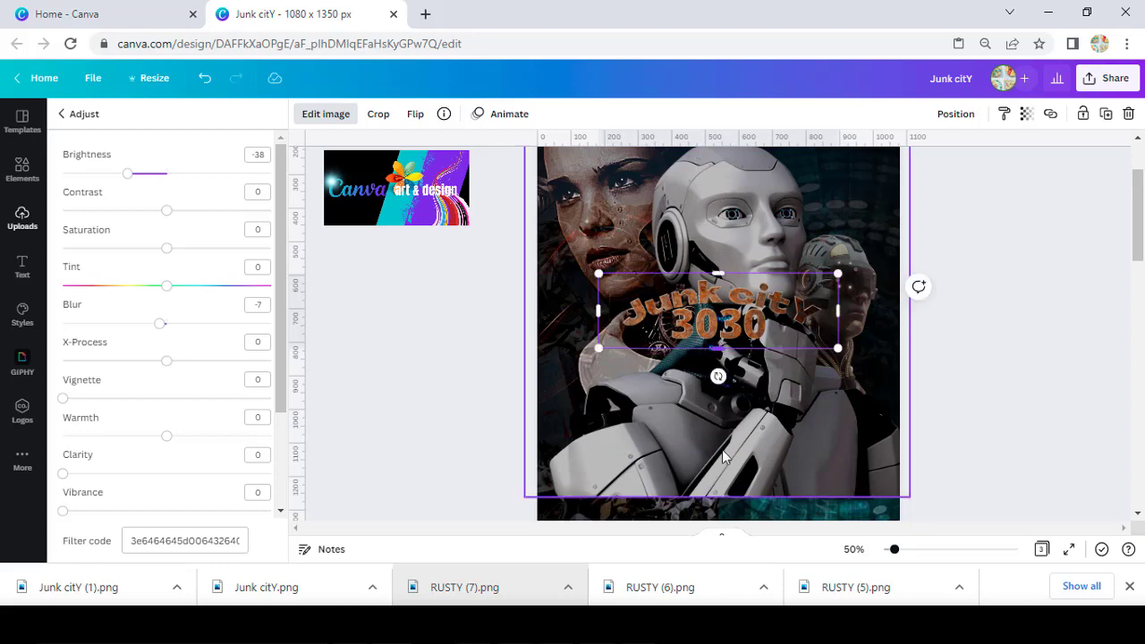
{"action": "scroll", "coordinate": [738, 463], "scroll_direction": "down", "scroll_amount": 1}
{"action": "left_click_drag", "start_coordinate": [894, 549], "coordinate": [888, 549]}
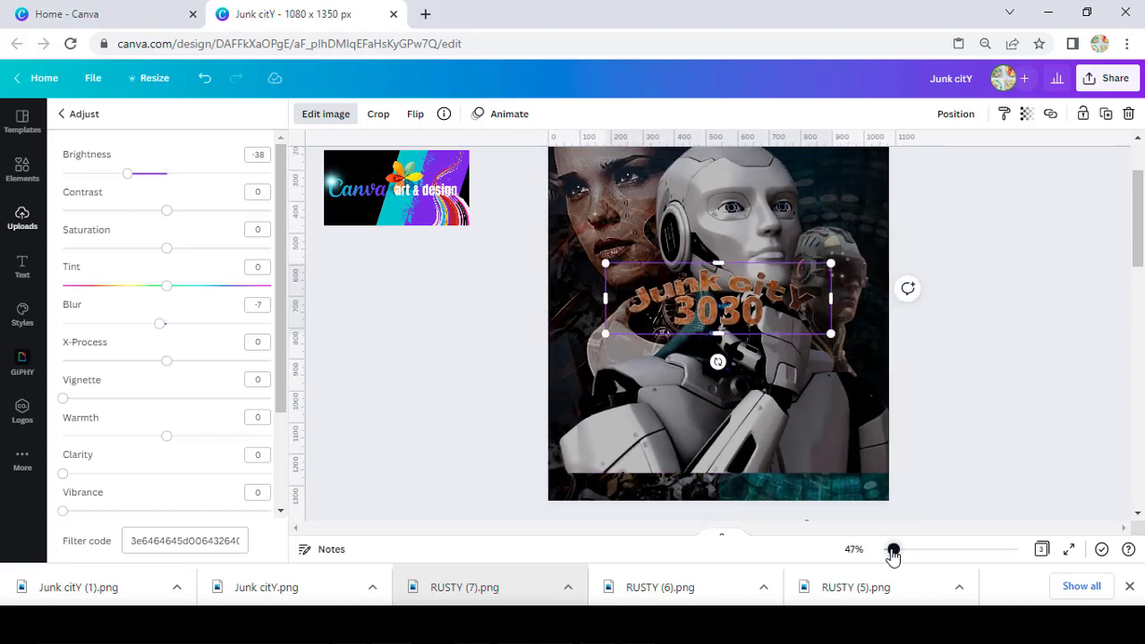
{"action": "left_click", "coordinate": [914, 413]}
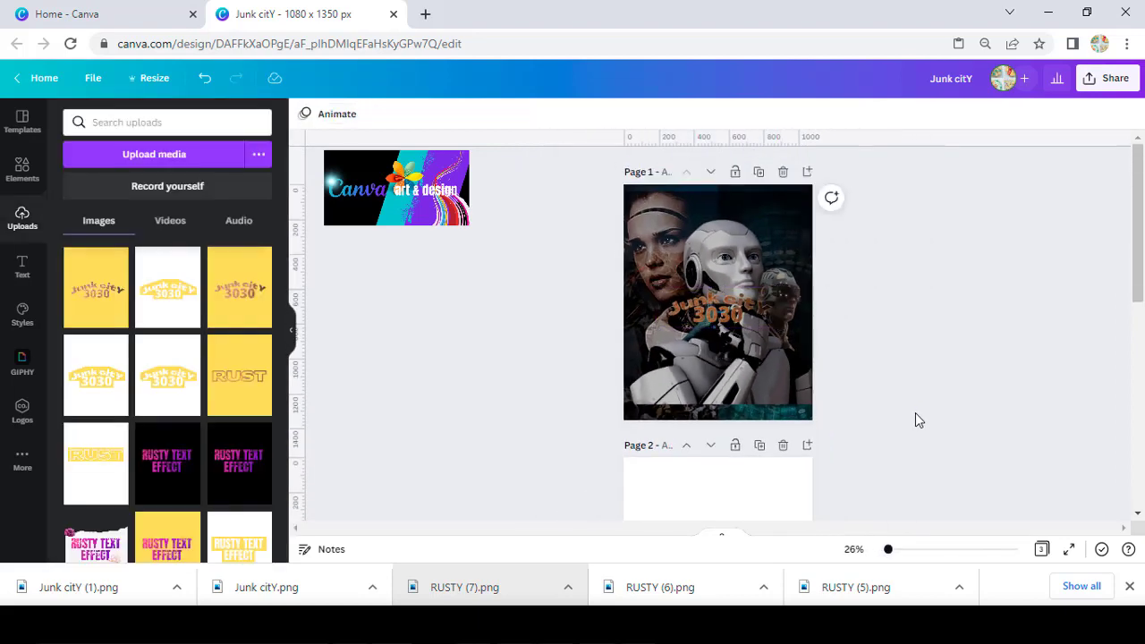
Add the recently used warm gradient circle to page 1 and make all its colours black
{"action": "left_click", "coordinate": [22, 171]}
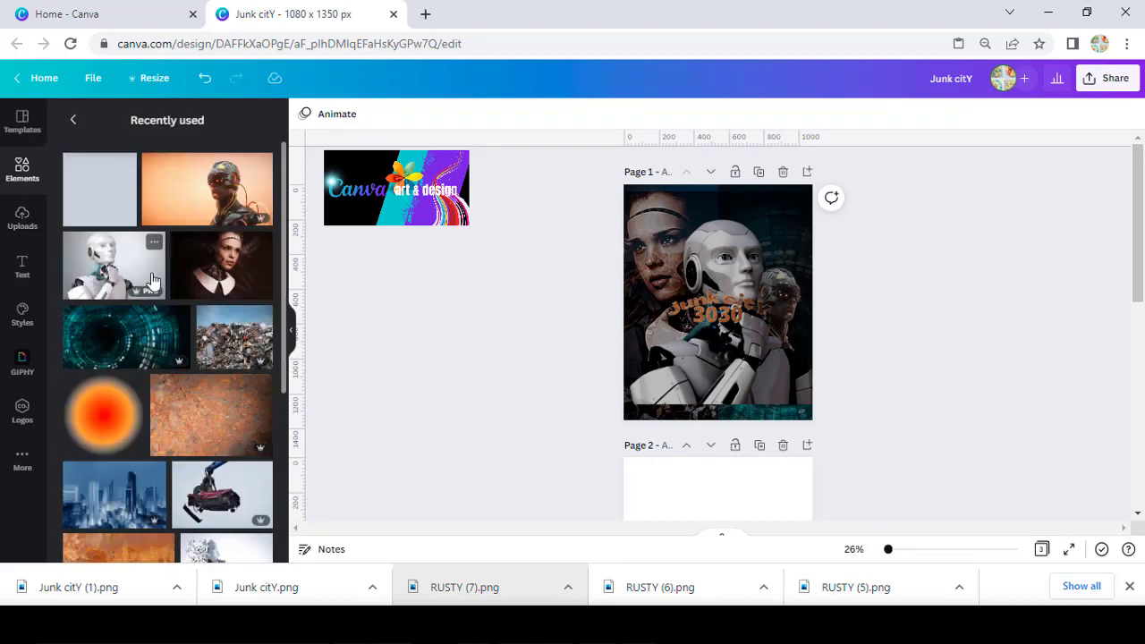
{"action": "left_click", "coordinate": [100, 422]}
{"action": "left_click", "coordinate": [304, 114]}
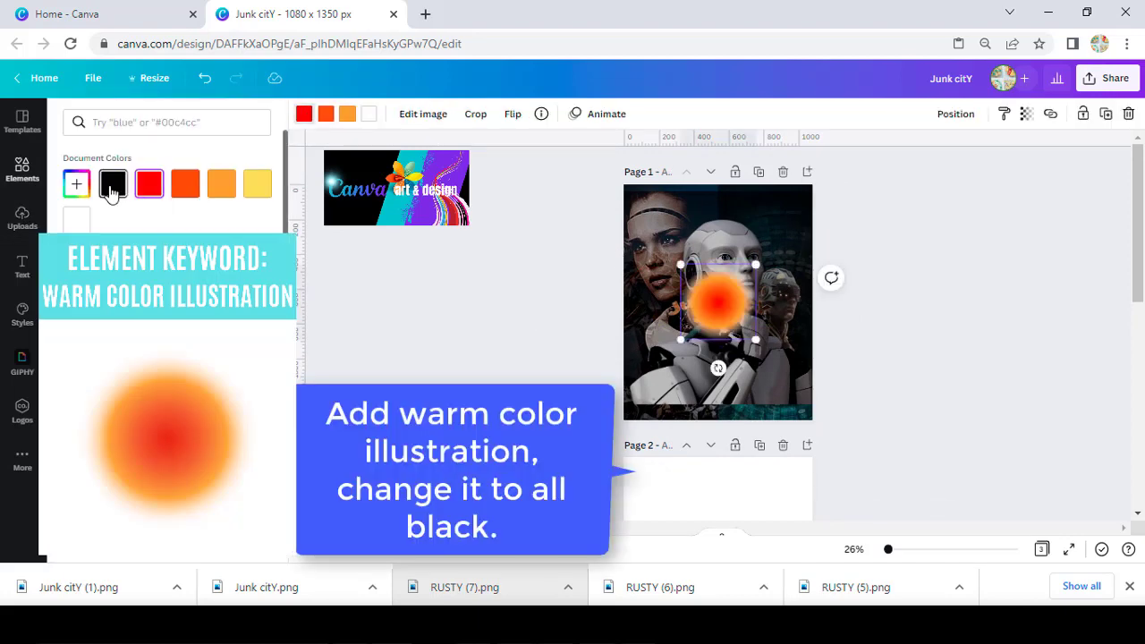
{"action": "left_click", "coordinate": [112, 183]}
{"action": "left_click", "coordinate": [112, 183]}
{"action": "left_click", "coordinate": [347, 114]}
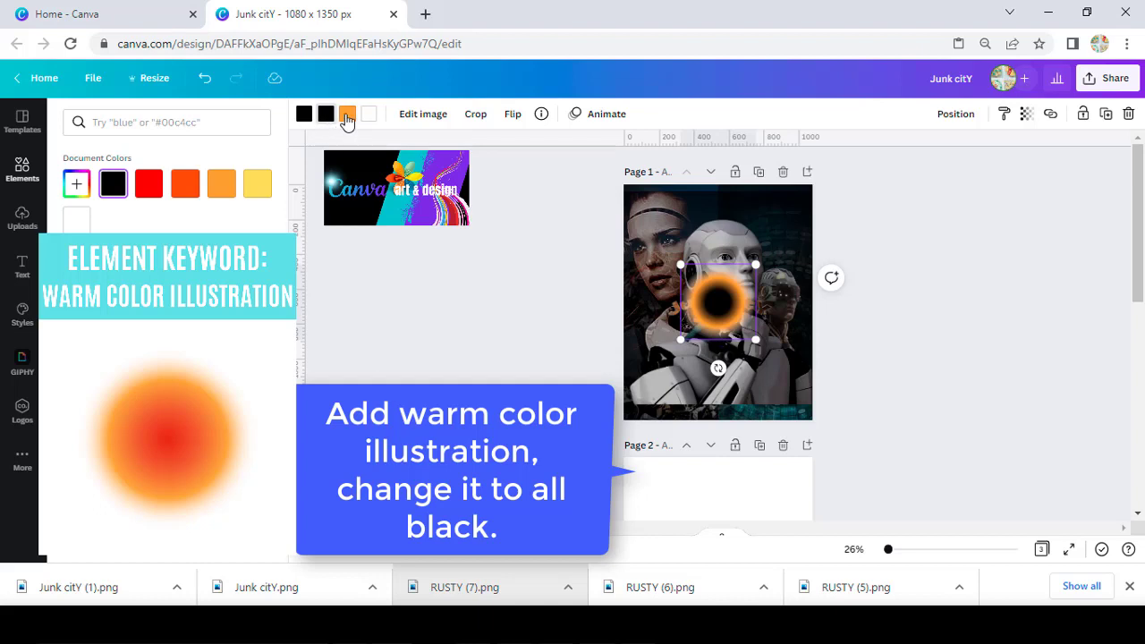
{"action": "left_click", "coordinate": [112, 183]}
{"action": "left_click", "coordinate": [369, 114]}
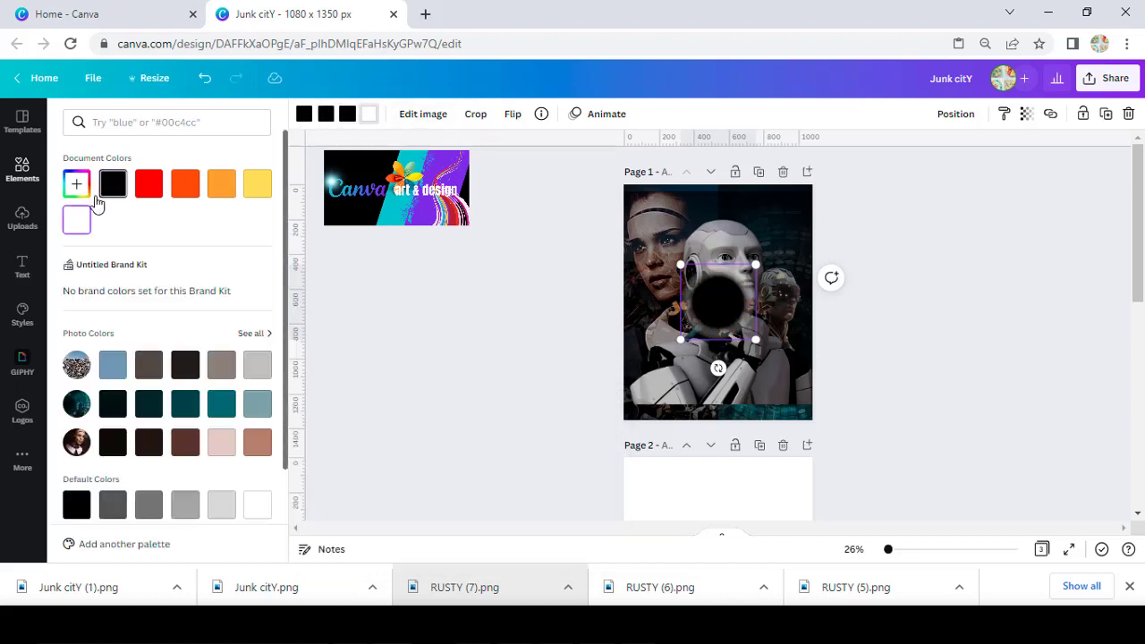
{"action": "left_click", "coordinate": [112, 183]}
Enlarge the black circle, move it over the robots' lower half, and send it back one layer
{"action": "left_click_drag", "start_coordinate": [680, 339], "coordinate": [403, 617]}
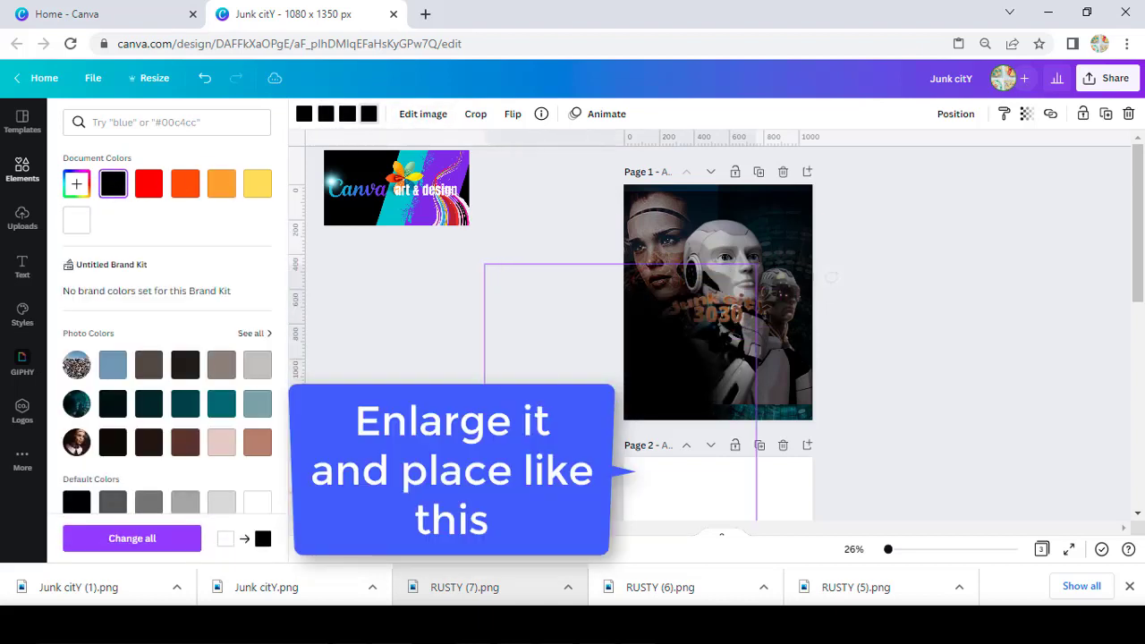
{"action": "left_click_drag", "start_coordinate": [662, 400], "coordinate": [818, 411]}
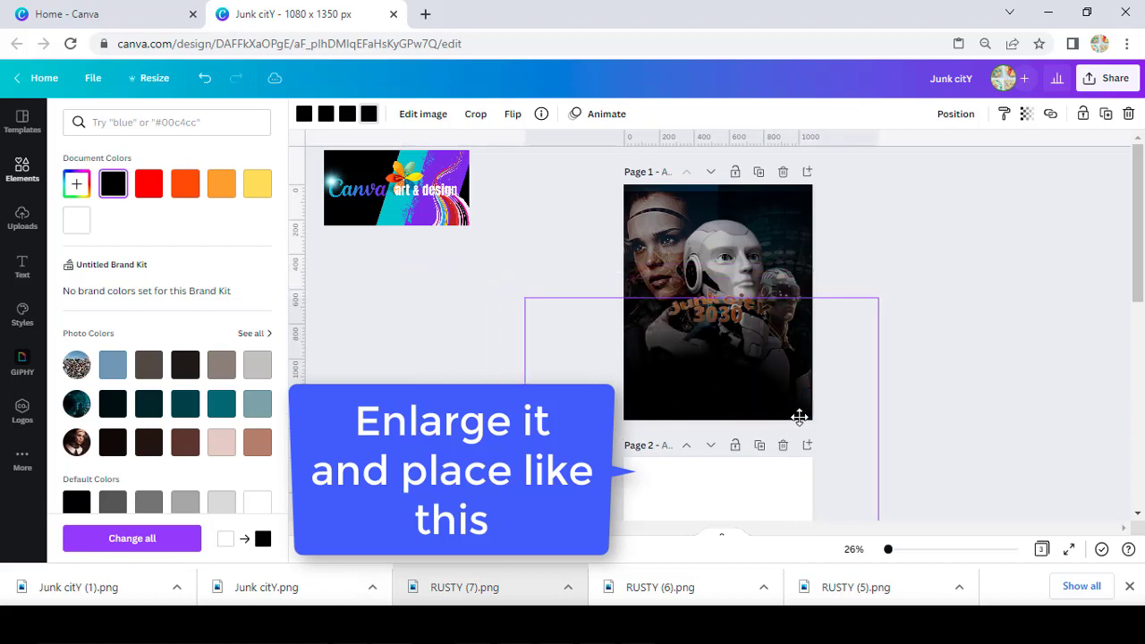
{"action": "right_click", "coordinate": [746, 384]}
{"action": "left_click", "coordinate": [828, 407]}
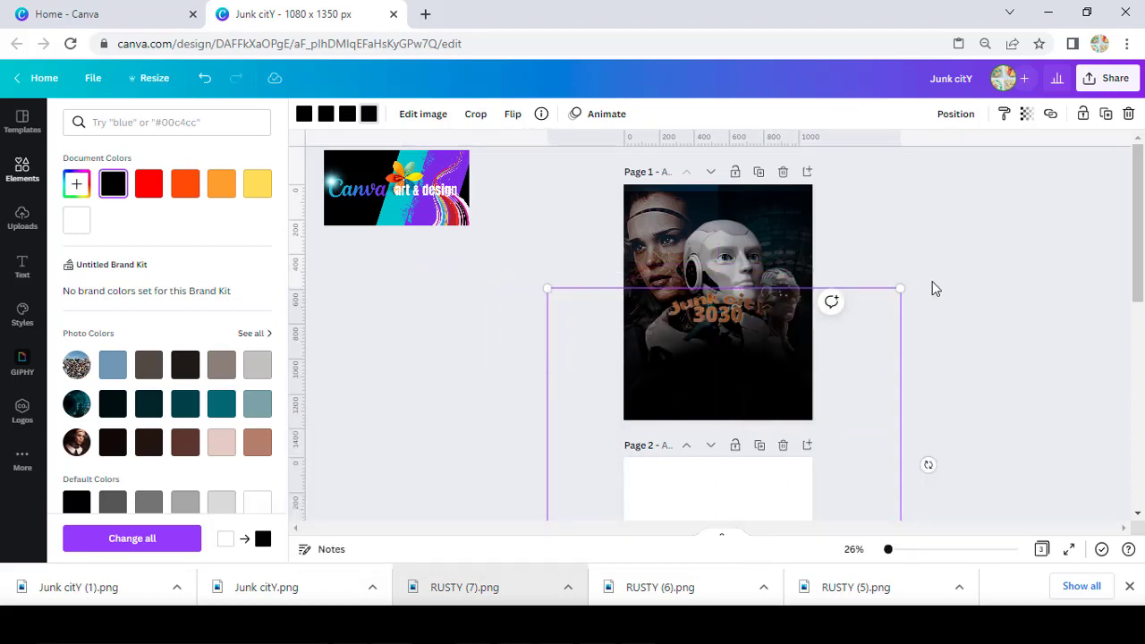
Move the Junk city 3030 title lower and enlarge it, centred, to full page width (1,080 × 338)
{"action": "left_click", "coordinate": [894, 281]}
{"action": "left_click_drag", "start_coordinate": [740, 304], "coordinate": [743, 351]}
{"action": "left_click_drag", "start_coordinate": [655, 376], "coordinate": [610, 402]}
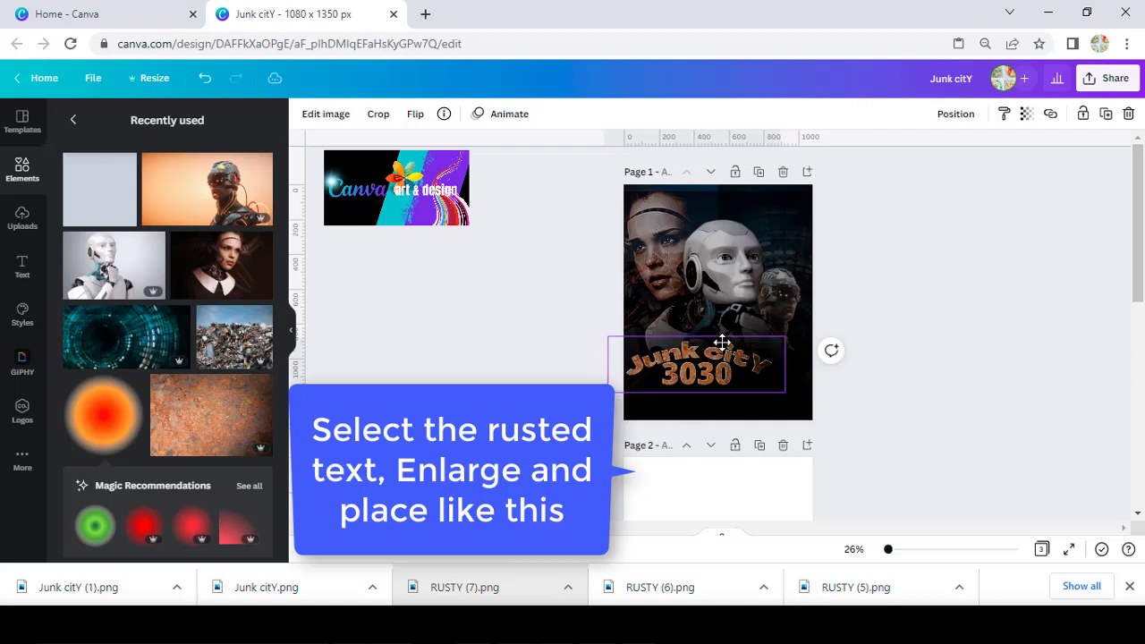
{"action": "left_click_drag", "start_coordinate": [703, 349], "coordinate": [727, 343]}
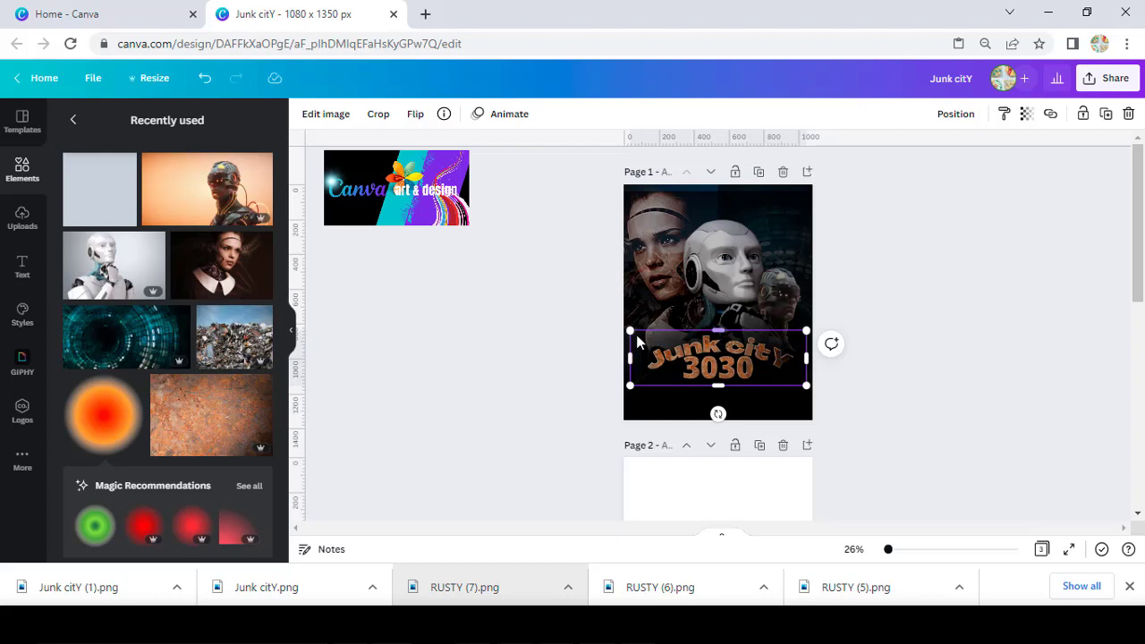
{"action": "left_click_drag", "start_coordinate": [632, 332], "coordinate": [625, 329]}
{"action": "left_click_drag", "start_coordinate": [806, 385], "coordinate": [814, 389]}
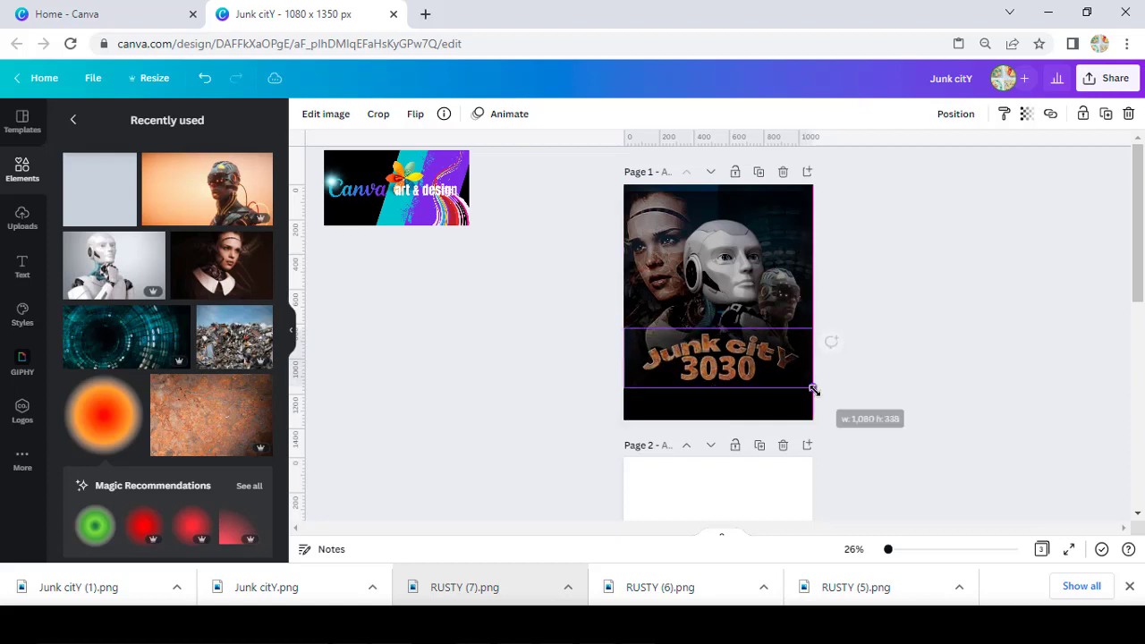
{"action": "left_click", "coordinate": [915, 400]}
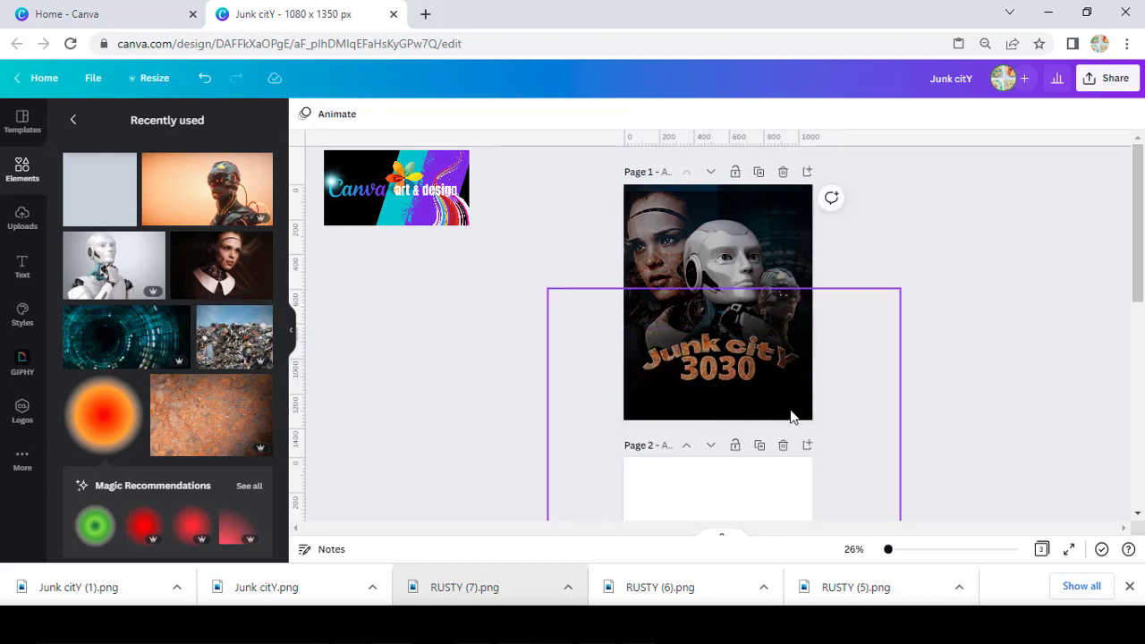
{"action": "left_click", "coordinate": [790, 416]}
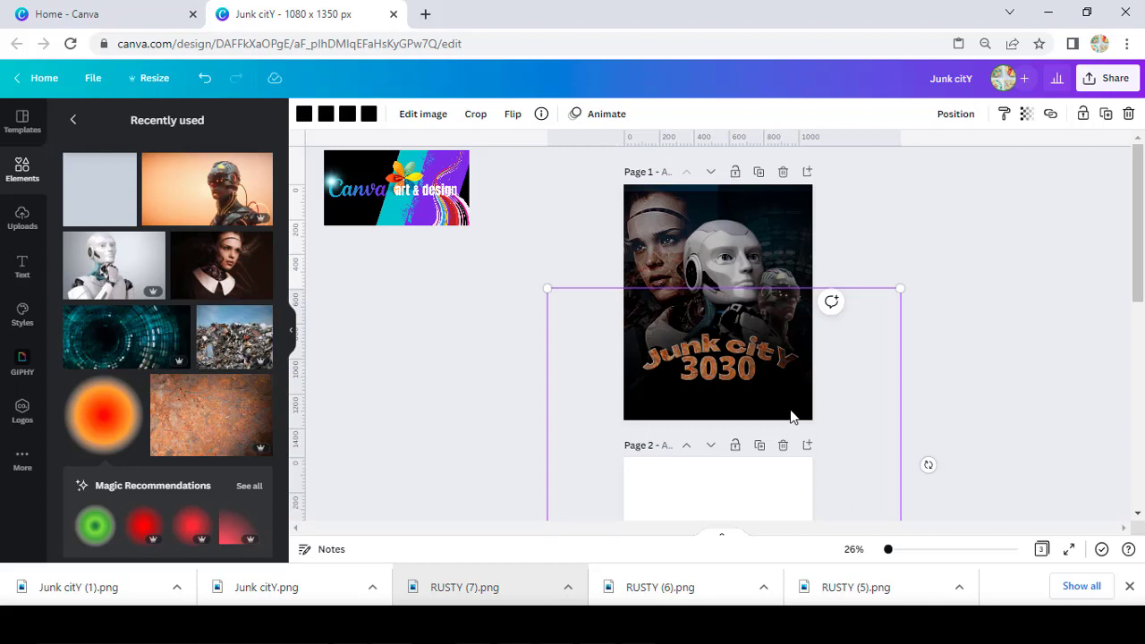
Duplicate the black shadow element and drag the copy up over the poster's top
{"action": "right_click", "coordinate": [782, 425]}
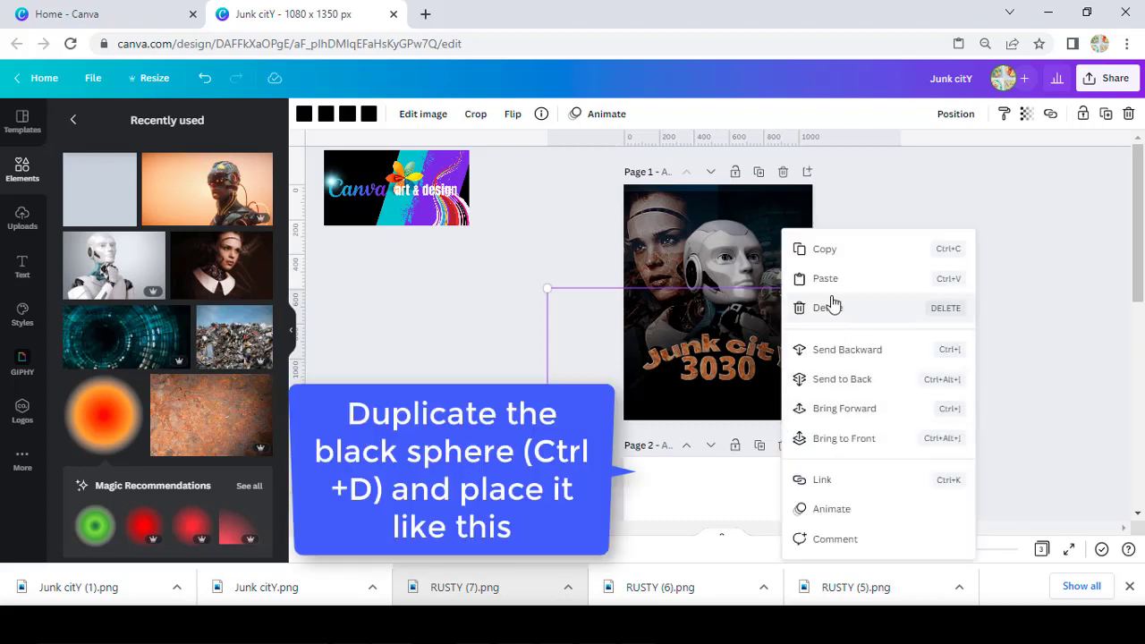
{"action": "left_click", "coordinate": [834, 279]}
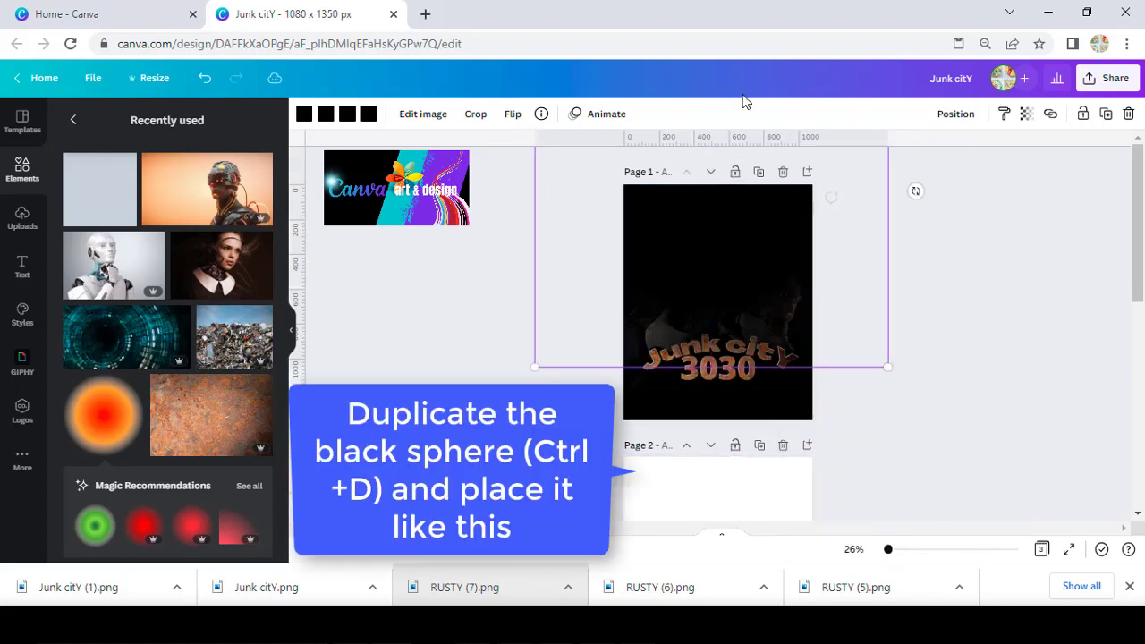
{"action": "mouse_move", "coordinate": [739, 208]}
{"action": "left_mouse_down"}
{"action": "mouse_move", "coordinate": [734, 123]}
{"action": "mouse_move", "coordinate": [736, 136]}
{"action": "left_mouse_up"}
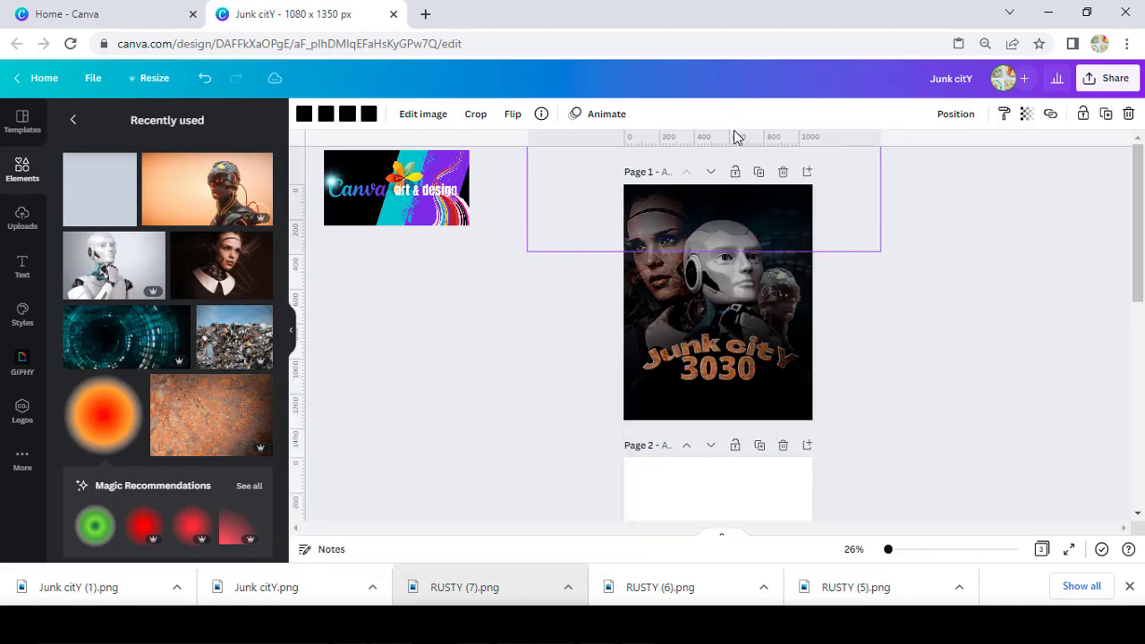
{"action": "left_click_drag", "start_coordinate": [889, 550], "coordinate": [895, 550]}
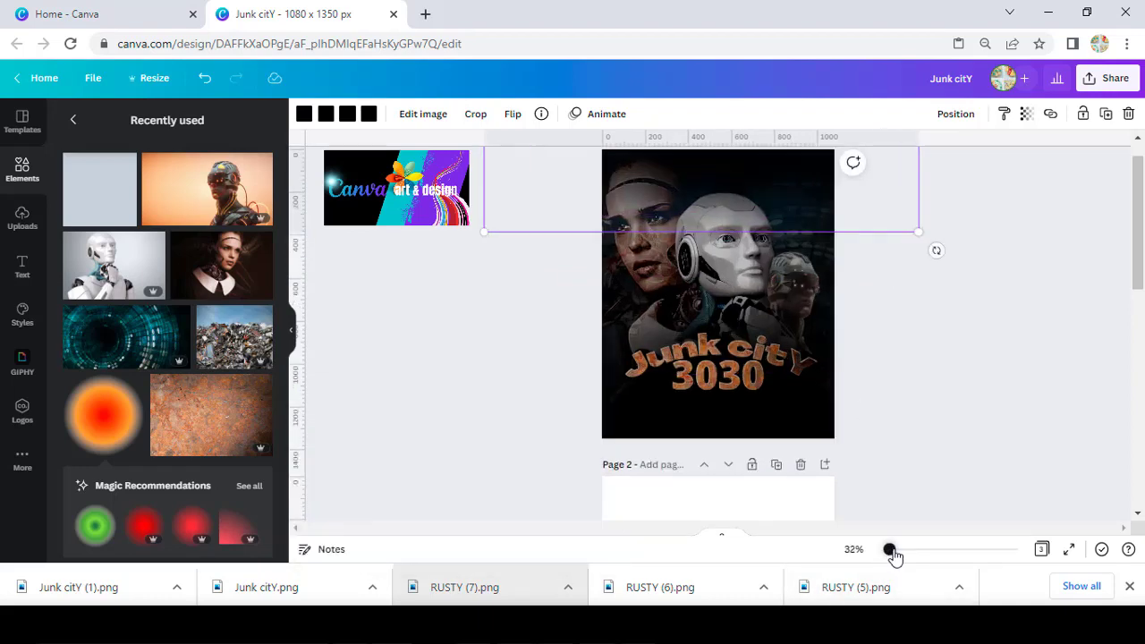
{"action": "scroll", "coordinate": [955, 400], "scroll_direction": "up", "scroll_amount": 3}
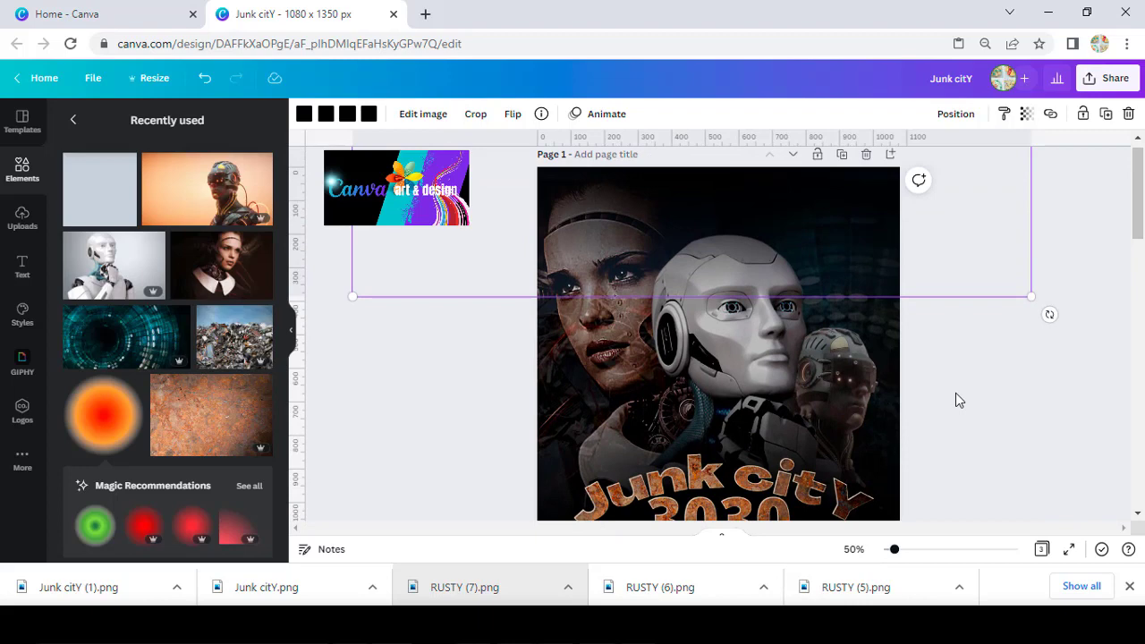
Narrow the top black element from its right side, undoing an accidental rotation
{"action": "left_click", "coordinate": [1010, 394]}
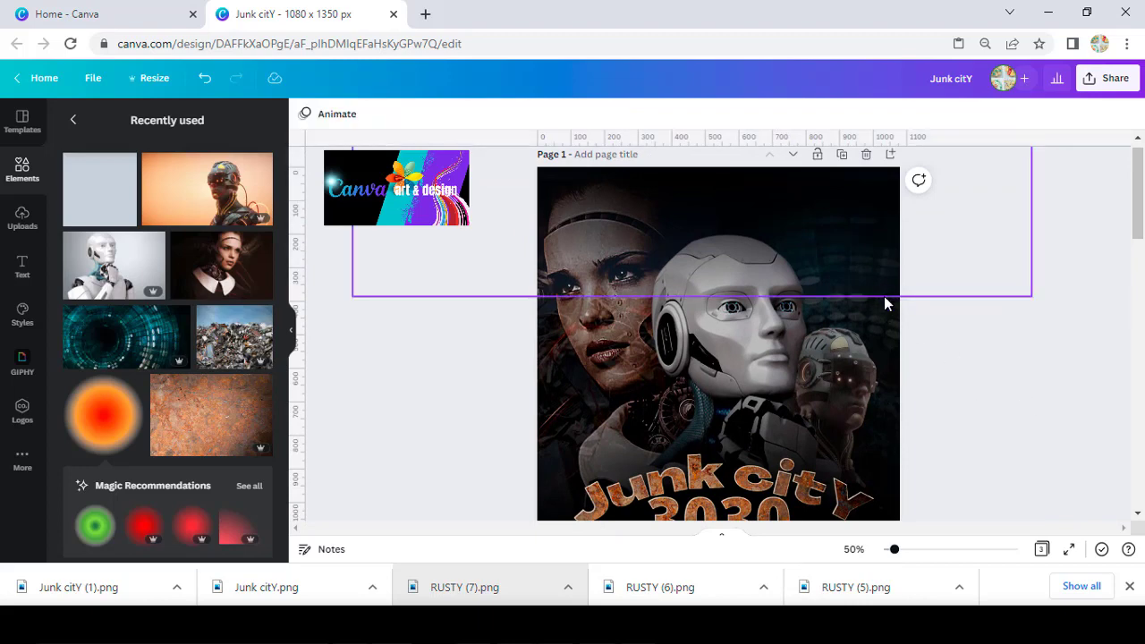
{"action": "left_click", "coordinate": [862, 244]}
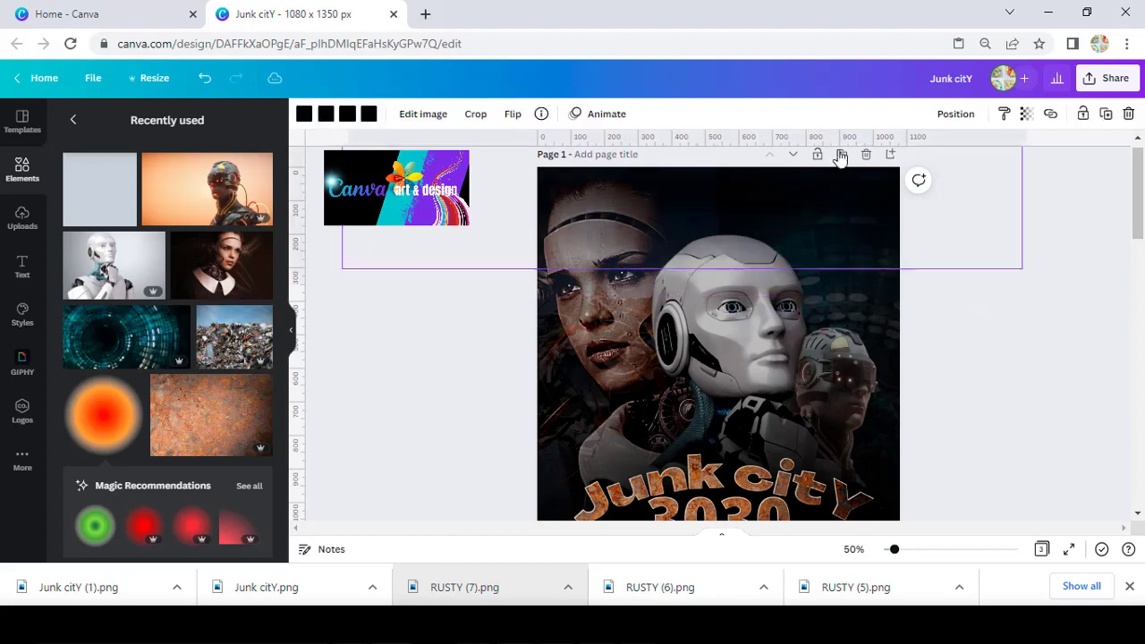
{"action": "left_click_drag", "start_coordinate": [838, 152], "coordinate": [882, 224]}
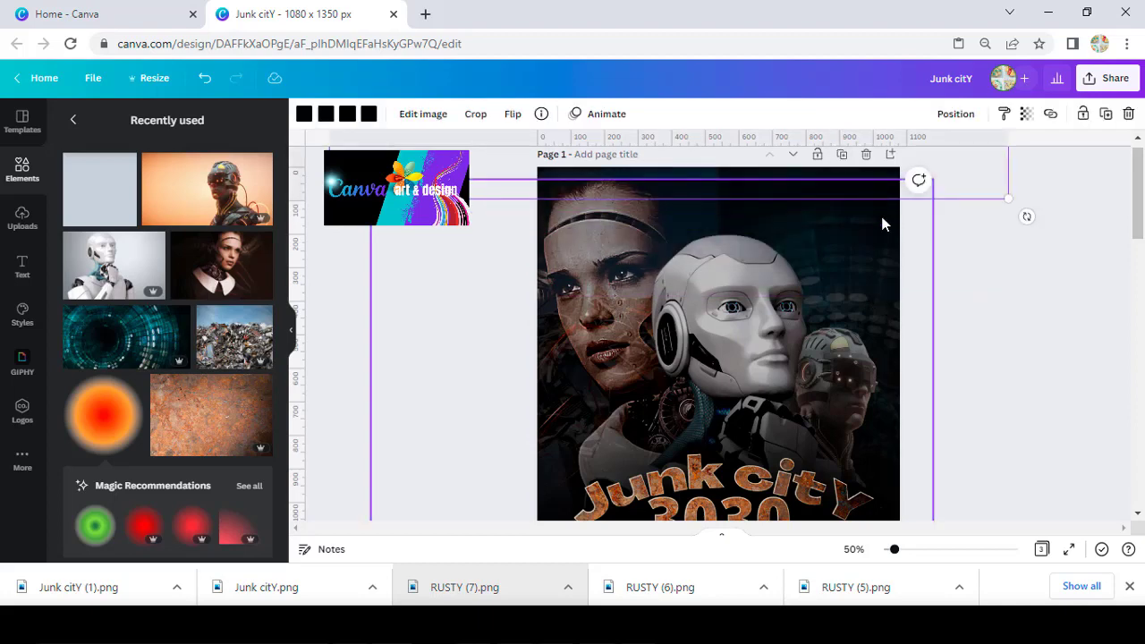
{"action": "key", "text": "ctrl+z"}
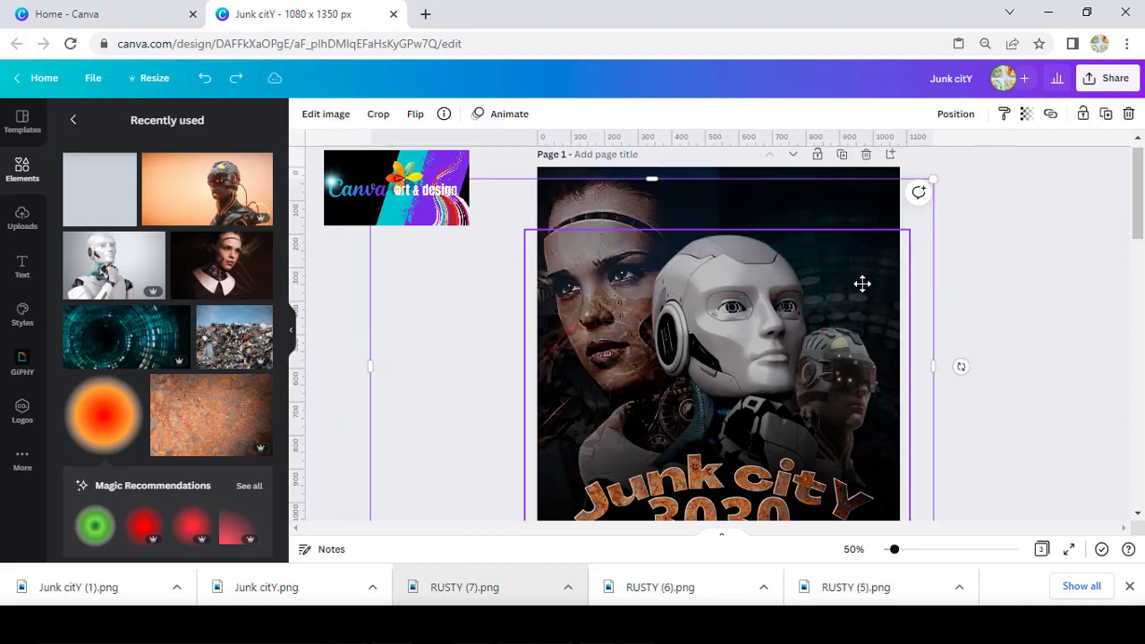
{"action": "left_click_drag", "start_coordinate": [932, 365], "coordinate": [848, 365]}
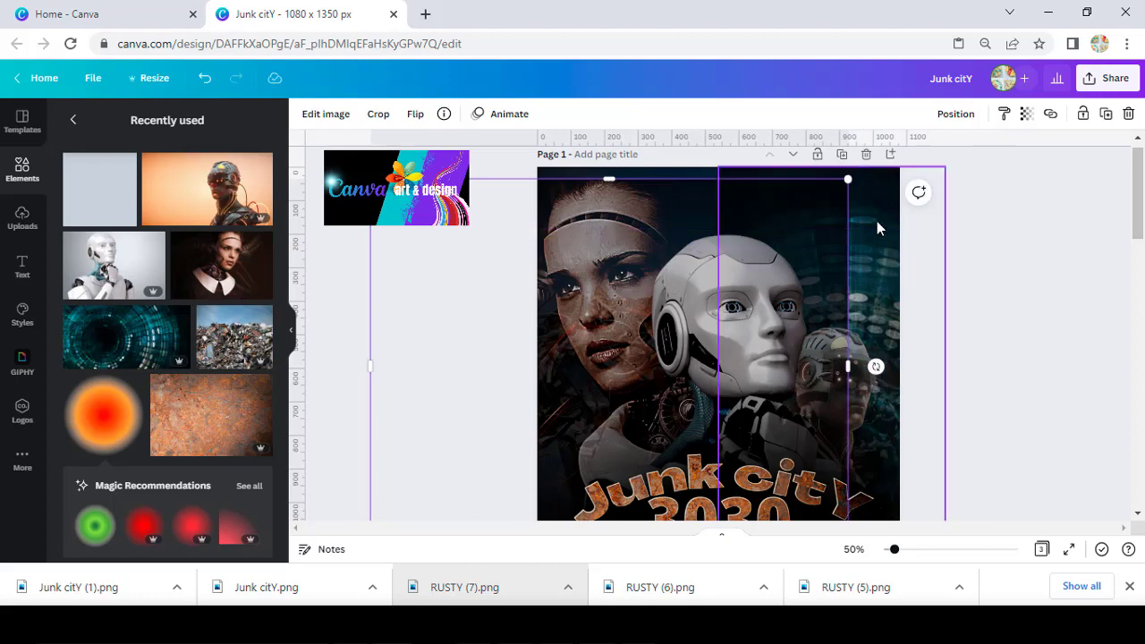
{"action": "left_click", "coordinate": [1026, 116]}
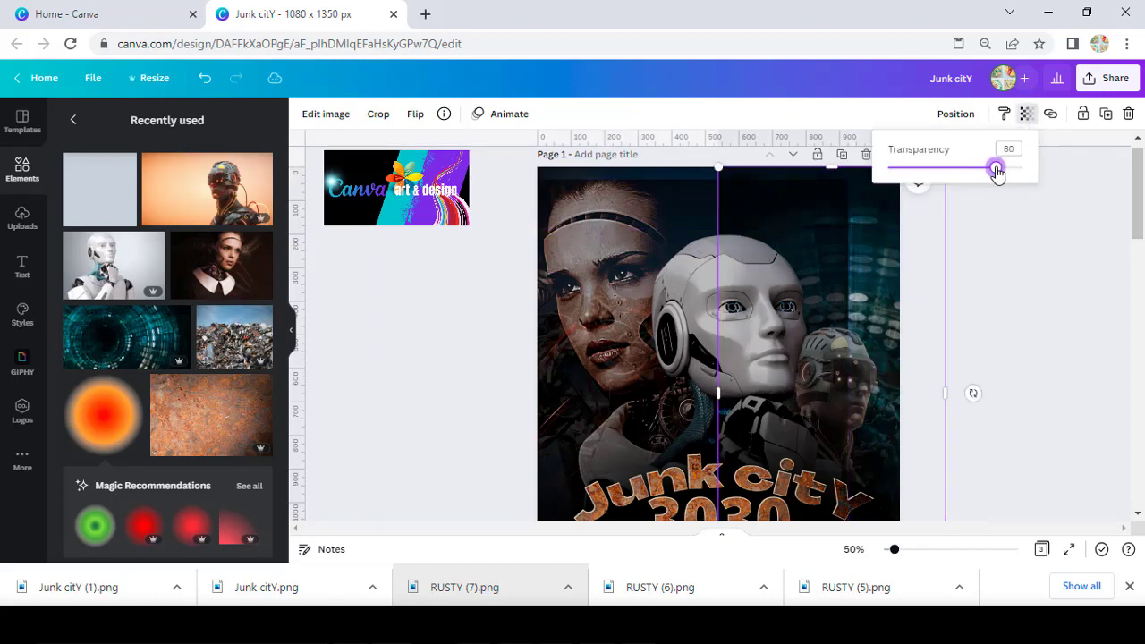
Stretch the top shadow to the page edge and lower it over the poster's top
{"action": "left_click", "coordinate": [1004, 263]}
{"action": "left_click", "coordinate": [832, 225]}
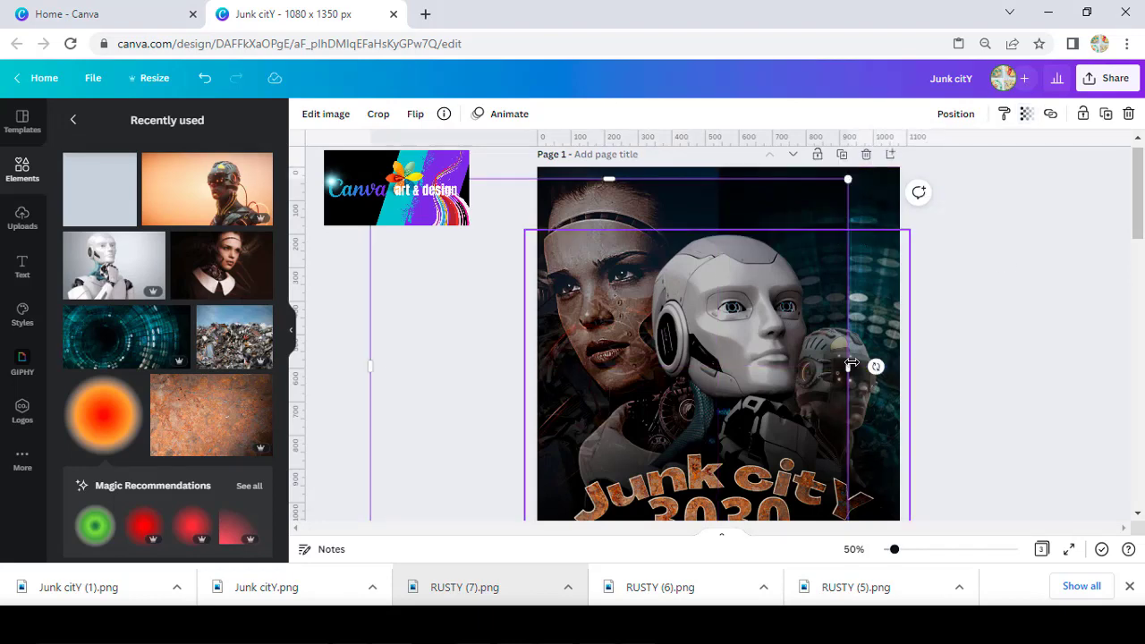
{"action": "left_click_drag", "start_coordinate": [850, 364], "coordinate": [899, 366]}
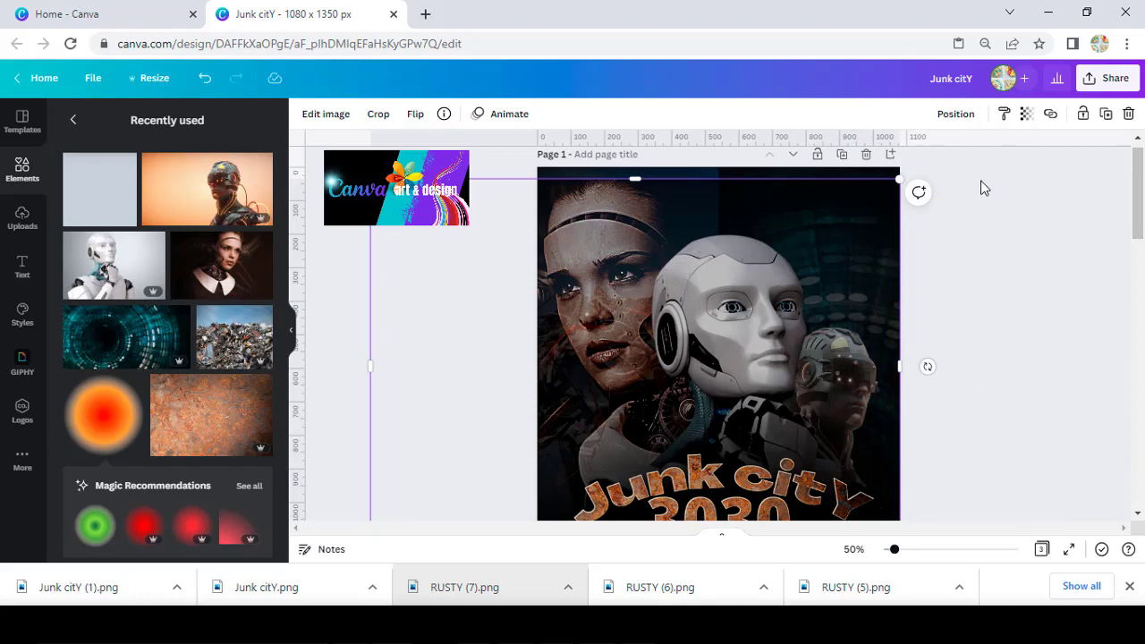
{"action": "left_click_drag", "start_coordinate": [884, 182], "coordinate": [888, 283]}
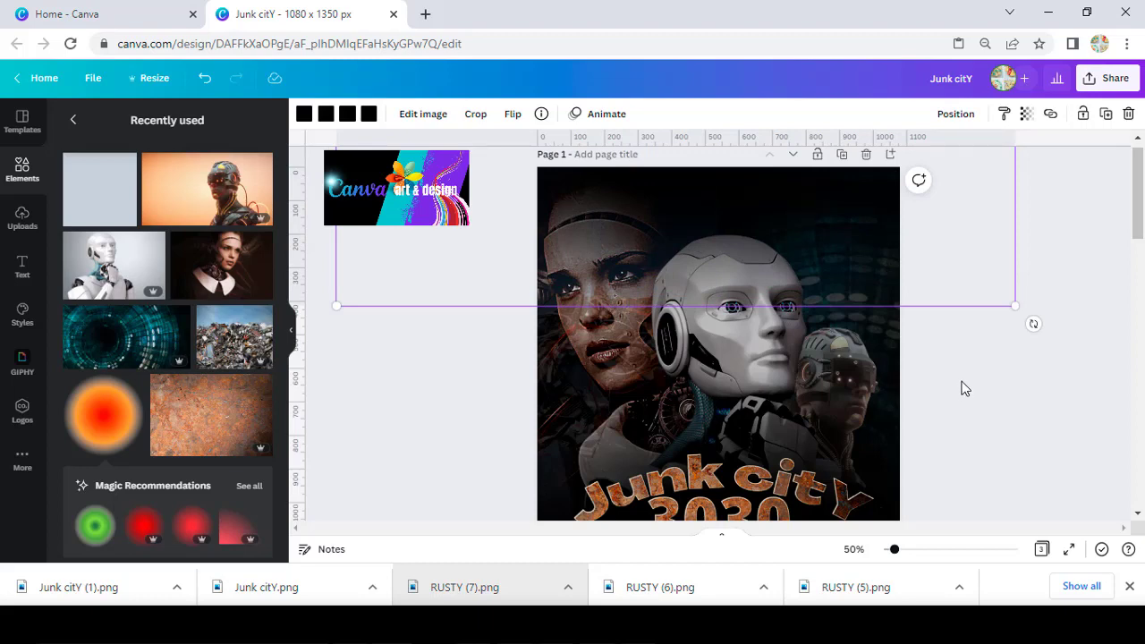
{"action": "left_click_drag", "start_coordinate": [794, 199], "coordinate": [794, 218]}
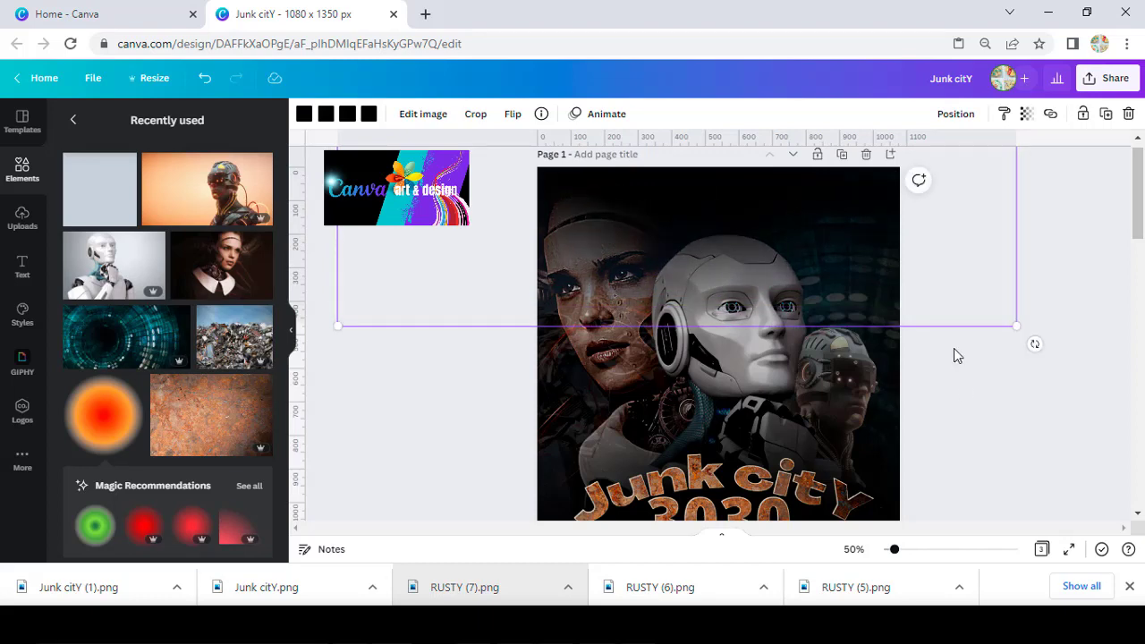
{"action": "left_click", "coordinate": [1005, 421]}
{"action": "scroll", "coordinate": [1005, 420], "scroll_direction": "down", "scroll_amount": 3}
{"action": "scroll", "coordinate": [1005, 421], "scroll_direction": "up", "scroll_amount": 3}
{"action": "scroll", "coordinate": [1005, 421], "scroll_direction": "down", "scroll_amount": 1}
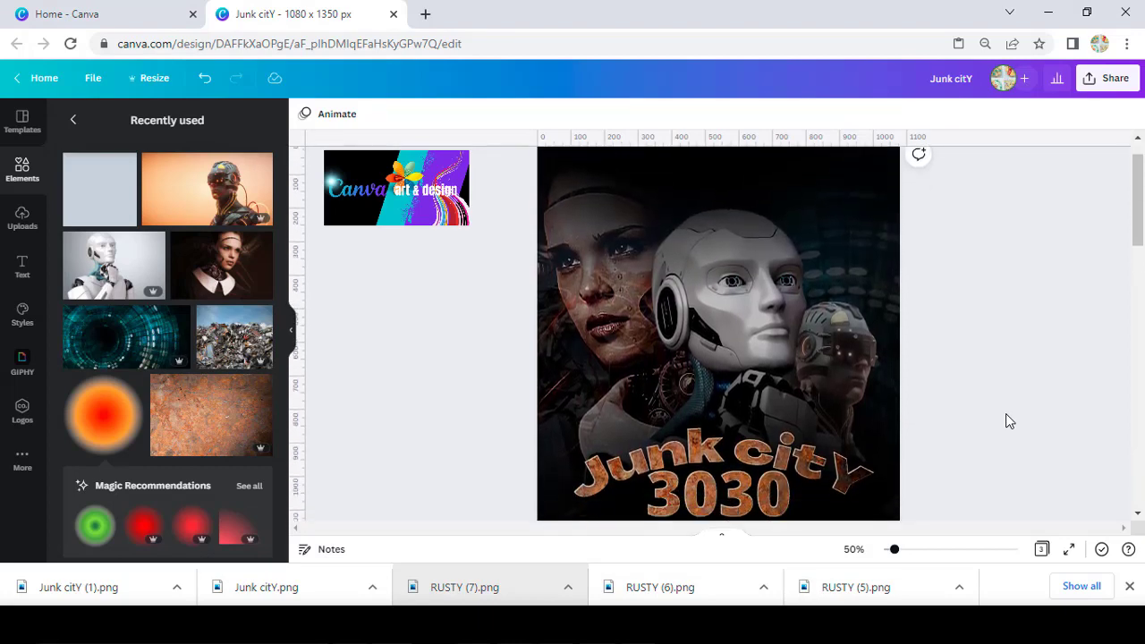
{"action": "scroll", "coordinate": [1005, 420], "scroll_direction": "down", "scroll_amount": 2}
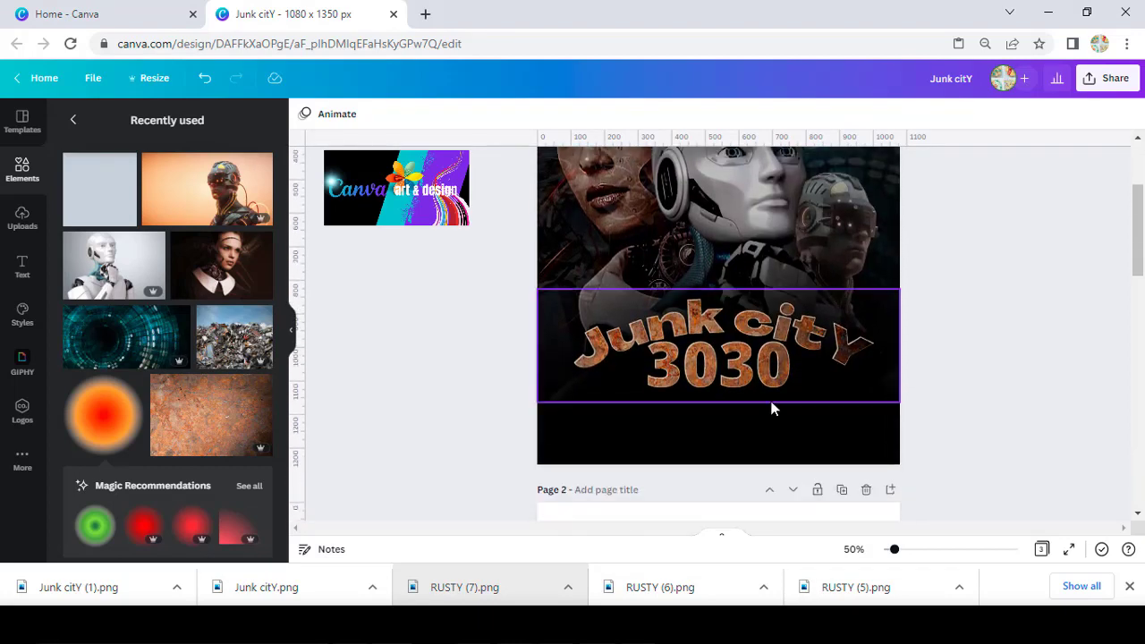
Add a subheading under the 3030 title with the tagline 'WHEN THE CREATURE CONTROLS ITS CREATOR'
{"action": "left_click", "coordinate": [23, 224]}
{"action": "left_click", "coordinate": [22, 266]}
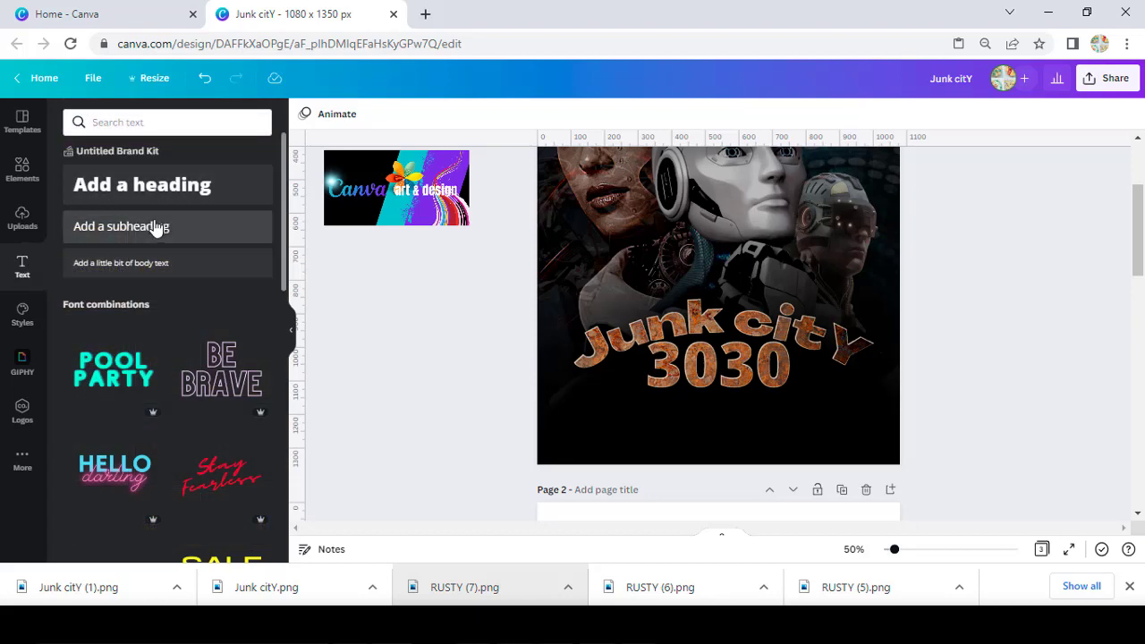
{"action": "left_click", "coordinate": [153, 228]}
{"action": "key", "text": "ctrl+z"}
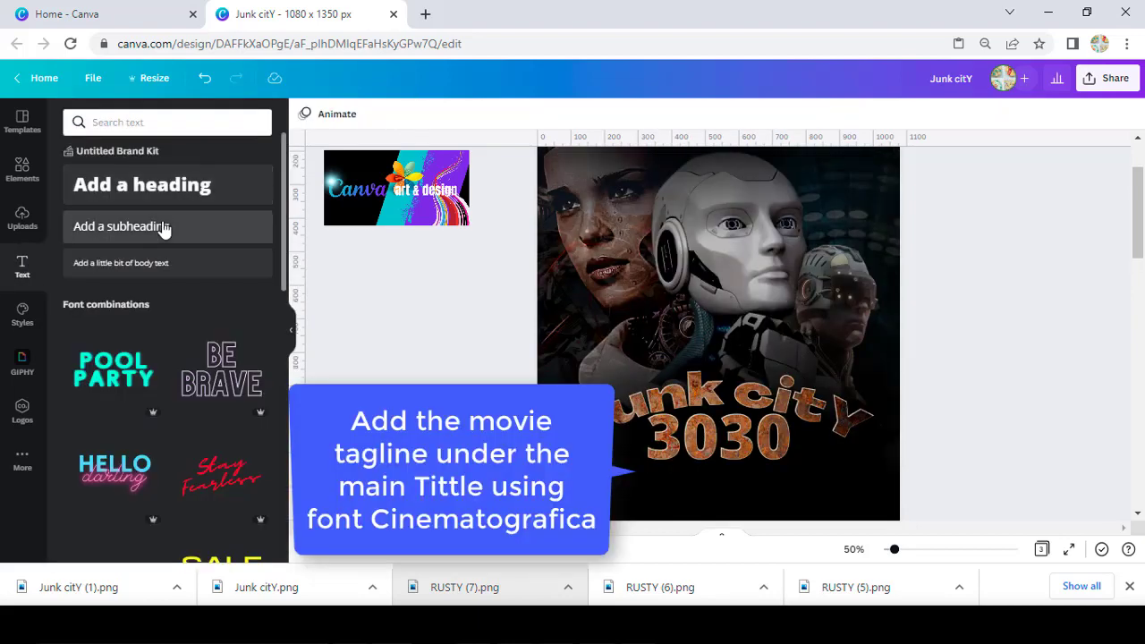
{"action": "left_click", "coordinate": [159, 226]}
{"action": "left_click_drag", "start_coordinate": [729, 365], "coordinate": [708, 526]}
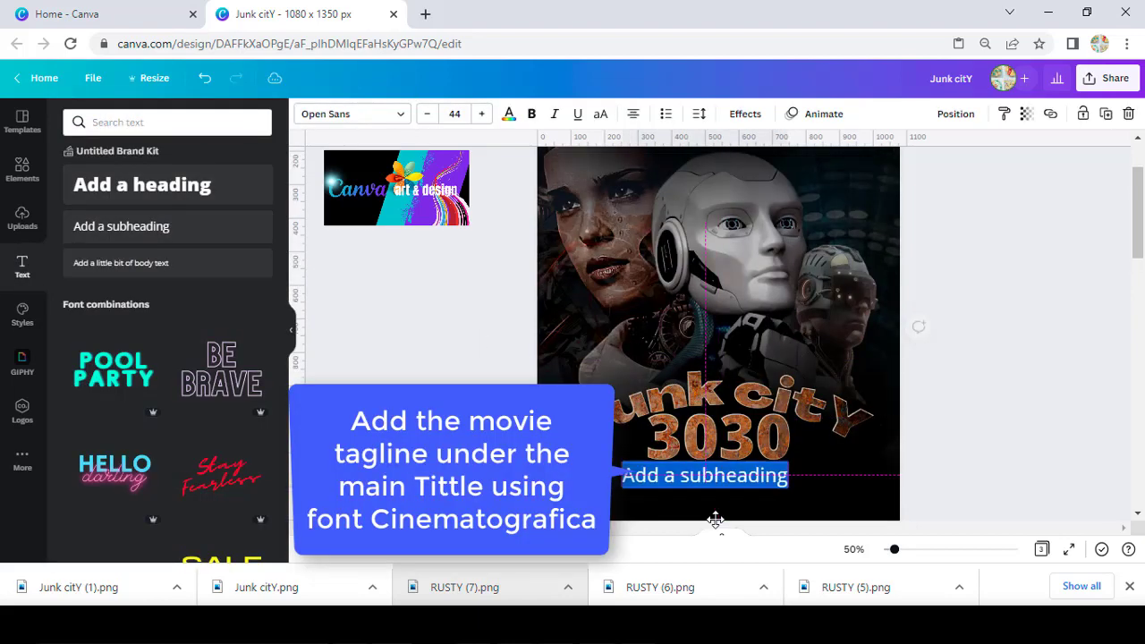
{"action": "type", "text": "when"}
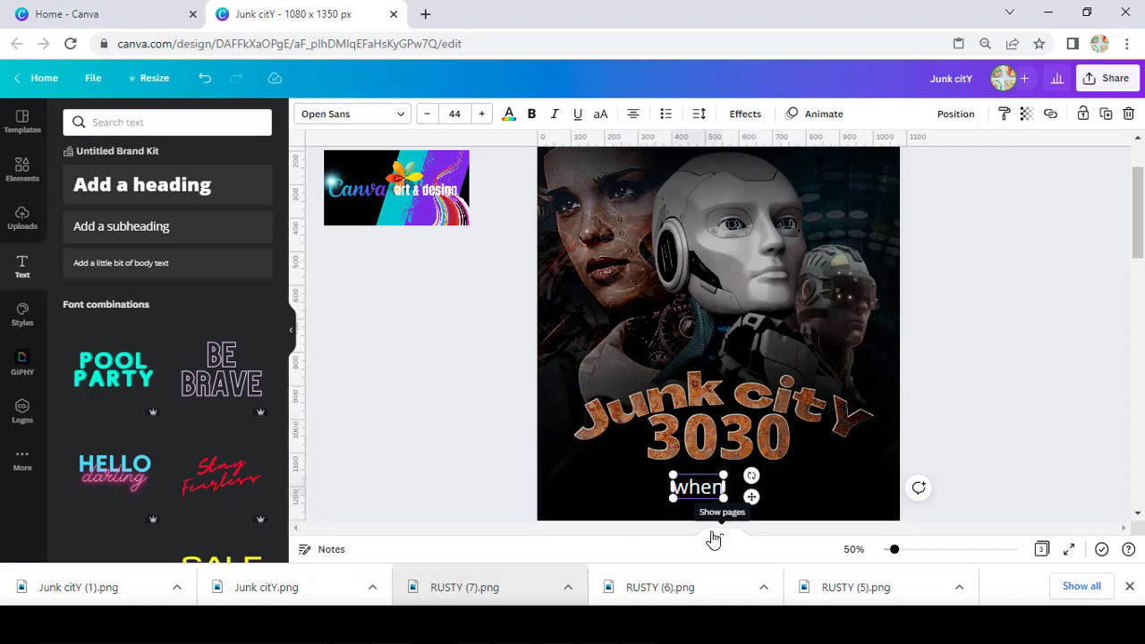
{"action": "key", "text": "BackSpace"}
{"action": "key", "text": "BackSpace"}
{"action": "key", "text": "BackSpace"}
{"action": "type", "text": "WHEN T"}
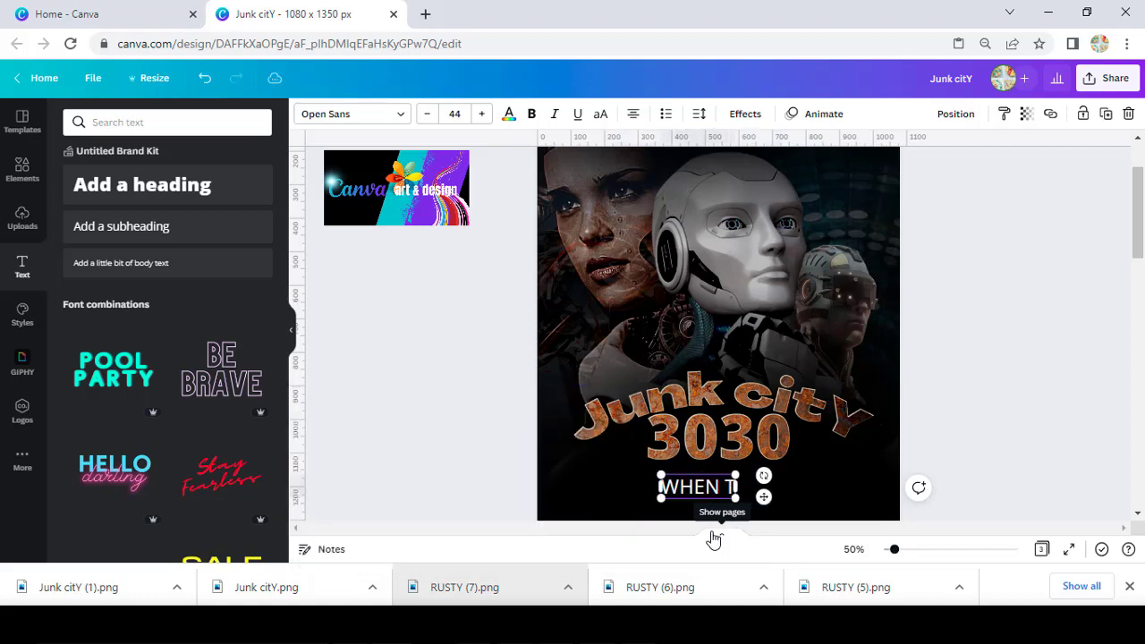
{"action": "type", "text": "HE CREATURE"}
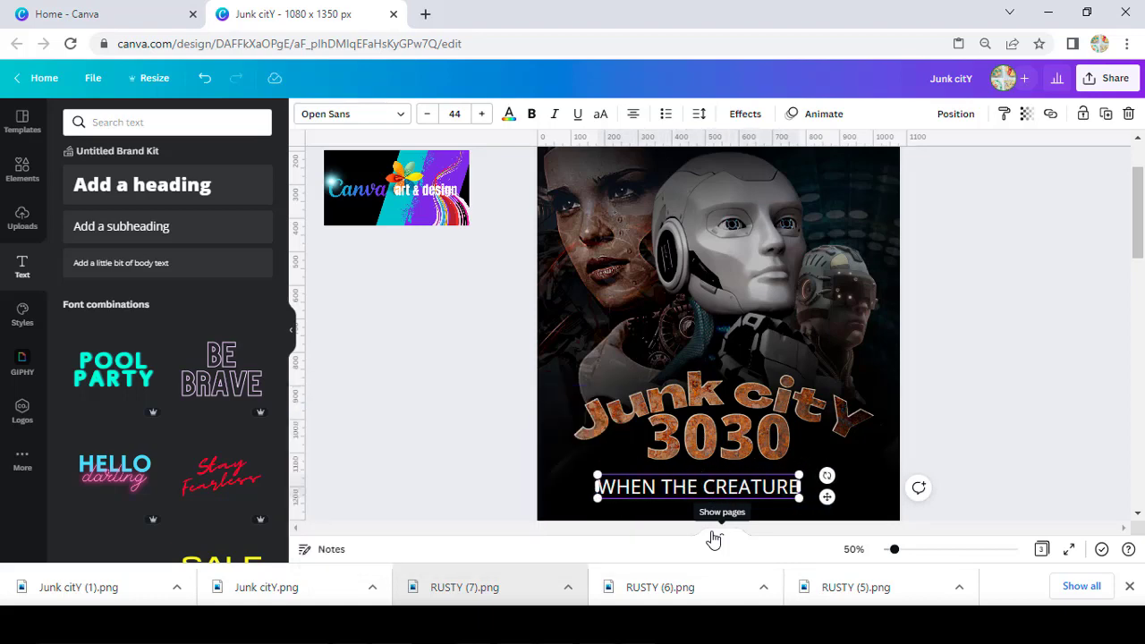
{"action": "type", "text": " CONT"}
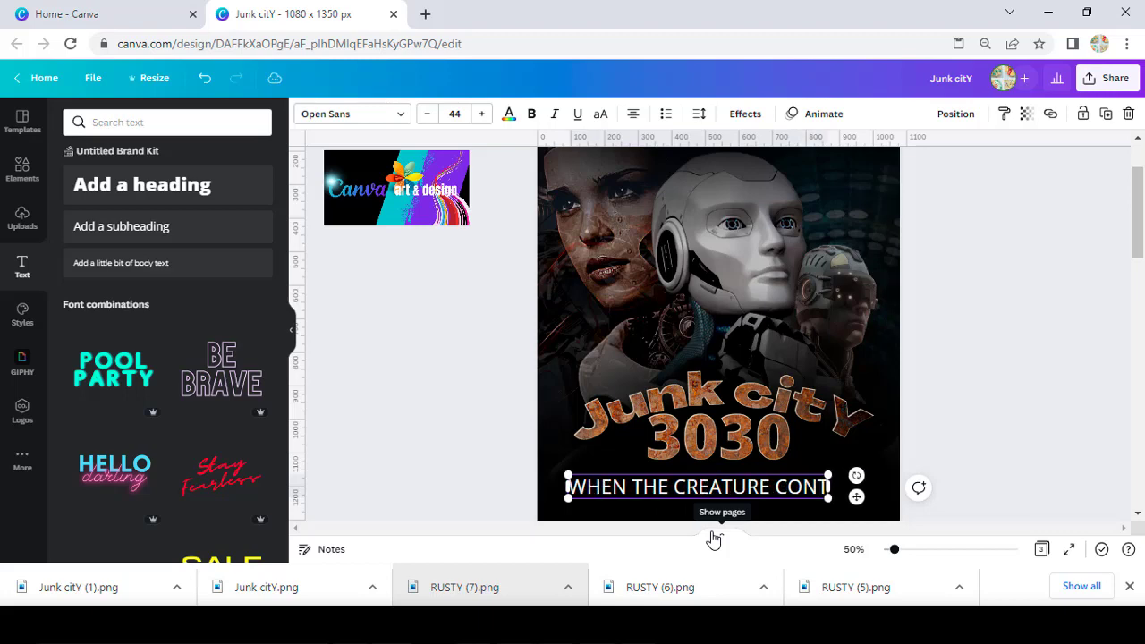
{"action": "type", "text": "ROLS"}
{"action": "key", "text": "Return"}
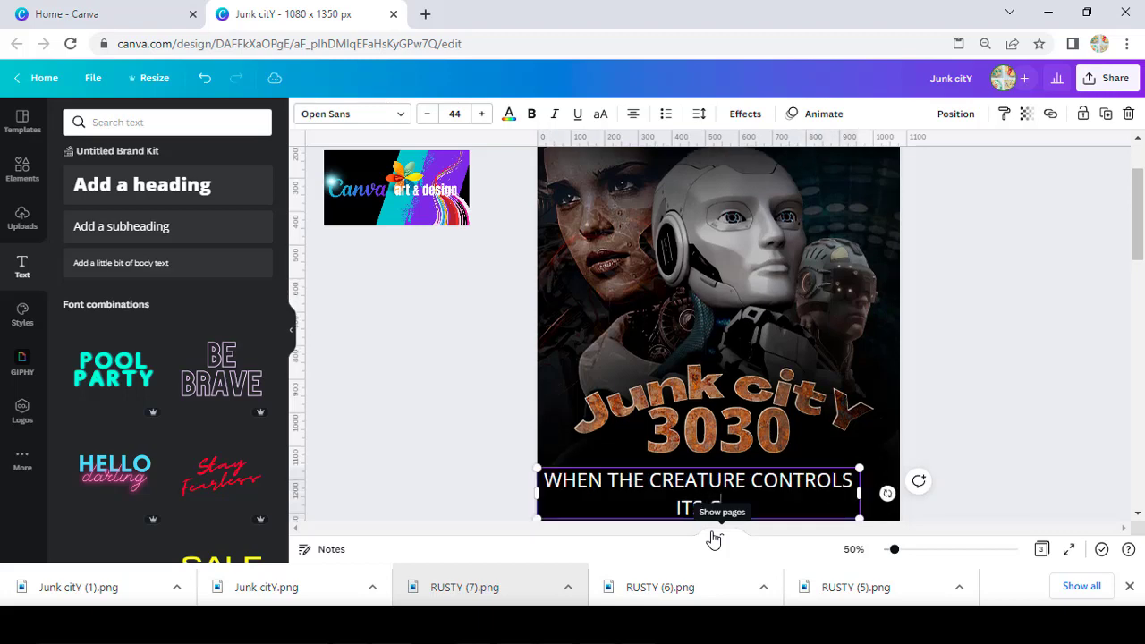
{"action": "type", "text": "REATOR"}
Set the tagline in Cinematografica at size 55.5 with wider letter spacing
{"action": "key", "text": "ctrl+a"}
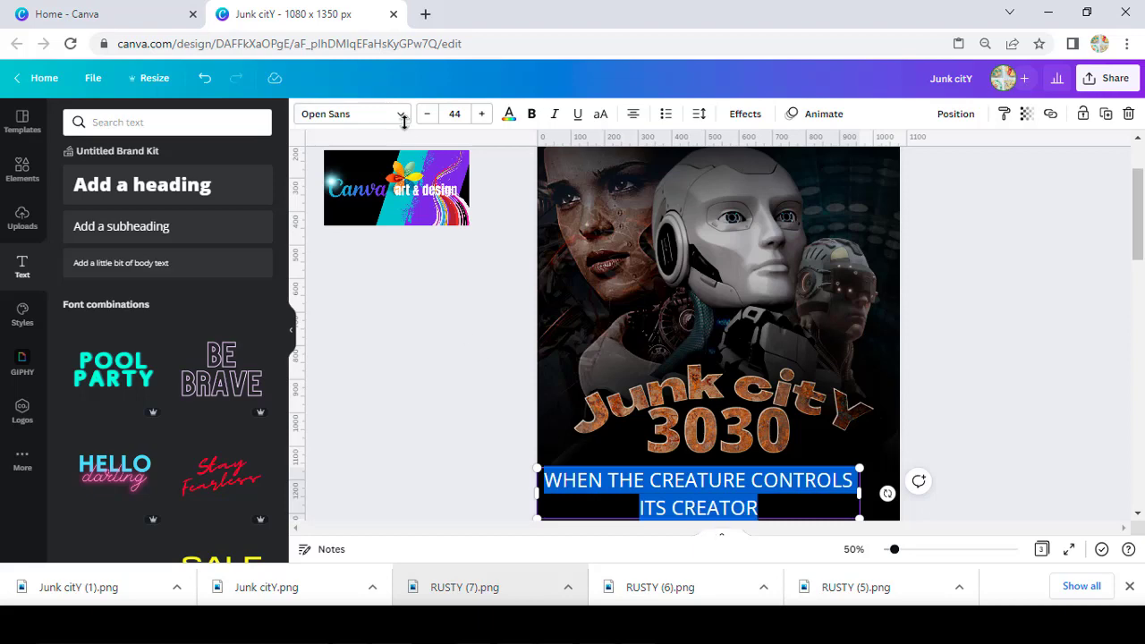
{"action": "left_click", "coordinate": [401, 116]}
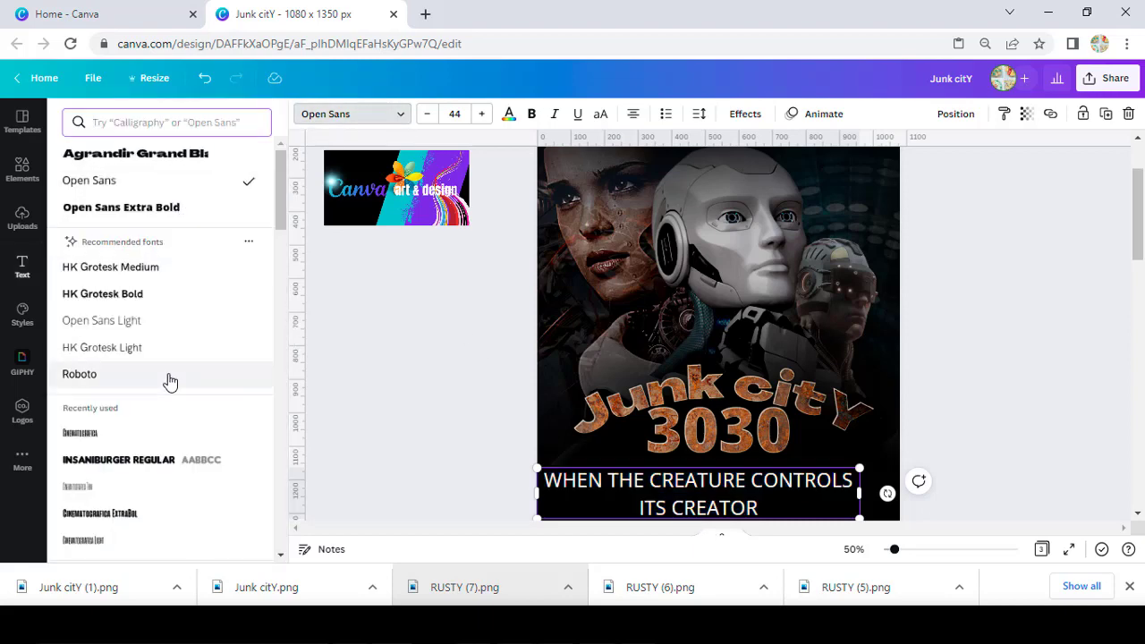
{"action": "scroll", "coordinate": [168, 382], "scroll_direction": "down", "scroll_amount": 1}
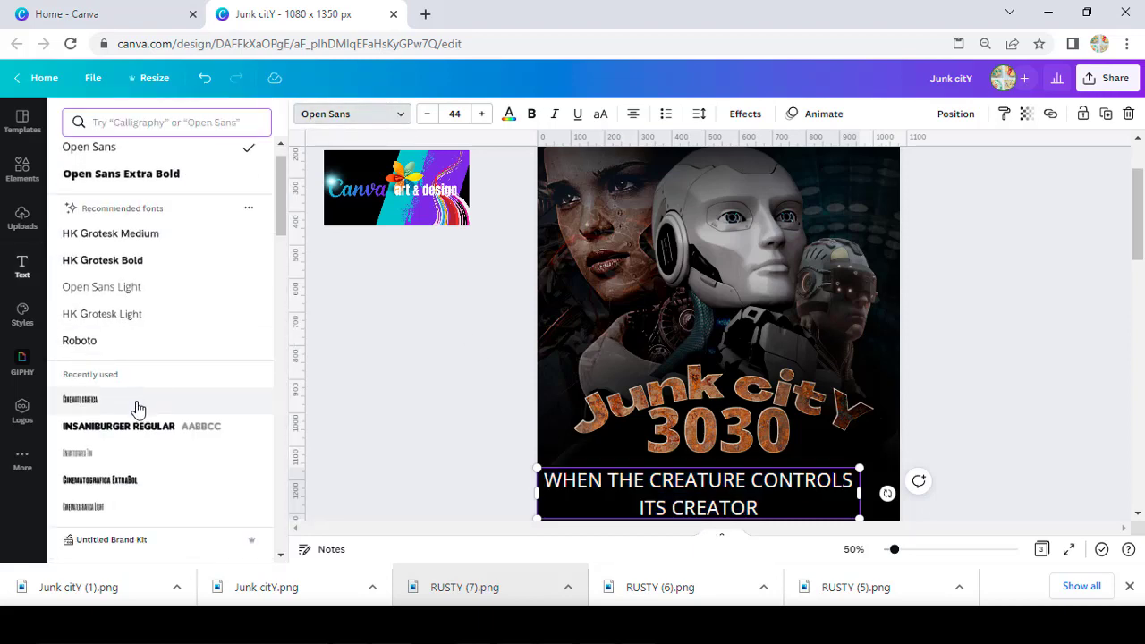
{"action": "left_click", "coordinate": [136, 403]}
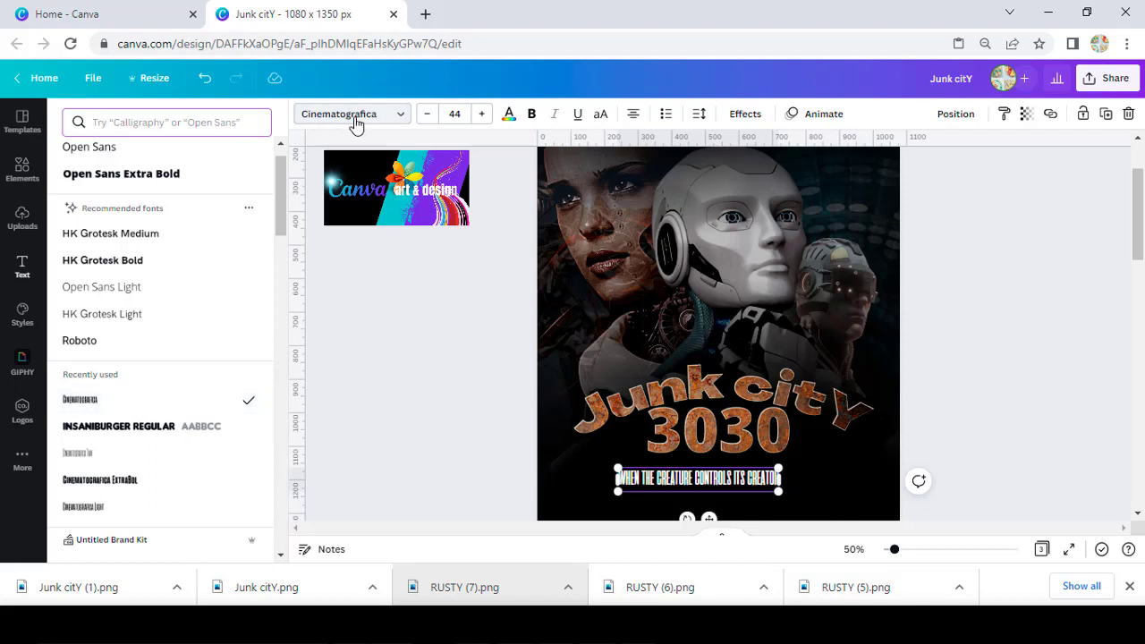
{"action": "left_click_drag", "start_coordinate": [778, 490], "coordinate": [821, 496]}
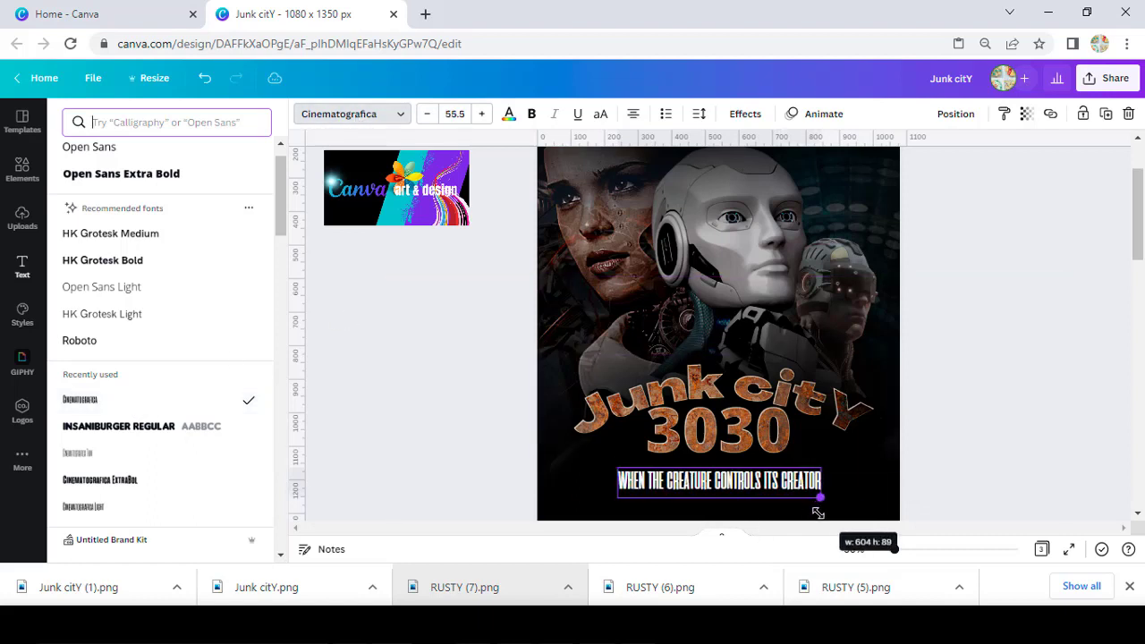
{"action": "left_click", "coordinate": [699, 114]}
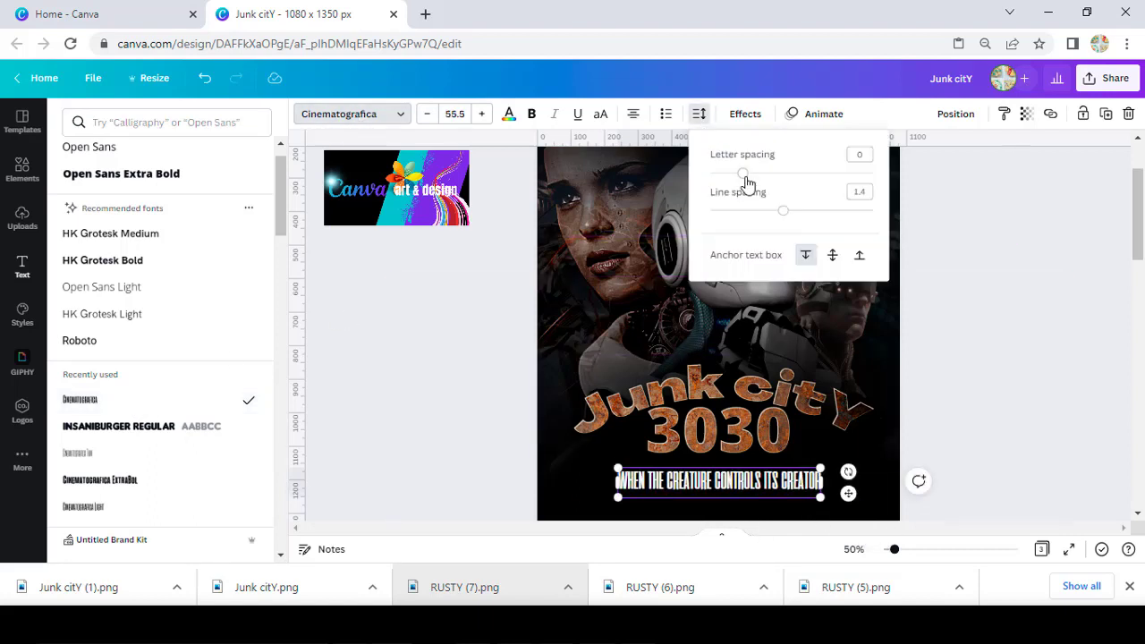
{"action": "left_click_drag", "start_coordinate": [747, 182], "coordinate": [753, 182]}
Apply a Neon effect to the tagline and colour it orange #CD9034
{"action": "left_click", "coordinate": [741, 116]}
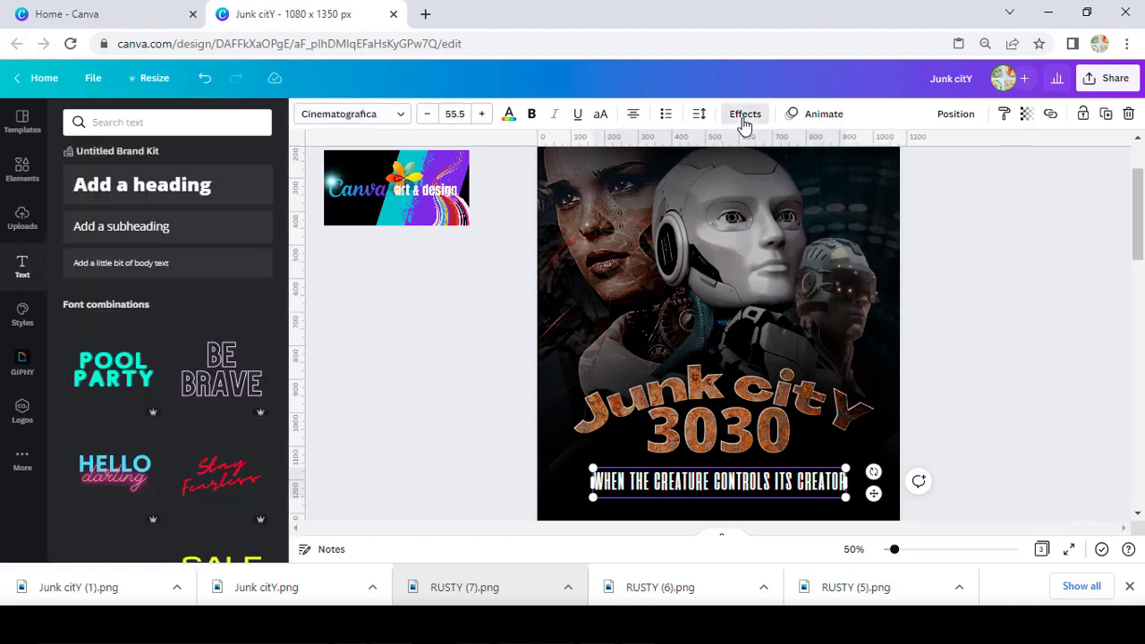
{"action": "left_click", "coordinate": [164, 375]}
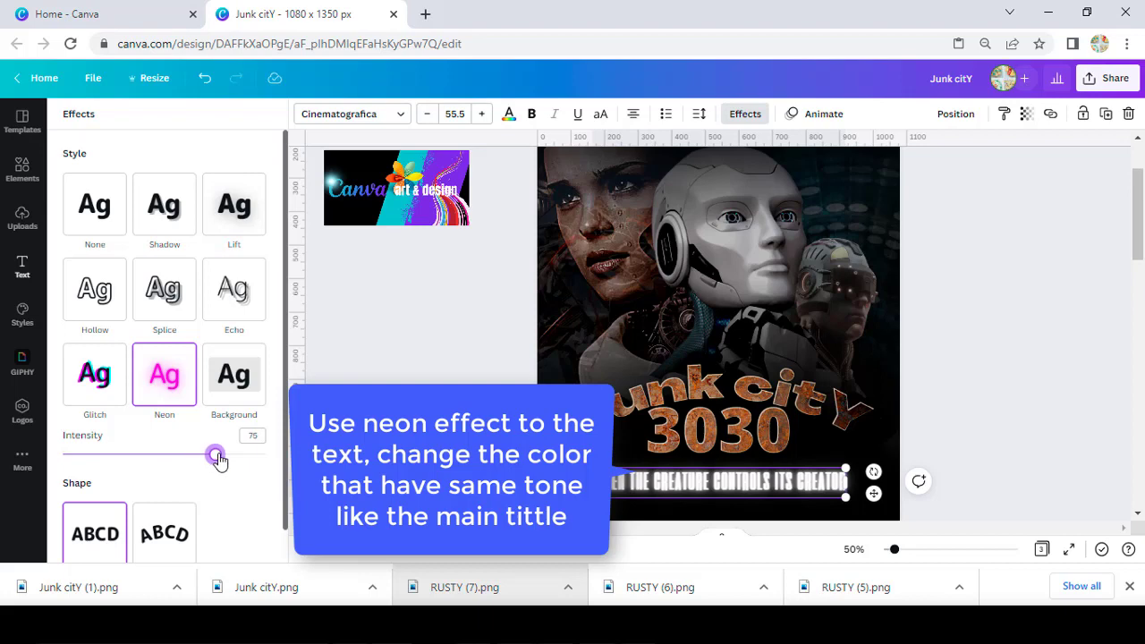
{"action": "left_click", "coordinate": [510, 117]}
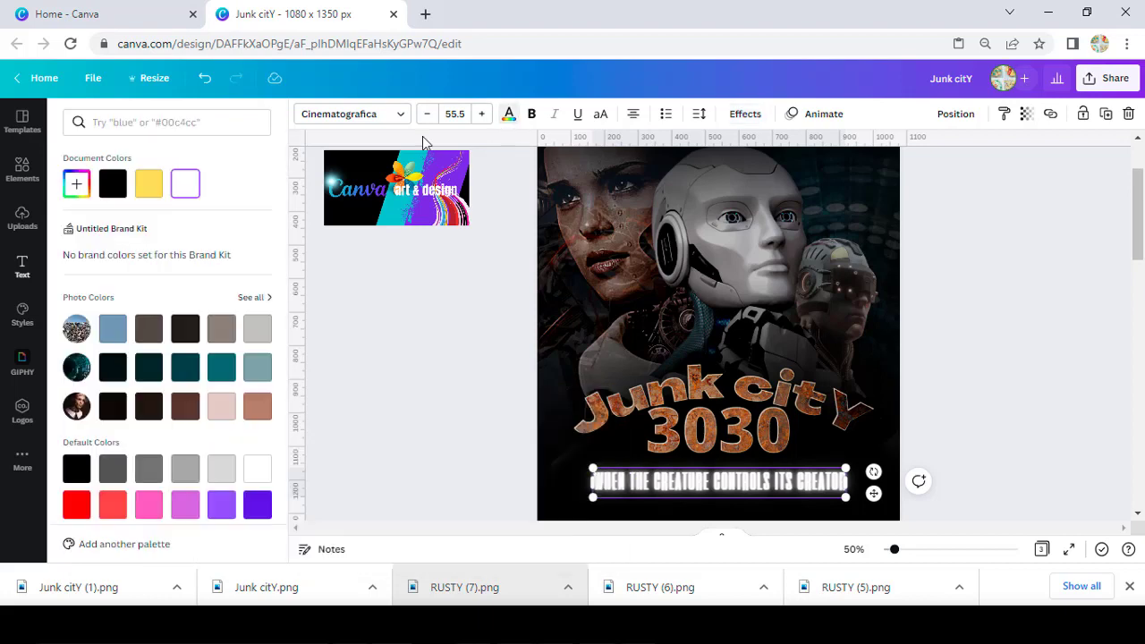
{"action": "left_click", "coordinate": [77, 185]}
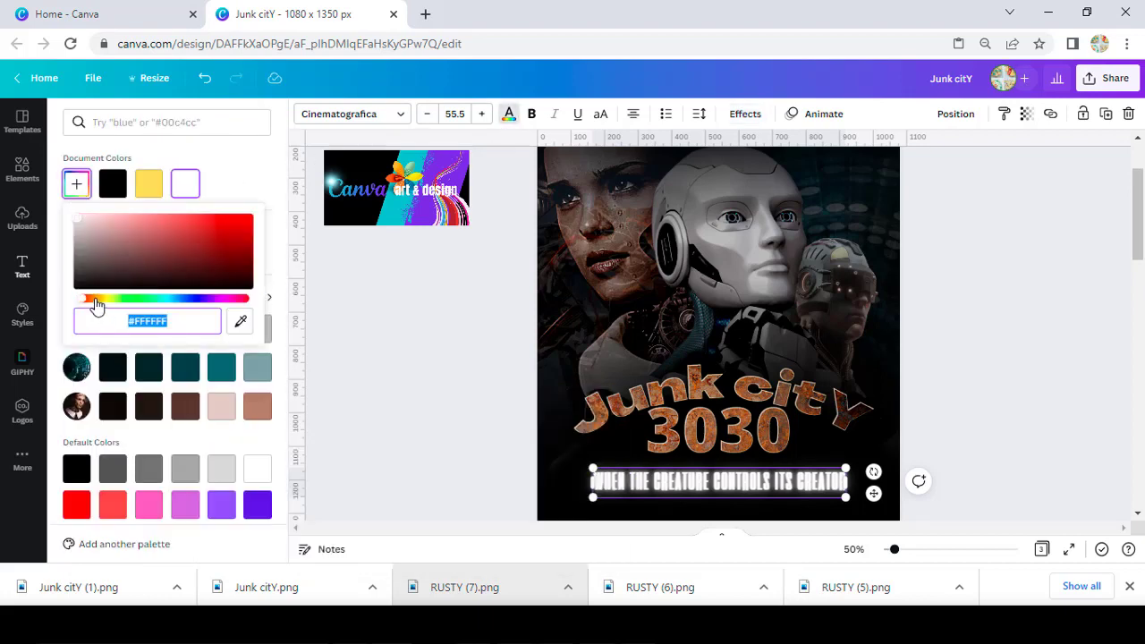
{"action": "left_click_drag", "start_coordinate": [96, 299], "coordinate": [100, 299]}
{"action": "left_click", "coordinate": [208, 230]}
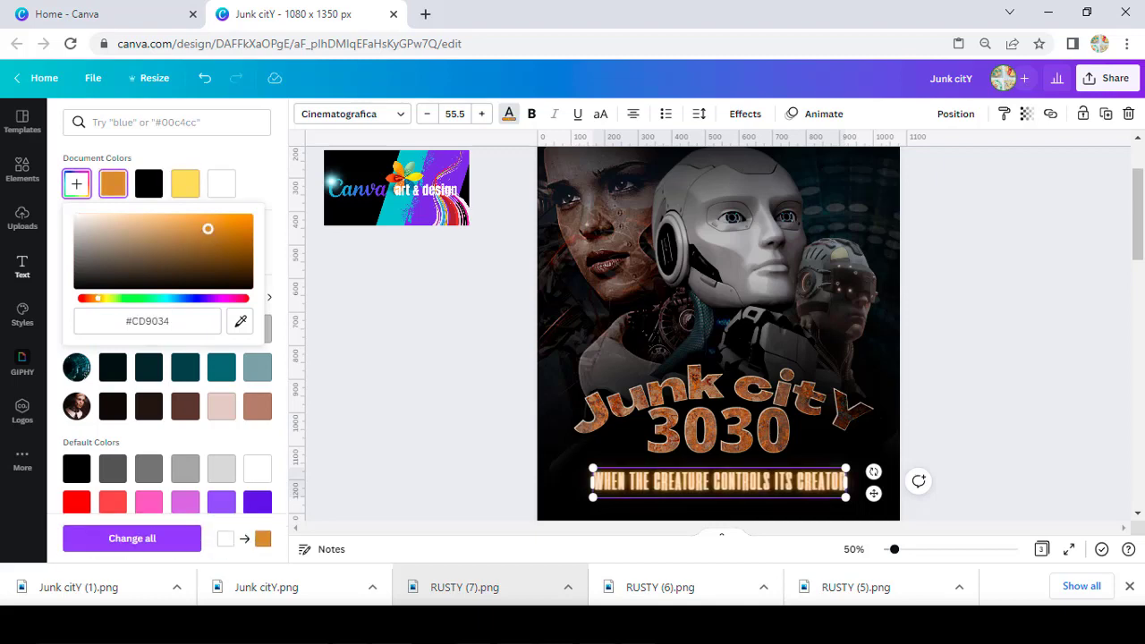
{"action": "left_click", "coordinate": [735, 115]}
Raise the Neon intensity to 93 and reposition the tagline under the title
{"action": "left_click", "coordinate": [743, 121]}
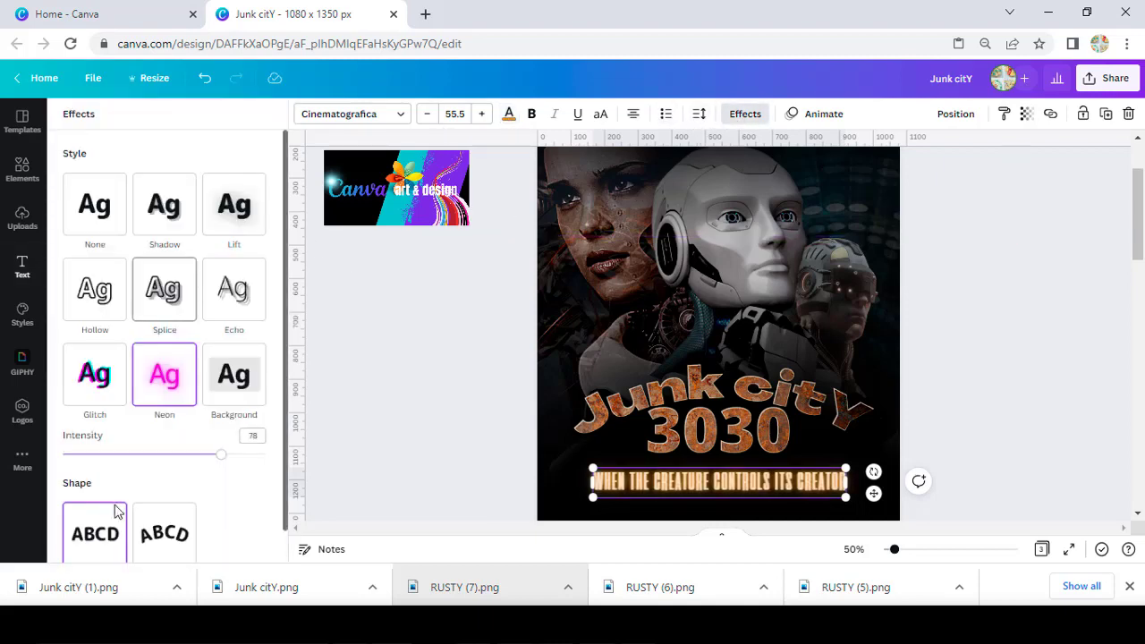
{"action": "left_click_drag", "start_coordinate": [222, 455], "coordinate": [253, 455]}
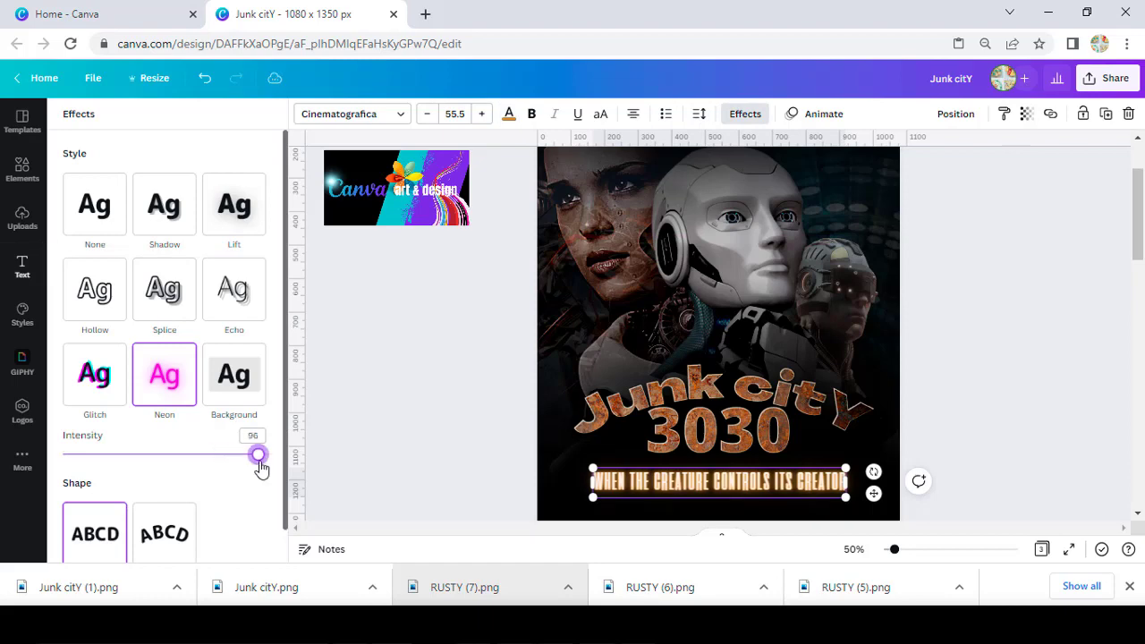
{"action": "left_click", "coordinate": [511, 429]}
{"action": "left_click_drag", "start_coordinate": [728, 484], "coordinate": [732, 474]}
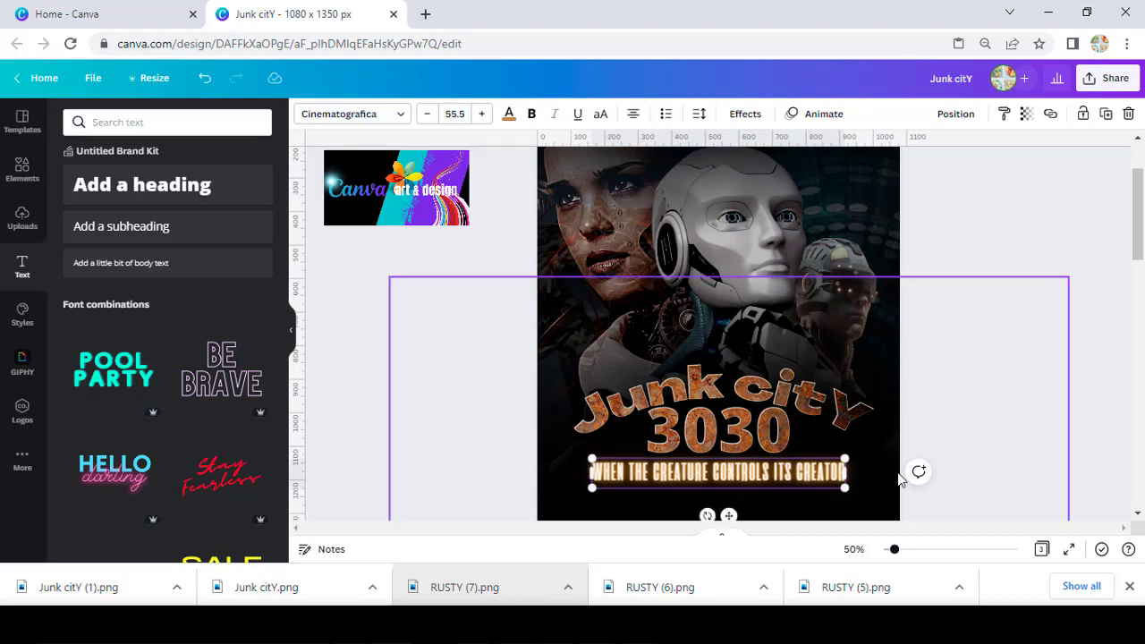
Select the Junk city 3030 title together with the tagline and shift both higher
{"action": "scroll", "coordinate": [973, 421], "scroll_direction": "down", "scroll_amount": 1}
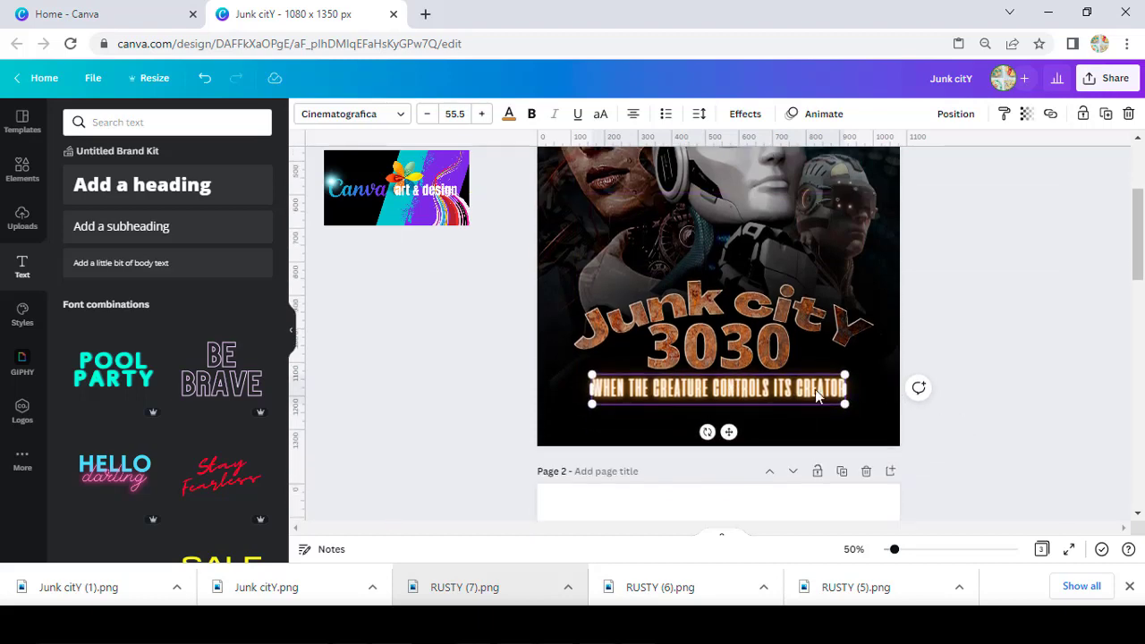
{"action": "left_click", "coordinate": [767, 340]}
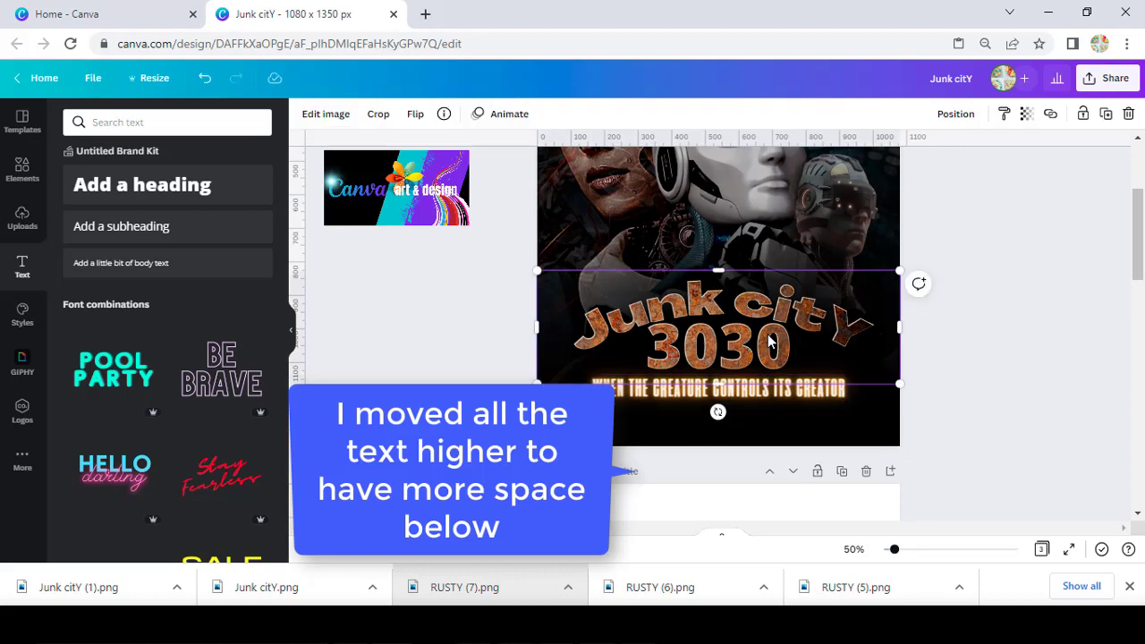
{"action": "left_click", "coordinate": [791, 400]}
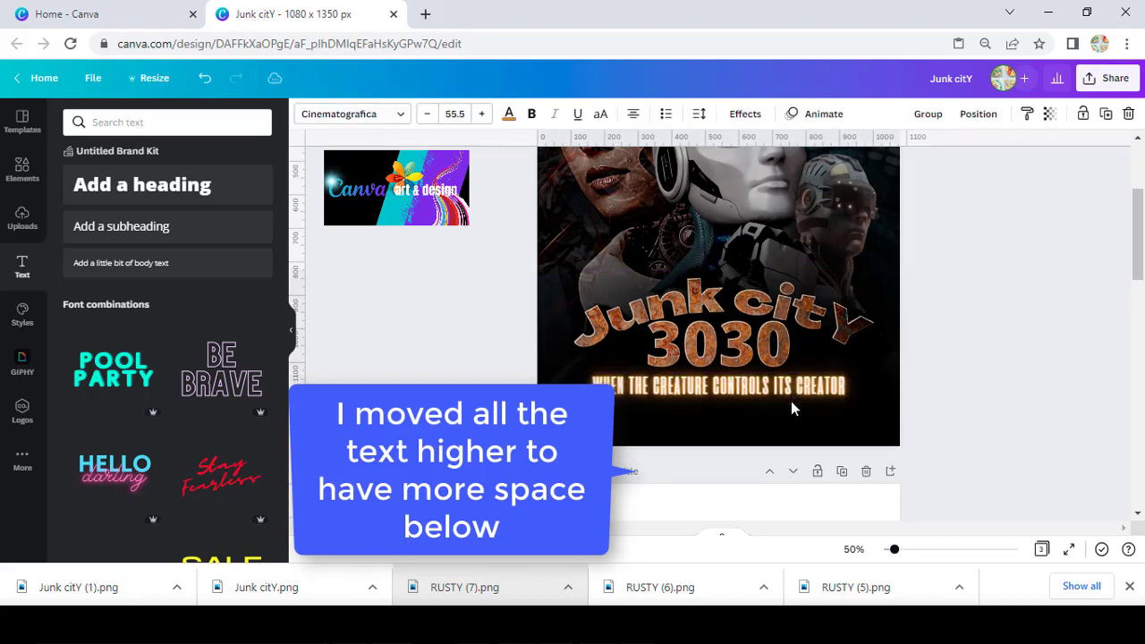
{"action": "key", "text": "shift+Up"}
{"action": "key", "text": "shift+Up"}
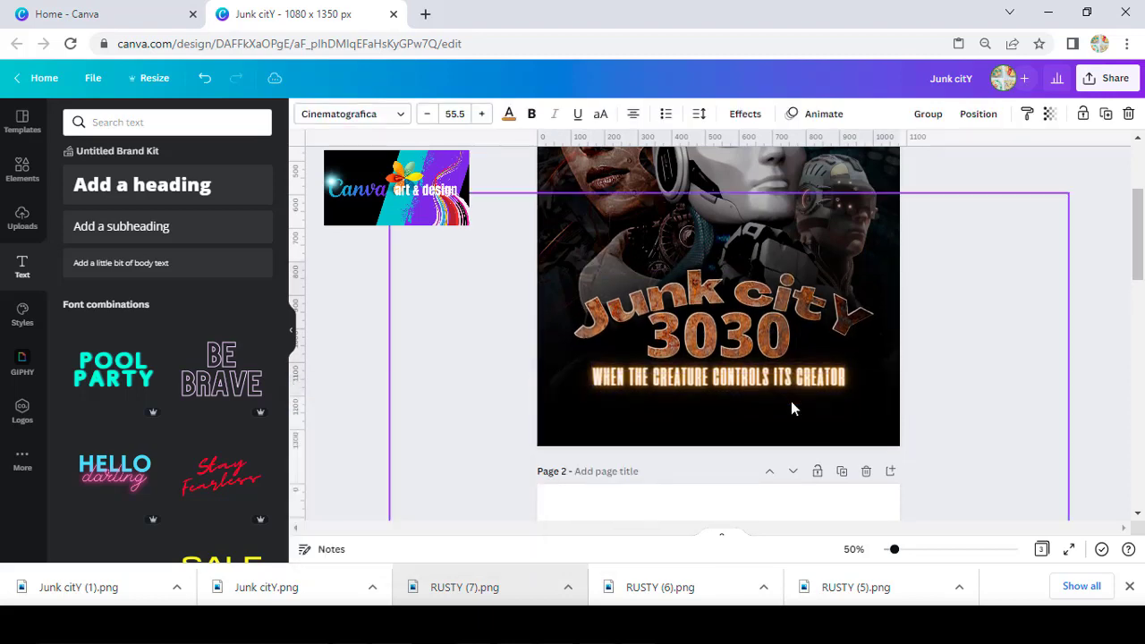
{"action": "left_click", "coordinate": [1050, 337]}
{"action": "scroll", "coordinate": [1050, 336], "scroll_direction": "up", "scroll_amount": 3}
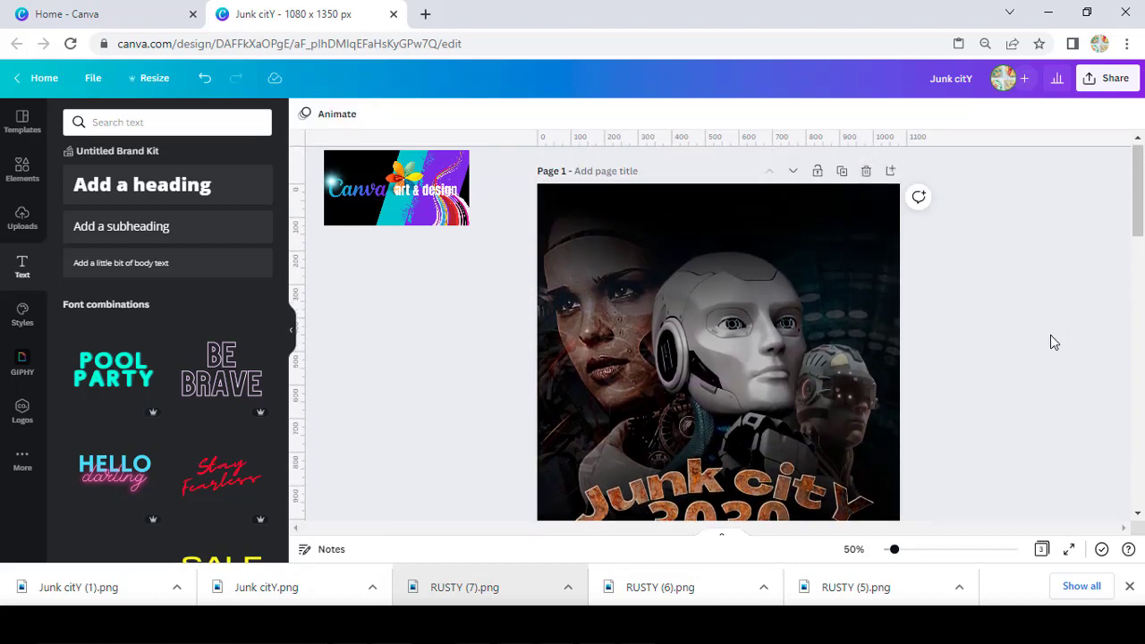
{"action": "scroll", "coordinate": [1052, 339], "scroll_direction": "down", "scroll_amount": 1}
Add the HALF WOMAN cast name subheading and move it to the poster's top-left
{"action": "left_click", "coordinate": [178, 230]}
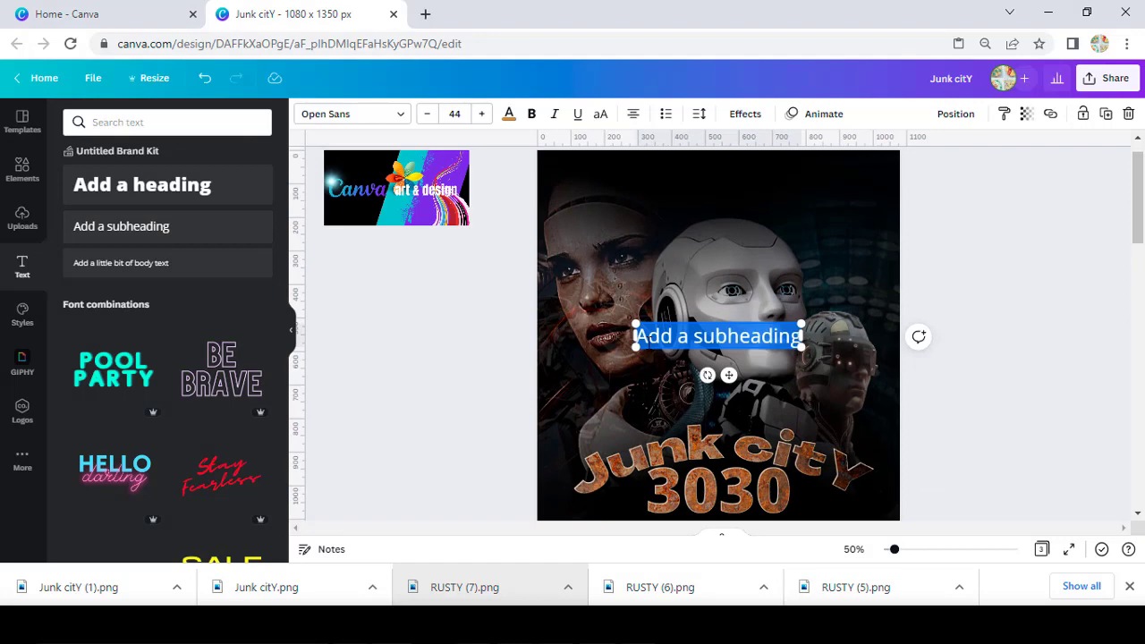
{"action": "type", "text": "HAI"}
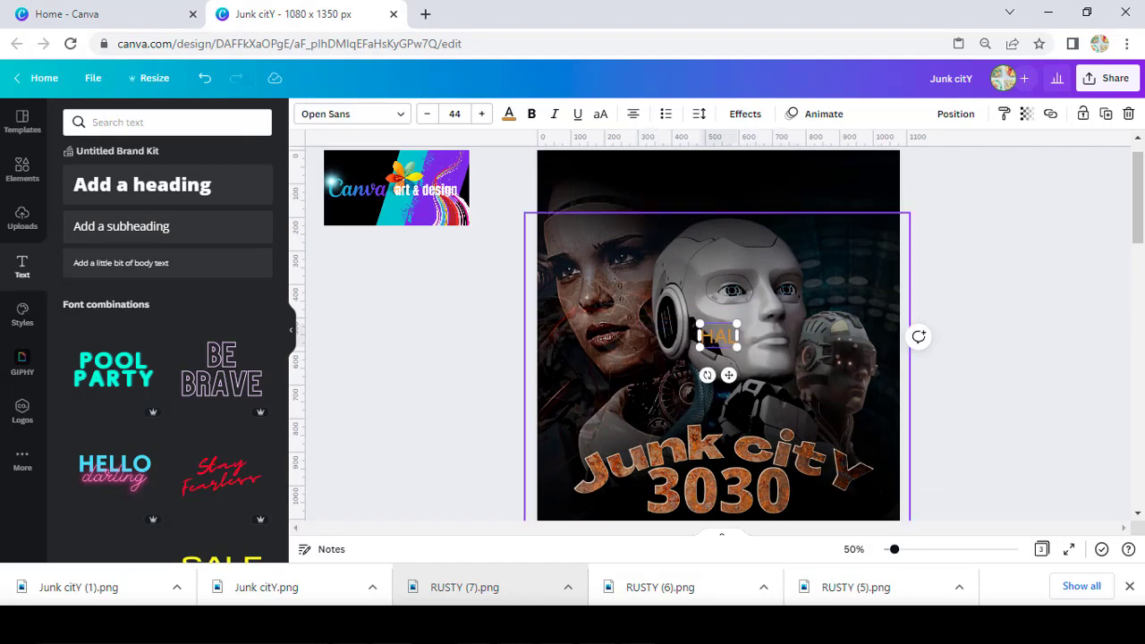
{"action": "type", "text": "F "}
{"action": "type", "text": "WO"}
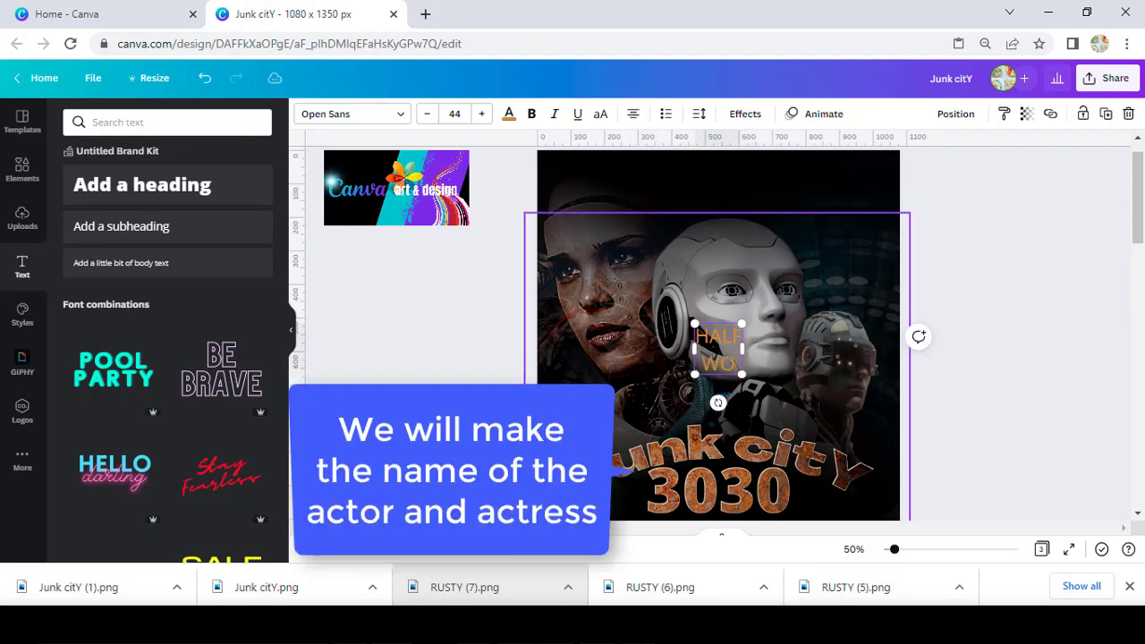
{"action": "type", "text": "MAN"}
{"action": "left_click_drag", "start_coordinate": [746, 369], "coordinate": [622, 220]}
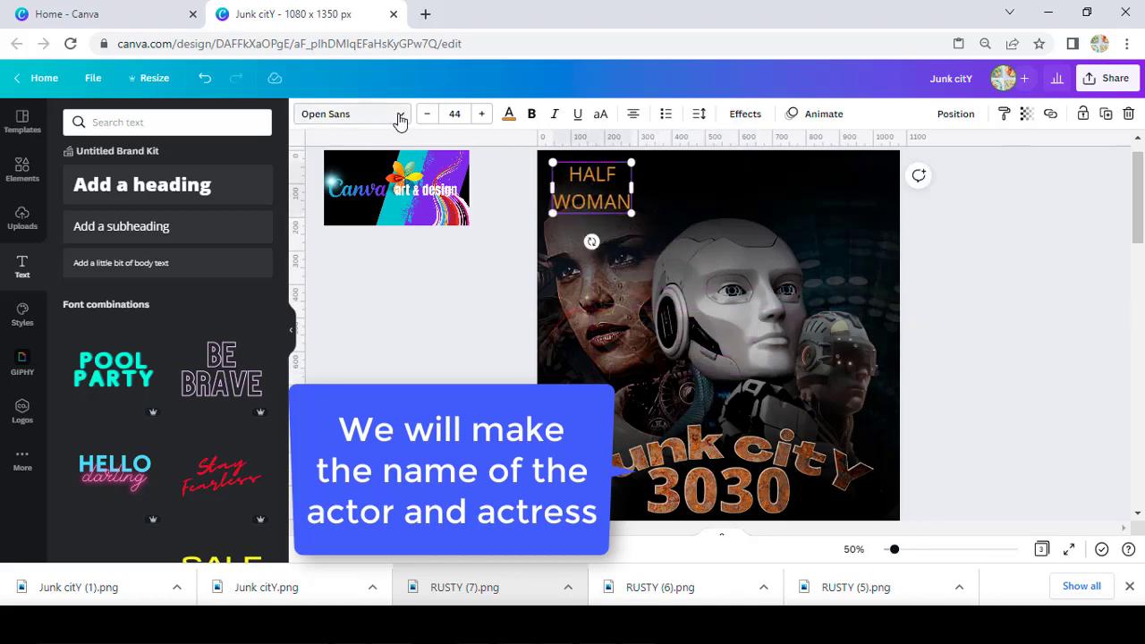
Set the cast name in Cinematografica Light with line spacing 0.99 and letter spacing 68
{"action": "left_click", "coordinate": [395, 115]}
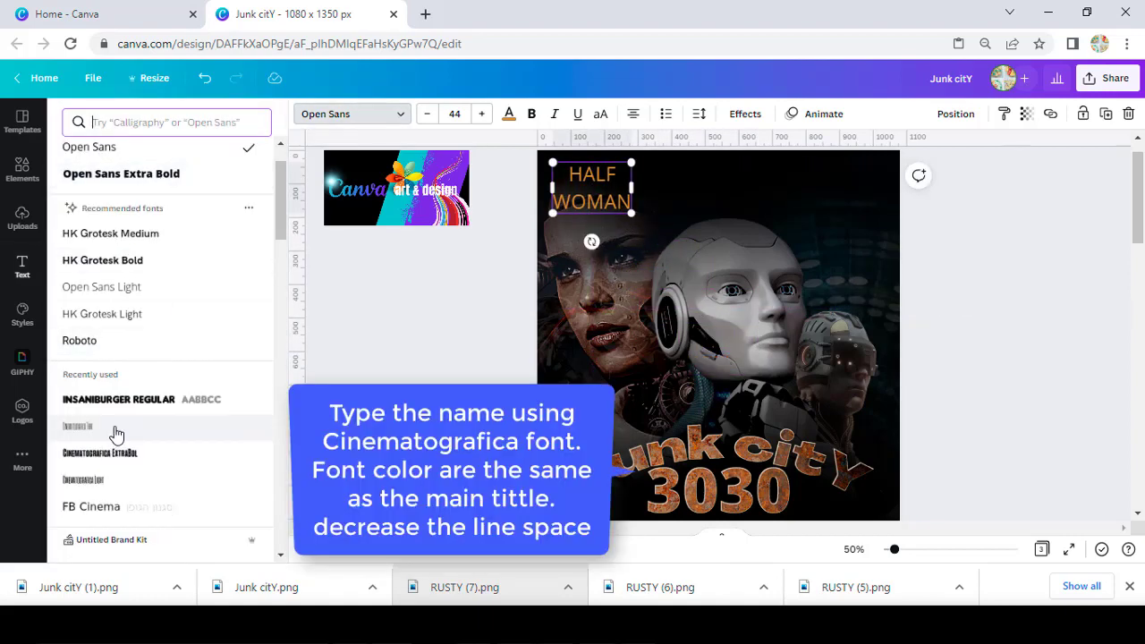
{"action": "left_click", "coordinate": [116, 434]}
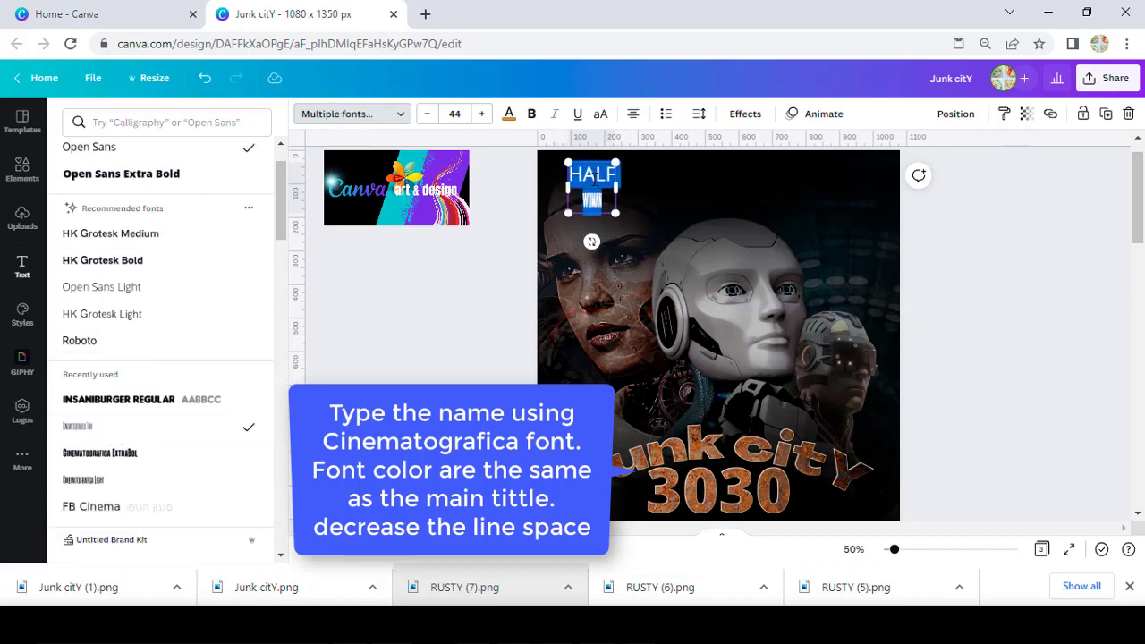
{"action": "left_click", "coordinate": [111, 483]}
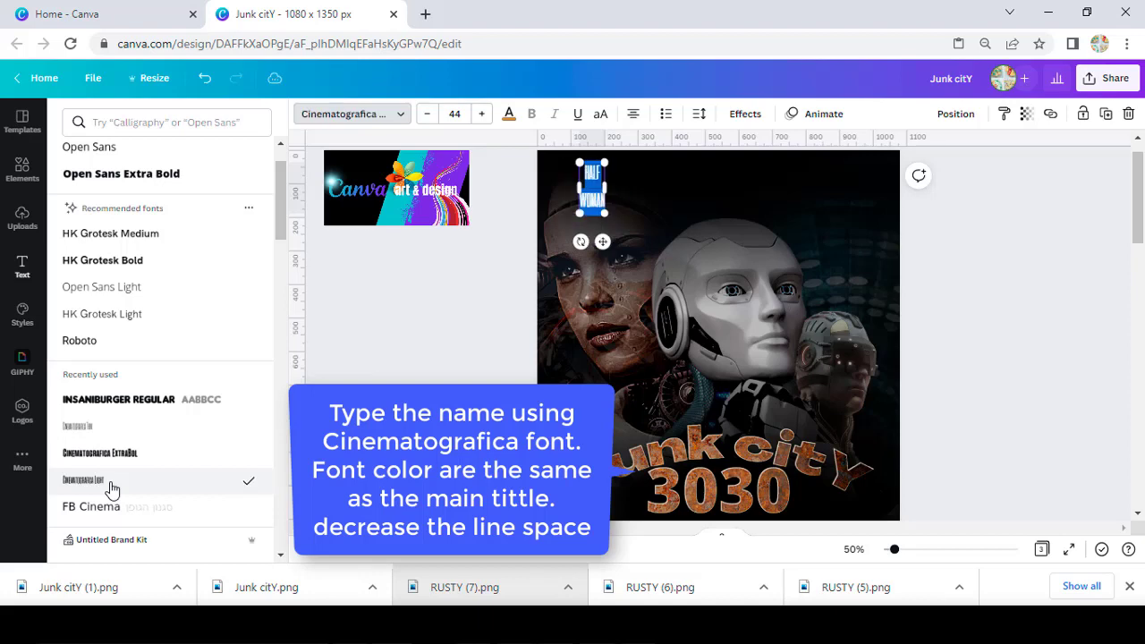
{"action": "left_click", "coordinate": [700, 114]}
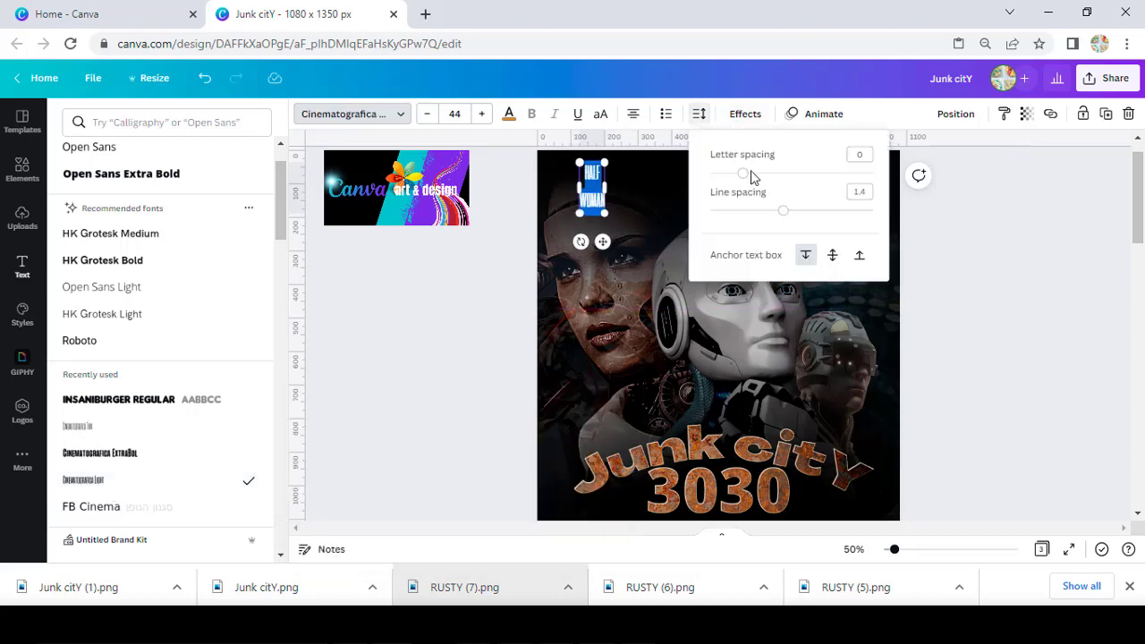
{"action": "mouse_move", "coordinate": [780, 213]}
{"action": "left_mouse_down"}
{"action": "mouse_move", "coordinate": [749, 211]}
{"action": "mouse_move", "coordinate": [760, 177]}
{"action": "left_mouse_up"}
{"action": "left_click", "coordinate": [650, 233]}
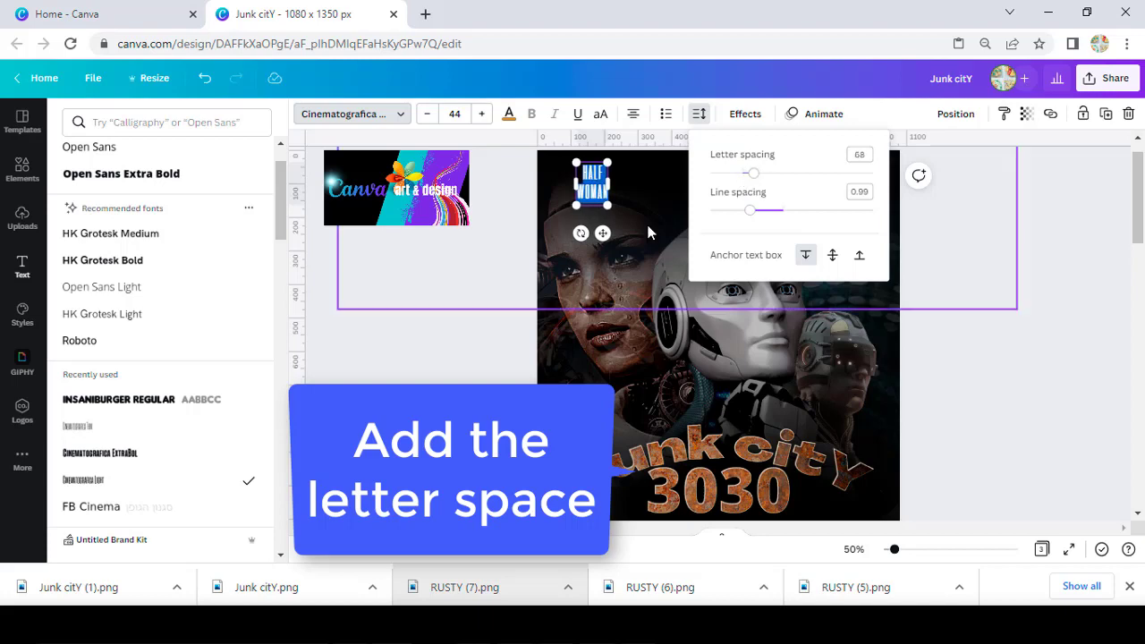
Enlarge the word WOMAN to size 60 and tighten line spacing to 0.88
{"action": "left_click", "coordinate": [603, 191]}
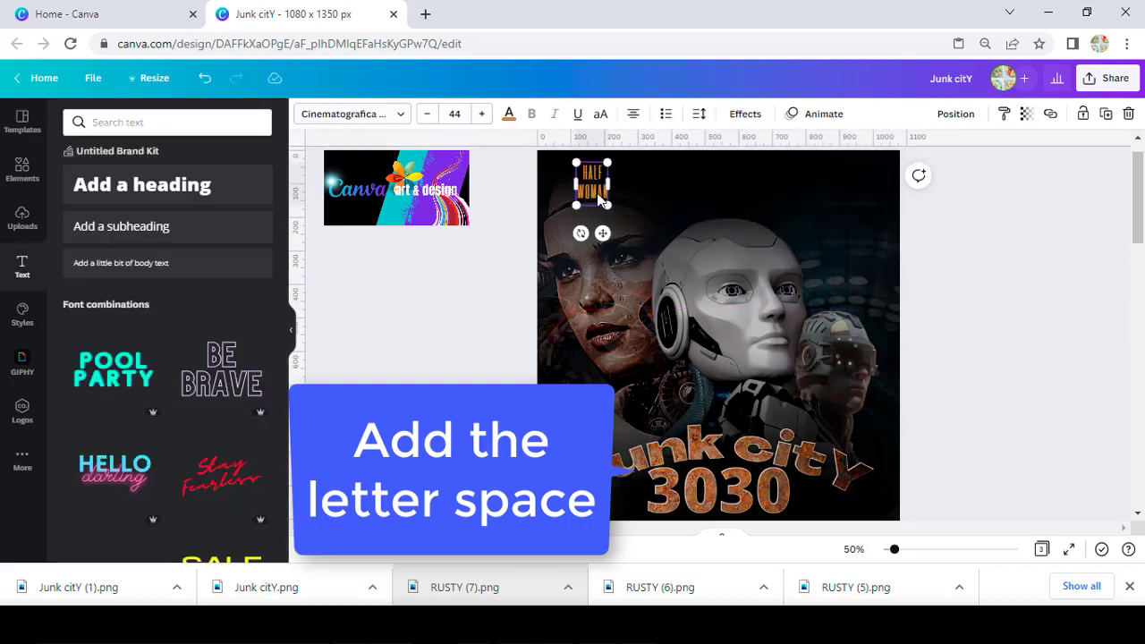
{"action": "double_click", "coordinate": [597, 191]}
{"action": "left_click", "coordinate": [455, 115]}
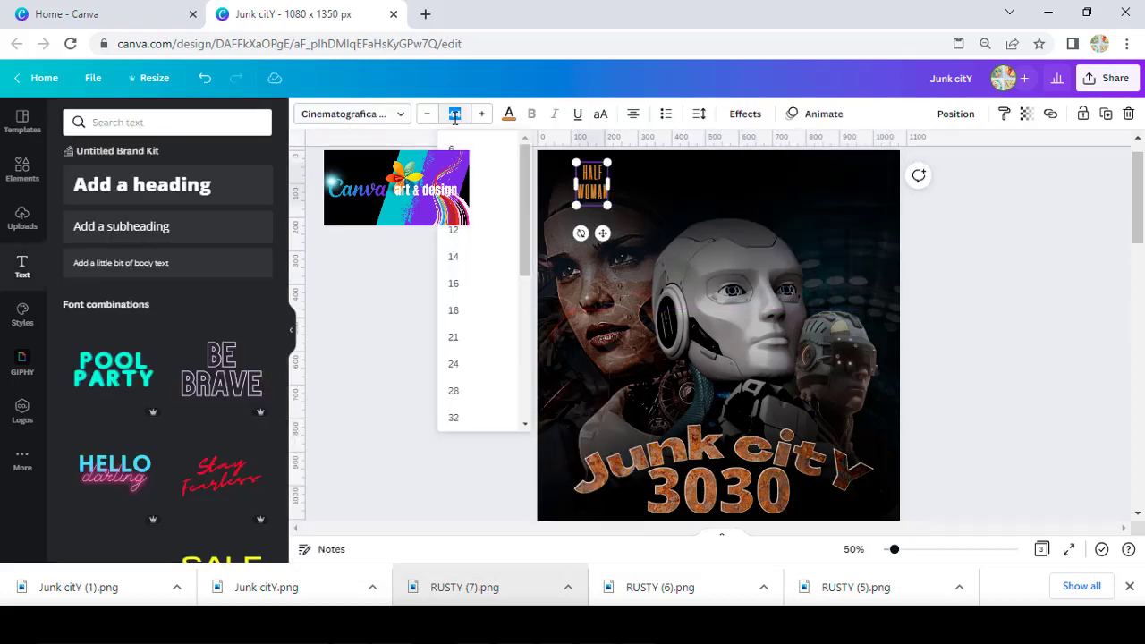
{"action": "type", "text": "80"}
{"action": "key", "text": "Return"}
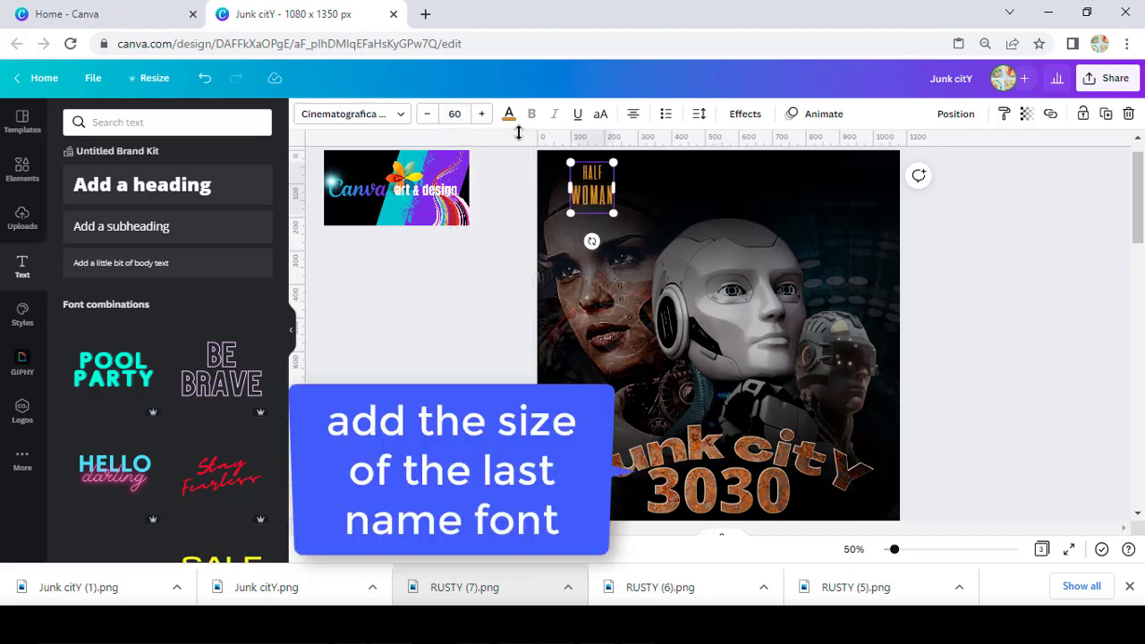
{"action": "left_click", "coordinate": [698, 113]}
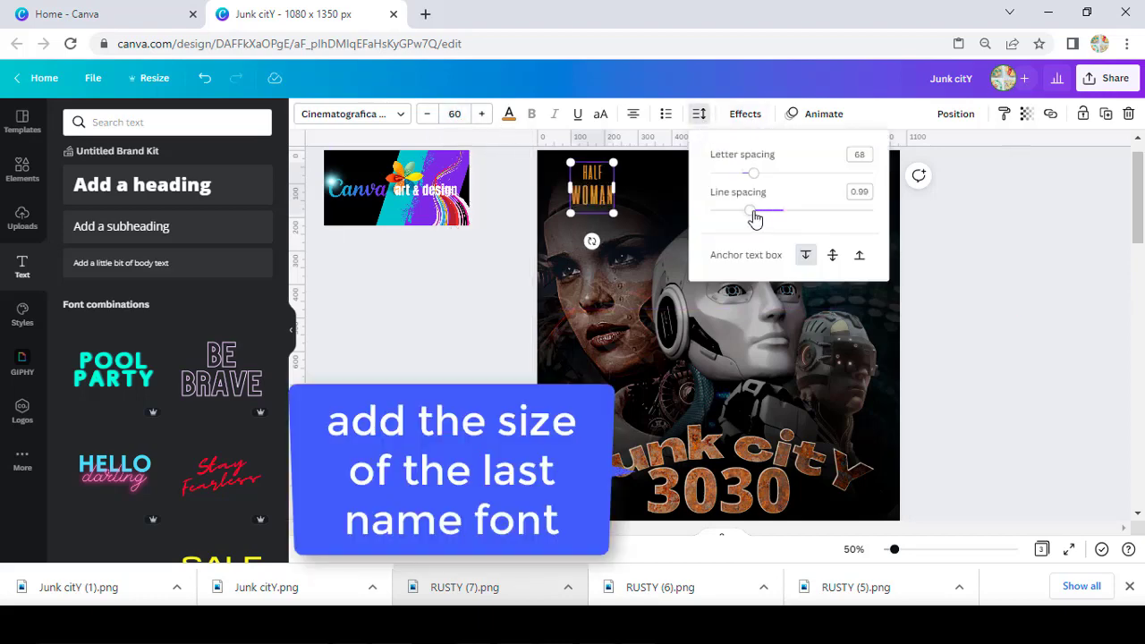
{"action": "left_click_drag", "start_coordinate": [757, 211], "coordinate": [739, 211]}
{"action": "key", "text": "Escape"}
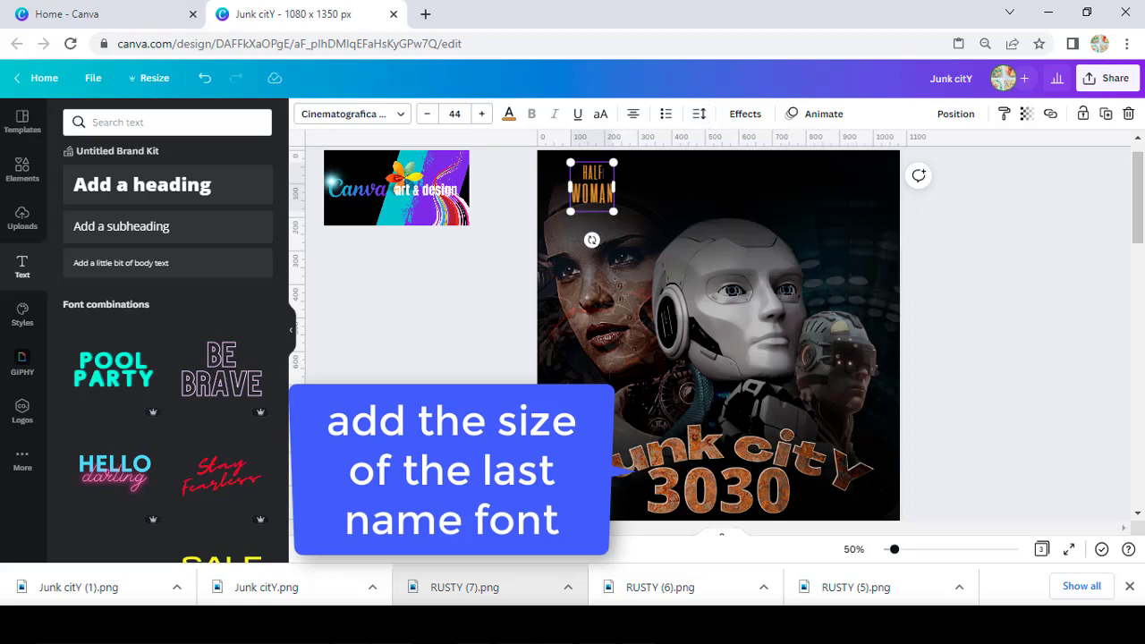
Colour the word HALF white
{"action": "double_click", "coordinate": [591, 172]}
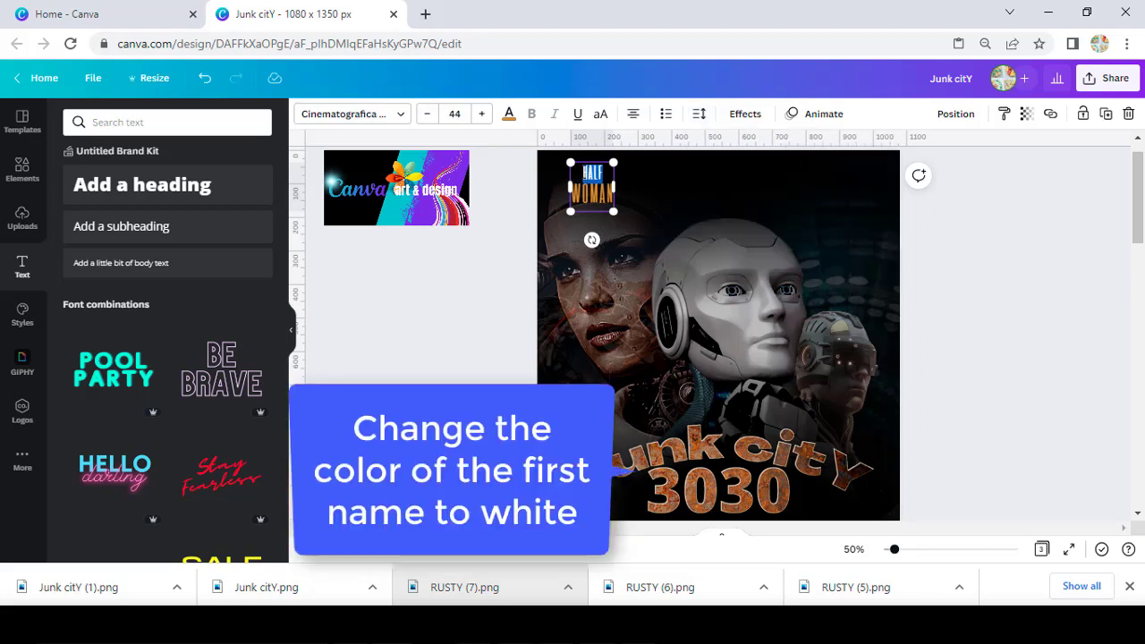
{"action": "left_click", "coordinate": [509, 114]}
{"action": "left_click", "coordinate": [222, 184]}
{"action": "left_click", "coordinate": [441, 226]}
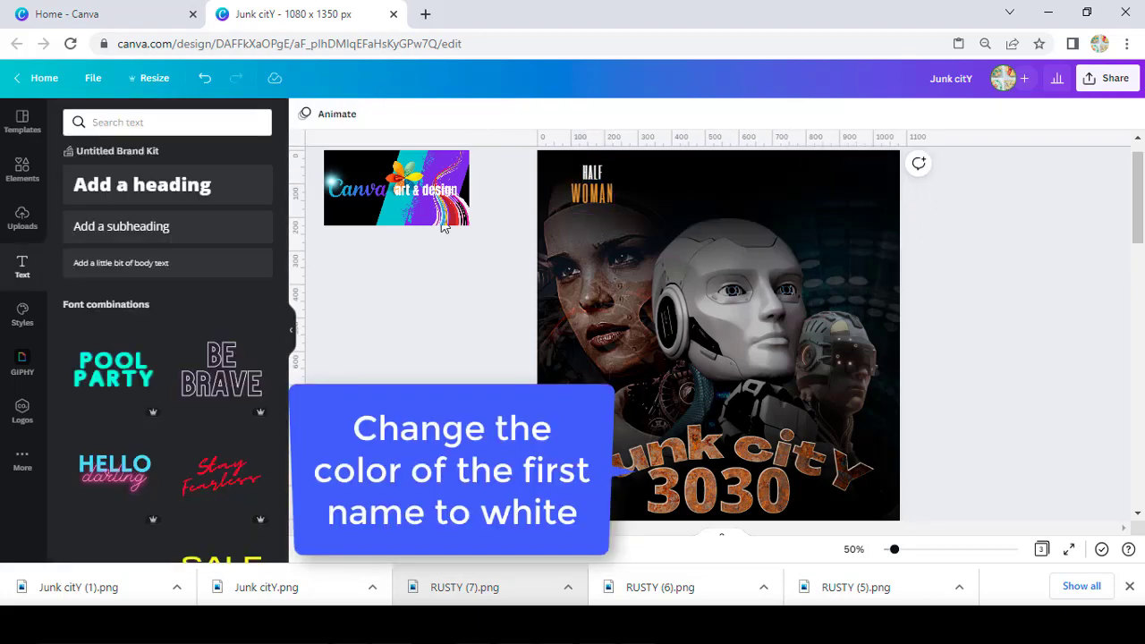
Duplicate HALF WOMAN to the top centre and change it to HALF ROBOTIC
{"action": "left_click", "coordinate": [591, 199]}
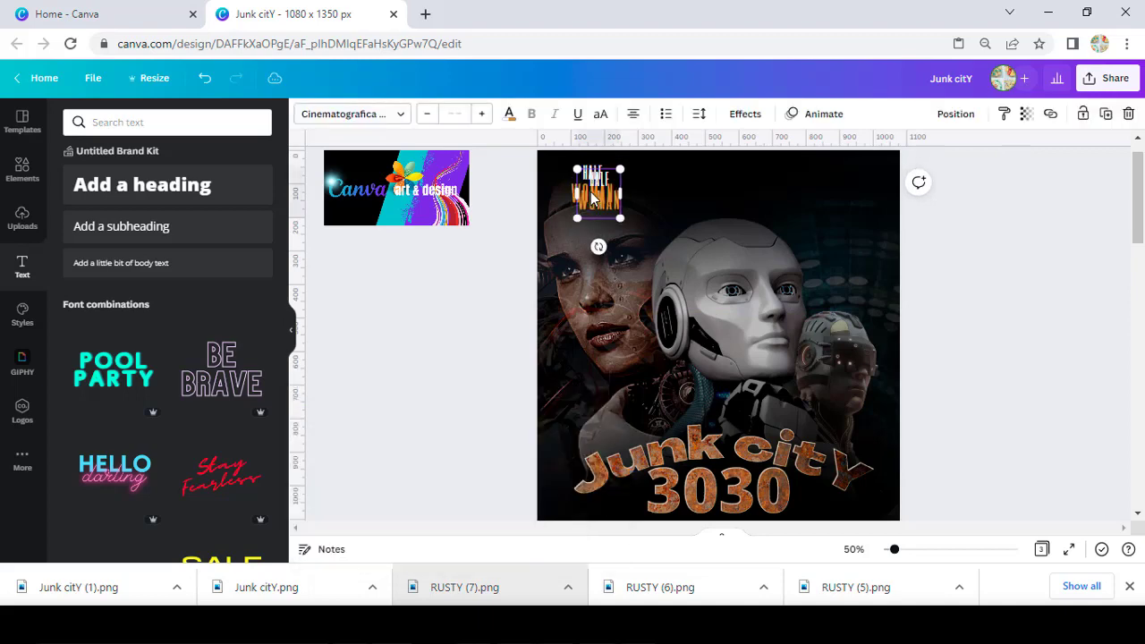
{"action": "key", "text": "ctrl+d"}
{"action": "left_click_drag", "start_coordinate": [594, 198], "coordinate": [711, 181]}
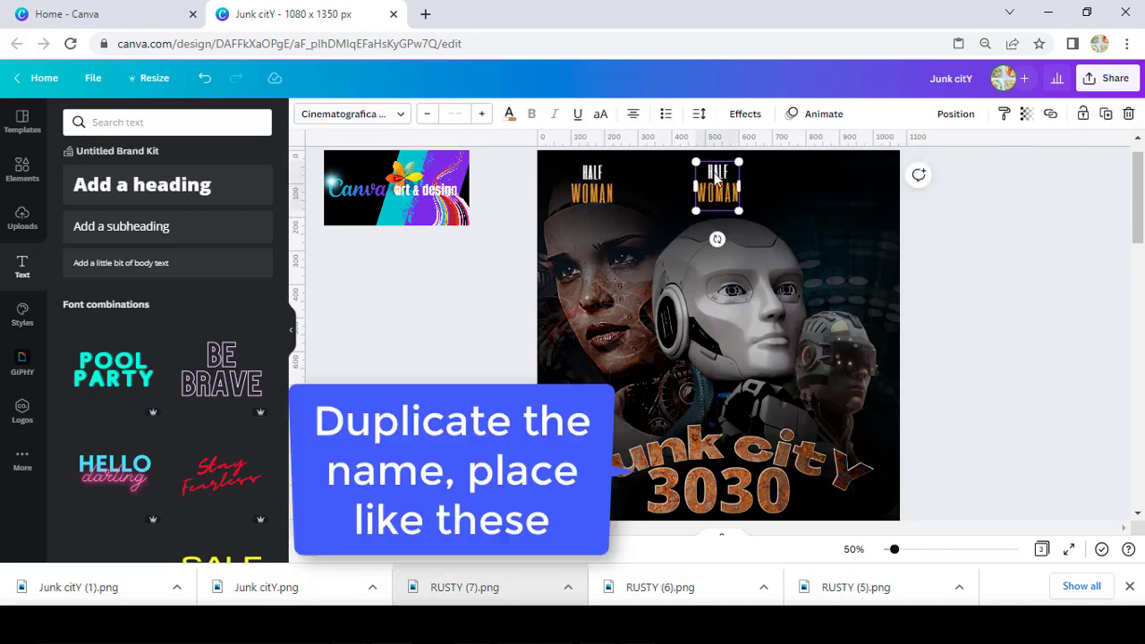
{"action": "double_click", "coordinate": [715, 172]}
{"action": "type", "text": "FULL"}
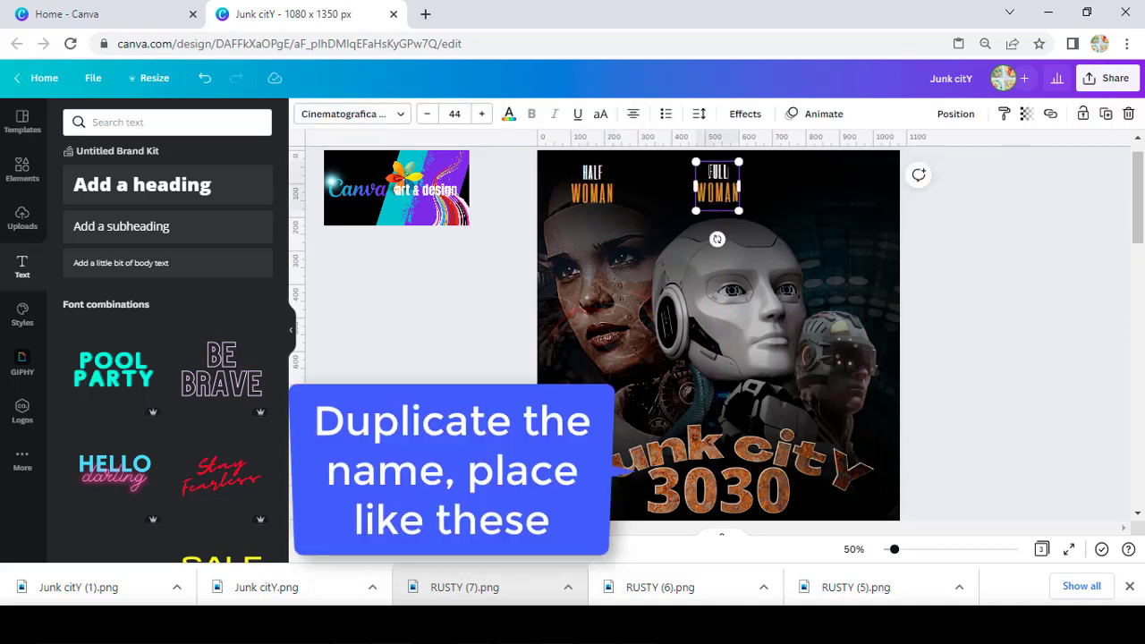
{"action": "left_click_drag", "start_coordinate": [702, 191], "coordinate": [737, 194]}
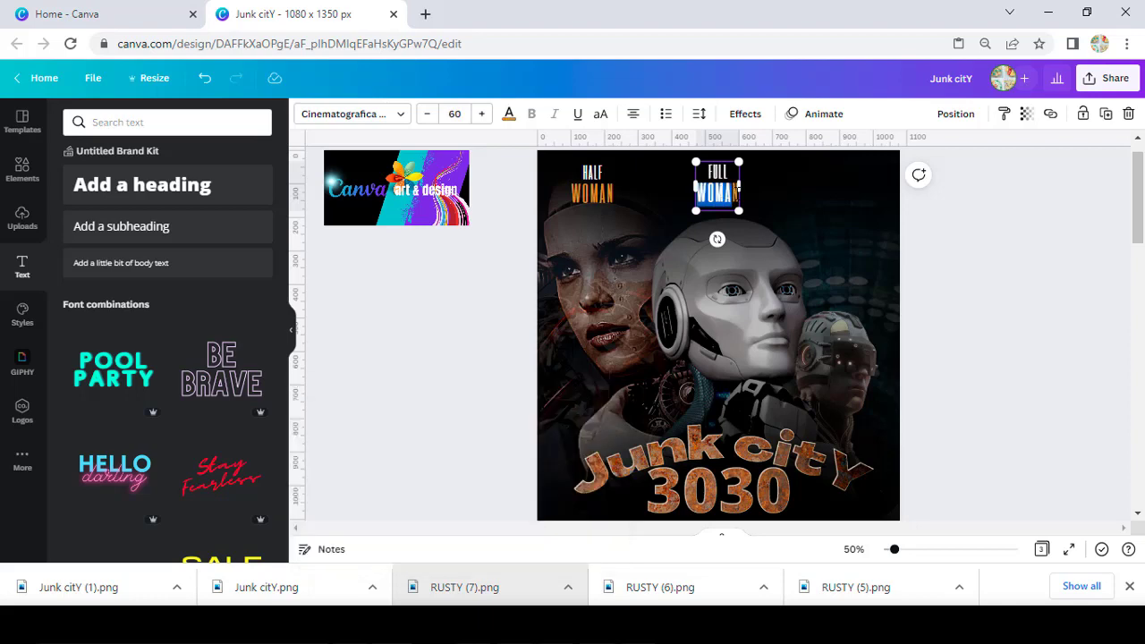
{"action": "type", "text": "ROBOTIC"}
Duplicate the centre name to the top right and edit it to HALF ROBOT
{"action": "left_click", "coordinate": [778, 208]}
{"action": "left_click", "coordinate": [717, 183]}
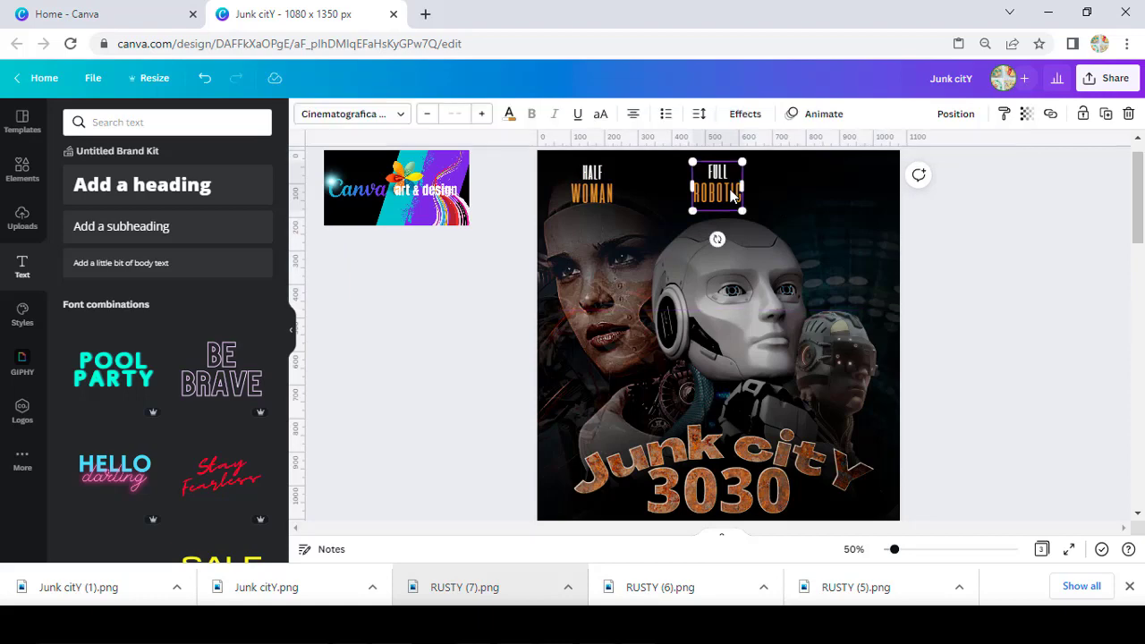
{"action": "key", "text": "ctrl+d"}
{"action": "left_click_drag", "start_coordinate": [724, 187], "coordinate": [853, 189]}
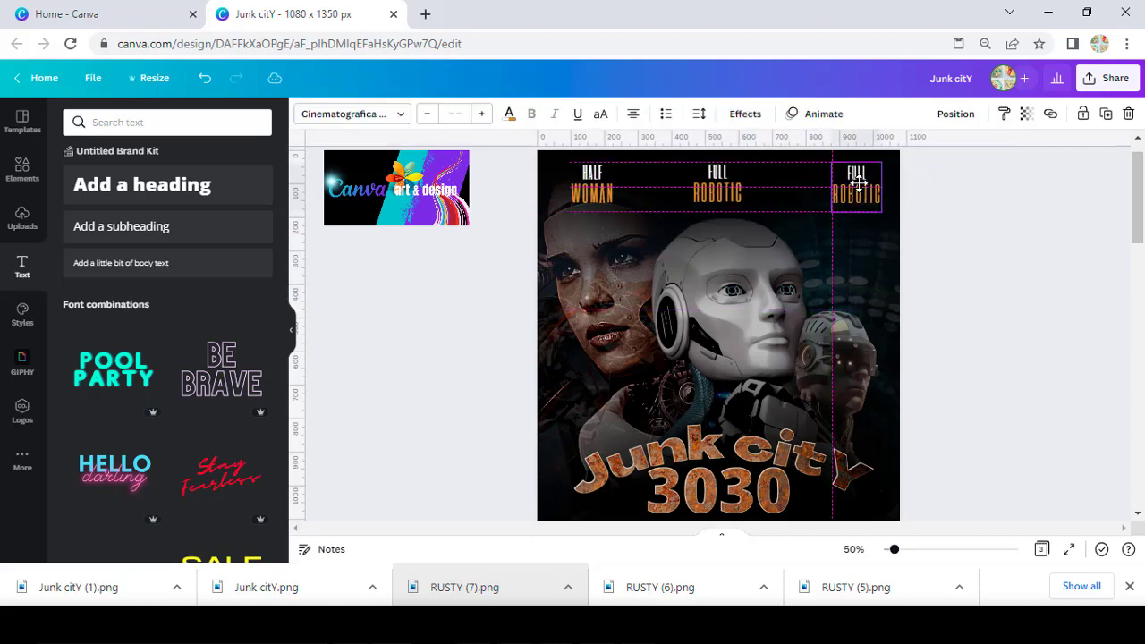
{"action": "double_click", "coordinate": [846, 173]}
{"action": "type", "text": "HALF"}
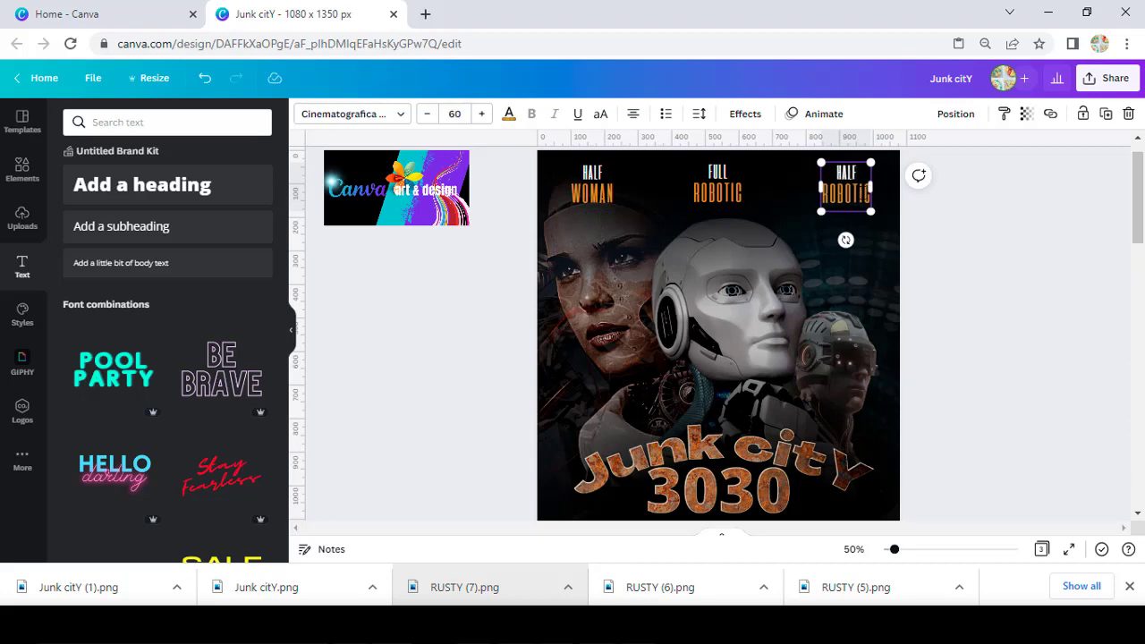
{"action": "key", "text": "BackSpace"}
{"action": "key", "text": "BackSpace"}
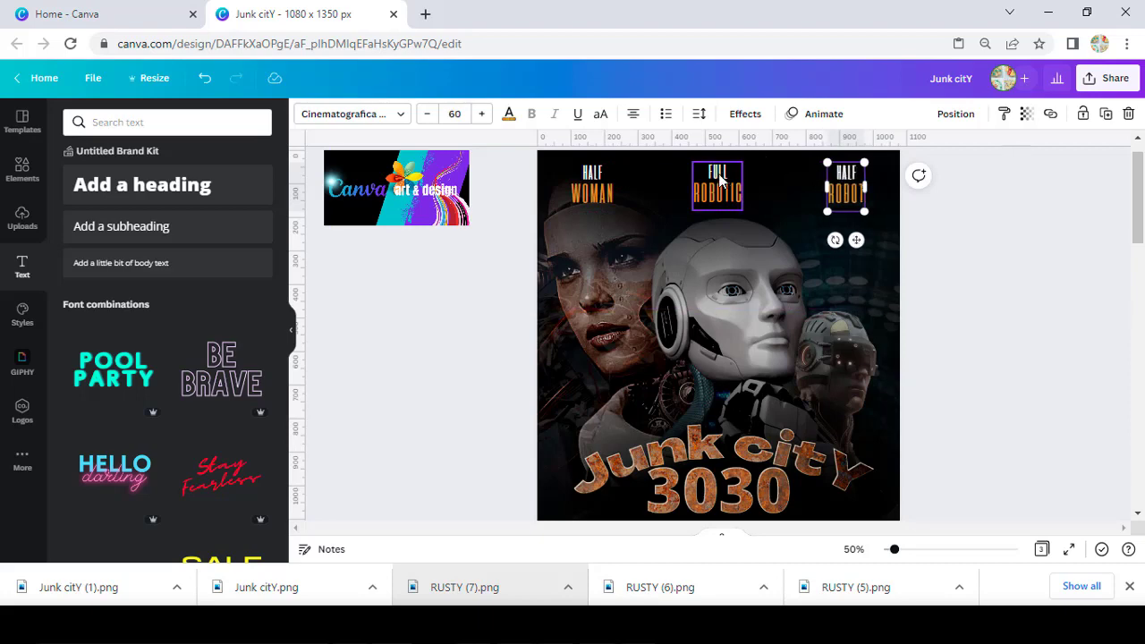
Add a centre guide and space the three cast names evenly across the top
{"action": "left_click", "coordinate": [717, 183]}
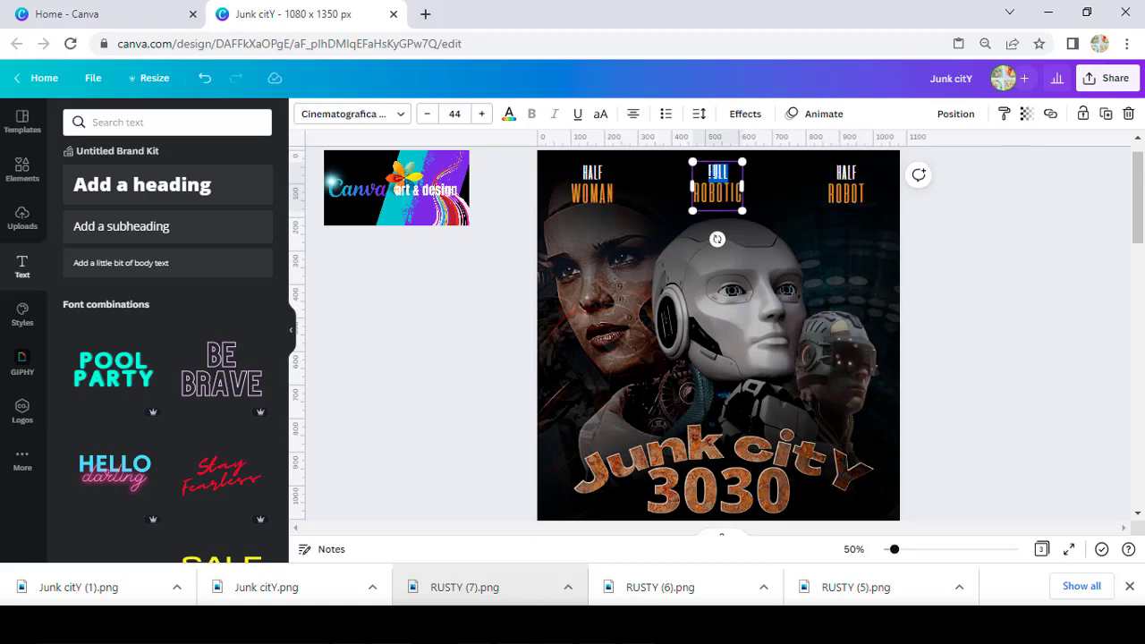
{"action": "type", "text": "HALF"}
{"action": "left_click", "coordinate": [749, 228]}
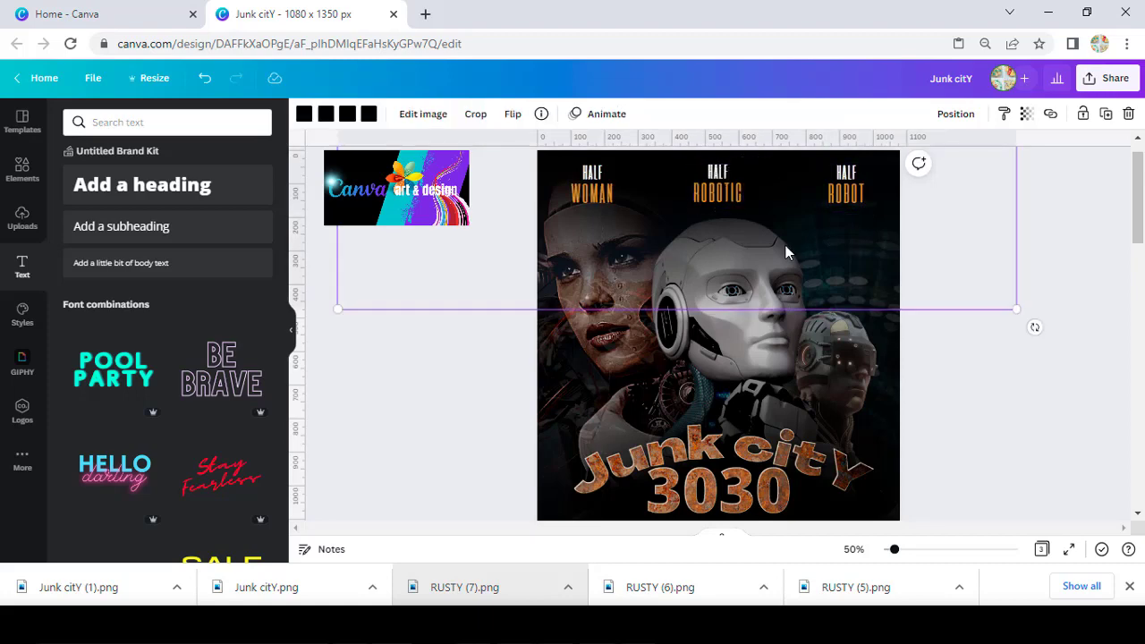
{"action": "left_click_drag", "start_coordinate": [302, 383], "coordinate": [717, 335]}
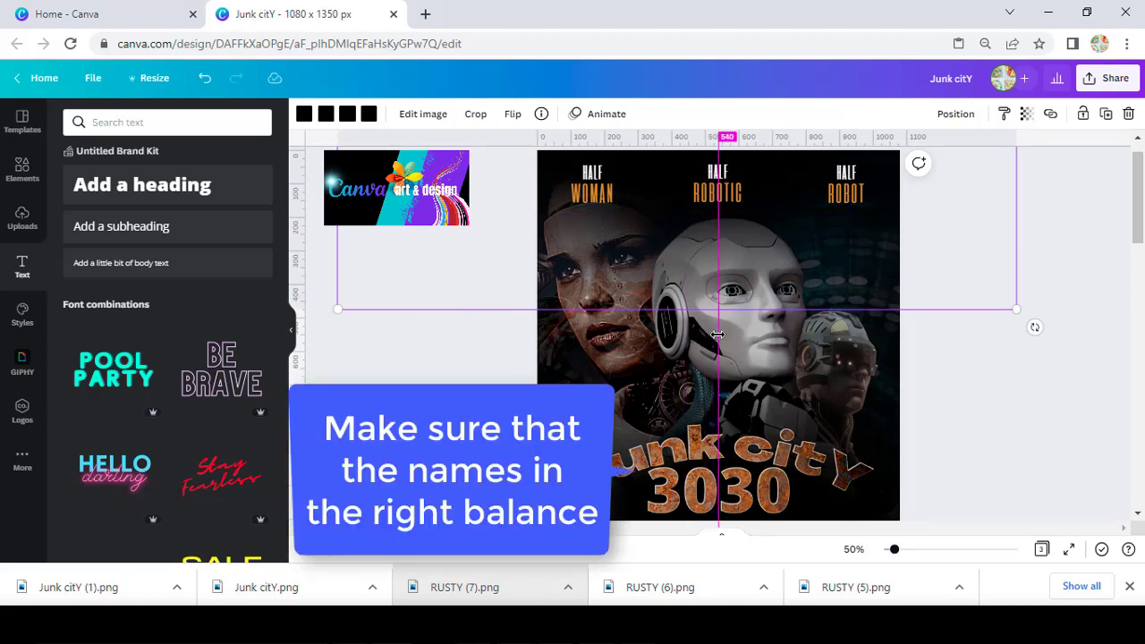
{"action": "left_click", "coordinate": [717, 179]}
{"action": "left_click_drag", "start_coordinate": [606, 179], "coordinate": [601, 177]}
{"action": "left_click", "coordinate": [849, 192]}
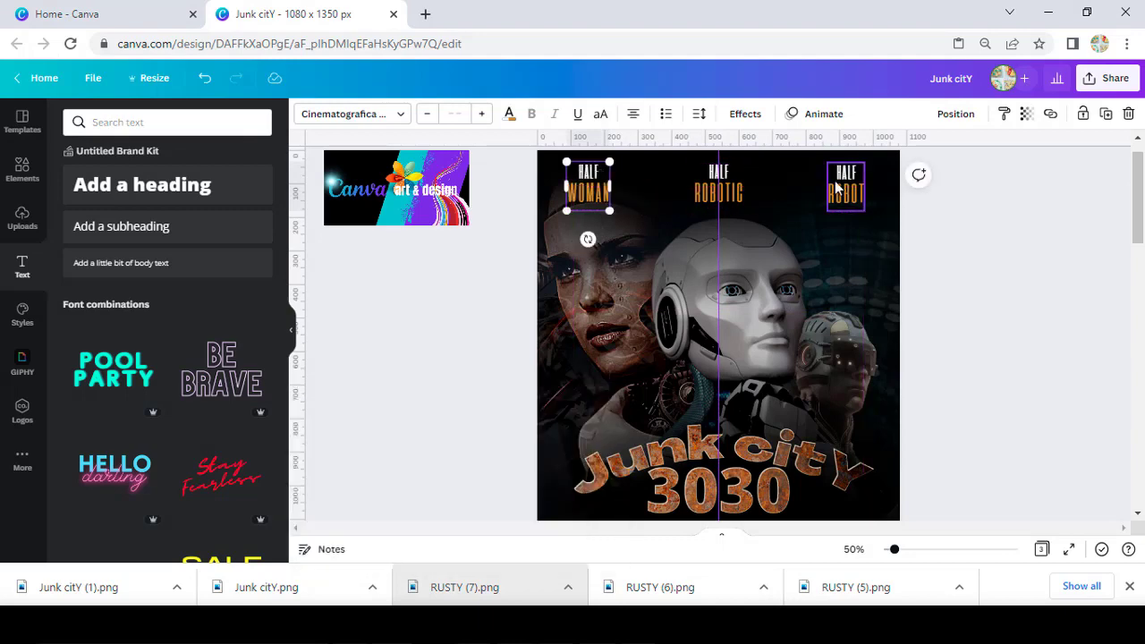
{"action": "left_click_drag", "start_coordinate": [848, 201], "coordinate": [848, 193]}
{"action": "left_click", "coordinate": [1008, 262]}
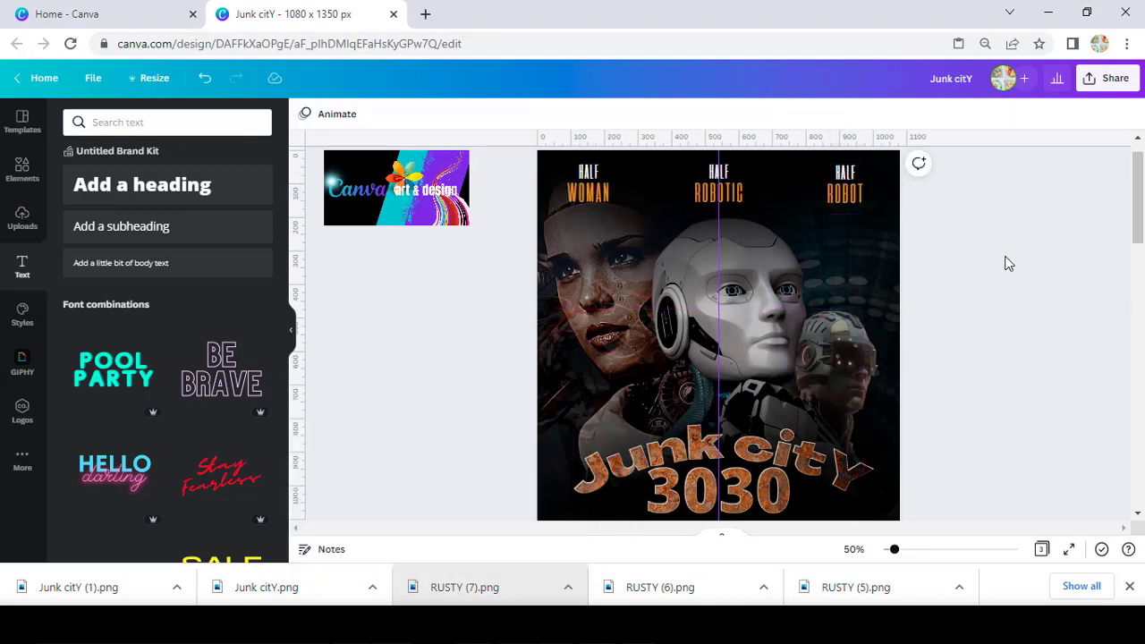
Add a smaller Cinematografica subheading and place it just below the tagline
{"action": "scroll", "coordinate": [995, 318], "scroll_direction": "down", "scroll_amount": 3}
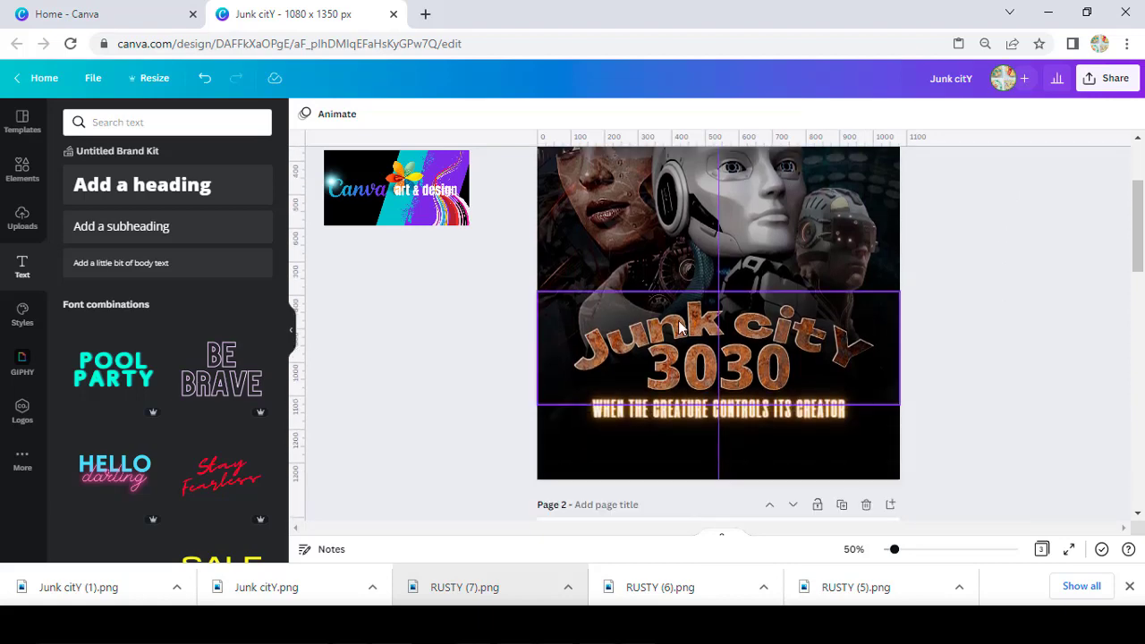
{"action": "left_click", "coordinate": [210, 240]}
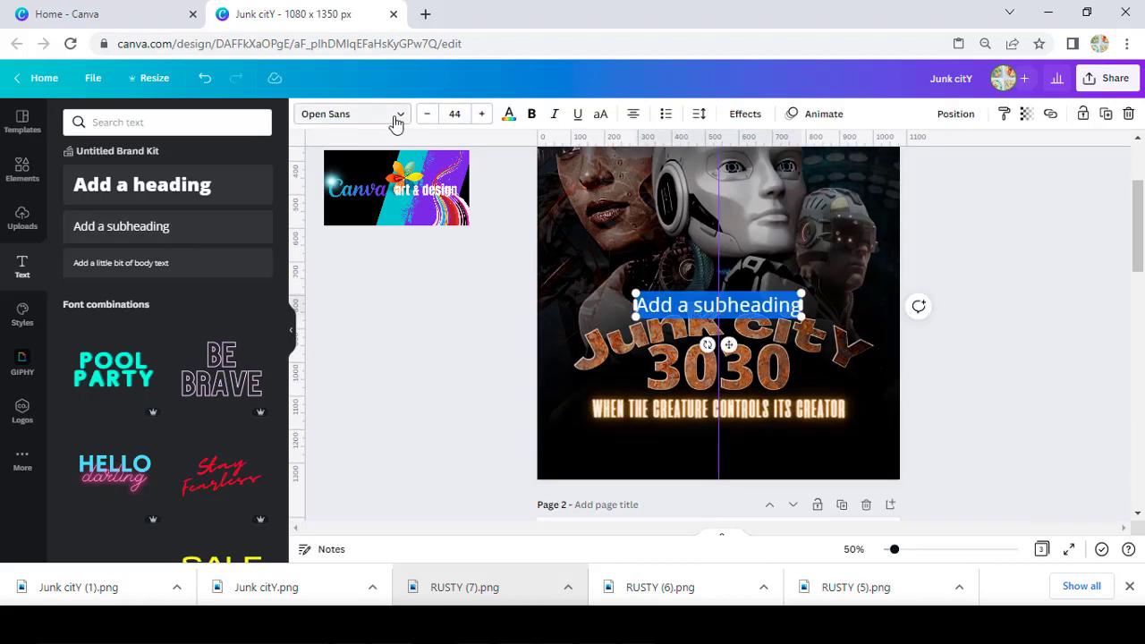
{"action": "left_click", "coordinate": [353, 113]}
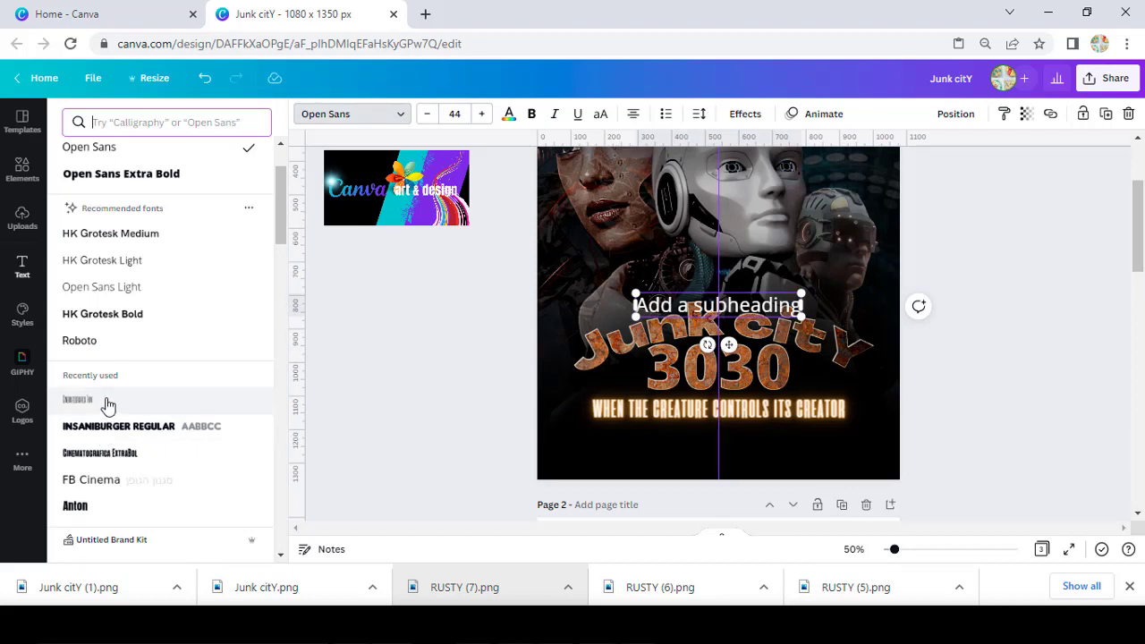
{"action": "left_click", "coordinate": [108, 402]}
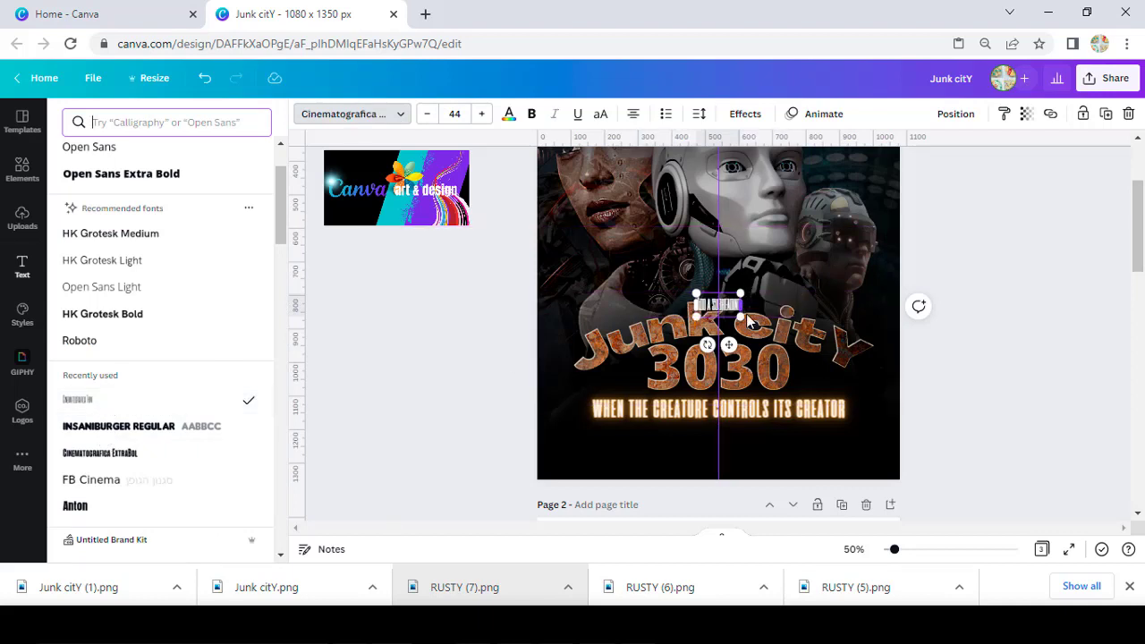
{"action": "left_click_drag", "start_coordinate": [742, 317], "coordinate": [736, 310]}
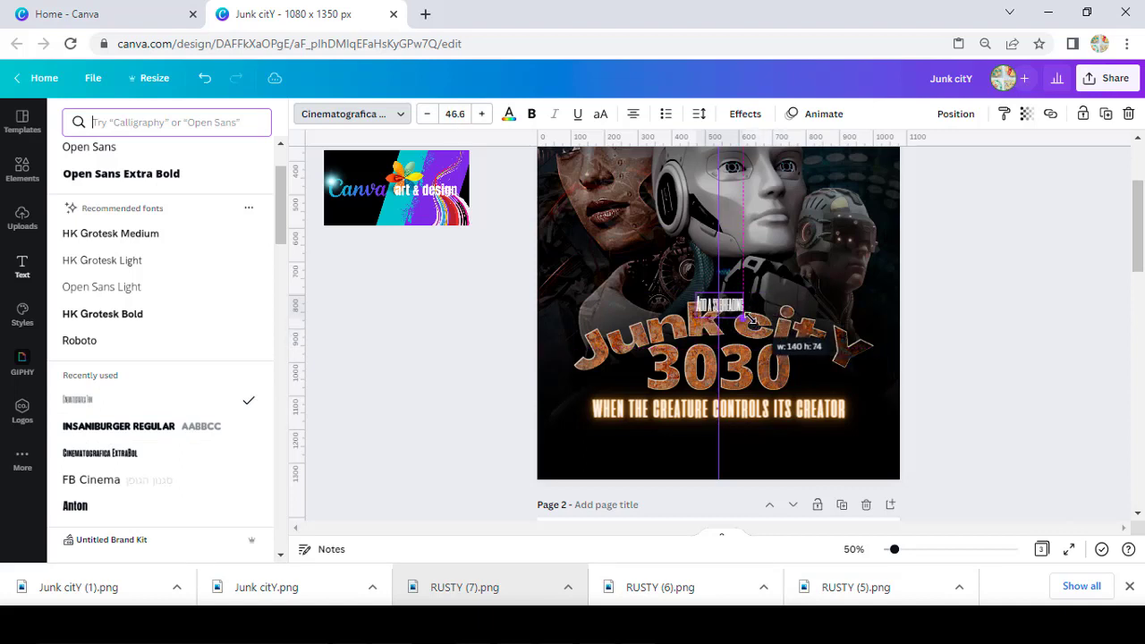
{"action": "left_click", "coordinate": [699, 116]}
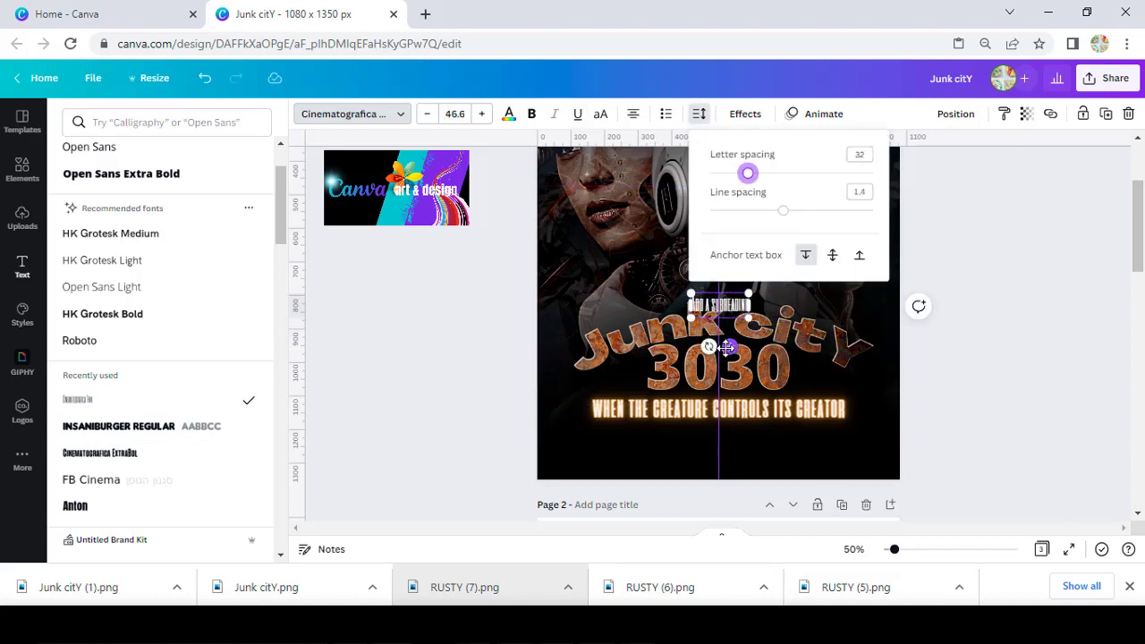
{"action": "left_click_drag", "start_coordinate": [729, 346], "coordinate": [686, 473]}
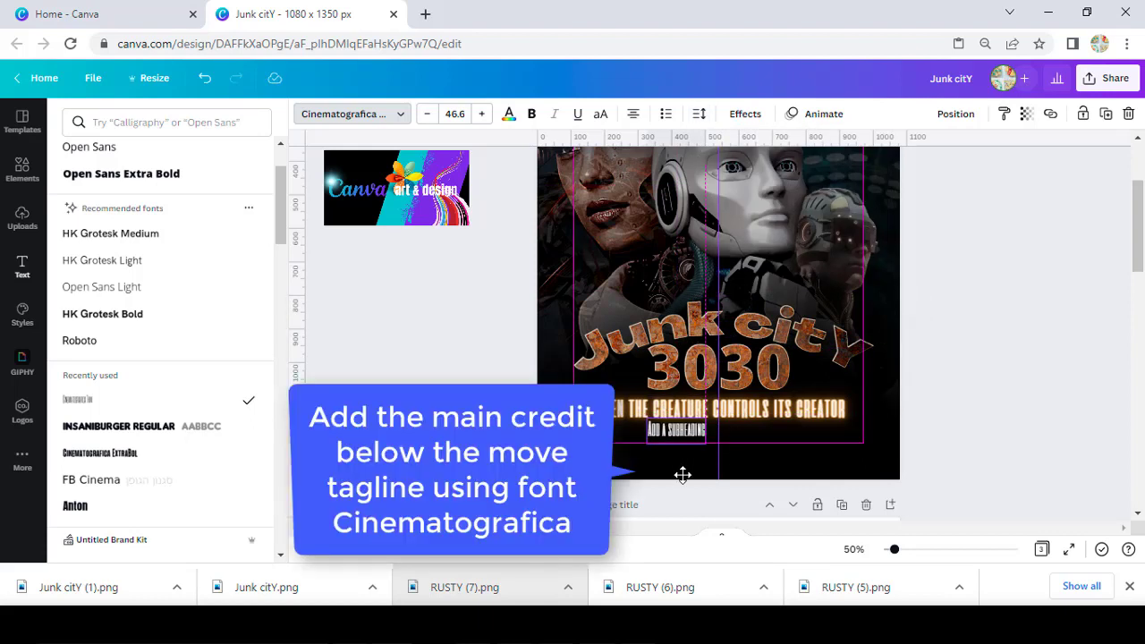
Type two lines of placeholder credits naming the main actor, actress, director and writer
{"action": "double_click", "coordinate": [684, 431]}
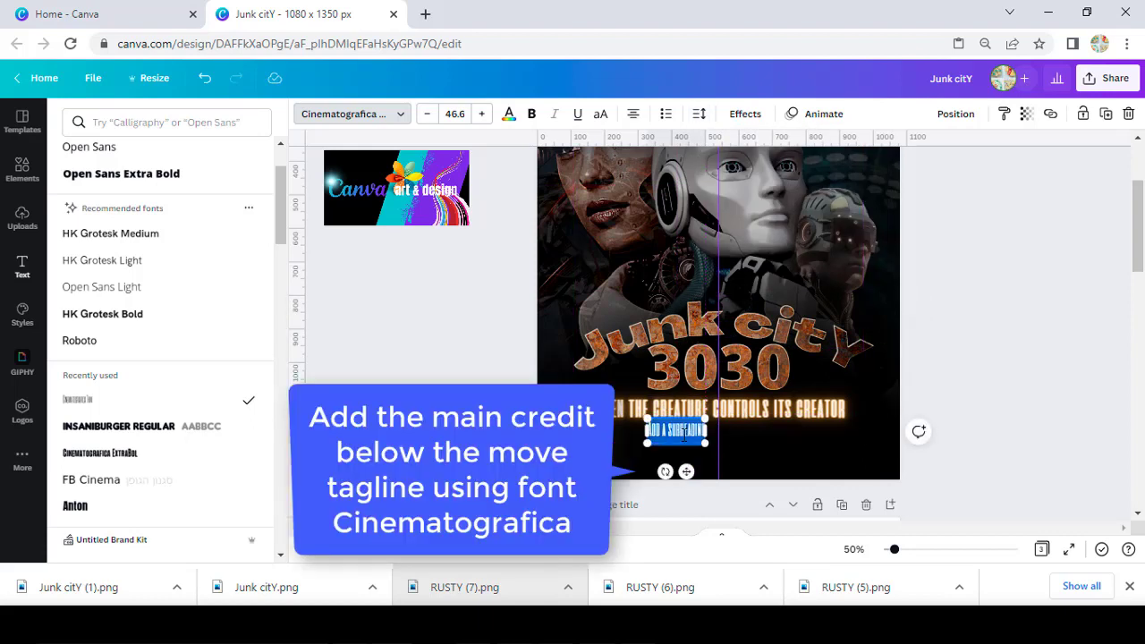
{"action": "type", "text": "DIR"}
{"action": "type", "text": "S IS "}
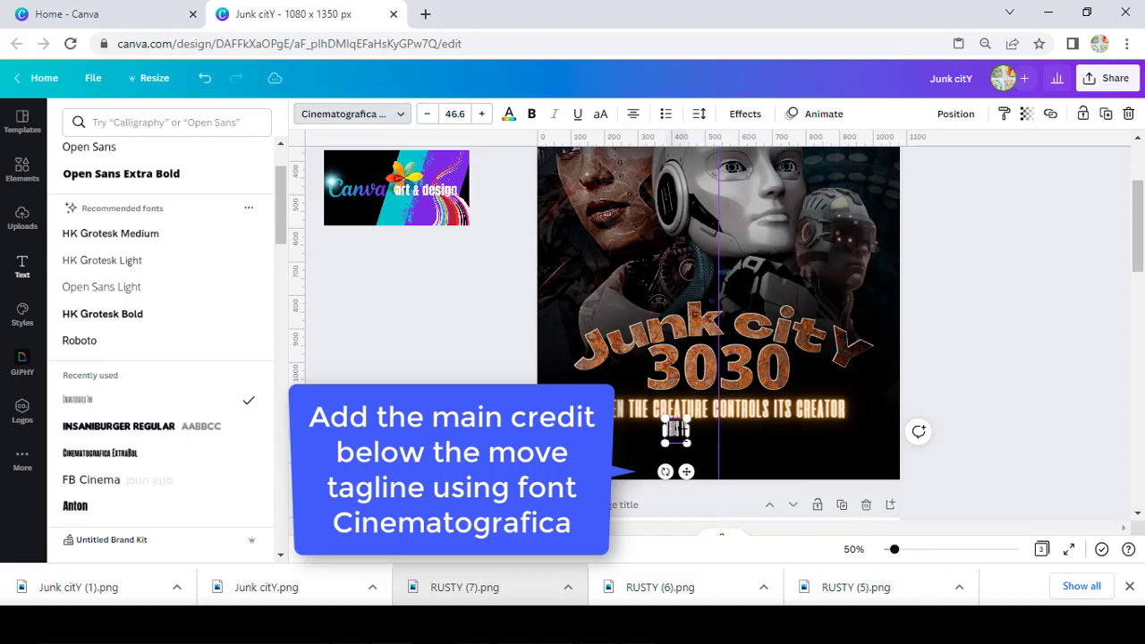
{"action": "type", "text": "THE PLACE FO"}
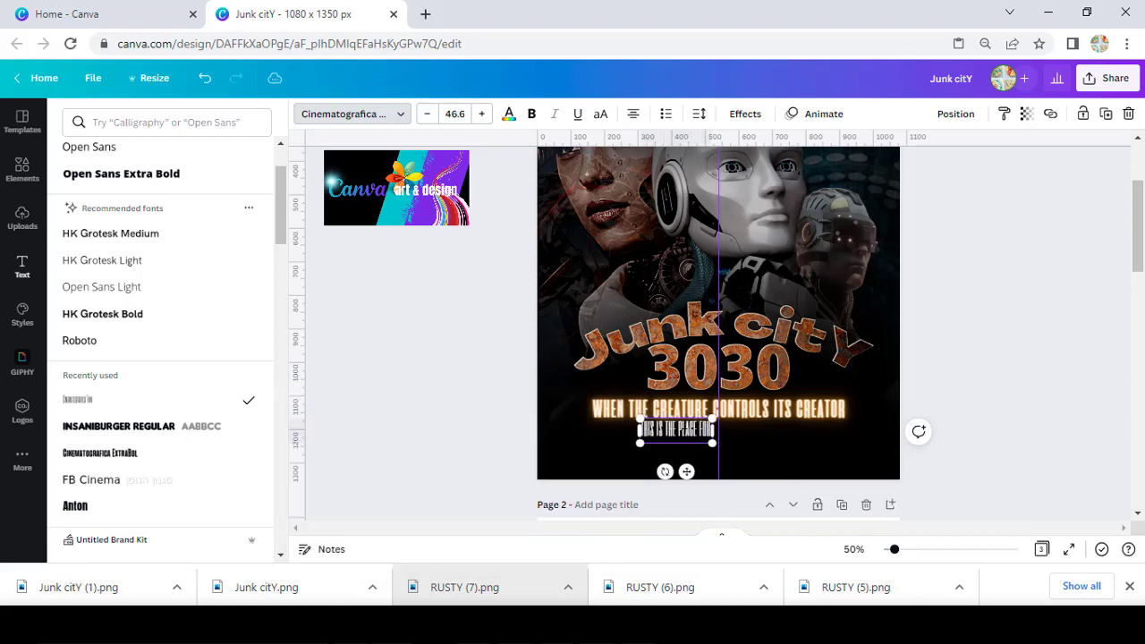
{"action": "type", "text": "R CREDIT TITLE TO"}
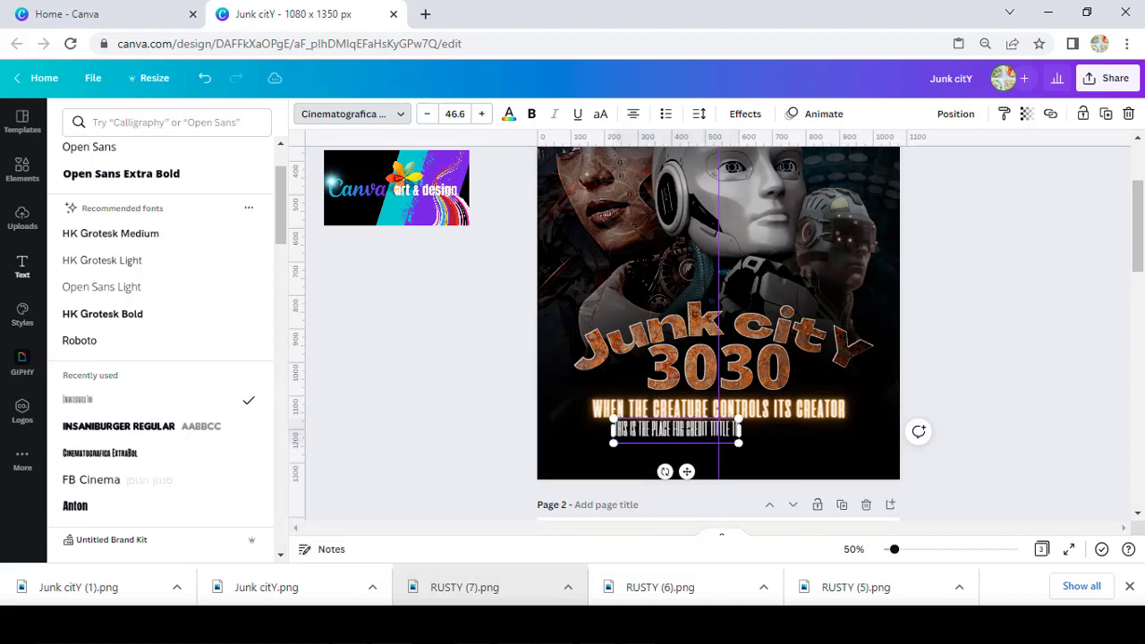
{"action": "type", "text": " WRITE "}
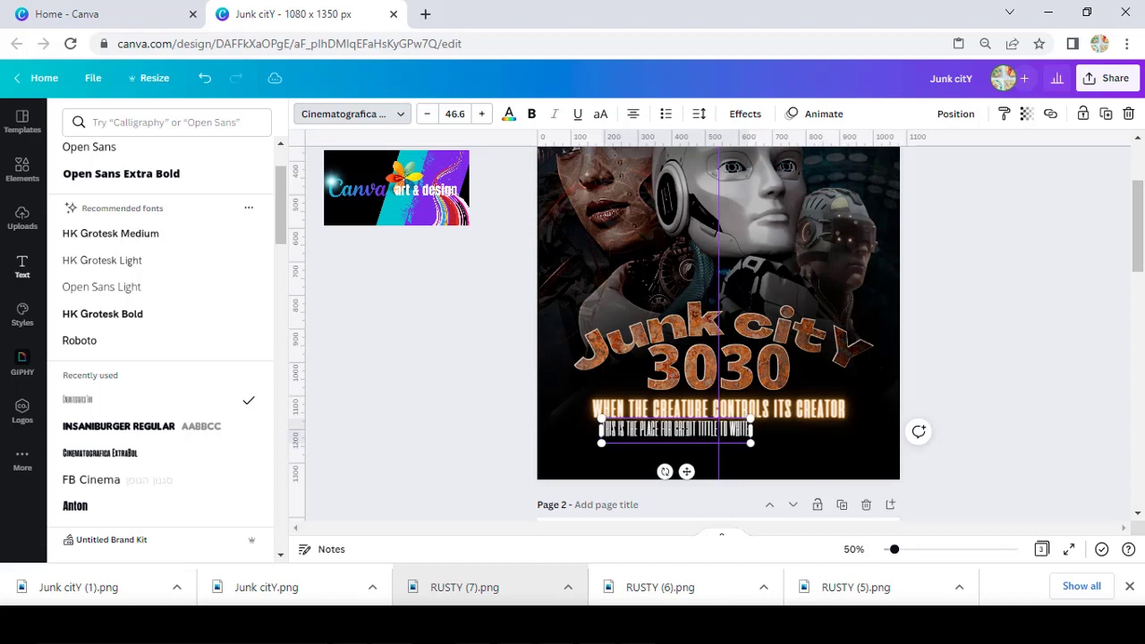
{"action": "type", "text": "THE MAIN ACTO"}
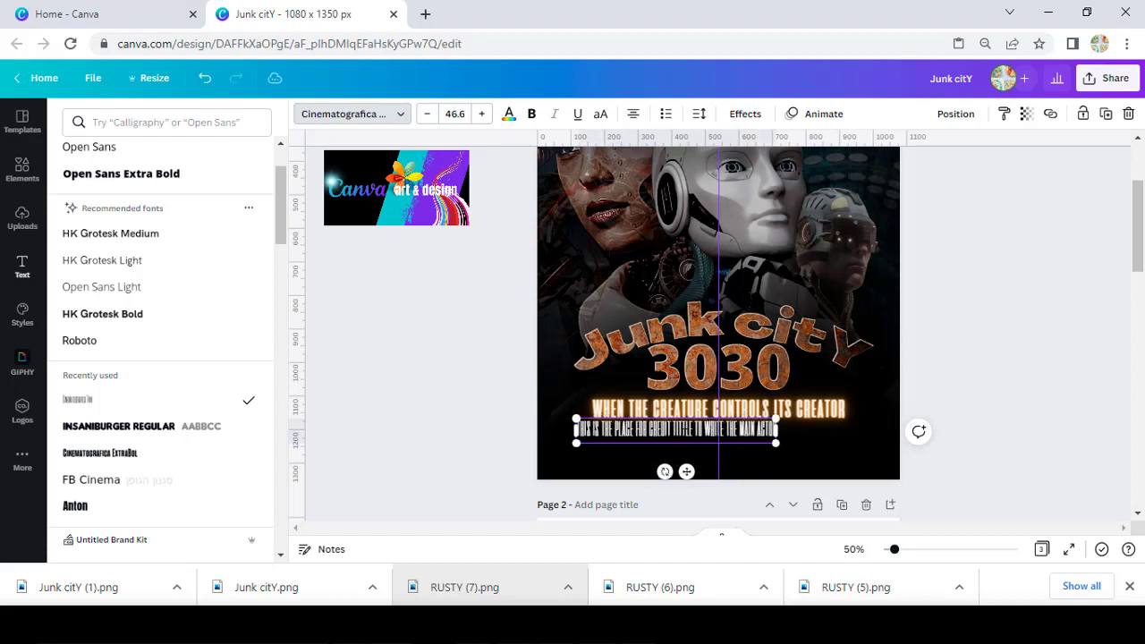
{"action": "type", "text": "R AND ACTRE"}
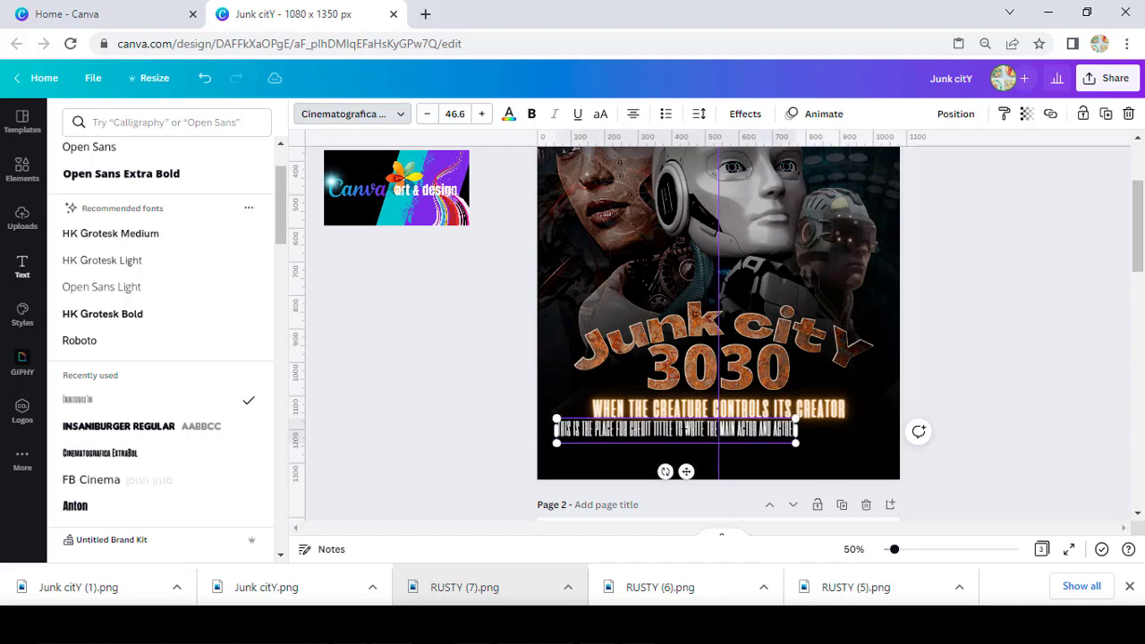
{"action": "type", "text": "SS"}
{"action": "key", "text": "Return"}
{"action": "type", "text": "ALSO THE MAIN CREW LIKE THE"}
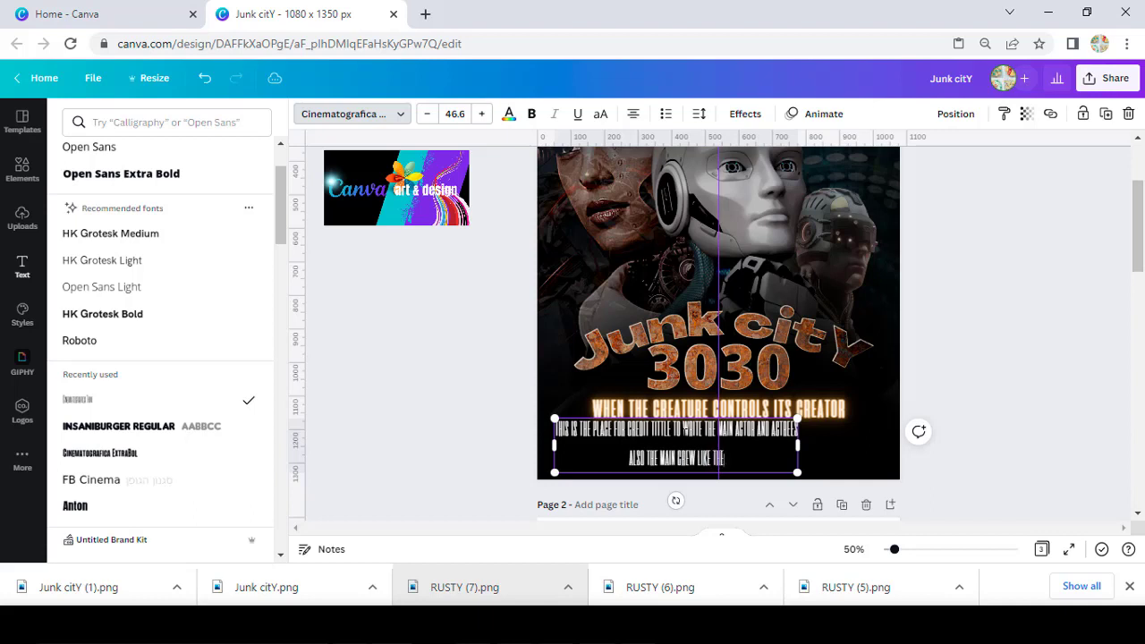
{"action": "type", "text": " PRODUCER AND "}
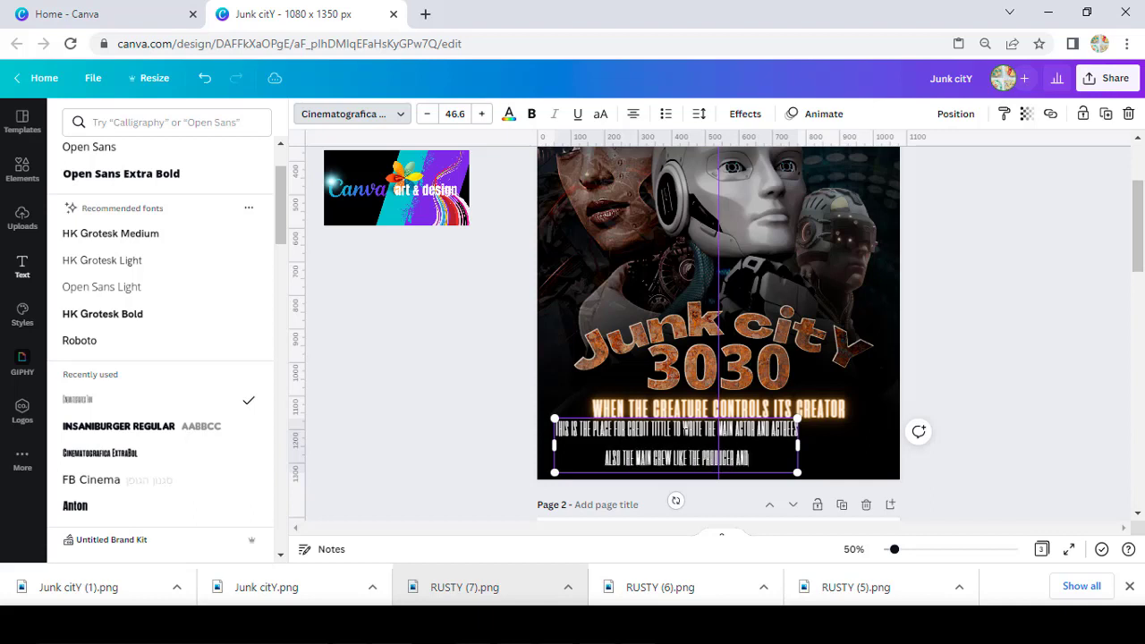
{"action": "type", "text": "THE DIREC"}
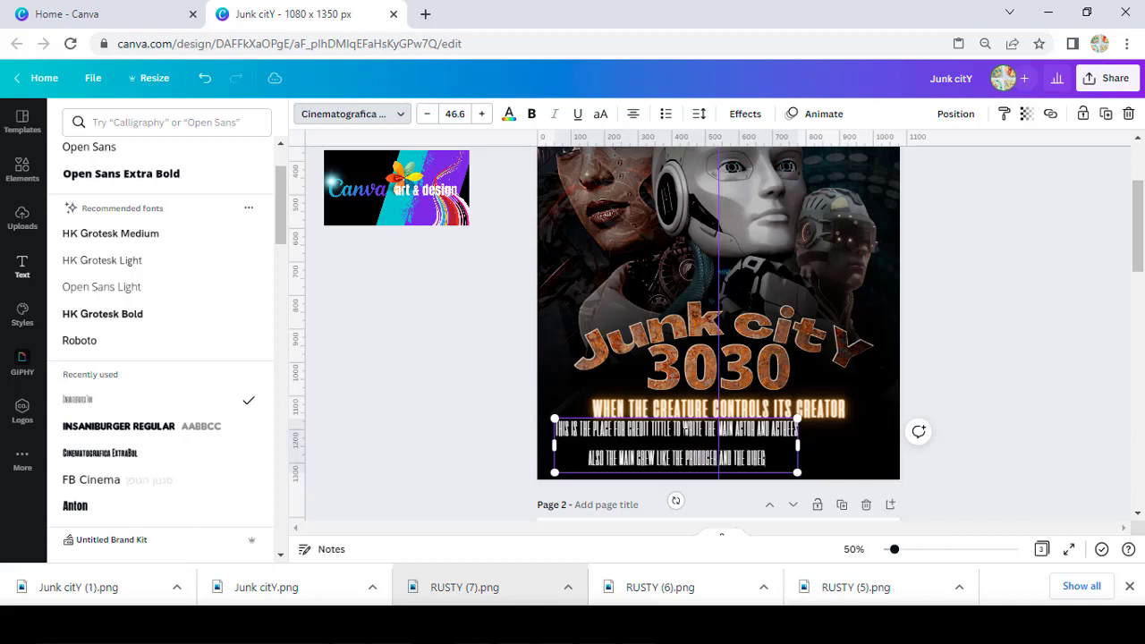
{"action": "type", "text": "TOR AND WRIT"}
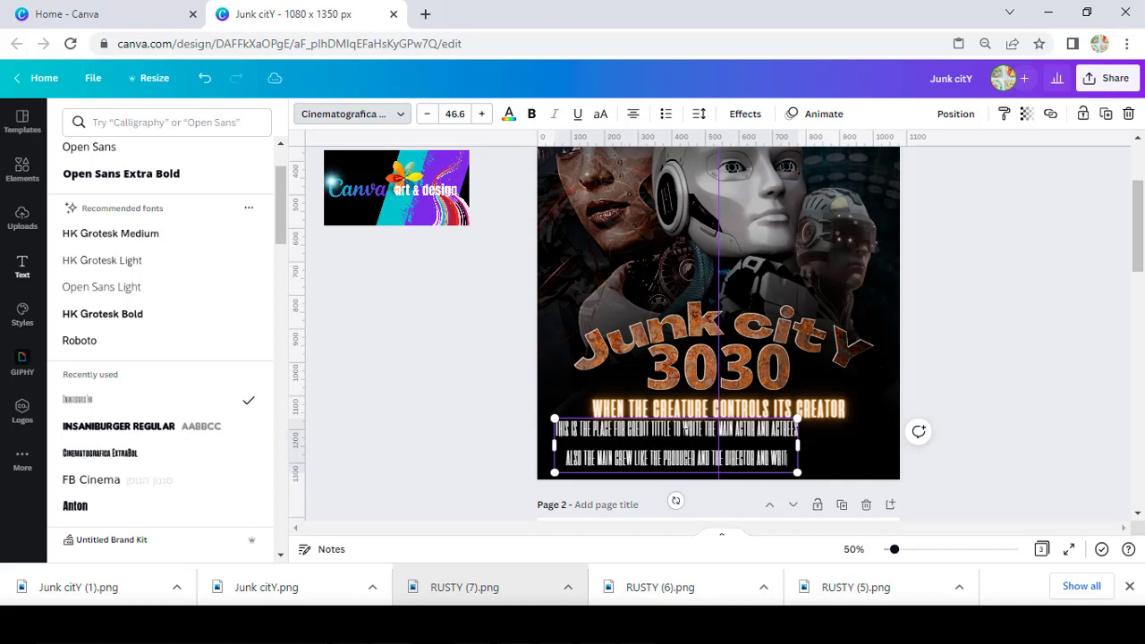
{"action": "type", "text": "TER"}
Tighten the credit block's line spacing to 0.95 and widen its letter spacing to 32
{"action": "key", "text": "ctrl+a"}
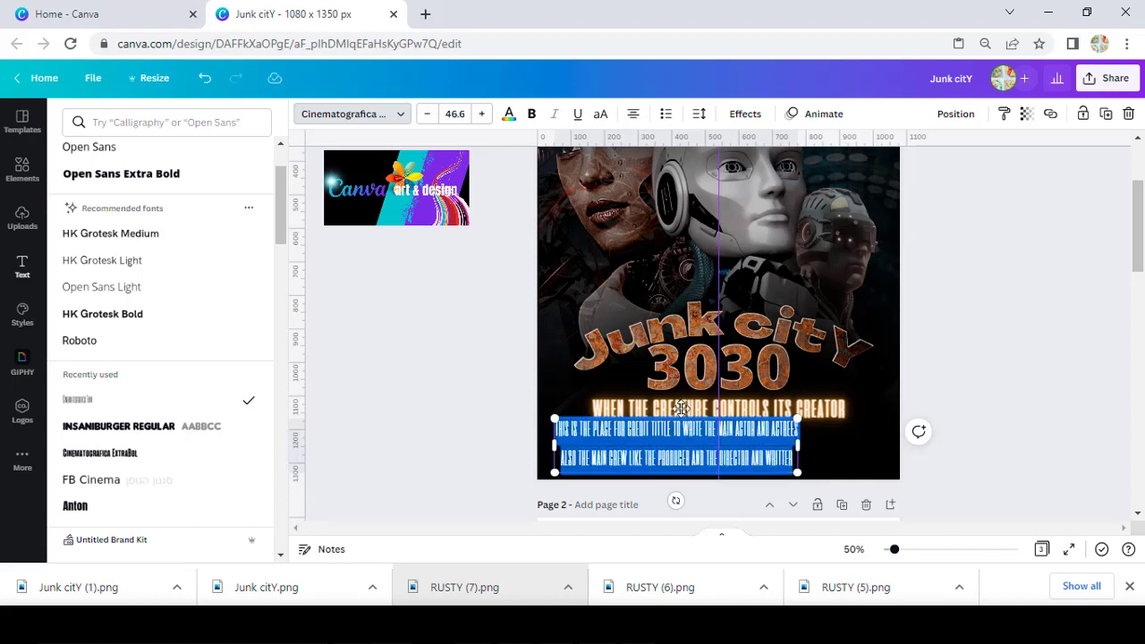
{"action": "left_click", "coordinate": [698, 113]}
{"action": "left_click_drag", "start_coordinate": [755, 213], "coordinate": [745, 210]}
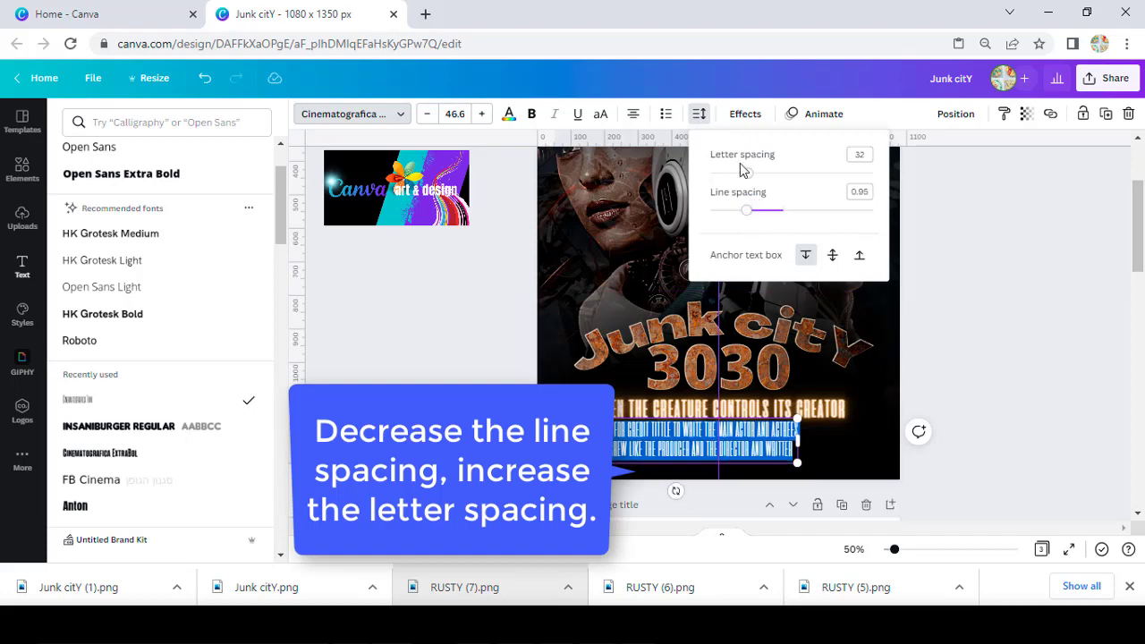
{"action": "left_click_drag", "start_coordinate": [748, 175], "coordinate": [751, 179]}
{"action": "left_click", "coordinate": [930, 365]}
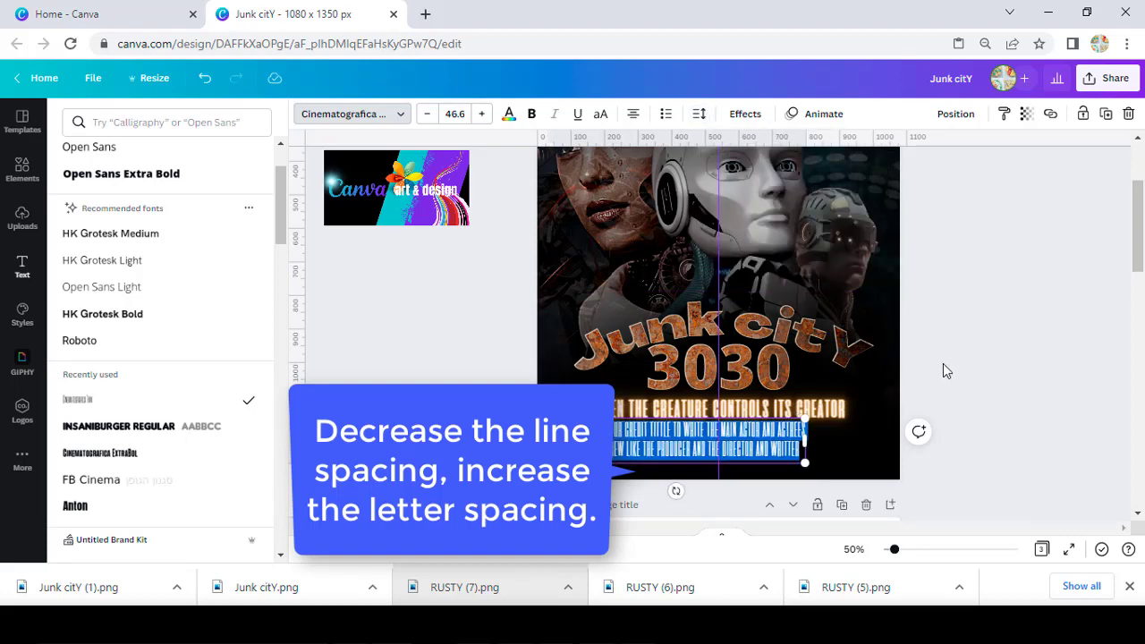
Shrink the credit block to size 42.8 and recentre it beneath the tagline
{"action": "left_click", "coordinate": [803, 433]}
{"action": "left_click_drag", "start_coordinate": [803, 433], "coordinate": [810, 432]}
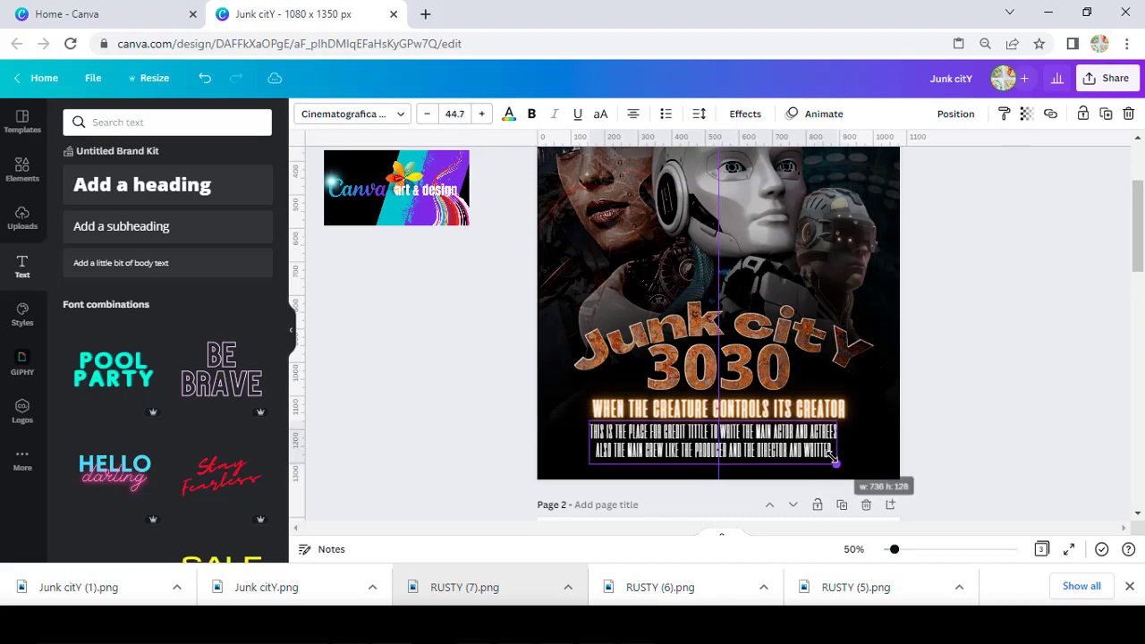
{"action": "left_click_drag", "start_coordinate": [844, 461], "coordinate": [823, 458]}
{"action": "left_click_drag", "start_coordinate": [769, 431], "coordinate": [783, 435]}
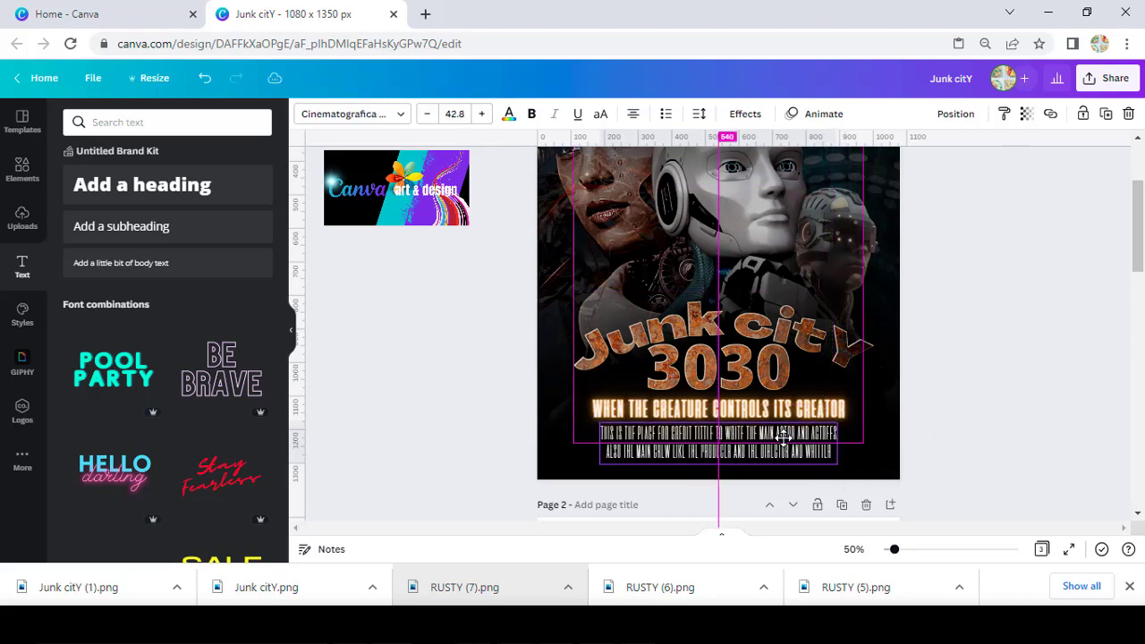
{"action": "left_click", "coordinate": [1033, 432]}
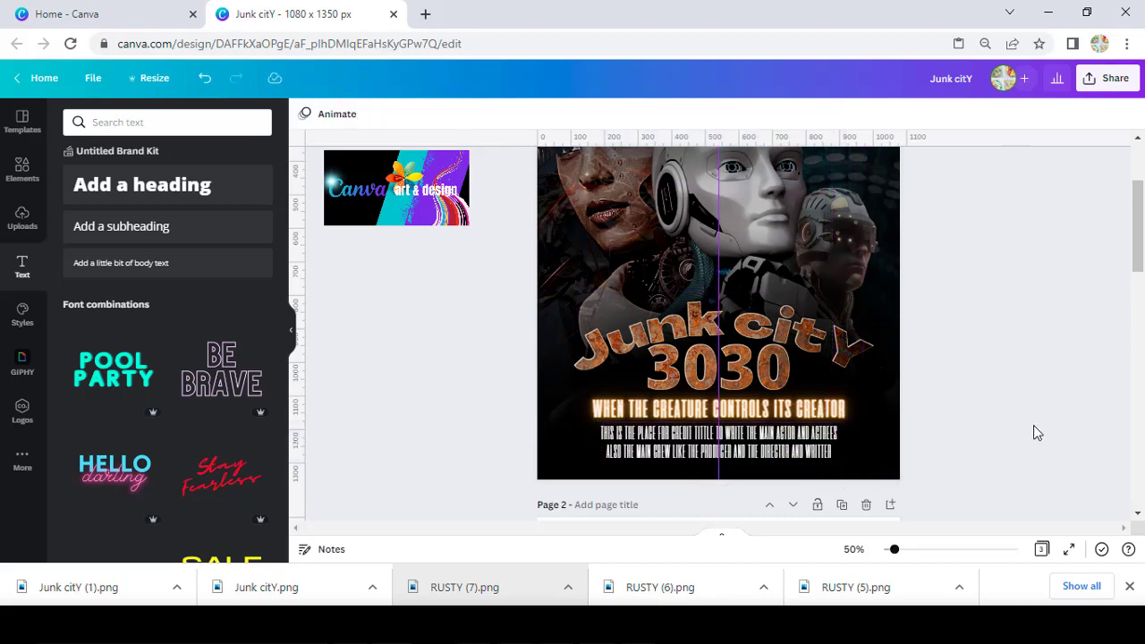
Add a 'JULY 6' body text below the credits at size 21 in the orange name colour
{"action": "left_click", "coordinate": [148, 265]}
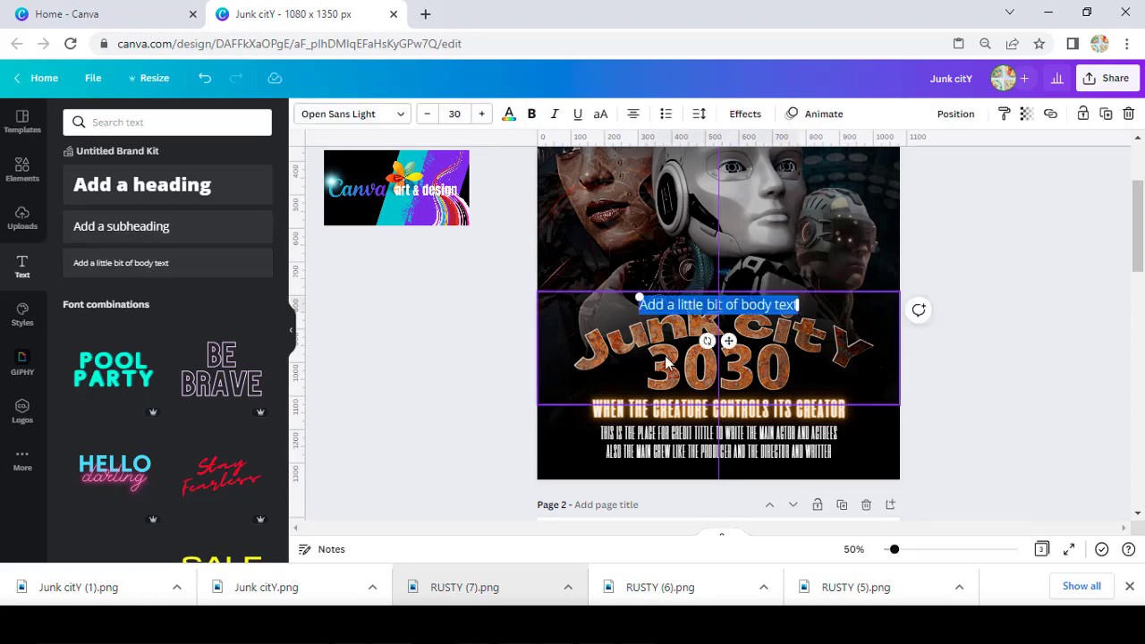
{"action": "type", "text": "JULY 6"}
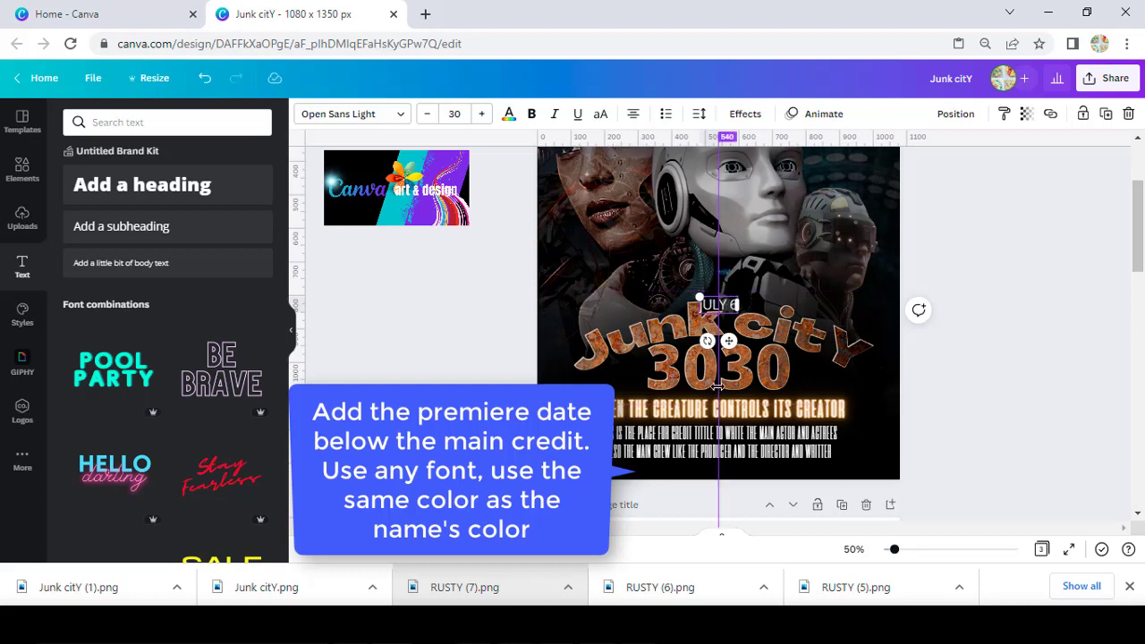
{"action": "left_click_drag", "start_coordinate": [729, 341], "coordinate": [728, 503]}
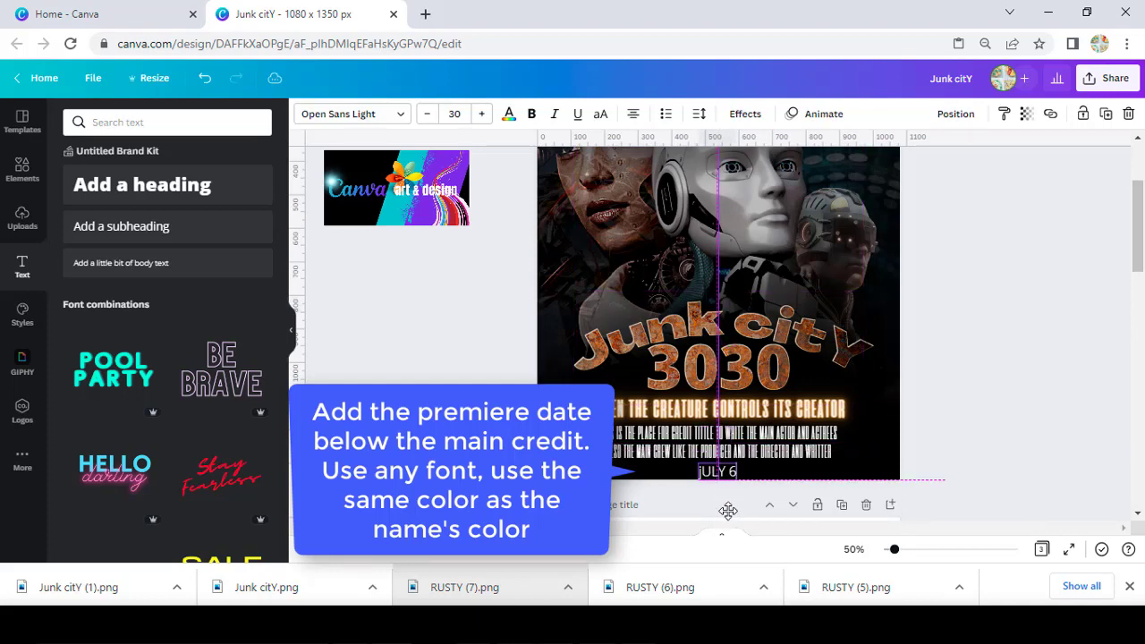
{"action": "left_click", "coordinate": [456, 113]}
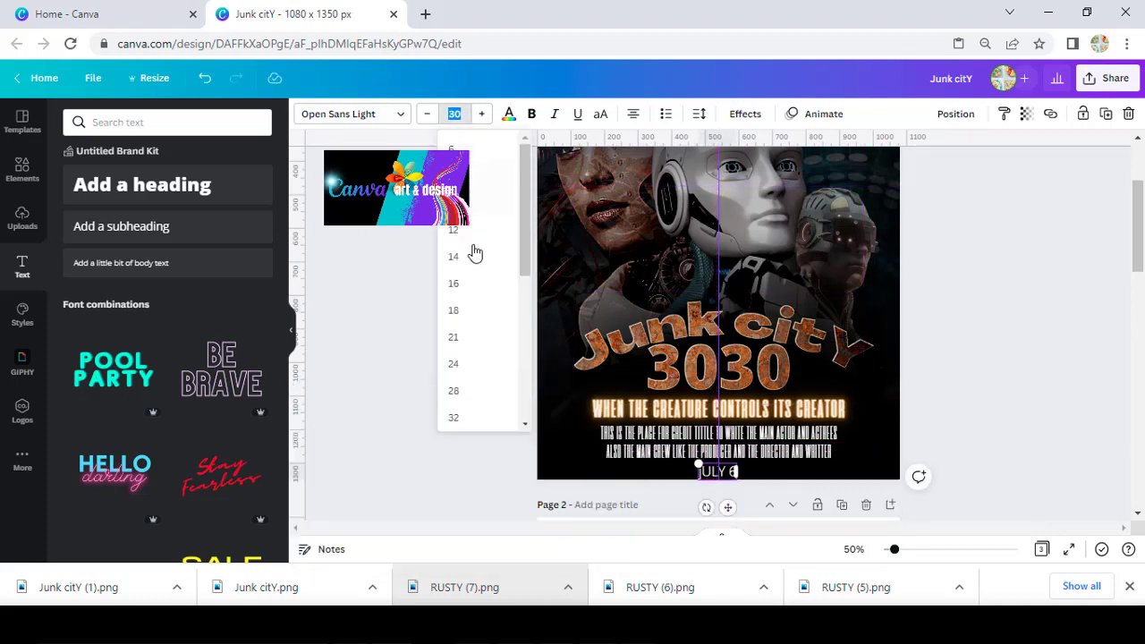
{"action": "left_click", "coordinate": [468, 345]}
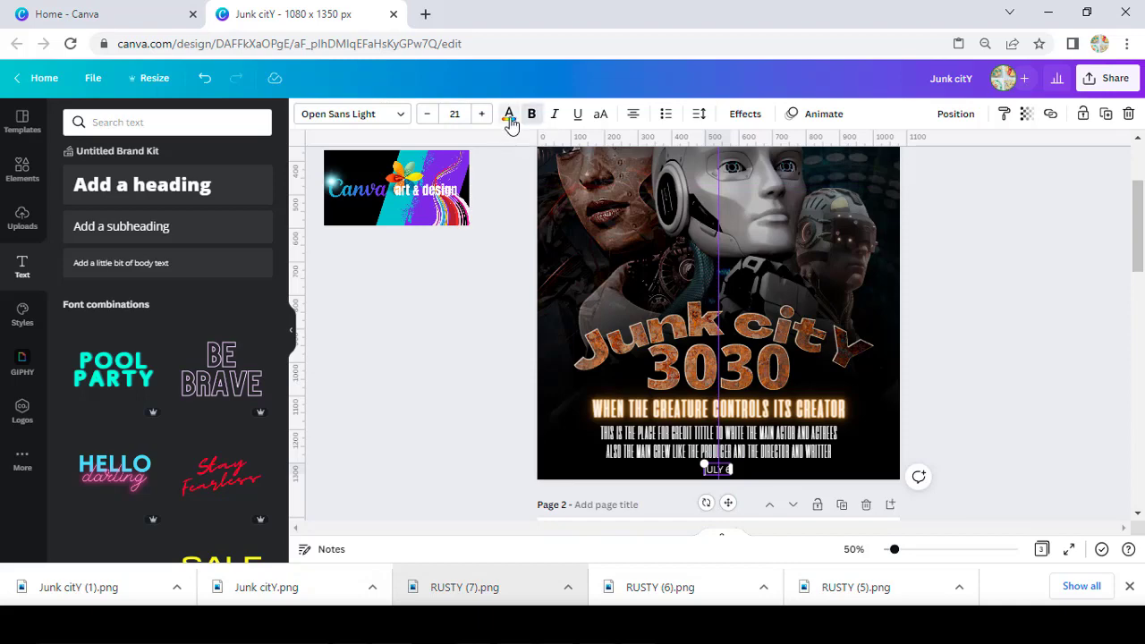
{"action": "left_click", "coordinate": [509, 115]}
{"action": "left_click", "coordinate": [467, 370]}
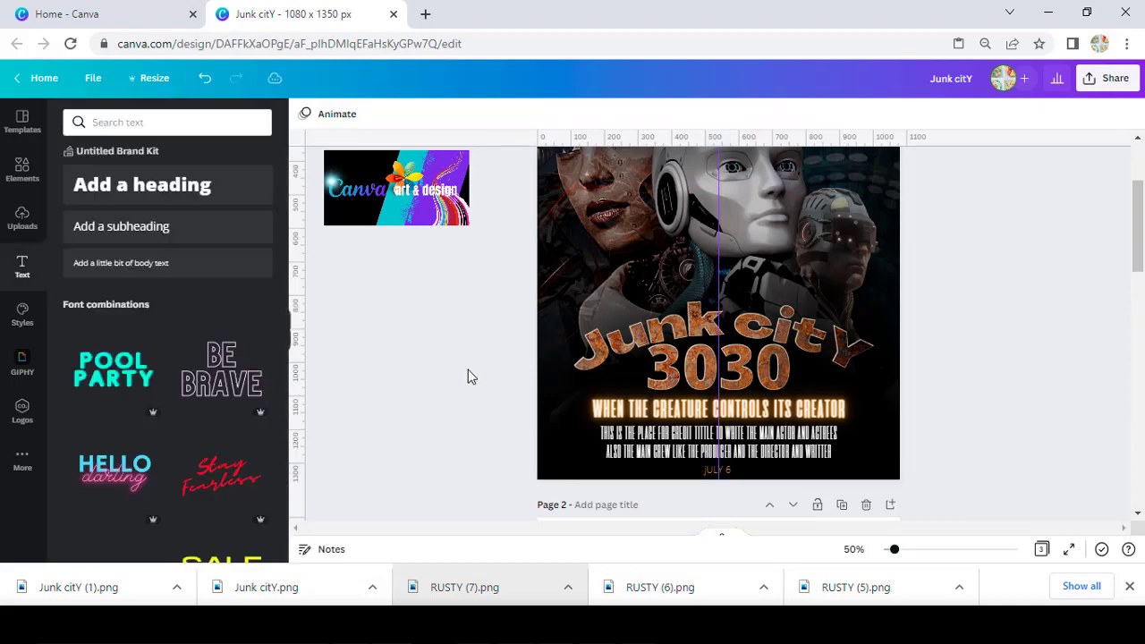
{"action": "left_click", "coordinate": [726, 474]}
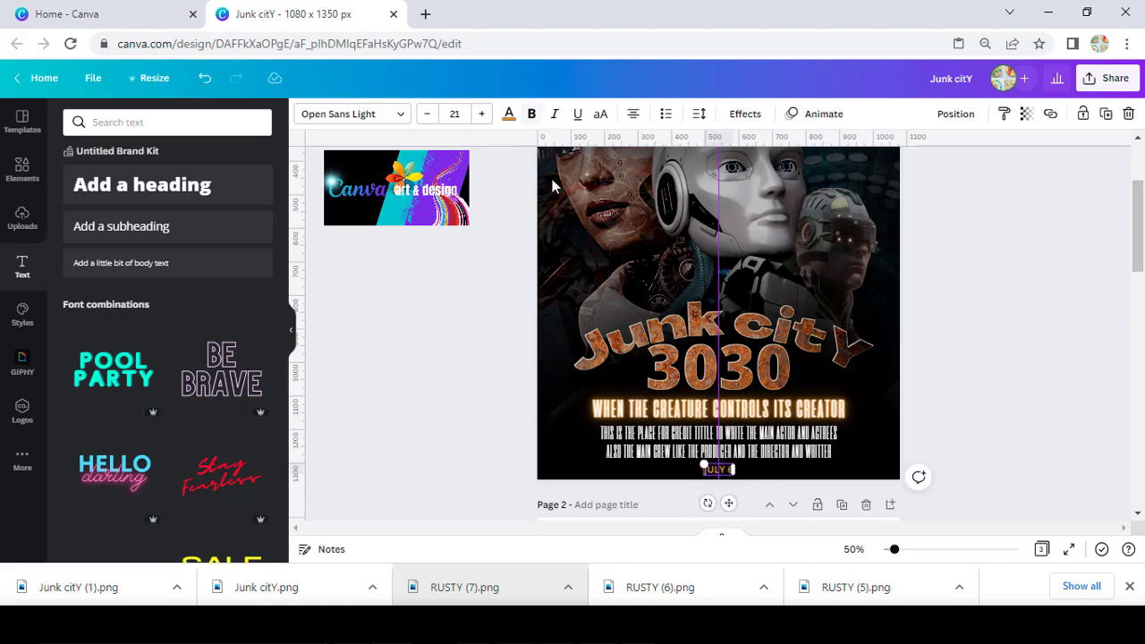
{"action": "left_click", "coordinate": [474, 372]}
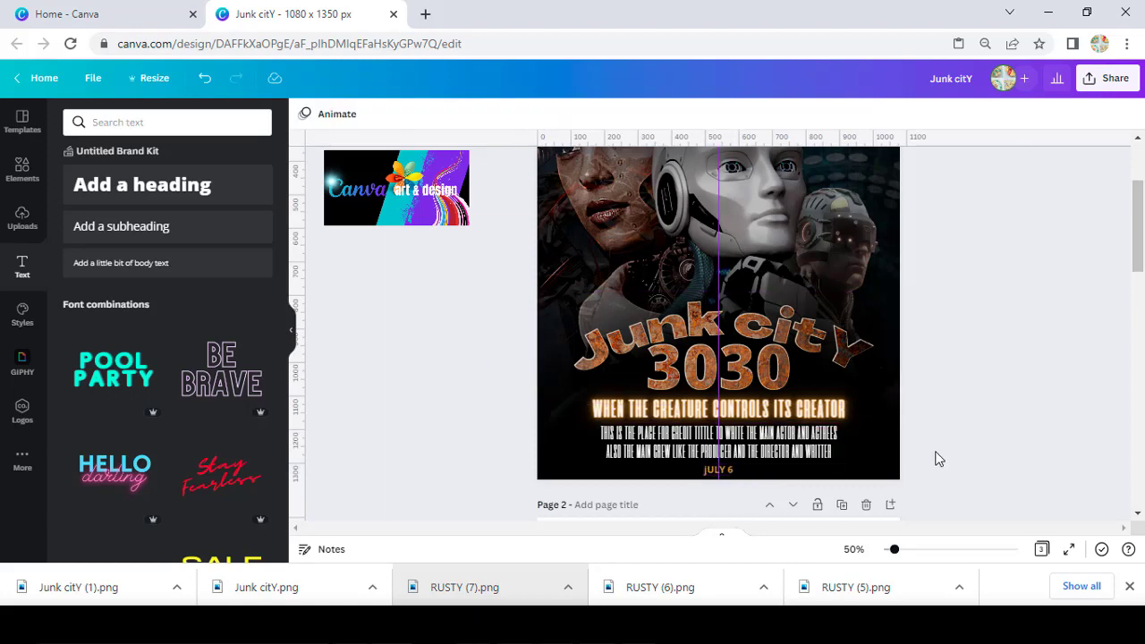
Shrink the credit block to size 35.4 and keep it centred
{"action": "scroll", "coordinate": [938, 459], "scroll_direction": "up", "scroll_amount": 1}
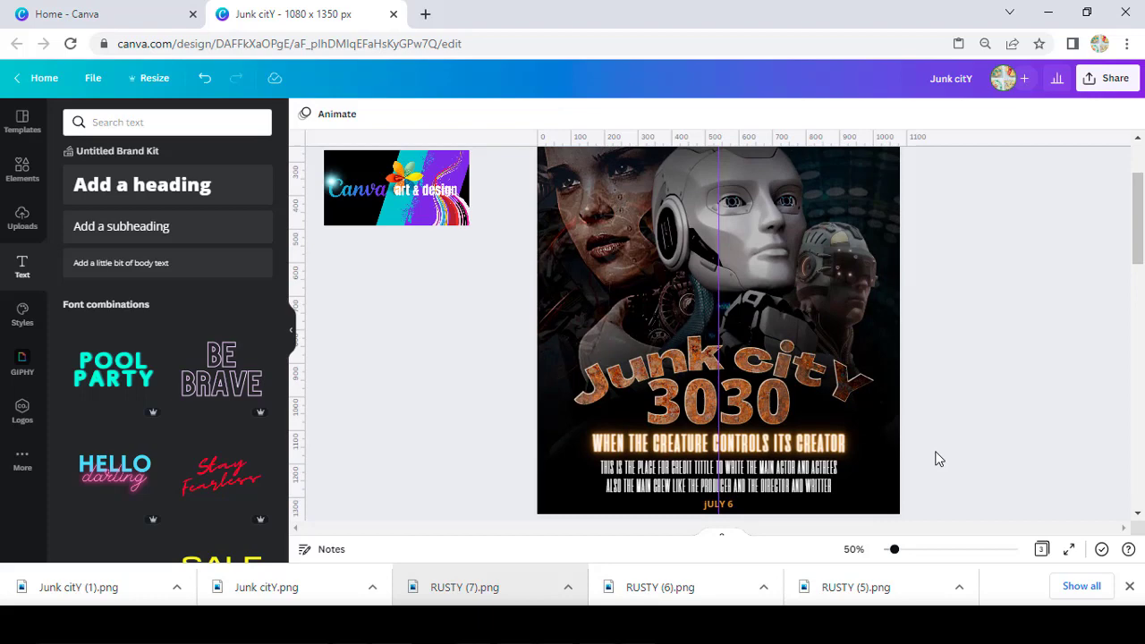
{"action": "scroll", "coordinate": [938, 459], "scroll_direction": "up", "scroll_amount": 3}
{"action": "scroll", "coordinate": [938, 458], "scroll_direction": "down", "scroll_amount": 3}
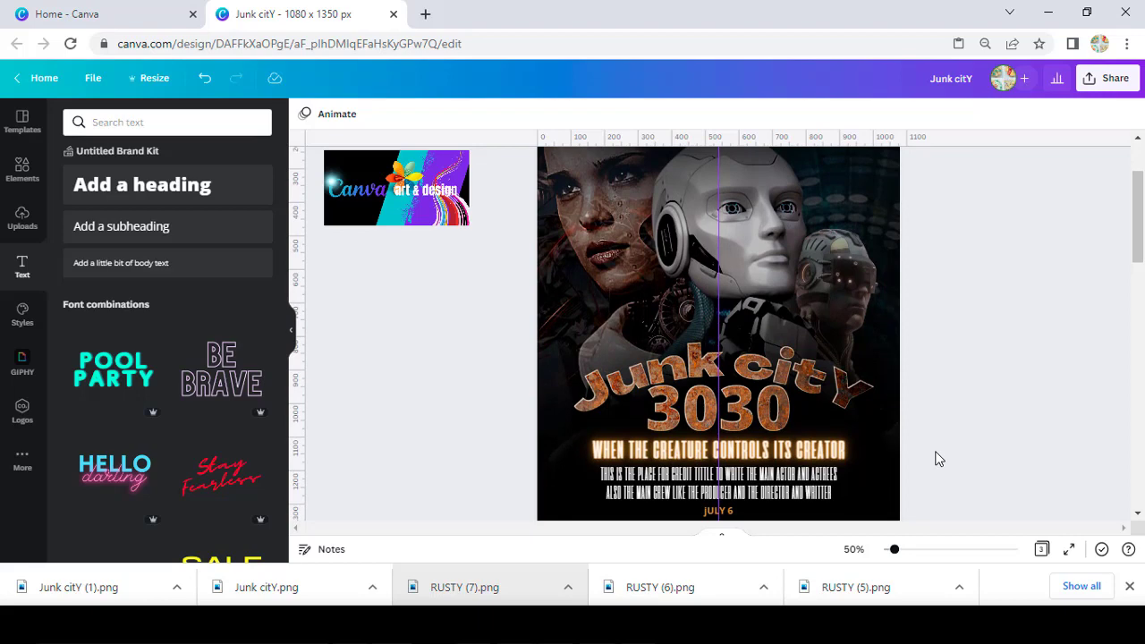
{"action": "left_click", "coordinate": [828, 499]}
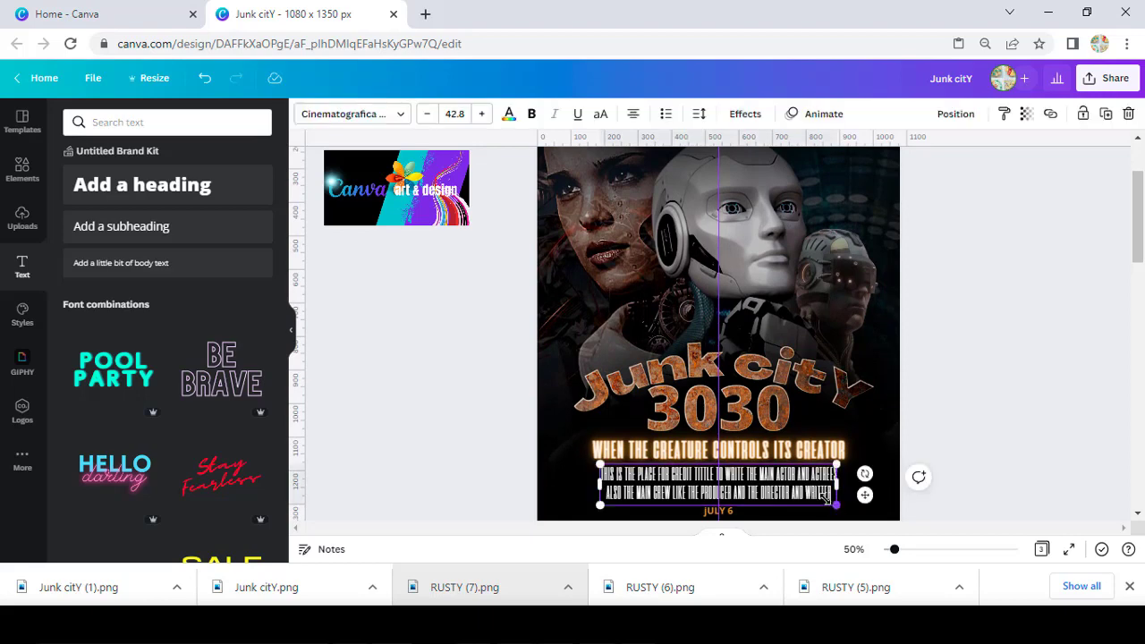
{"action": "left_click_drag", "start_coordinate": [824, 498], "coordinate": [787, 481]}
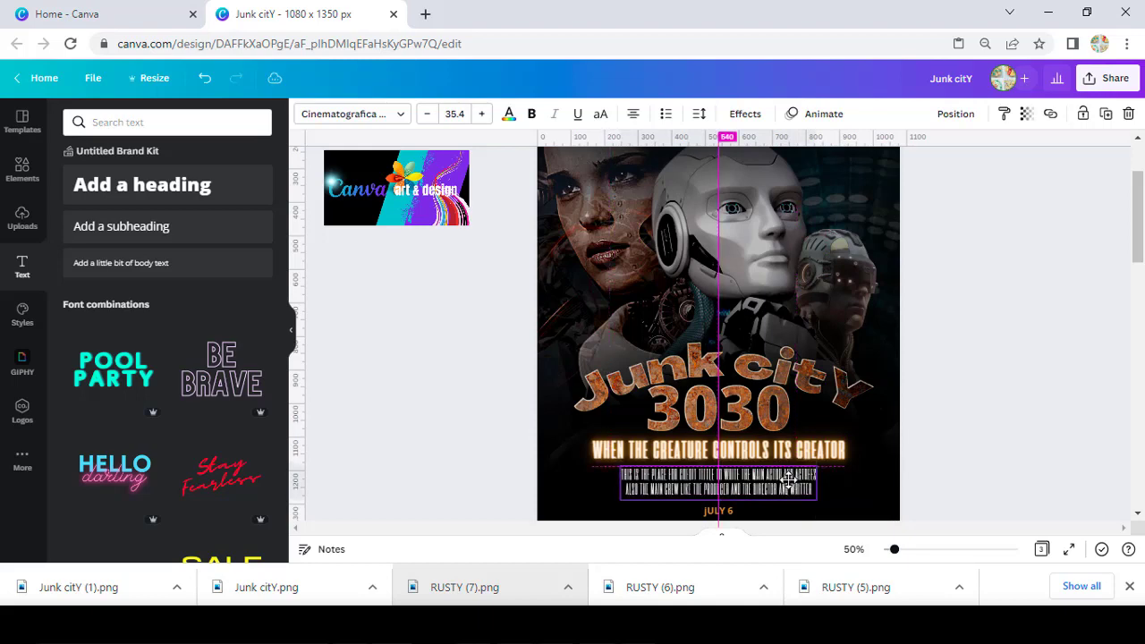
Nudge the JULY 6 date up closer beneath the credits
{"action": "left_click", "coordinate": [729, 515]}
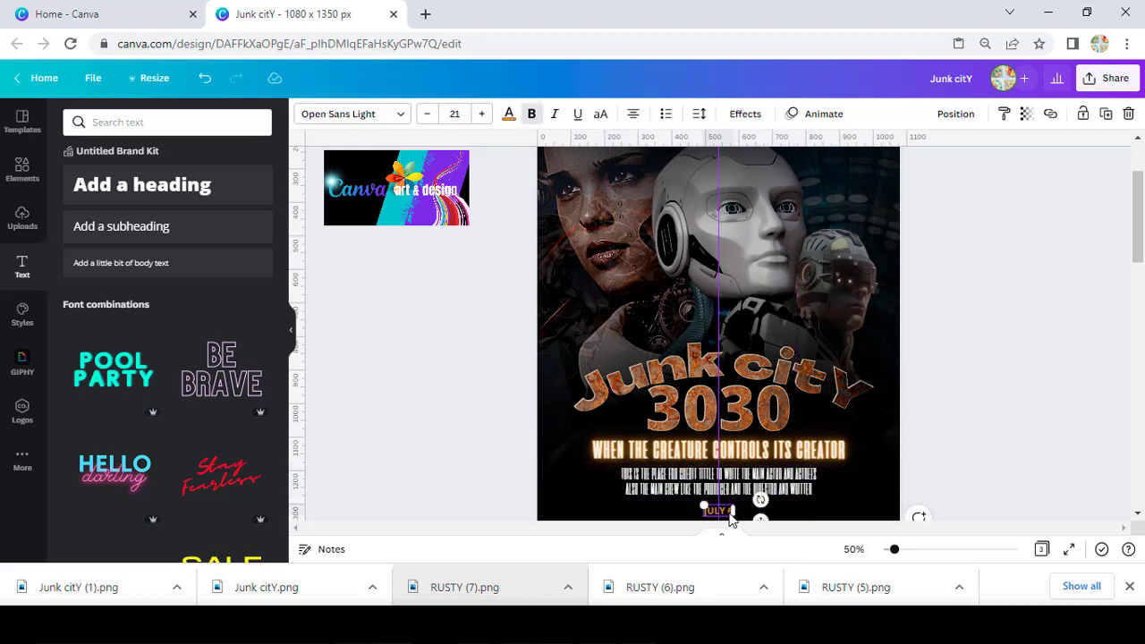
{"action": "left_click_drag", "start_coordinate": [730, 519], "coordinate": [730, 520]}
{"action": "left_click", "coordinate": [997, 438]}
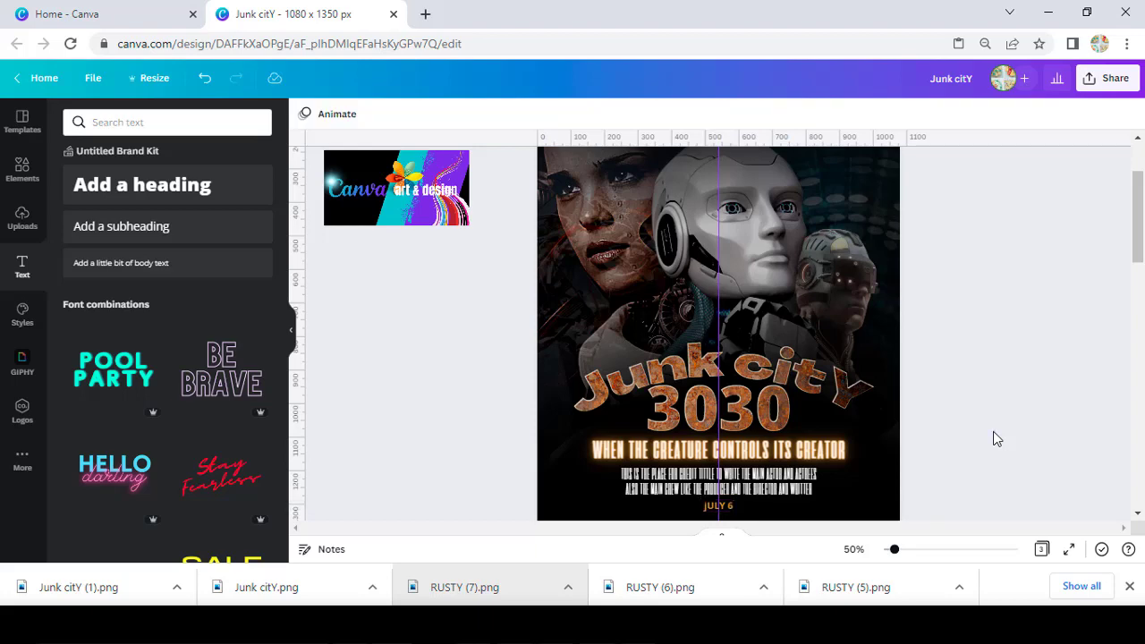
{"action": "scroll", "coordinate": [997, 438], "scroll_direction": "up", "scroll_amount": 3}
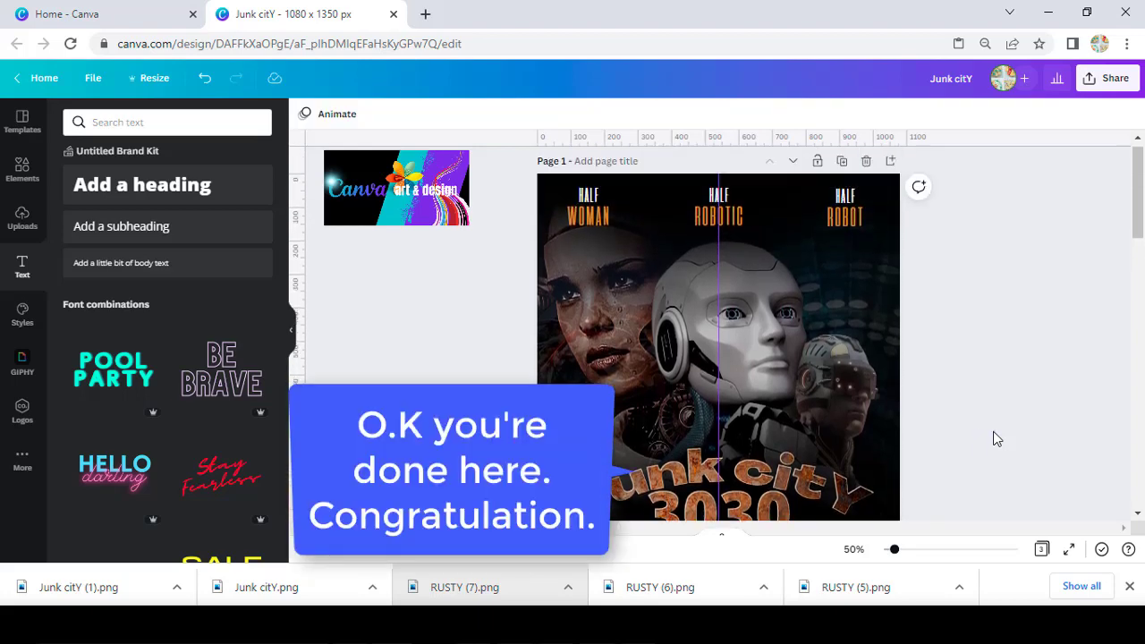
{"action": "scroll", "coordinate": [997, 439], "scroll_direction": "down", "scroll_amount": 3}
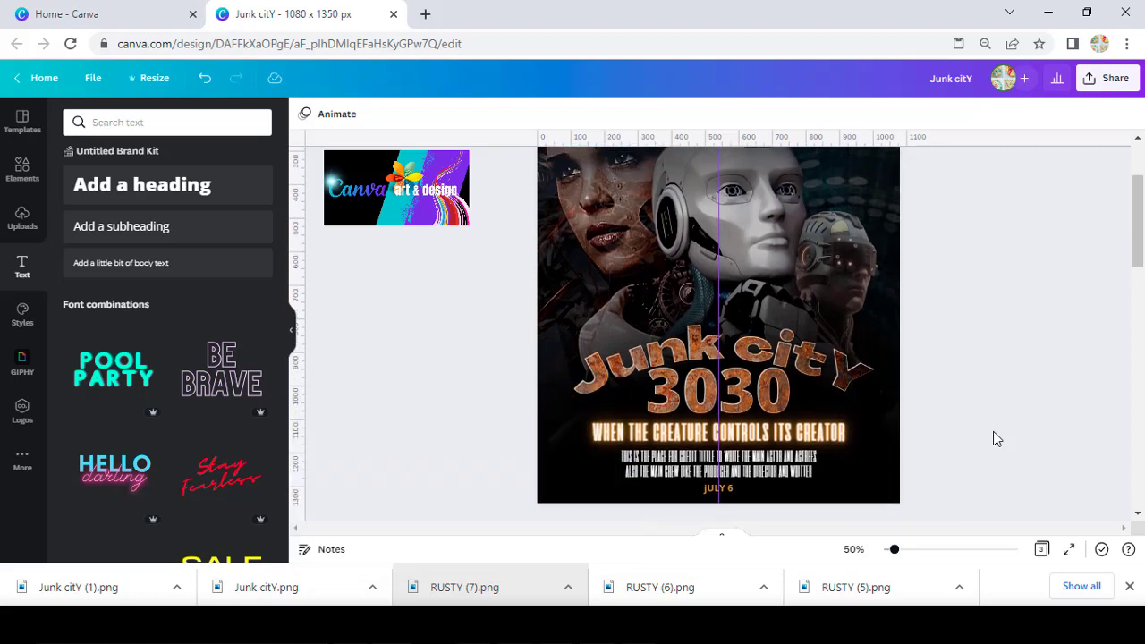
{"action": "scroll", "coordinate": [993, 431], "scroll_direction": "up", "scroll_amount": 3}
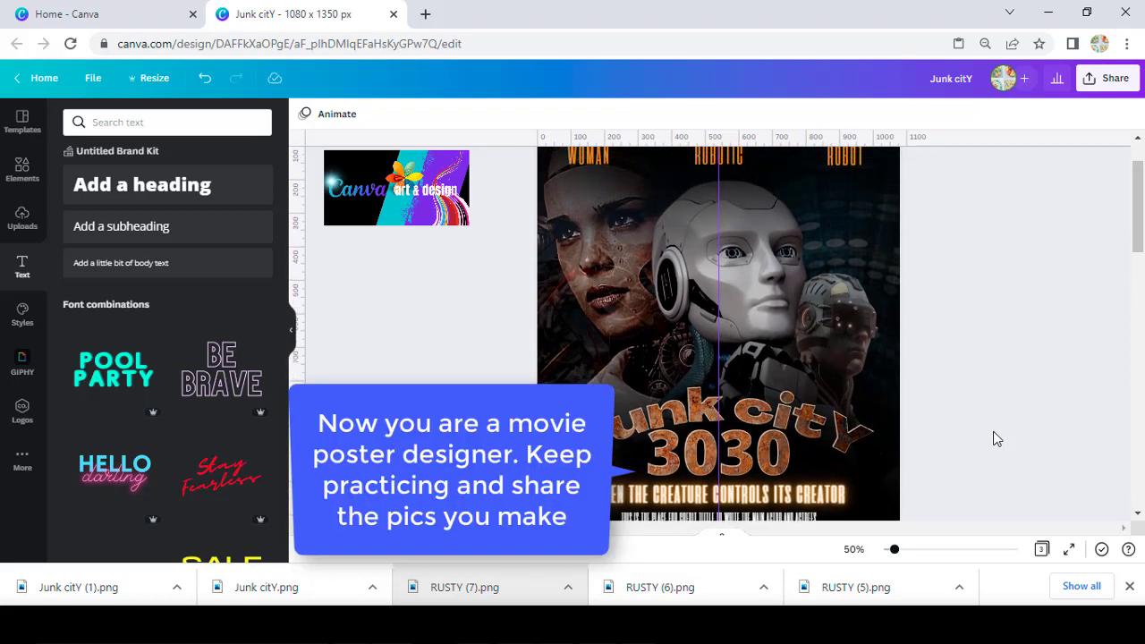